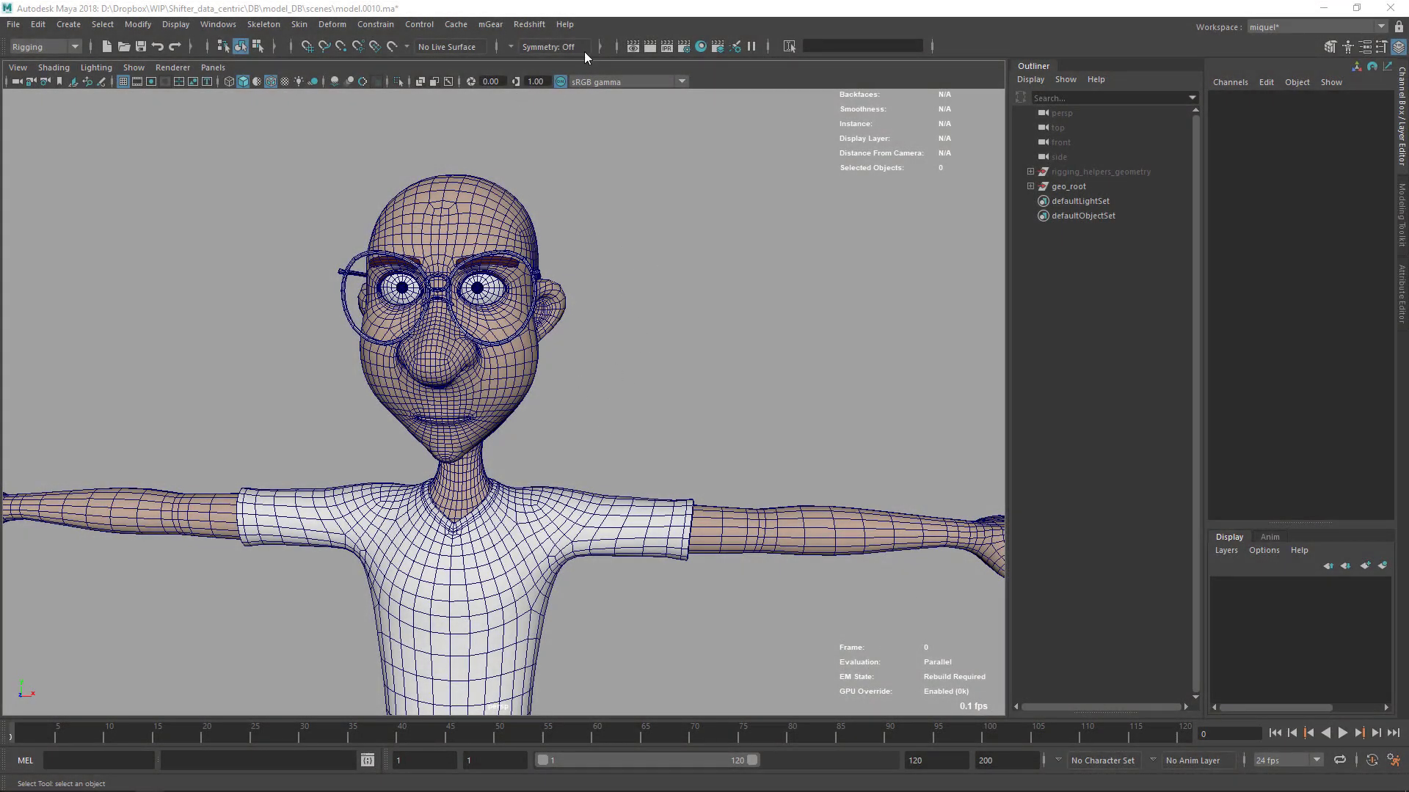
# Step: Open mGear's facial Eye Rigger and move its window clear of the character's head
pyautogui.click(488, 25)
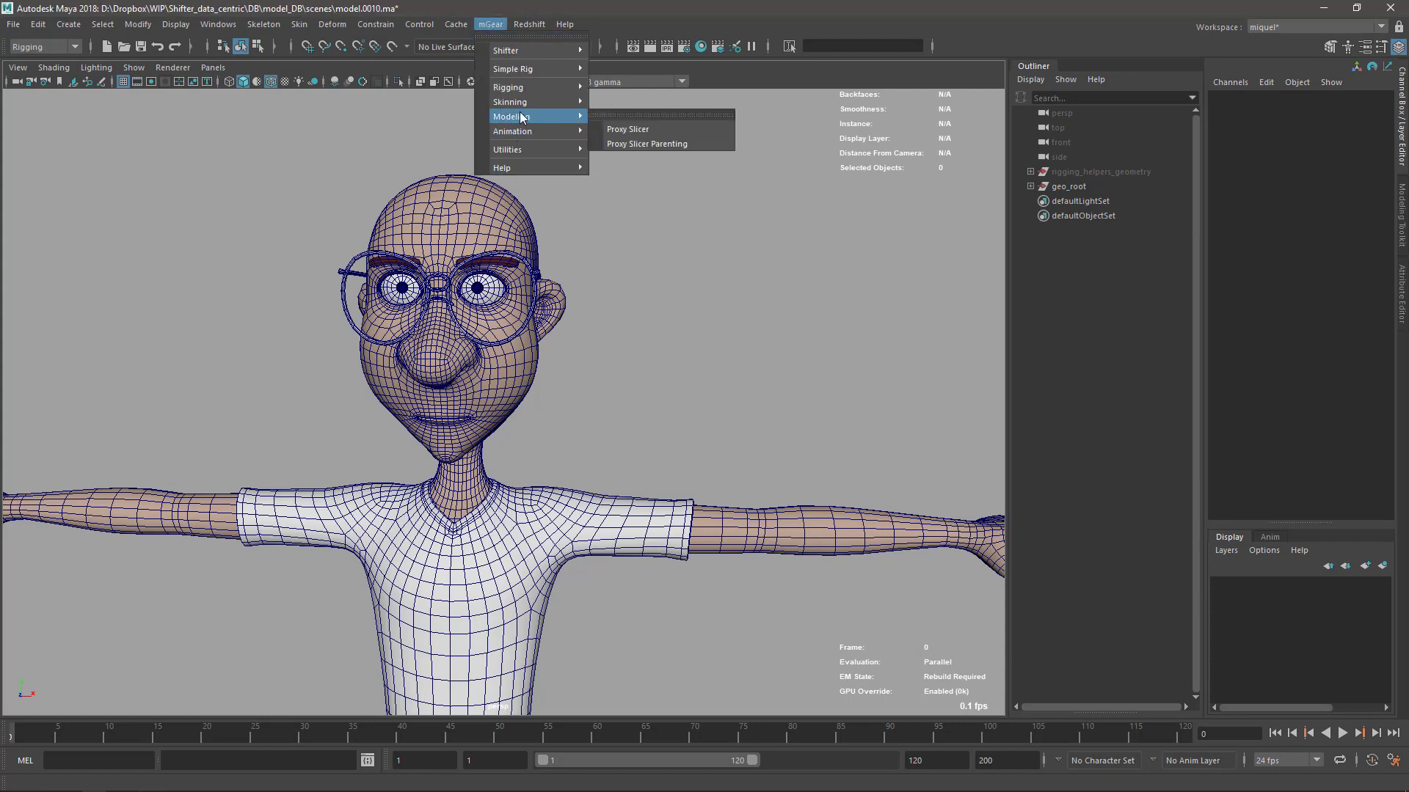
pyautogui.moveTo(527, 30)
pyautogui.click(488, 25)
pyautogui.click(478, 24)
pyautogui.moveTo(506, 89)
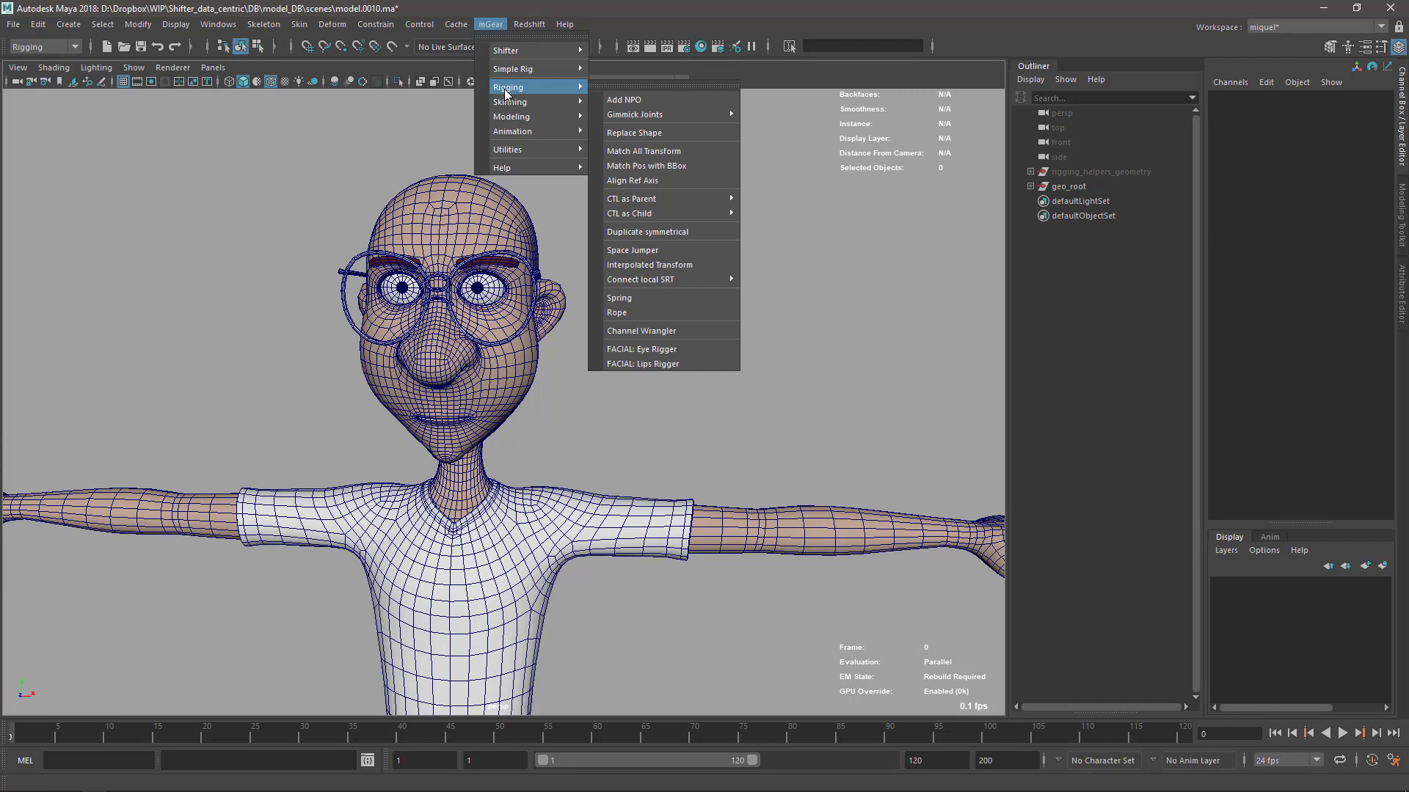
pyautogui.click(648, 351)
pyautogui.moveTo(571, 246); pyautogui.dragTo(822, 125)
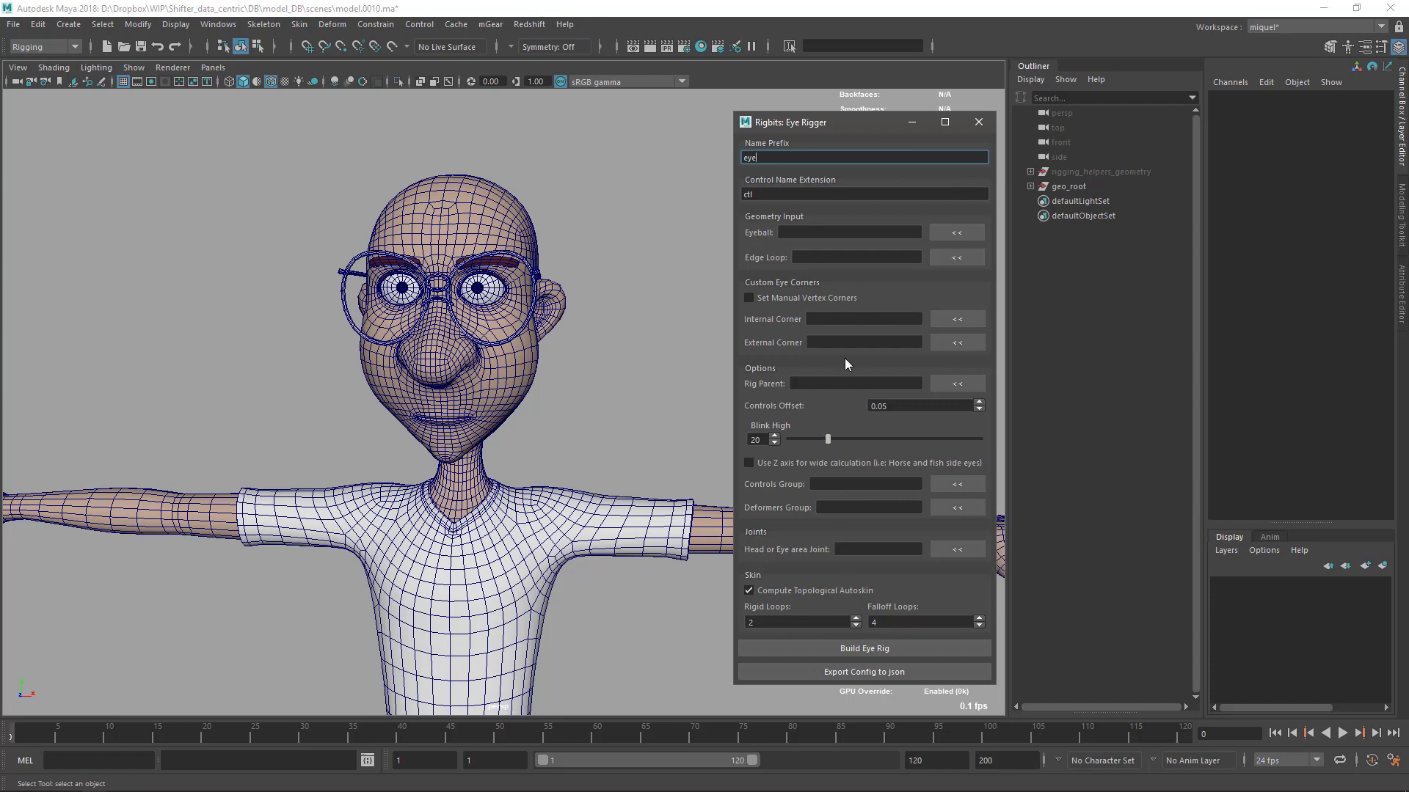
pyautogui.click(847, 654)
# Step: Examine the character's head and both eyes from several angles
pyautogui.keyDown('alt'); pyautogui.moveTo(524, 518); pyautogui.dragTo(589, 553); pyautogui.keyUp('alt')
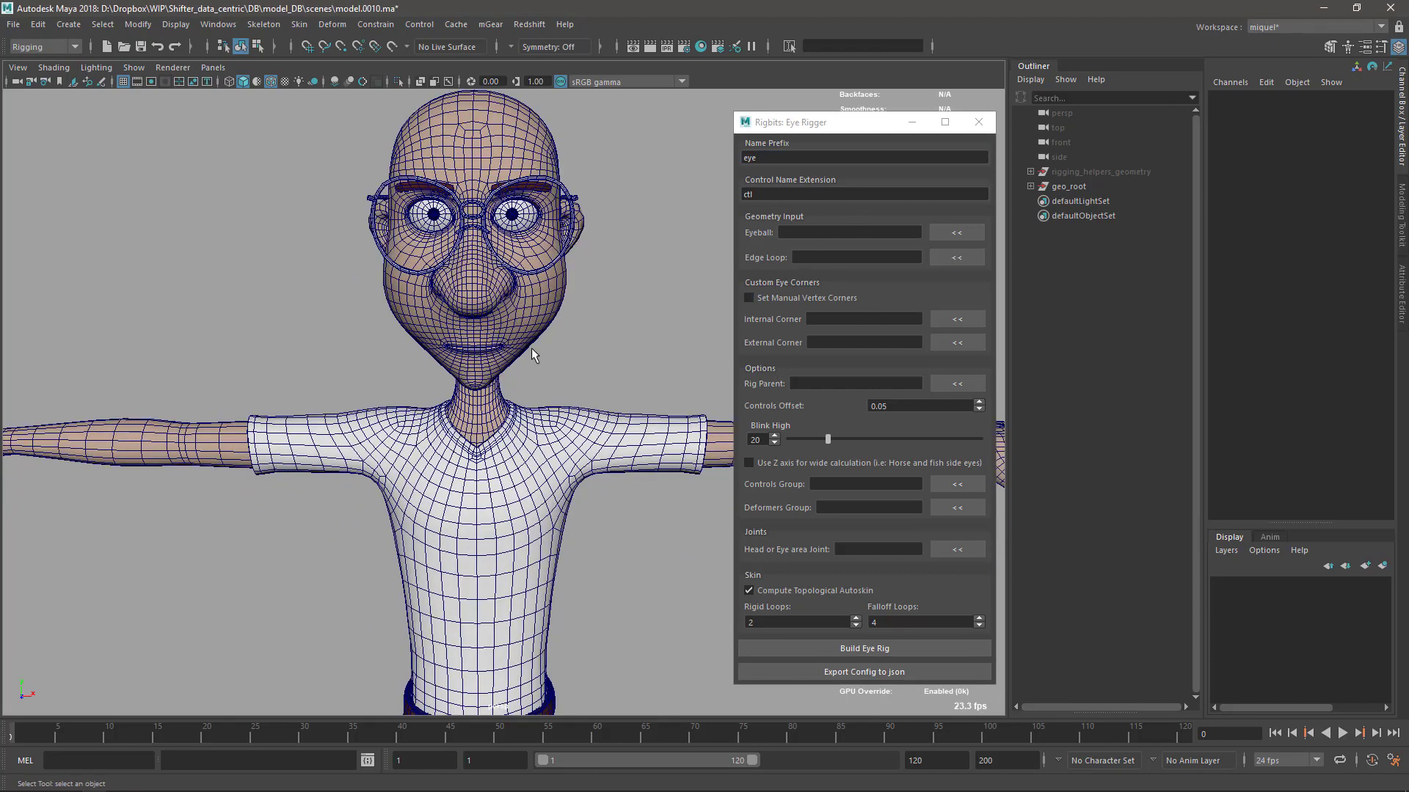
pyautogui.keyDown('alt'); pyautogui.moveTo(525, 245); pyautogui.dragTo(573, 323, button='middle'); pyautogui.keyUp('alt')
pyautogui.keyDown('alt'); pyautogui.moveTo(573, 324); pyautogui.dragTo(631, 367, button='right'); pyautogui.keyUp('alt')
pyautogui.keyDown('alt'); pyautogui.moveTo(678, 404); pyautogui.dragTo(650, 433); pyautogui.keyUp('alt')
pyautogui.keyDown('alt'); pyautogui.moveTo(576, 359); pyautogui.dragTo(596, 396); pyautogui.keyUp('alt')
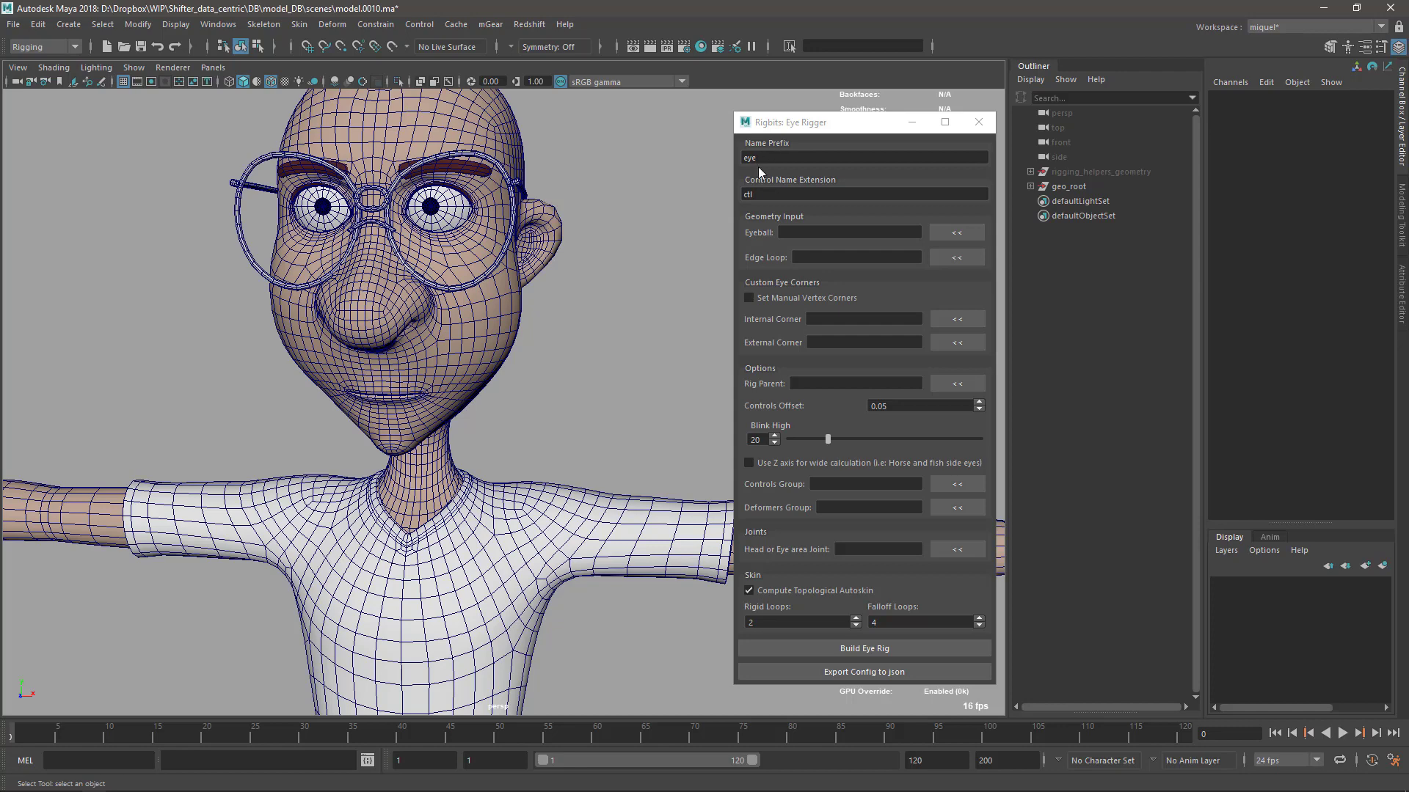
pyautogui.keyDown('alt'); pyautogui.moveTo(475, 294); pyautogui.dragTo(612, 290, button='right'); pyautogui.keyUp('alt')
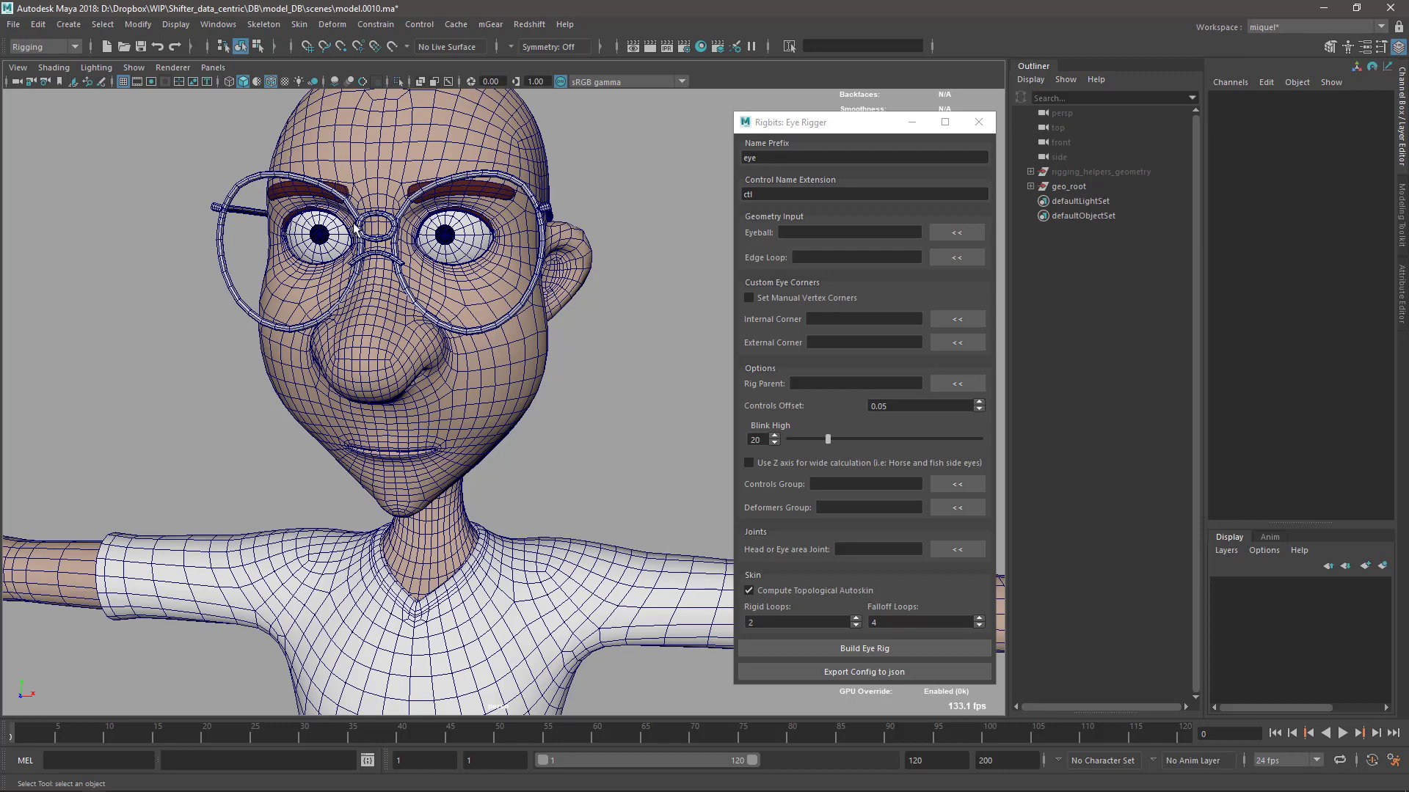
pyautogui.keyDown('alt'); pyautogui.moveTo(498, 540); pyautogui.dragTo(502, 553); pyautogui.keyUp('alt')
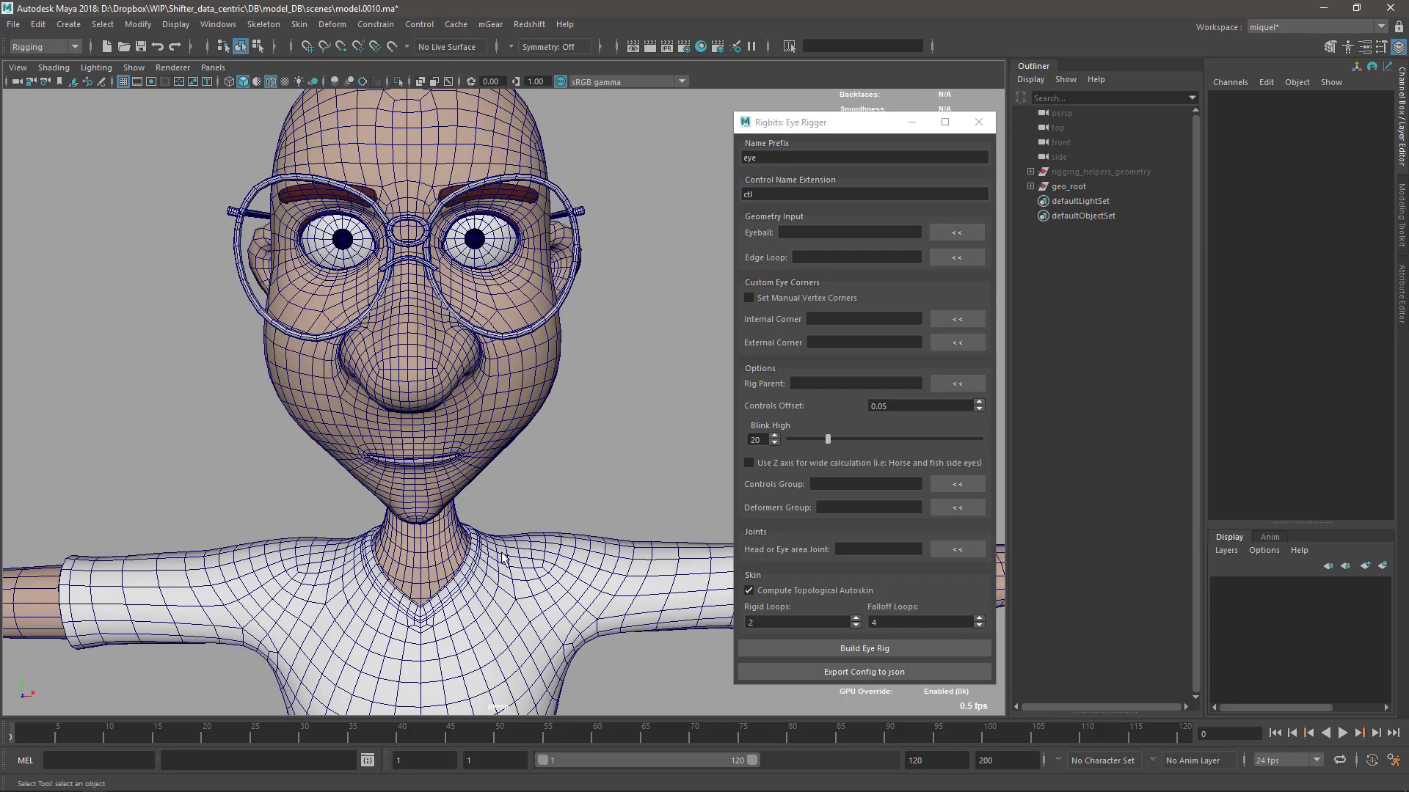
pyautogui.keyDown('alt'); pyautogui.moveTo(481, 587); pyautogui.dragTo(472, 440, button='right'); pyautogui.keyUp('alt')
pyautogui.keyDown('alt'); pyautogui.moveTo(471, 440); pyautogui.dragTo(544, 534); pyautogui.keyUp('alt')
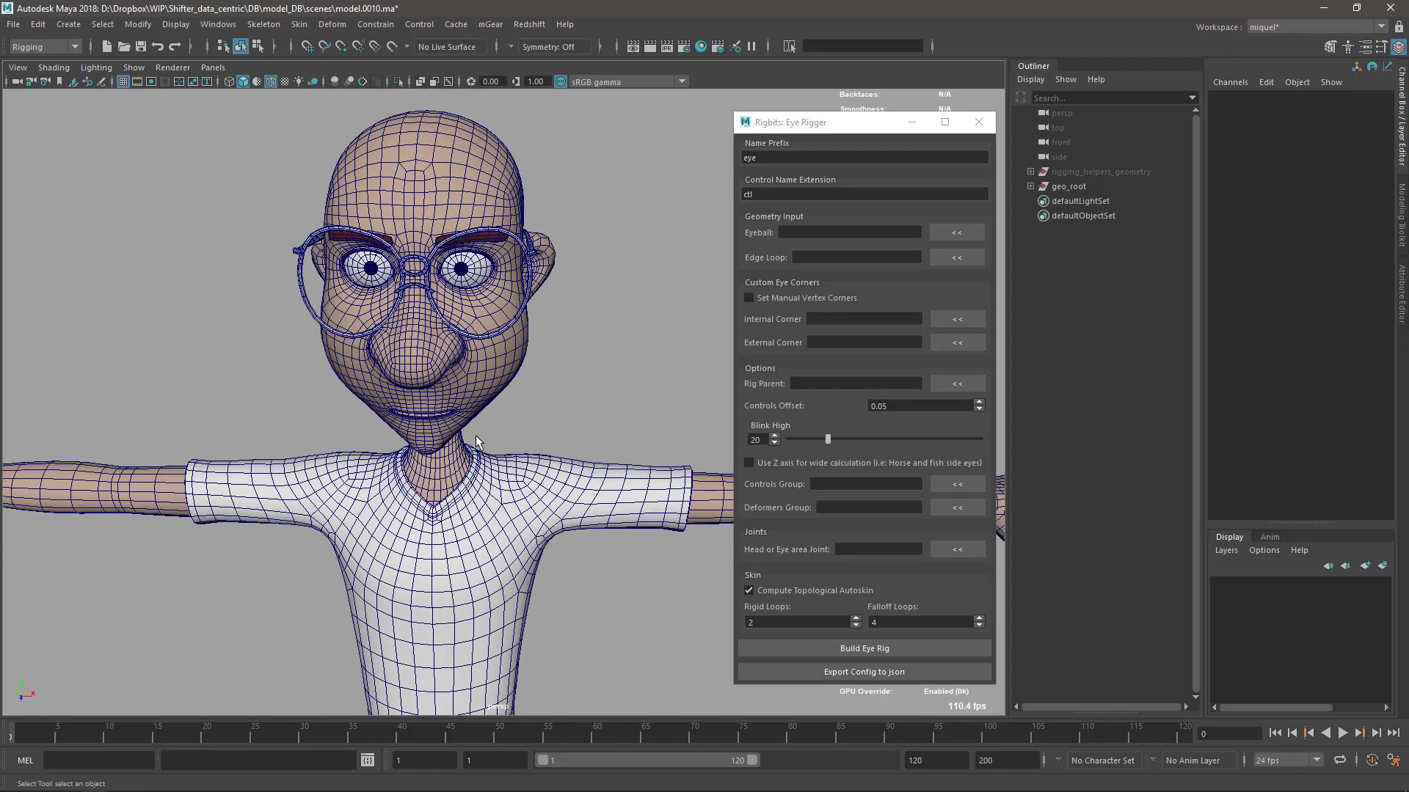
pyautogui.keyDown('alt'); pyautogui.moveTo(519, 311); pyautogui.dragTo(648, 376); pyautogui.keyUp('alt')
pyautogui.keyDown('alt'); pyautogui.moveTo(603, 423); pyautogui.dragTo(659, 319); pyautogui.keyUp('alt')
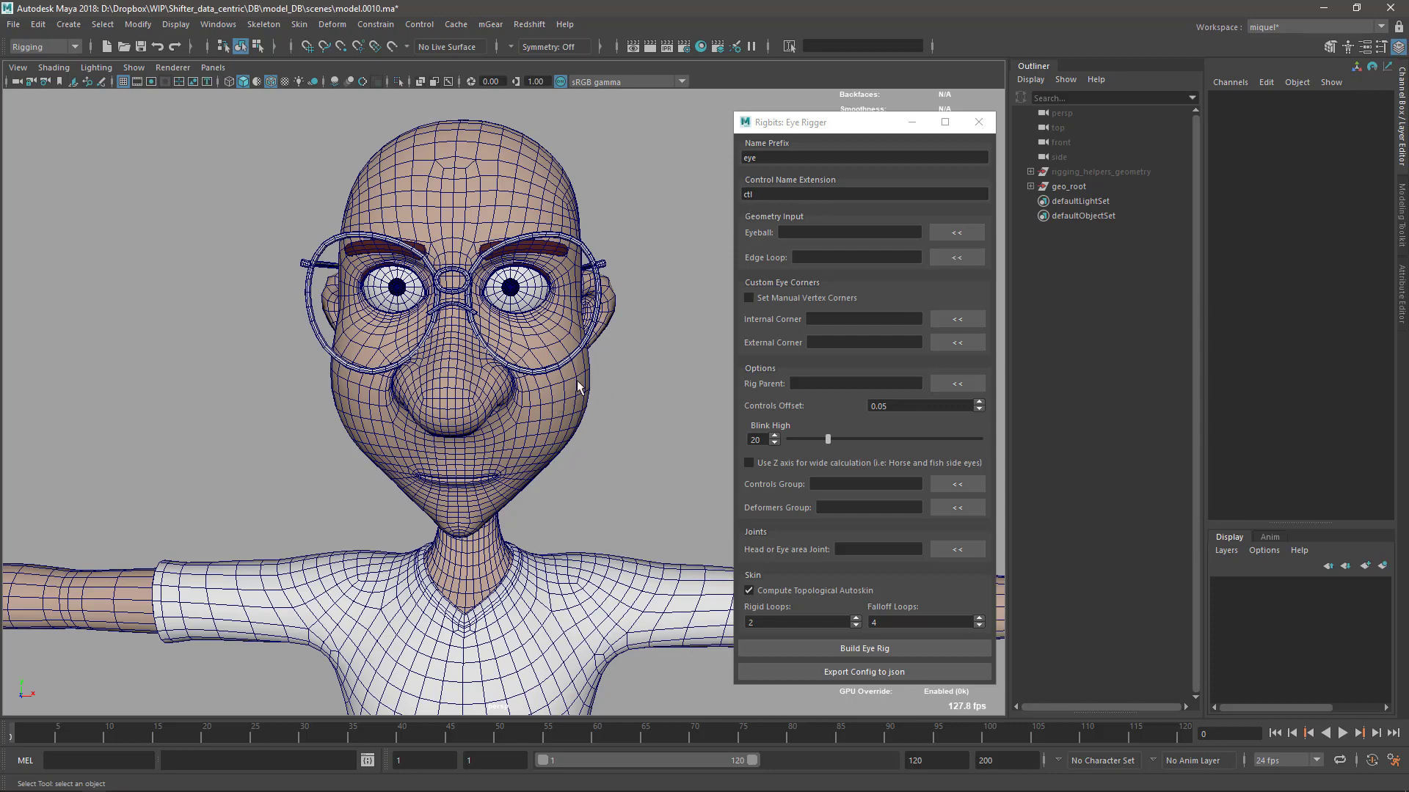
# Step: Assign the character's left eyeball mesh, eye_L_geo, as the Eyeball geometry input of the Eye Rigger
pyautogui.keyDown('alt'); pyautogui.moveTo(536, 297); pyautogui.dragTo(560, 327, button='right'); pyautogui.keyUp('alt')
pyautogui.keyDown('alt'); pyautogui.moveTo(608, 330); pyautogui.dragTo(590, 358, button='middle'); pyautogui.keyUp('alt')
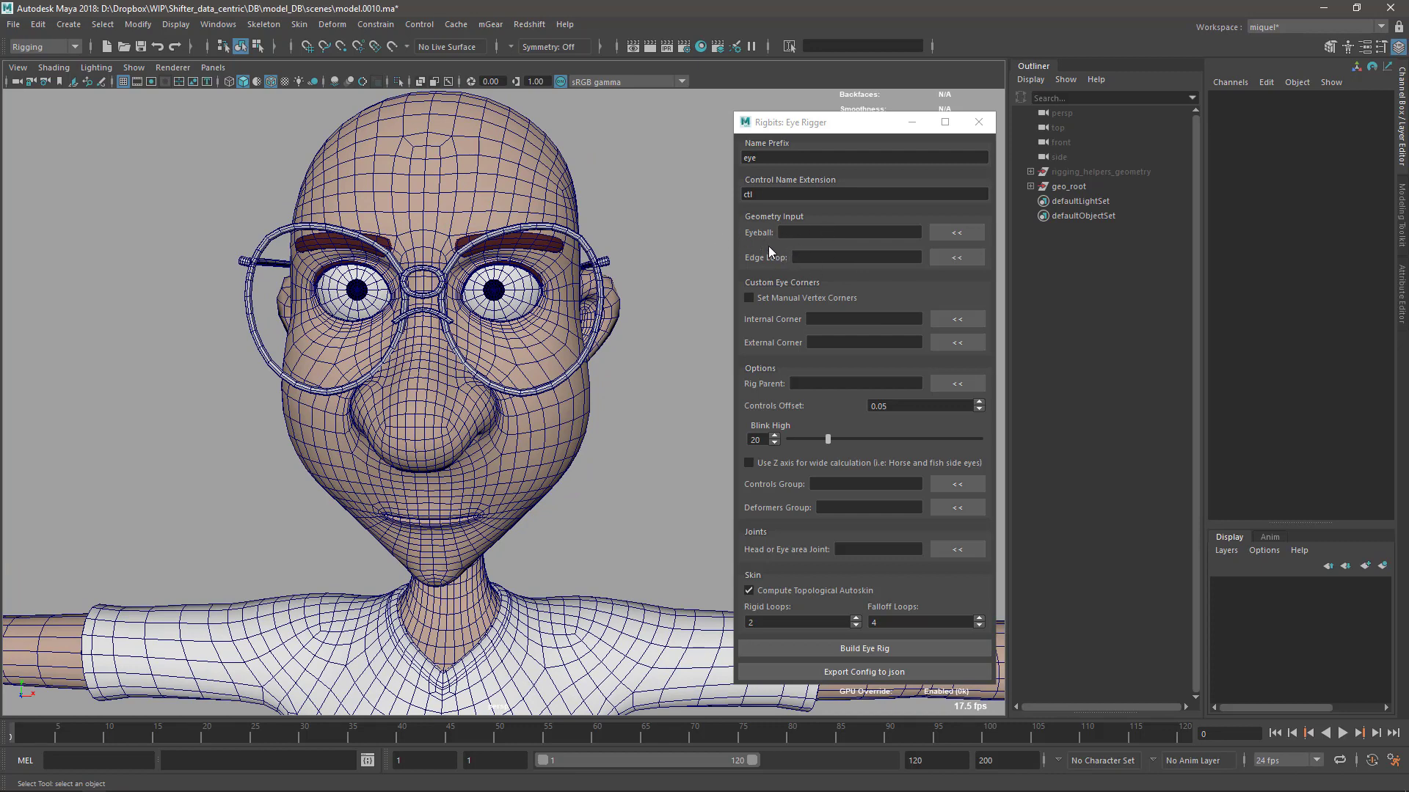
pyautogui.click(522, 304)
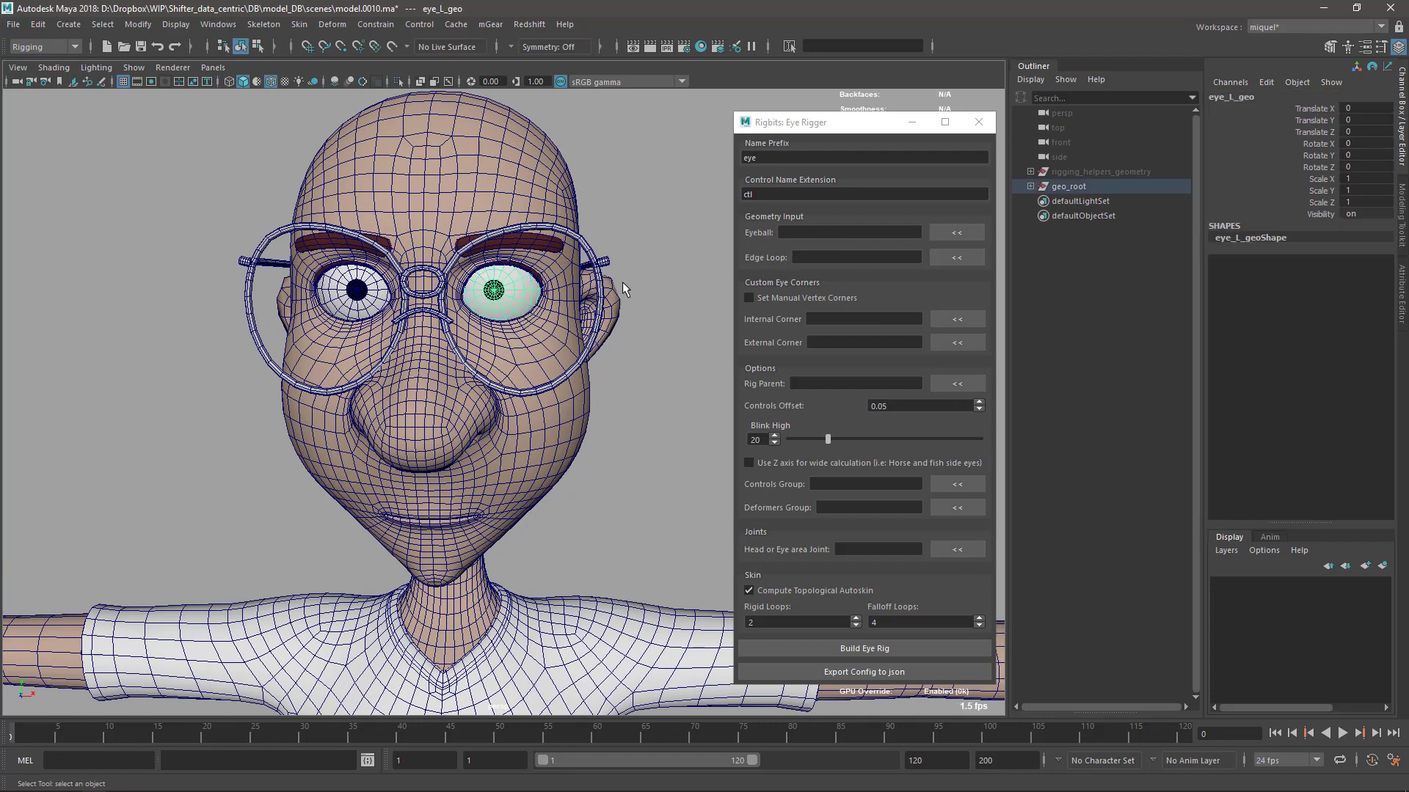
pyautogui.click(949, 237)
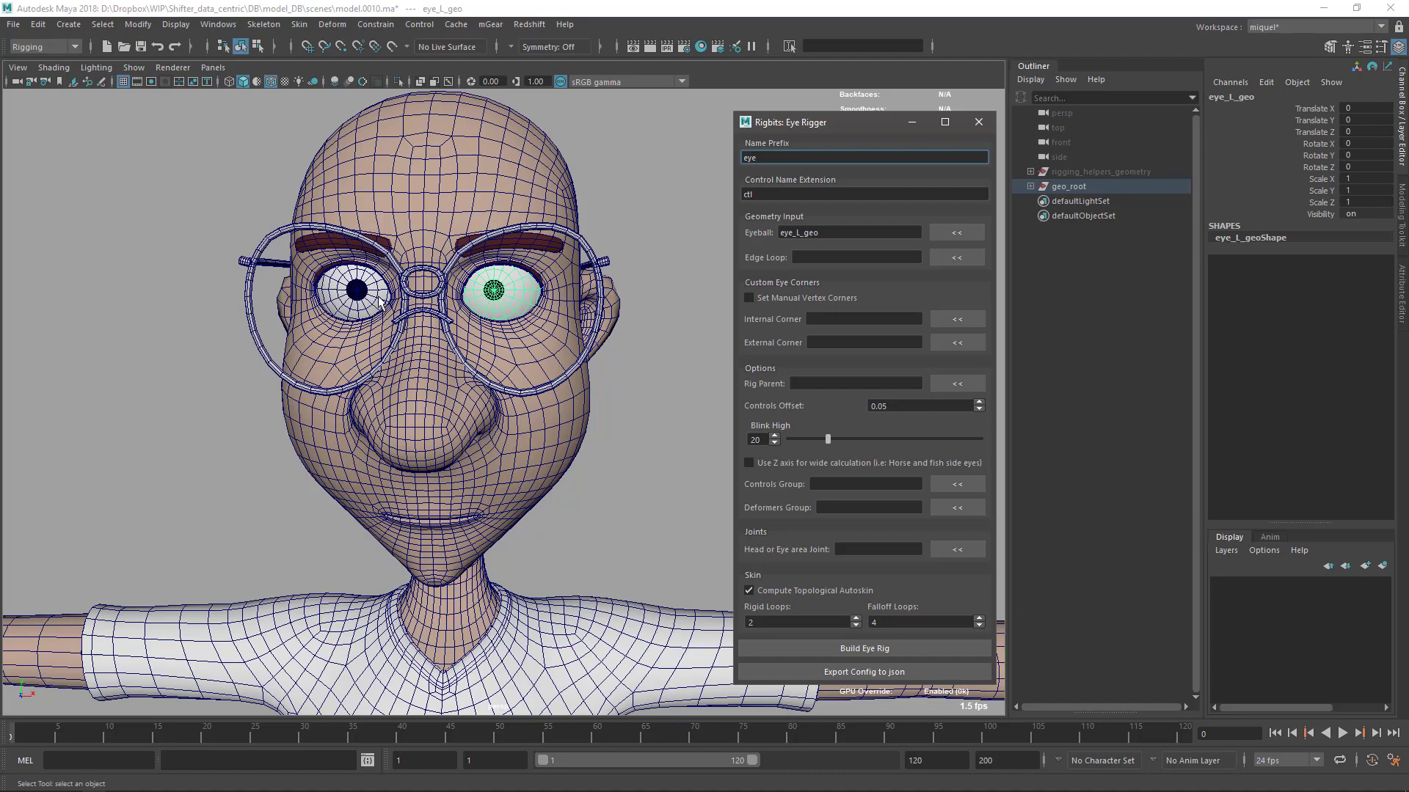
# Step: Select the edge loop along the rim of the left eyelids on the head mesh
pyautogui.keyDown('alt'); pyautogui.moveTo(549, 307); pyautogui.dragTo(521, 314); pyautogui.keyUp('alt')
pyautogui.keyDown('alt'); pyautogui.moveTo(521, 314); pyautogui.dragTo(561, 330, button='right'); pyautogui.keyUp('alt')
pyautogui.keyDown('alt'); pyautogui.moveTo(561, 330); pyautogui.dragTo(602, 383); pyautogui.keyUp('alt')
pyautogui.scroll(3, 603, 383)
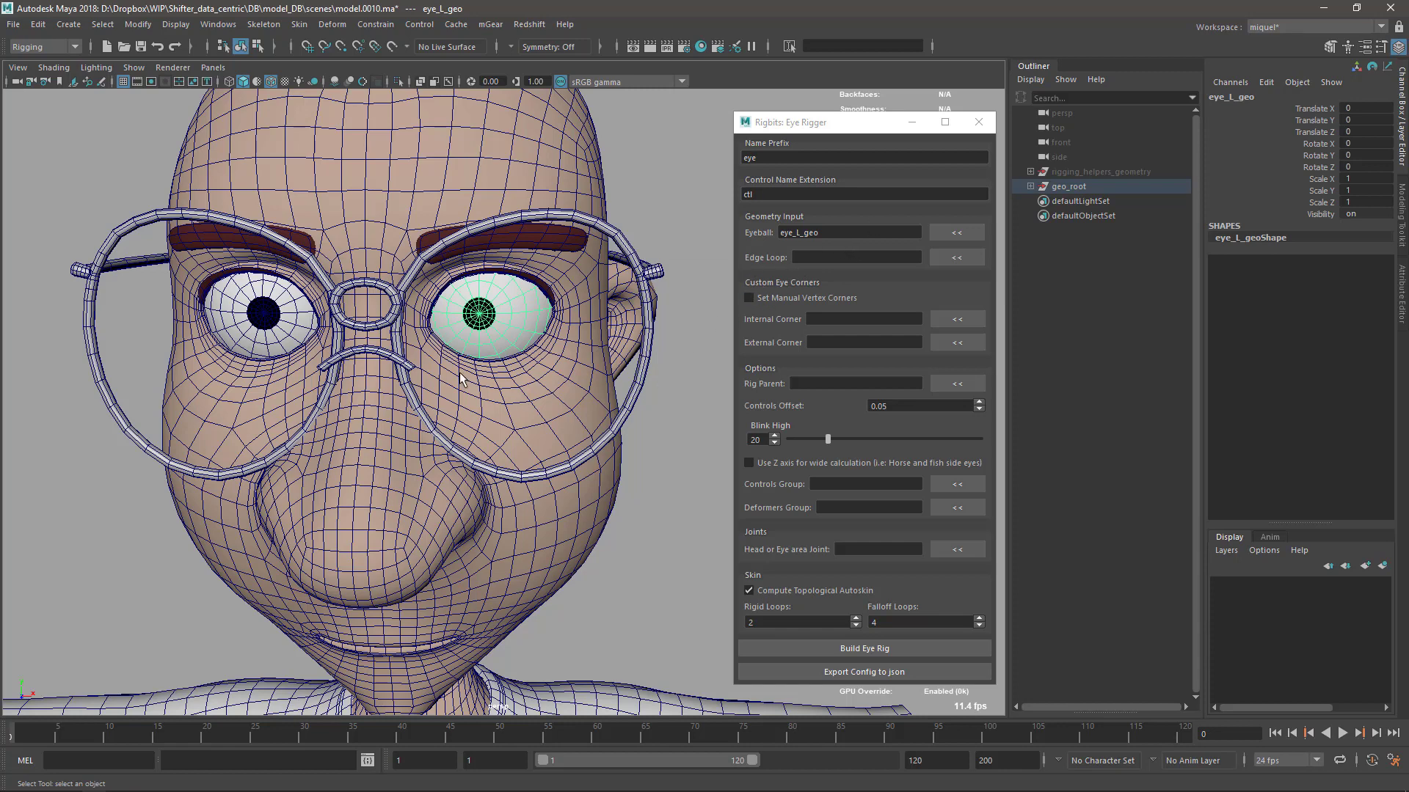
pyautogui.scroll(10, 462, 378)
pyautogui.keyDown('alt'); pyautogui.moveTo(540, 354); pyautogui.dragTo(482, 345, button='right'); pyautogui.keyUp('alt')
pyautogui.keyDown('alt'); pyautogui.moveTo(482, 345); pyautogui.dragTo(532, 350, button='middle'); pyautogui.keyUp('alt')
pyautogui.keyDown('alt'); pyautogui.moveTo(518, 432); pyautogui.dragTo(543, 431, button='middle'); pyautogui.keyUp('alt')
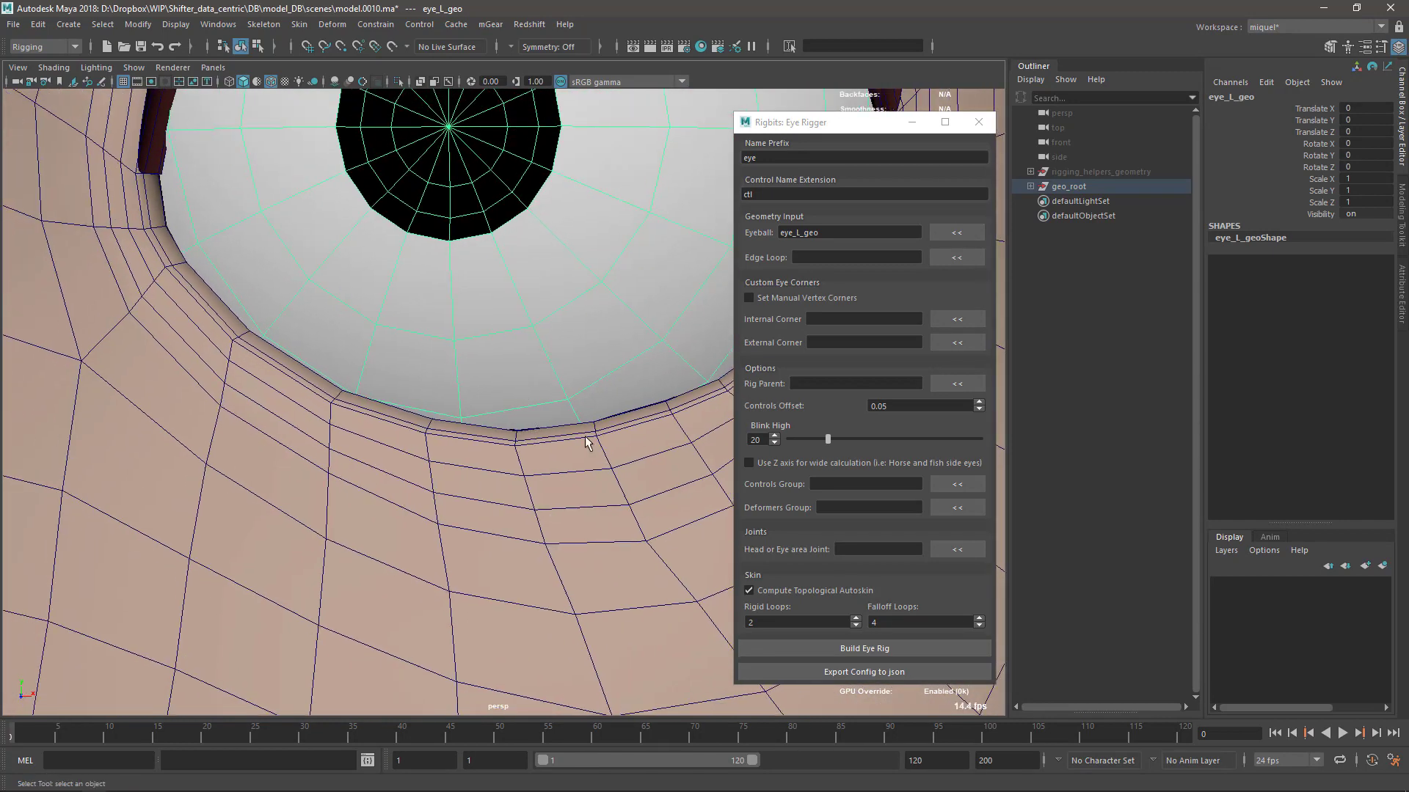
pyautogui.click(571, 518)
pyautogui.moveTo(566, 479); pyautogui.dragTo(562, 440, button='right')
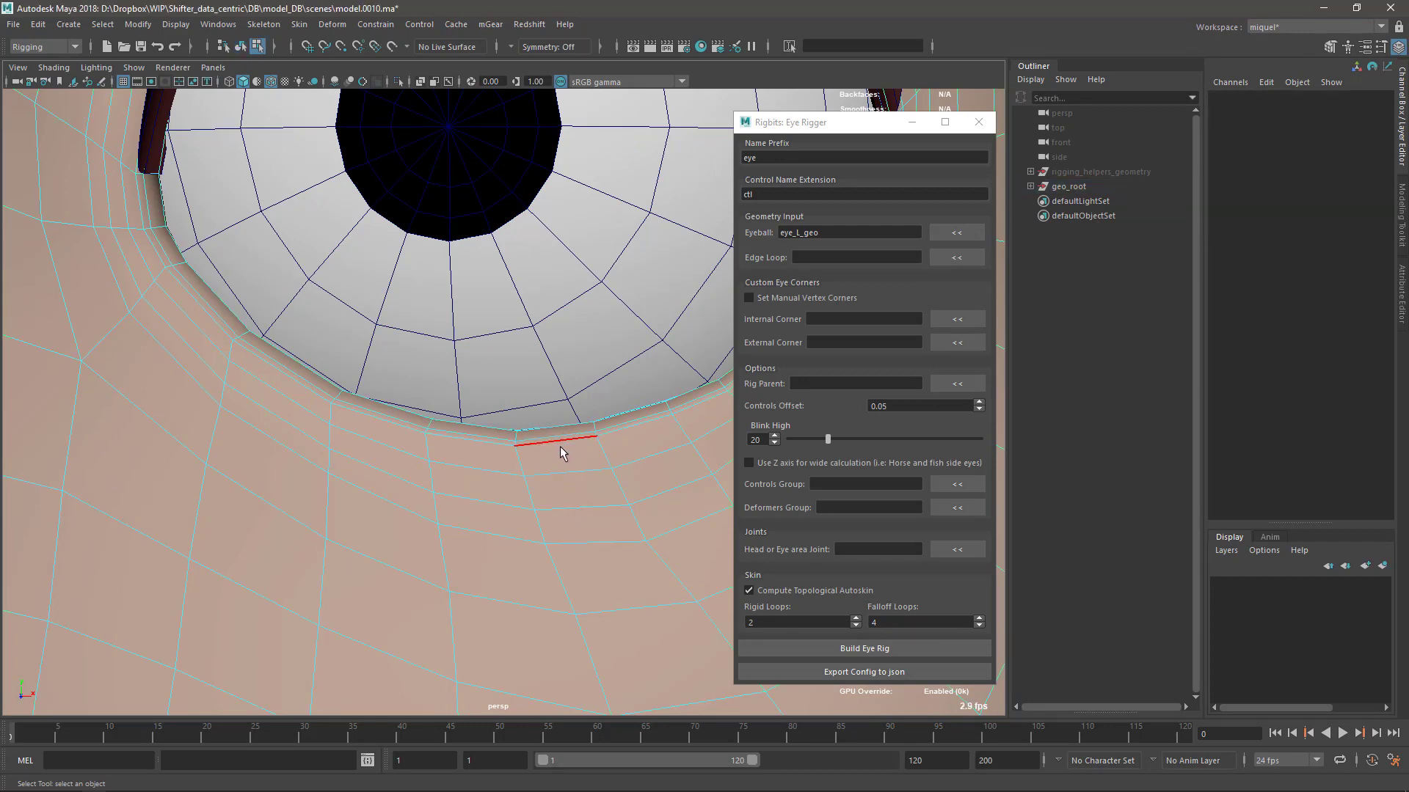
pyautogui.click(560, 445)
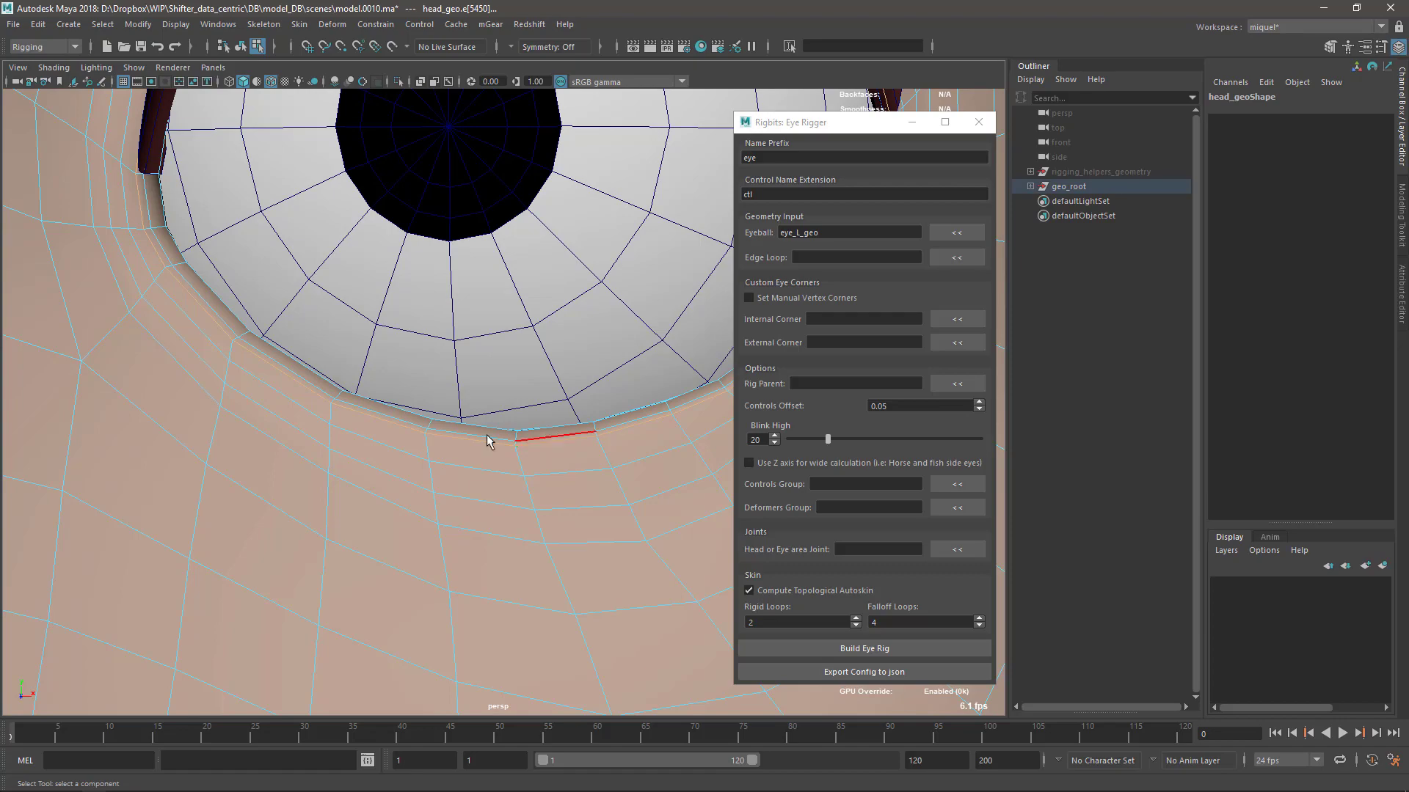
# Step: Examine the selected edge loop around the left eye, including the upper lid and both corners
pyautogui.keyDown('alt'); pyautogui.moveTo(444, 436); pyautogui.dragTo(469, 343, button='right'); pyautogui.keyUp('alt')
pyautogui.keyDown('alt'); pyautogui.moveTo(484, 358); pyautogui.dragTo(482, 376, button='middle'); pyautogui.keyUp('alt')
pyautogui.keyDown('alt'); pyautogui.moveTo(573, 261); pyautogui.dragTo(585, 253, button='middle'); pyautogui.keyUp('alt')
pyautogui.keyDown('alt'); pyautogui.moveTo(674, 259); pyautogui.dragTo(555, 315); pyautogui.keyUp('alt')
pyautogui.keyDown('alt'); pyautogui.moveTo(556, 315); pyautogui.dragTo(575, 378, button='right'); pyautogui.keyUp('alt')
pyautogui.keyDown('alt'); pyautogui.moveTo(675, 366); pyautogui.dragTo(531, 342, button='middle'); pyautogui.keyUp('alt')
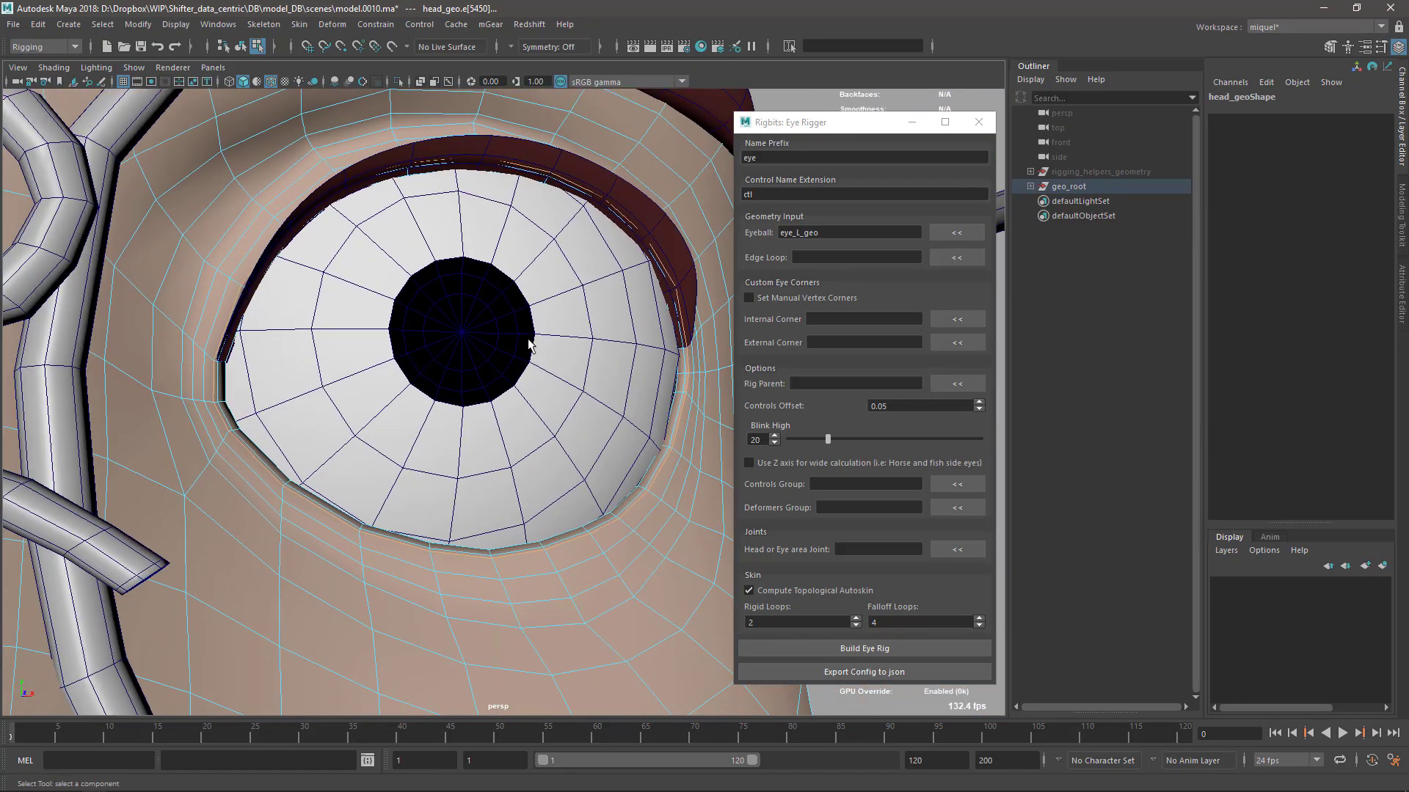
pyautogui.keyDown('alt'); pyautogui.moveTo(531, 342); pyautogui.dragTo(564, 320); pyautogui.keyUp('alt')
pyautogui.keyDown('alt'); pyautogui.moveTo(663, 112); pyautogui.dragTo(585, 169); pyautogui.keyUp('alt')
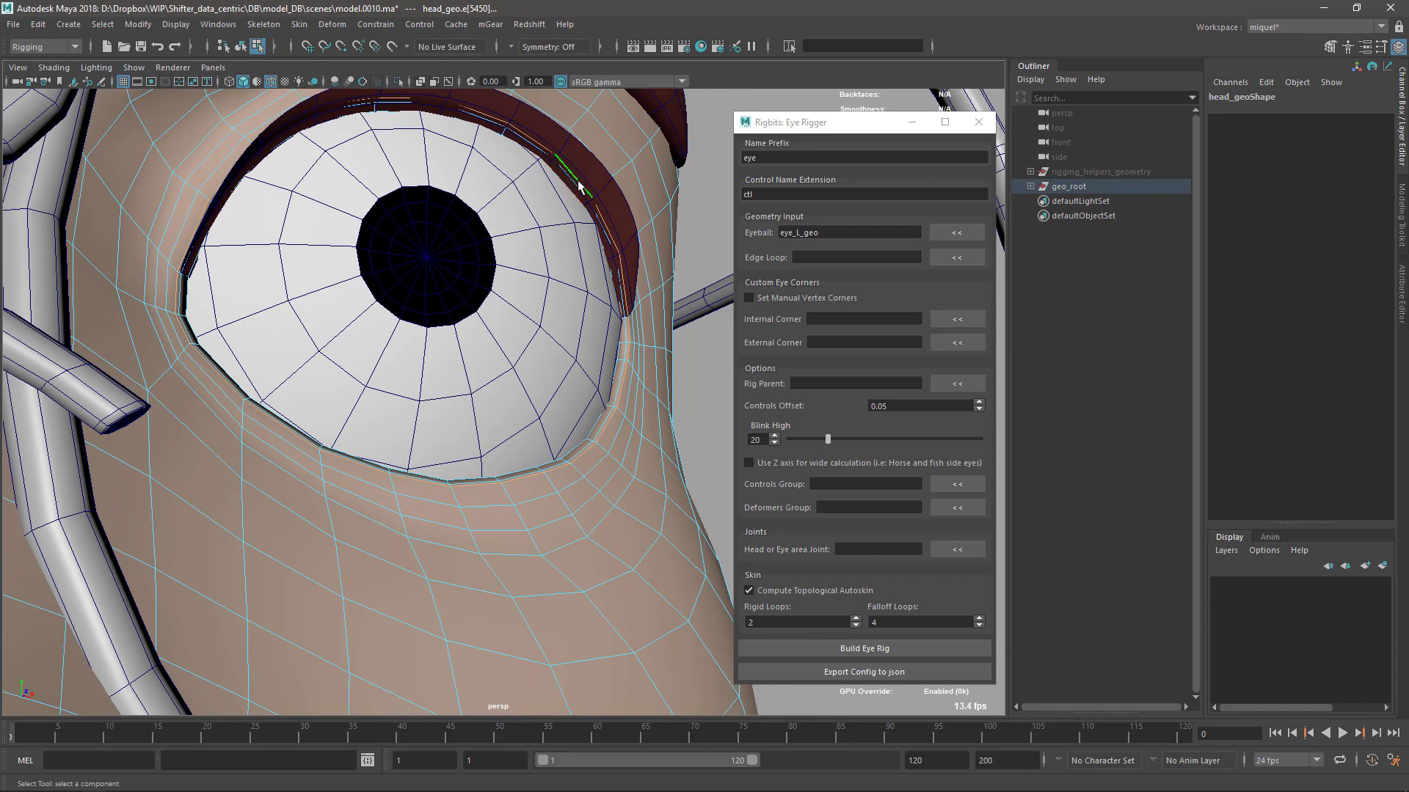
pyautogui.click(575, 183)
pyautogui.click(176, 311)
pyautogui.scroll(-5, 425, 582)
pyautogui.keyDown('alt'); pyautogui.moveTo(433, 564); pyautogui.dragTo(539, 471); pyautogui.keyUp('alt')
pyautogui.scroll(3, 535, 390)
pyautogui.keyDown('alt'); pyautogui.moveTo(525, 433); pyautogui.dragTo(522, 502, button='right'); pyautogui.keyUp('alt')
pyautogui.keyDown('alt'); pyautogui.moveTo(523, 502); pyautogui.dragTo(546, 441, button='middle'); pyautogui.keyUp('alt')
pyautogui.keyDown('alt'); pyautogui.moveTo(418, 427); pyautogui.dragTo(440, 501, button='right'); pyautogui.keyUp('alt')
pyautogui.keyDown('alt'); pyautogui.moveTo(440, 501); pyautogui.dragTo(526, 436, button='middle'); pyautogui.keyUp('alt')
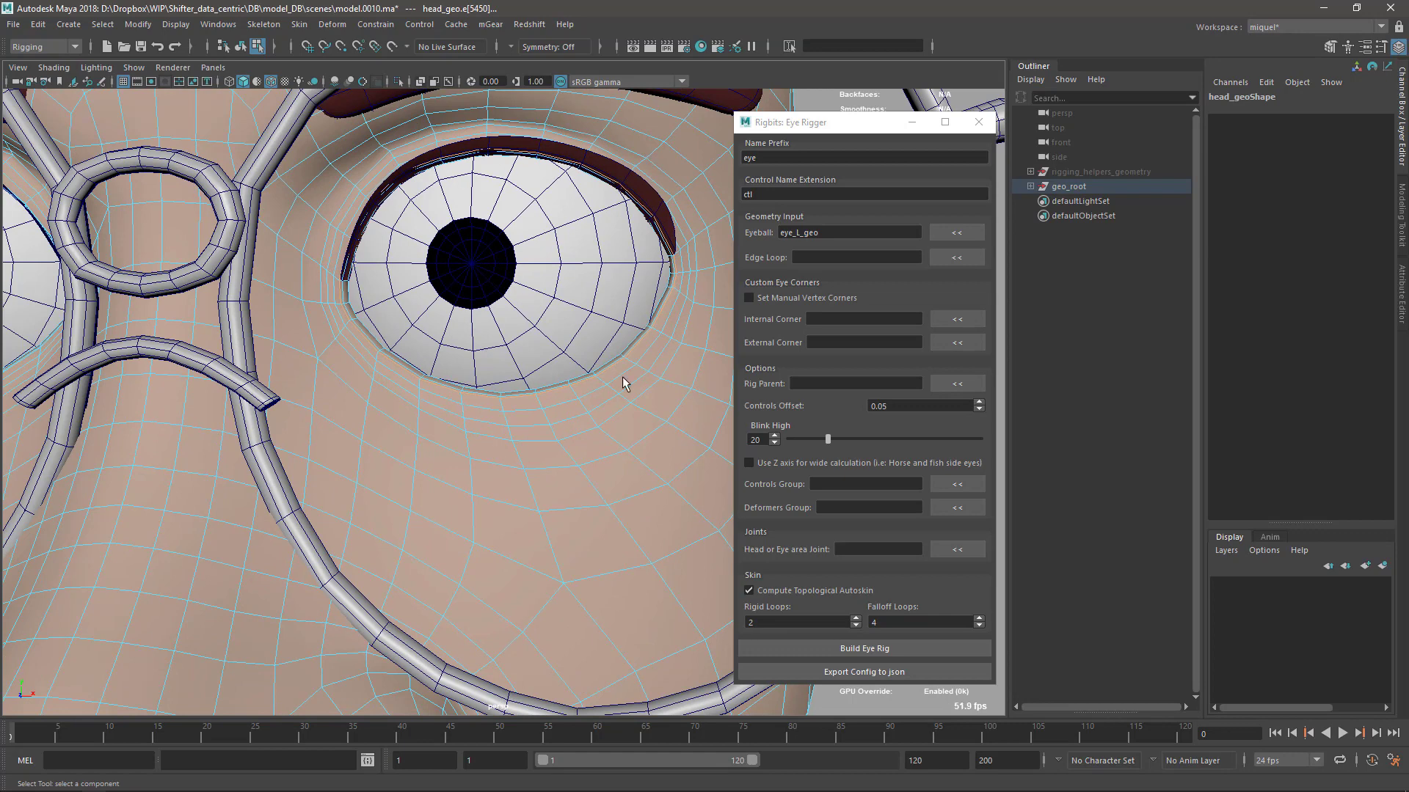
pyautogui.scroll(2, 566, 396)
# Step: Load the selected eyelid edges as the Edge Loop geometry input of the Eye Rigger
pyautogui.click(956, 259)
pyautogui.keyDown('alt'); pyautogui.moveTo(631, 388); pyautogui.dragTo(547, 362, button='middle'); pyautogui.keyUp('alt')
pyautogui.keyDown('alt'); pyautogui.moveTo(521, 418); pyautogui.dragTo(470, 317, button='right'); pyautogui.keyUp('alt')
pyautogui.keyDown('alt'); pyautogui.moveTo(470, 317); pyautogui.dragTo(576, 433, button='middle'); pyautogui.keyUp('alt')
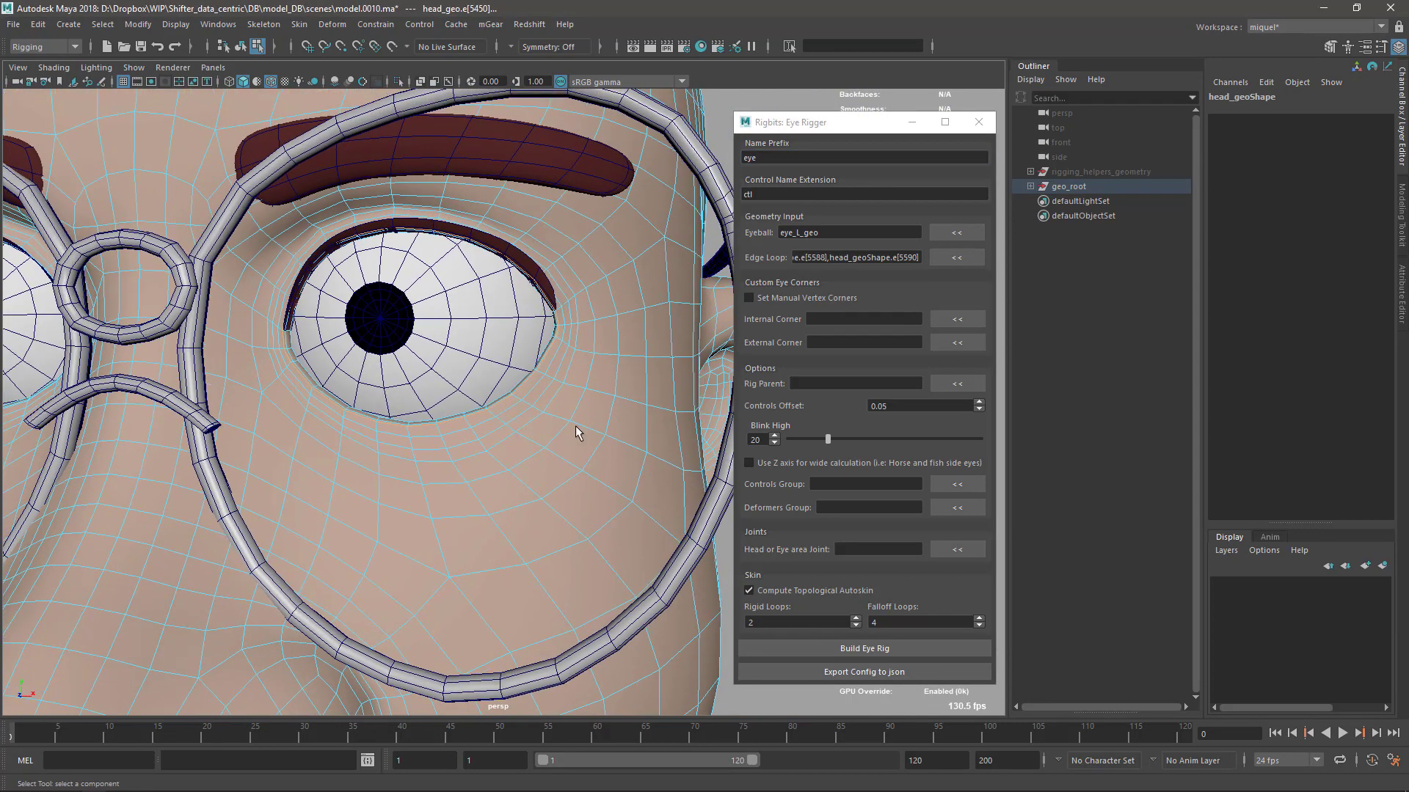
pyautogui.keyDown('alt'); pyautogui.moveTo(504, 559); pyautogui.dragTo(481, 411, button='right'); pyautogui.keyUp('alt')
pyautogui.keyDown('alt'); pyautogui.moveTo(482, 411); pyautogui.dragTo(461, 359, button='middle'); pyautogui.keyUp('alt')
# Step: Return the head mesh to object selection and shift the Eye Rigger window slightly
pyautogui.click(685, 548)
pyautogui.press('F8')
pyautogui.keyDown('alt'); pyautogui.moveTo(592, 570); pyautogui.dragTo(484, 506, button='right'); pyautogui.keyUp('alt')
pyautogui.keyDown('alt'); pyautogui.moveTo(484, 507); pyautogui.dragTo(449, 436, button='middle'); pyautogui.keyUp('alt')
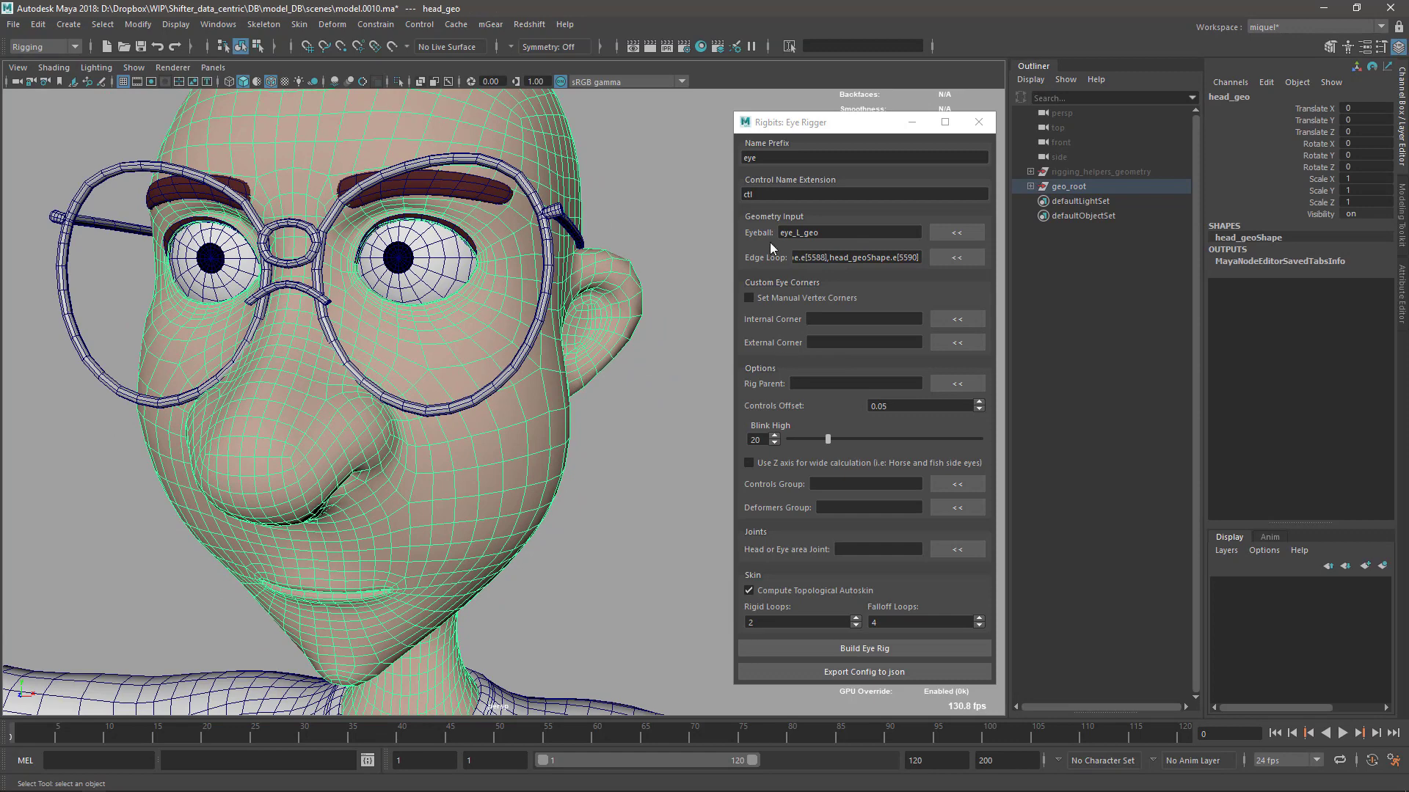
pyautogui.moveTo(786, 126); pyautogui.dragTo(743, 109)
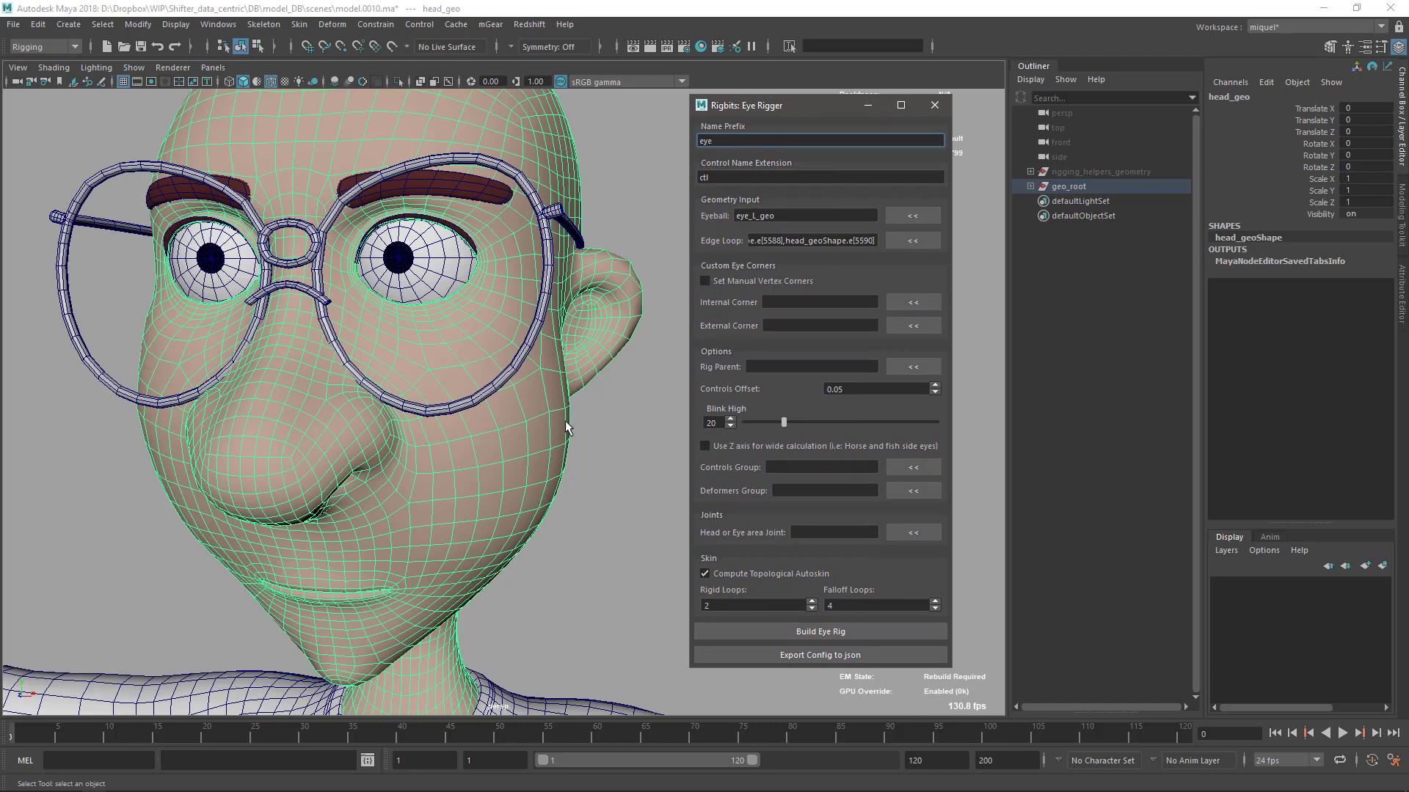
# Step: Examine the mesh topology of the eyelids and the surrounding loops and corners of the left eye
pyautogui.scroll(3, 517, 385)
pyautogui.keyDown('alt'); pyautogui.moveTo(423, 297); pyautogui.dragTo(389, 269); pyautogui.keyUp('alt')
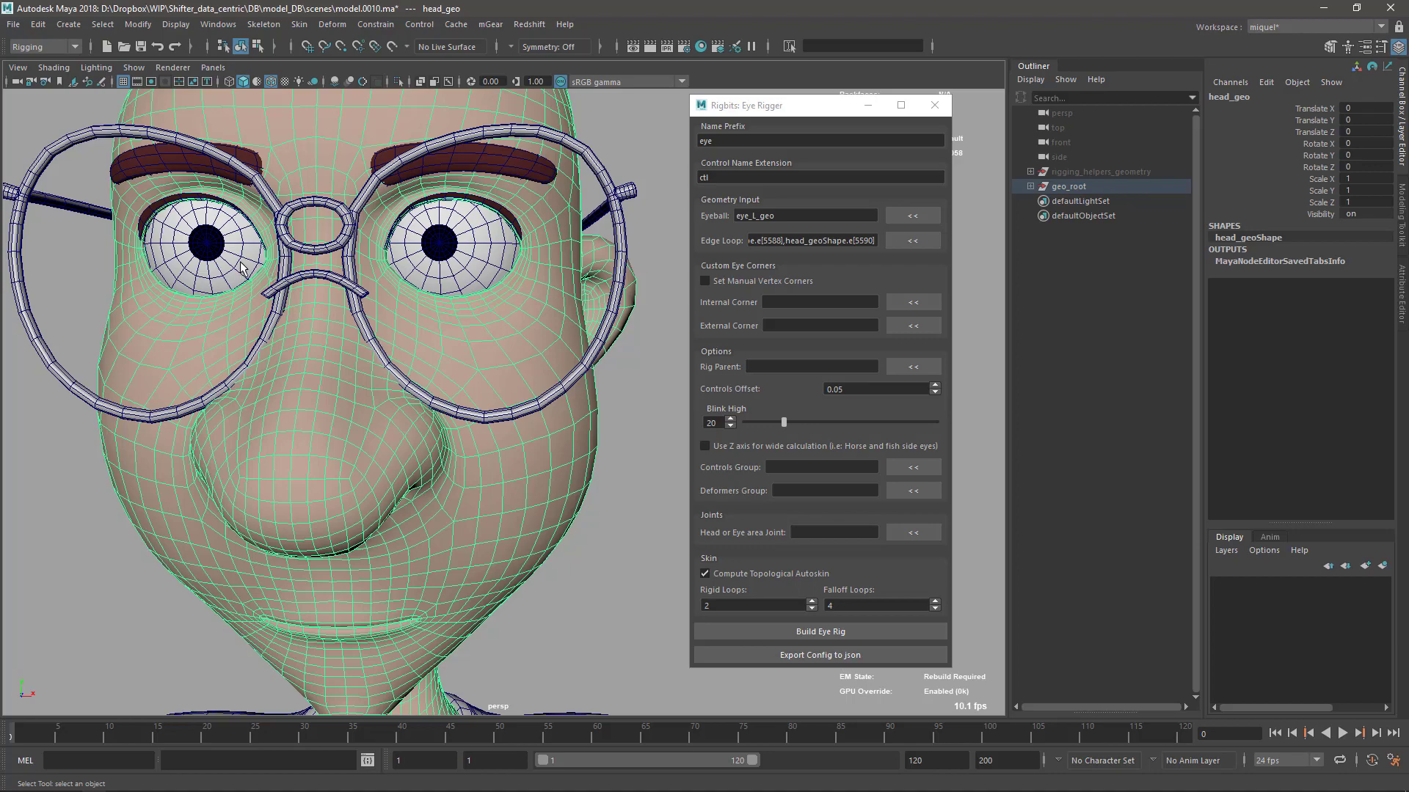
pyautogui.keyDown('alt'); pyautogui.moveTo(340, 272); pyautogui.dragTo(324, 285, button='middle'); pyautogui.keyUp('alt')
pyautogui.scroll(1, 314, 273)
pyautogui.scroll(5, 401, 297)
pyautogui.keyDown('alt'); pyautogui.moveTo(329, 195); pyautogui.dragTo(325, 295, button='middle'); pyautogui.keyUp('alt')
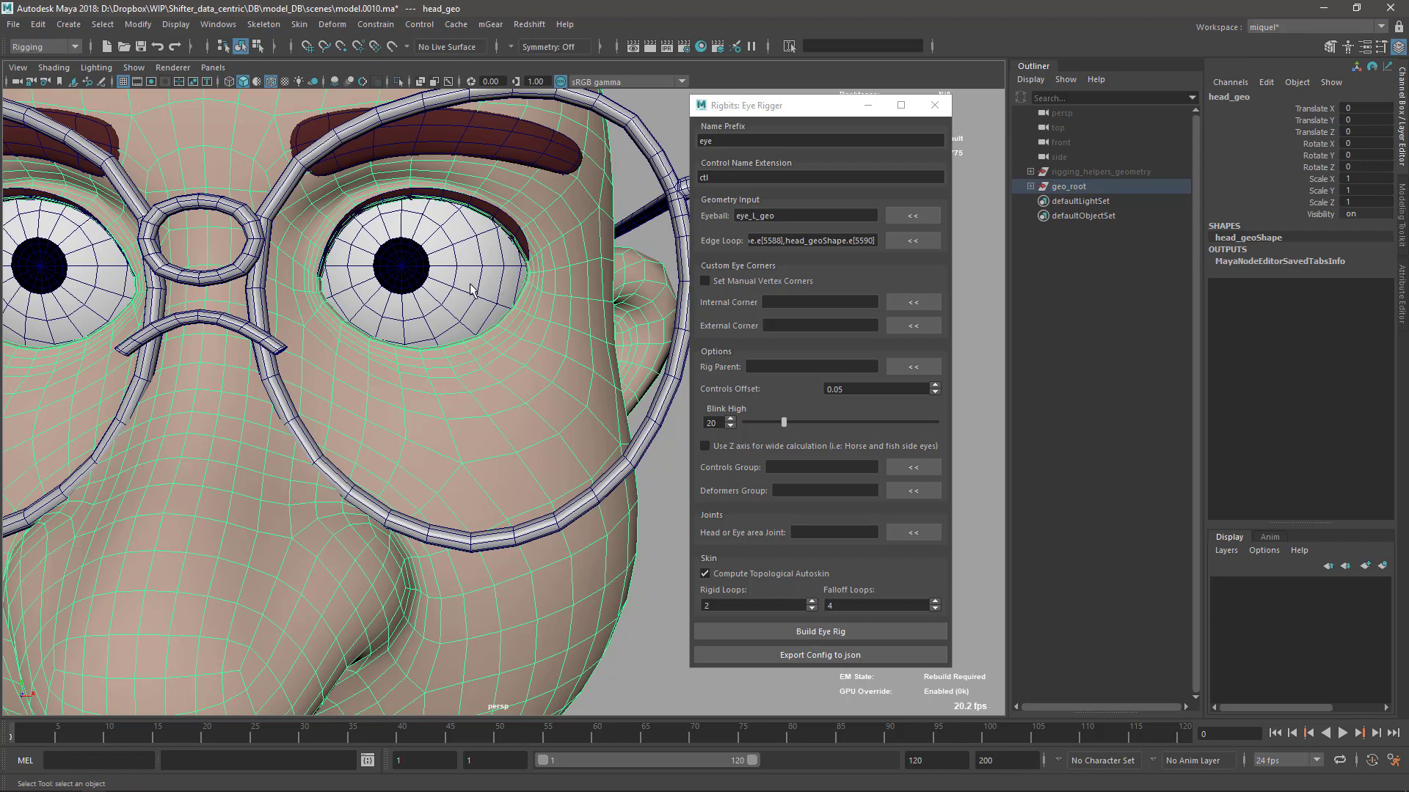
pyautogui.scroll(2, 329, 336)
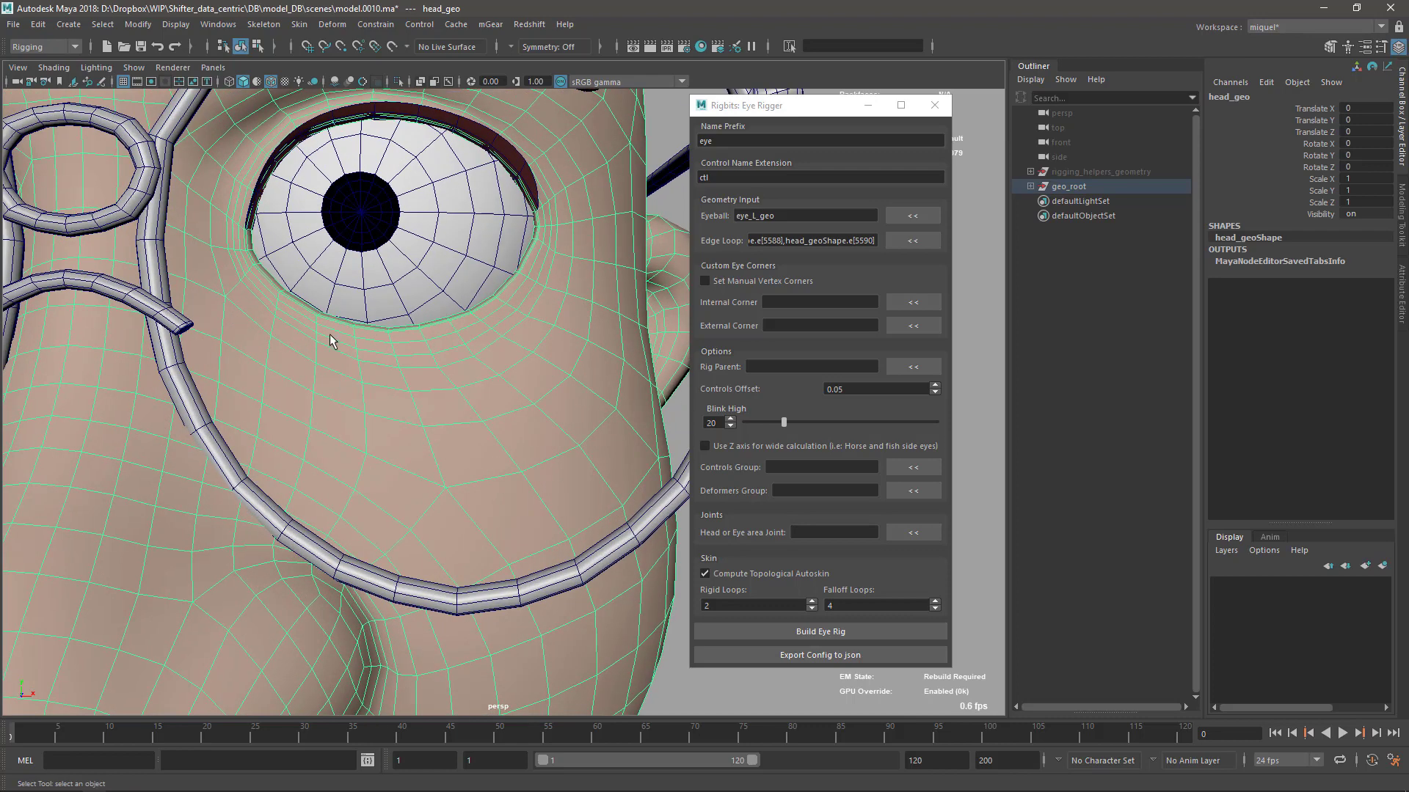
pyautogui.keyDown('alt'); pyautogui.moveTo(332, 262); pyautogui.dragTo(365, 303, button='middle'); pyautogui.keyUp('alt')
pyautogui.scroll(-1, 328, 345)
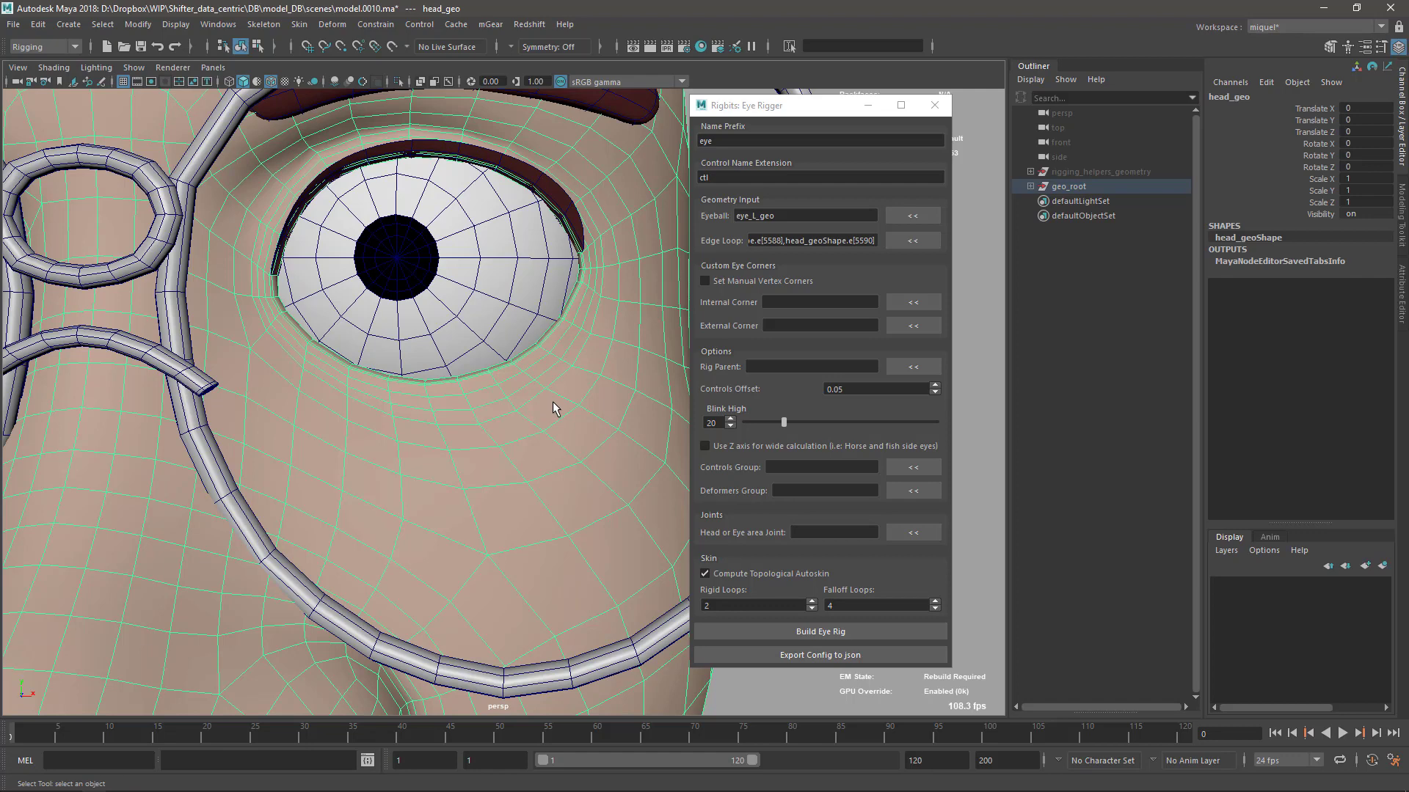
pyautogui.scroll(-3, 509, 450)
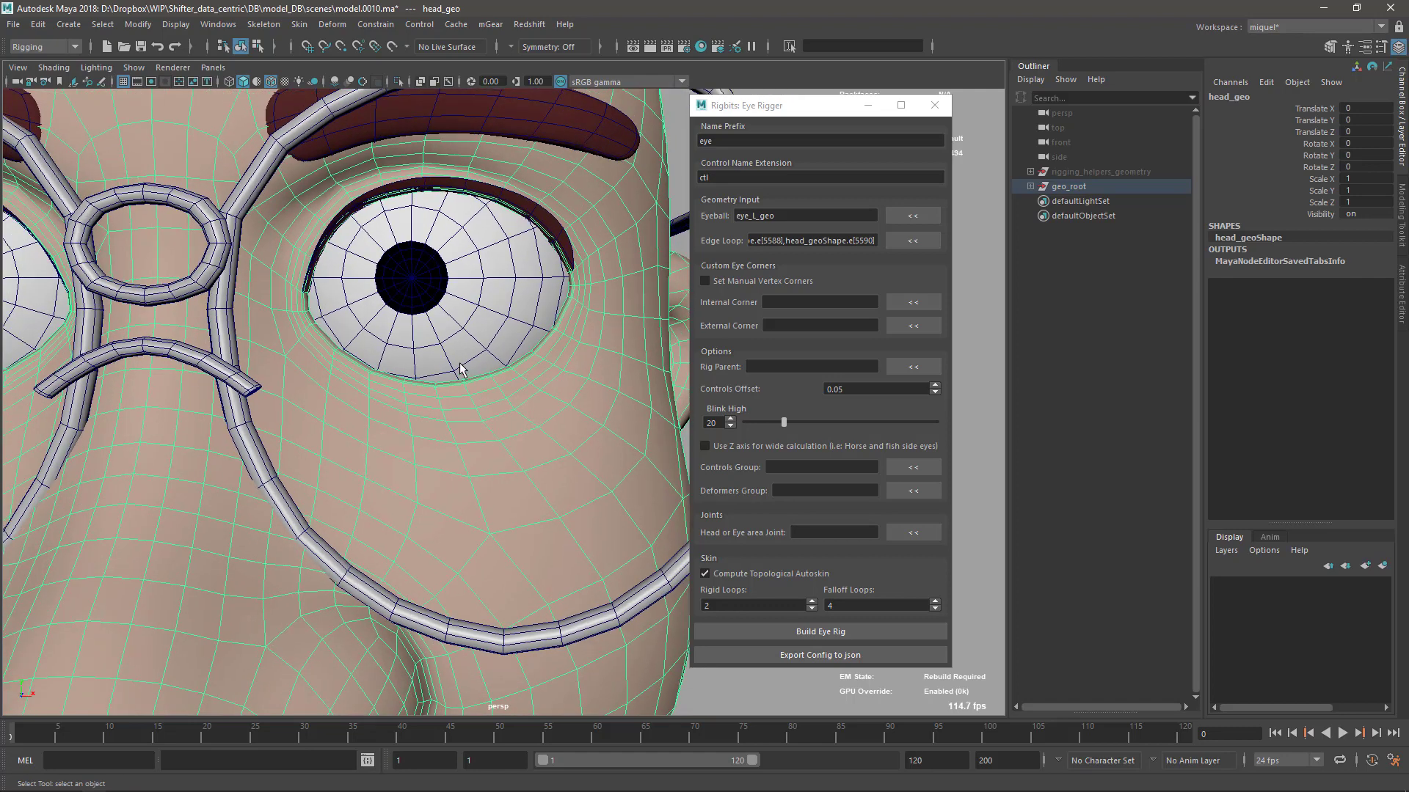
pyautogui.scroll(3, 487, 487)
pyautogui.keyDown('alt'); pyautogui.moveTo(575, 487); pyautogui.dragTo(605, 389); pyautogui.keyUp('alt')
pyautogui.keyDown('alt'); pyautogui.moveTo(606, 390); pyautogui.dragTo(587, 413, button='middle'); pyautogui.keyUp('alt')
pyautogui.keyDown('alt'); pyautogui.moveTo(554, 499); pyautogui.dragTo(549, 438); pyautogui.keyUp('alt')
pyautogui.scroll(3, 487, 249)
pyautogui.keyDown('alt'); pyautogui.moveTo(492, 100); pyautogui.dragTo(508, 160, button='middle'); pyautogui.keyUp('alt')
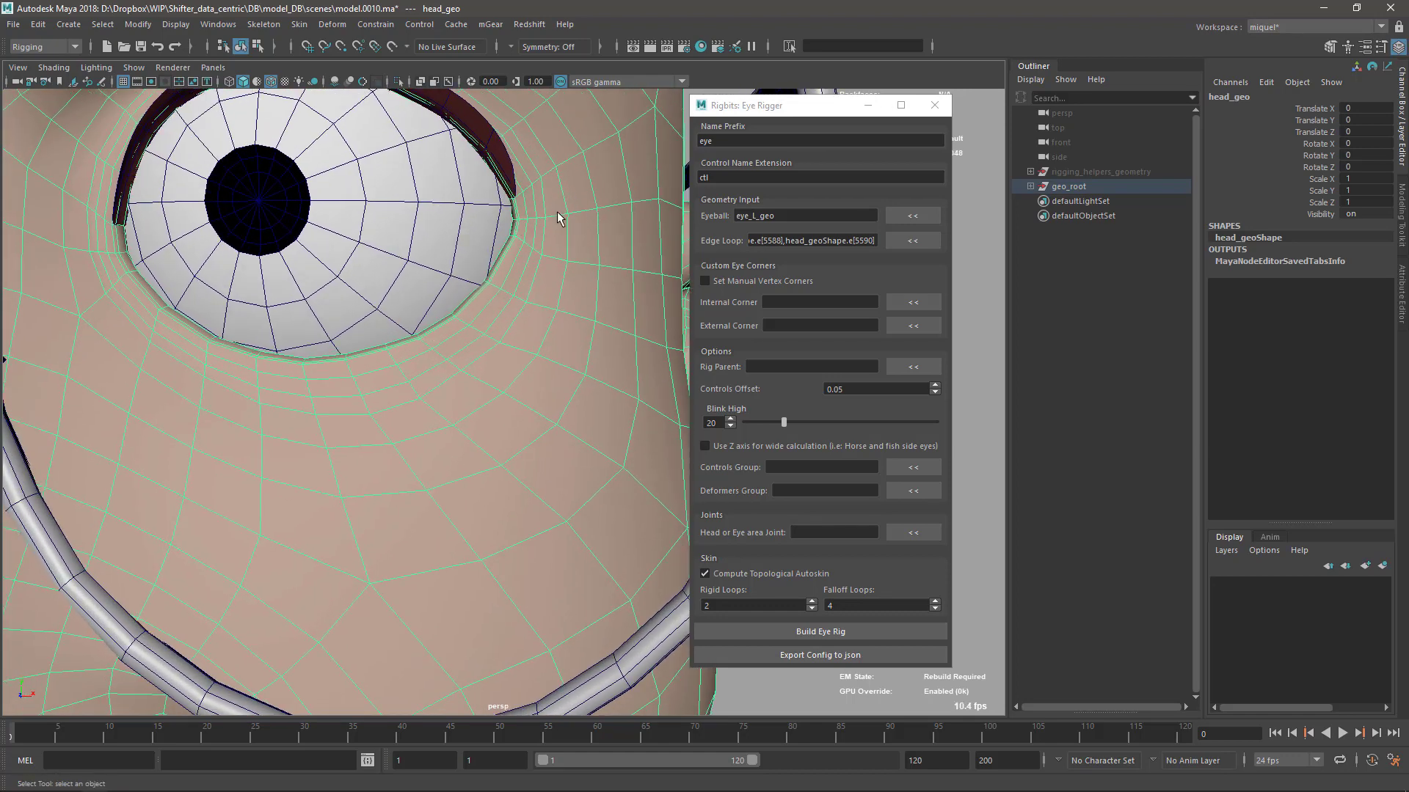
# Step: Inspect the edges around the left eye in edge mode and return to object selection
pyautogui.press('F10')
pyautogui.click(543, 220)
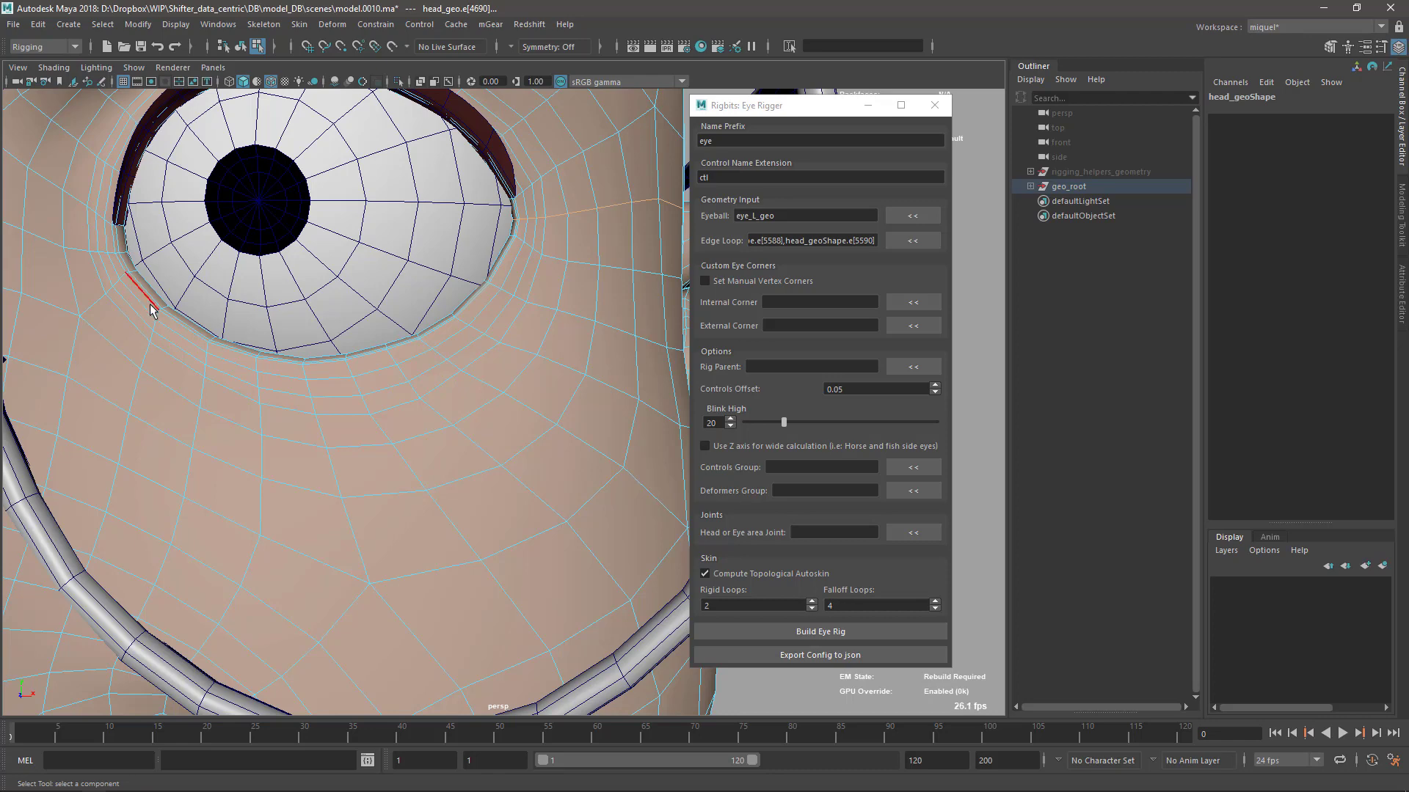
pyautogui.press('F8')
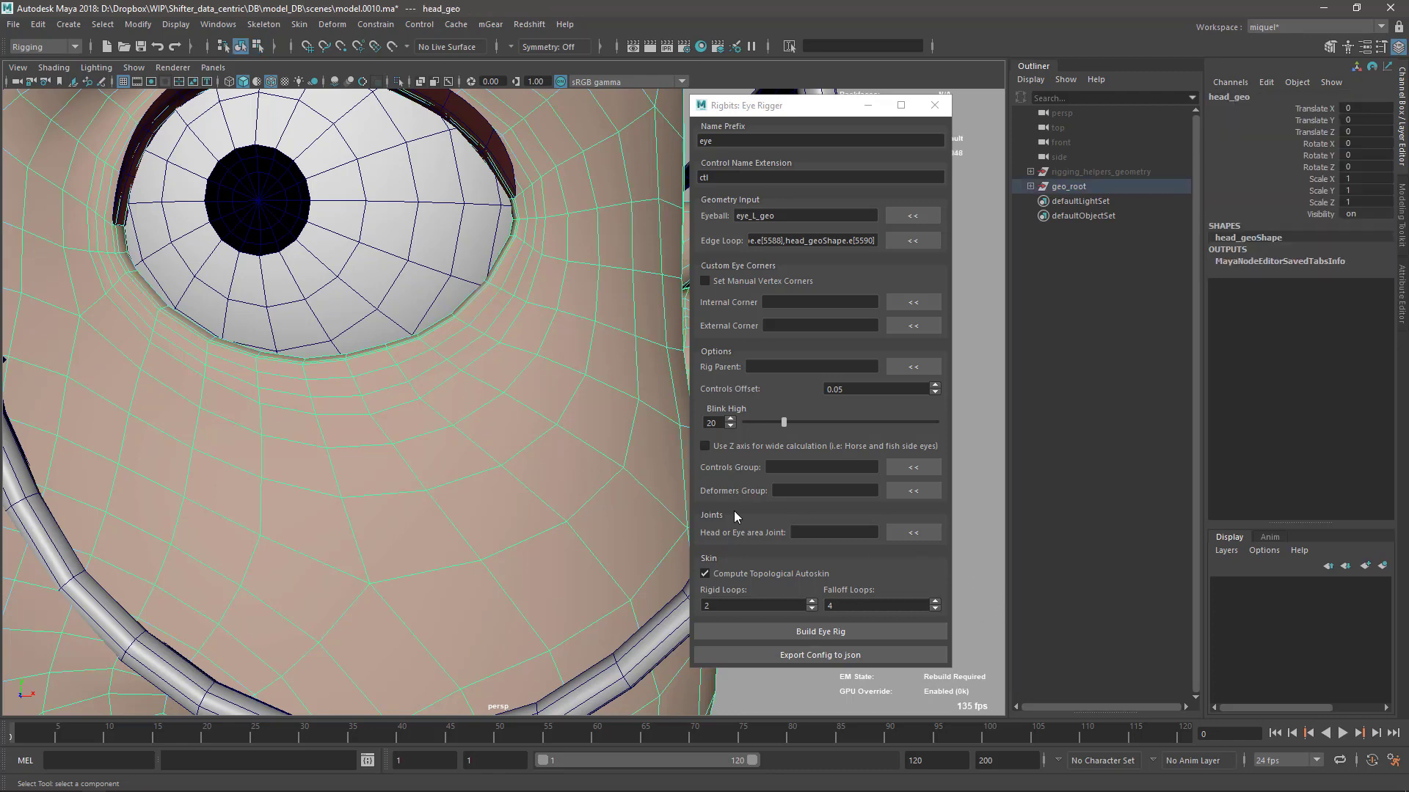
pyautogui.scroll(-2, 476, 490)
pyautogui.scroll(-2, 475, 490)
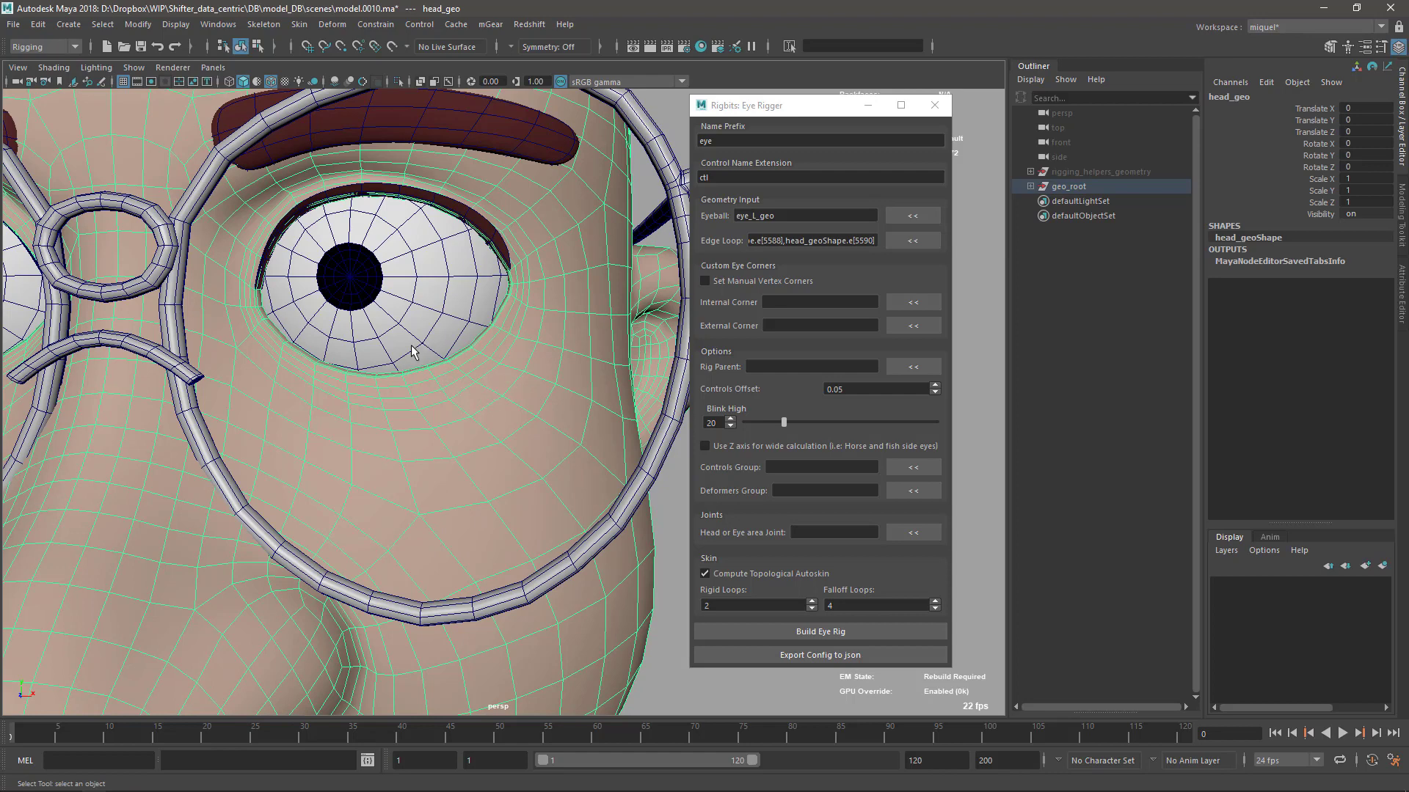
pyautogui.scroll(4, 381, 345)
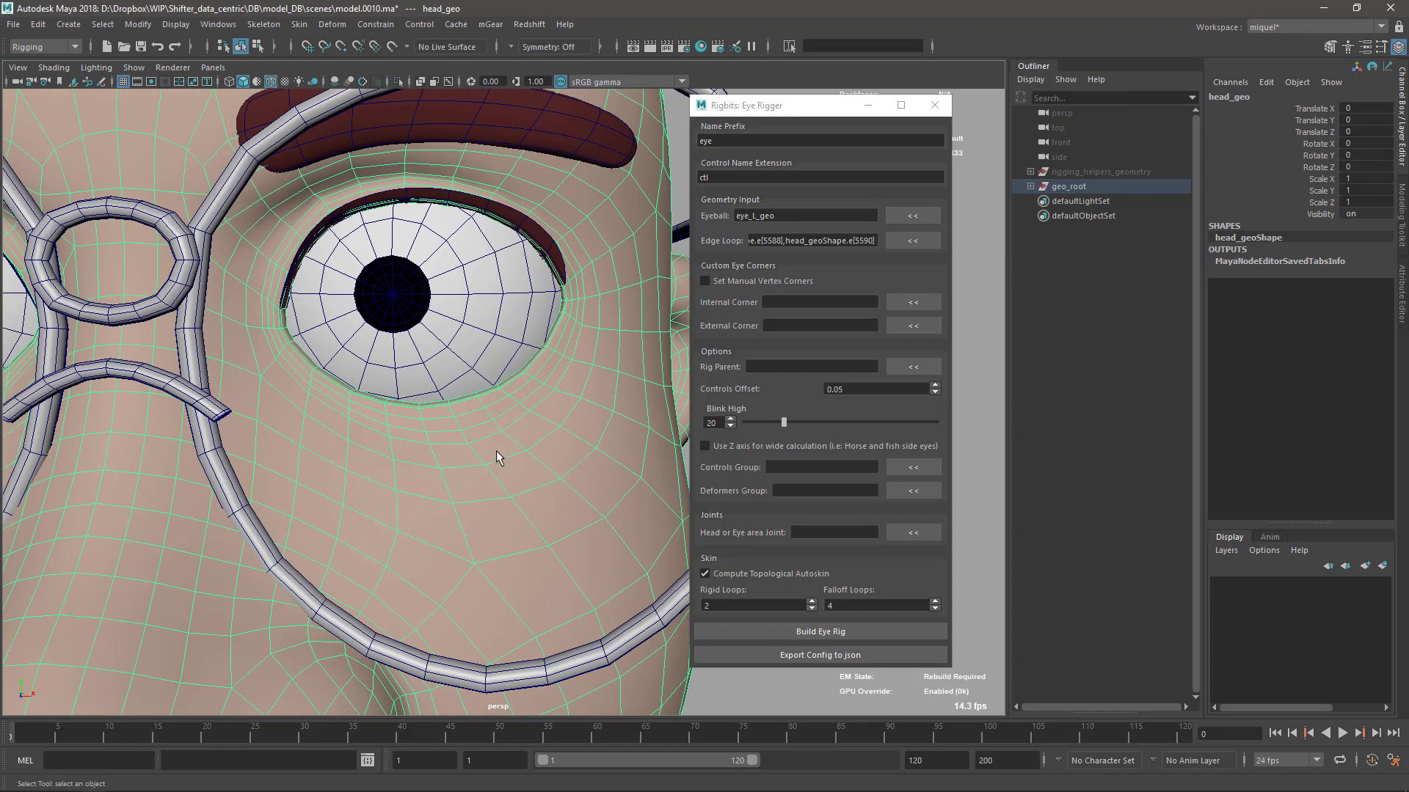
pyautogui.scroll(1, 447, 393)
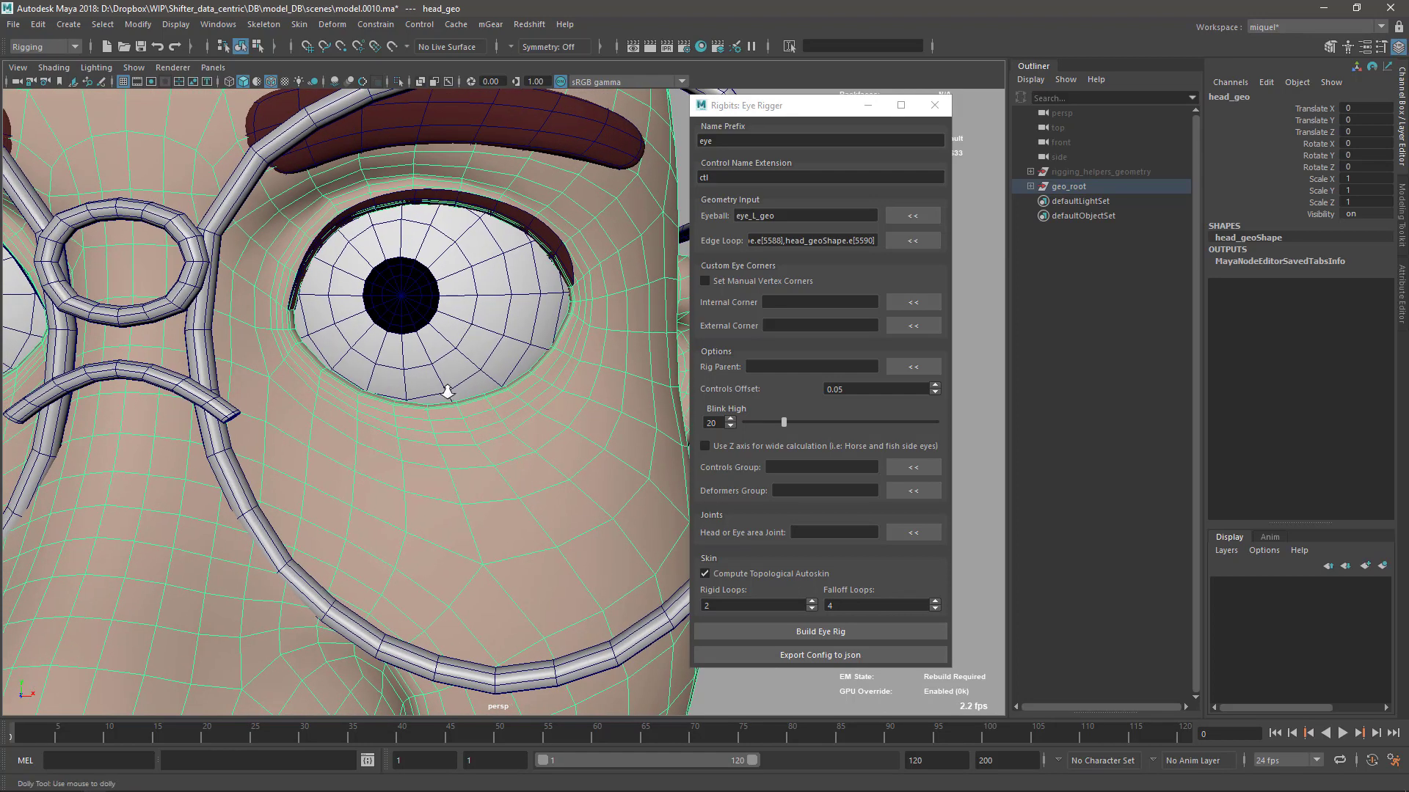
pyautogui.scroll(1, 405, 434)
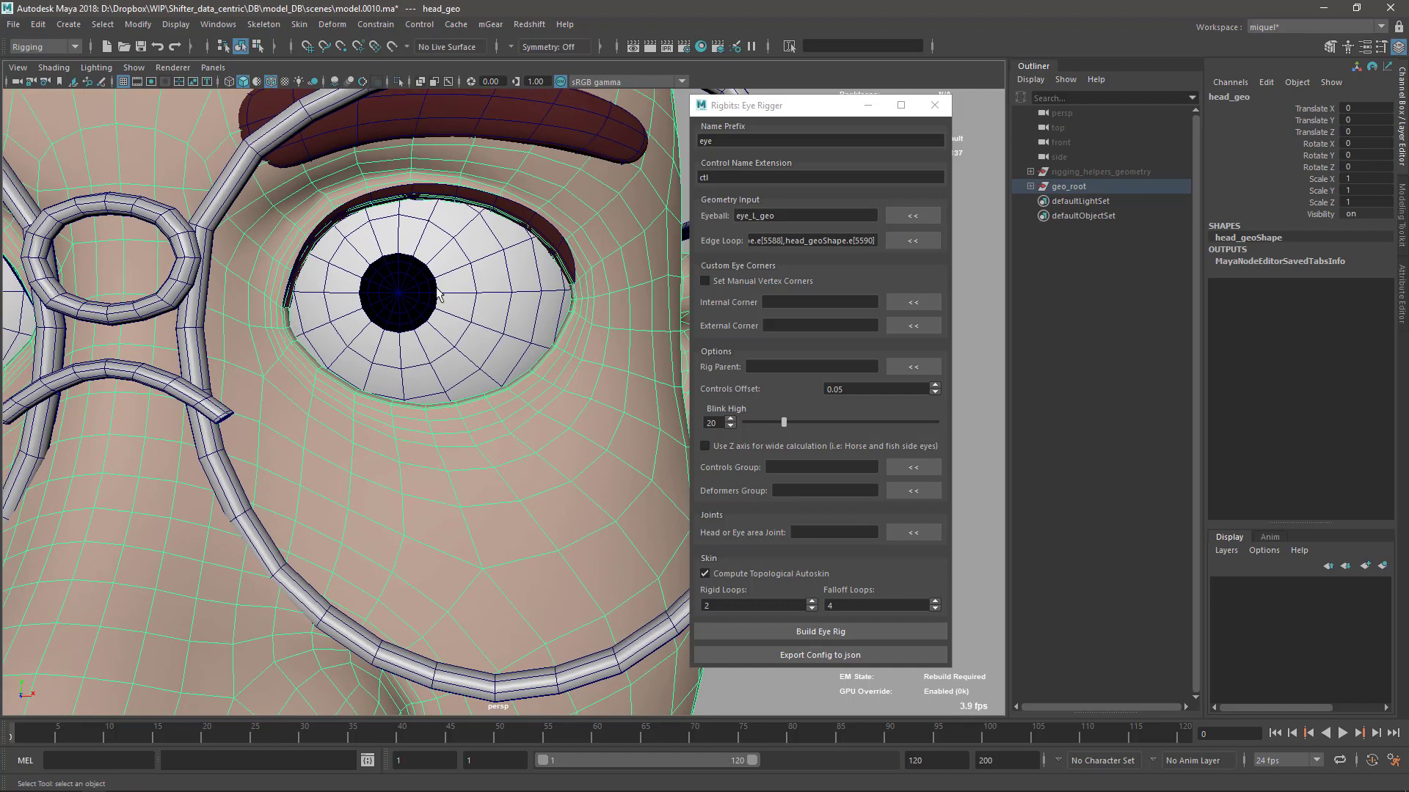
pyautogui.scroll(1, 537, 412)
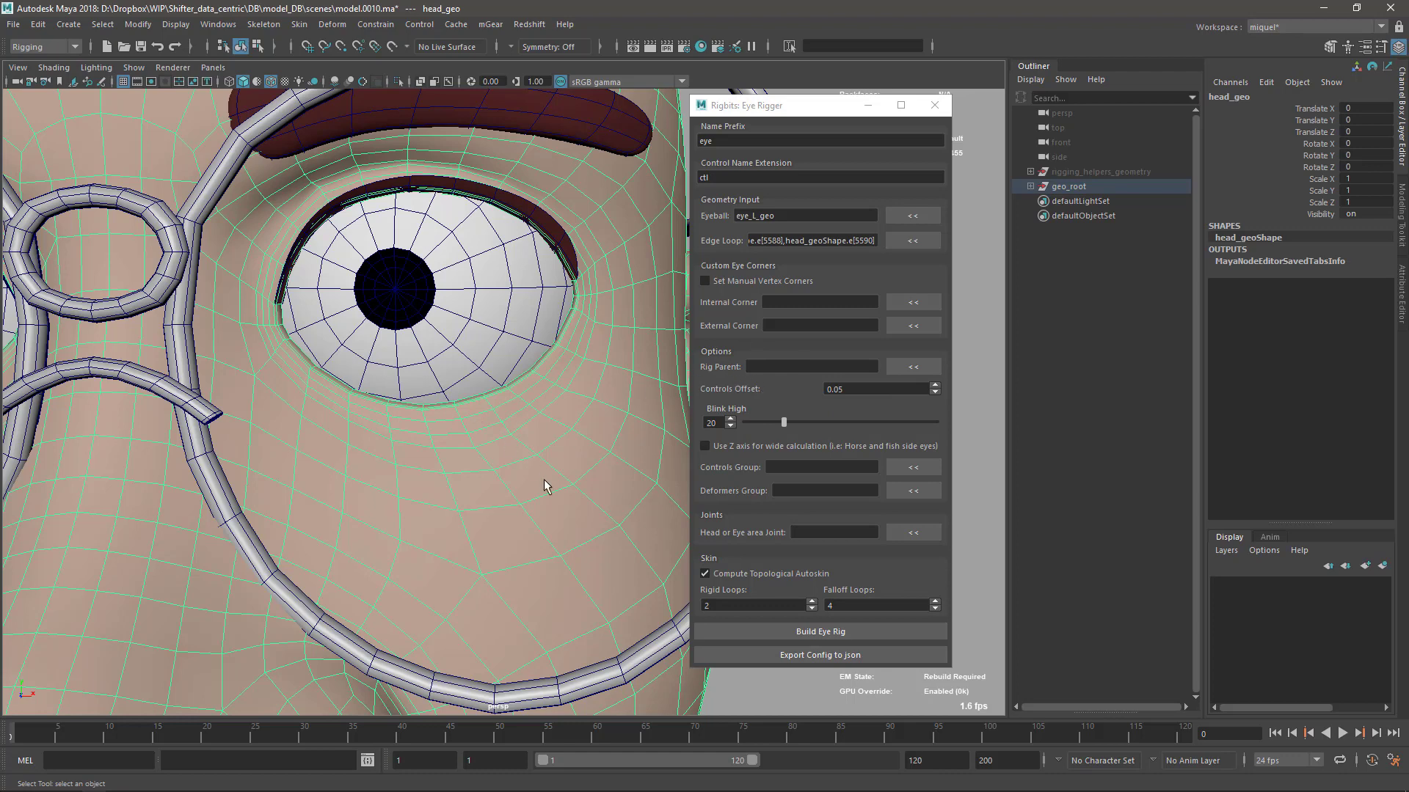
# Step: Examine the character's head and eyes from the front and the side to check the eye orientation
pyautogui.scroll(-4, 544, 487)
pyautogui.keyDown('alt'); pyautogui.moveTo(513, 380); pyautogui.dragTo(502, 363, button='middle'); pyautogui.keyUp('alt')
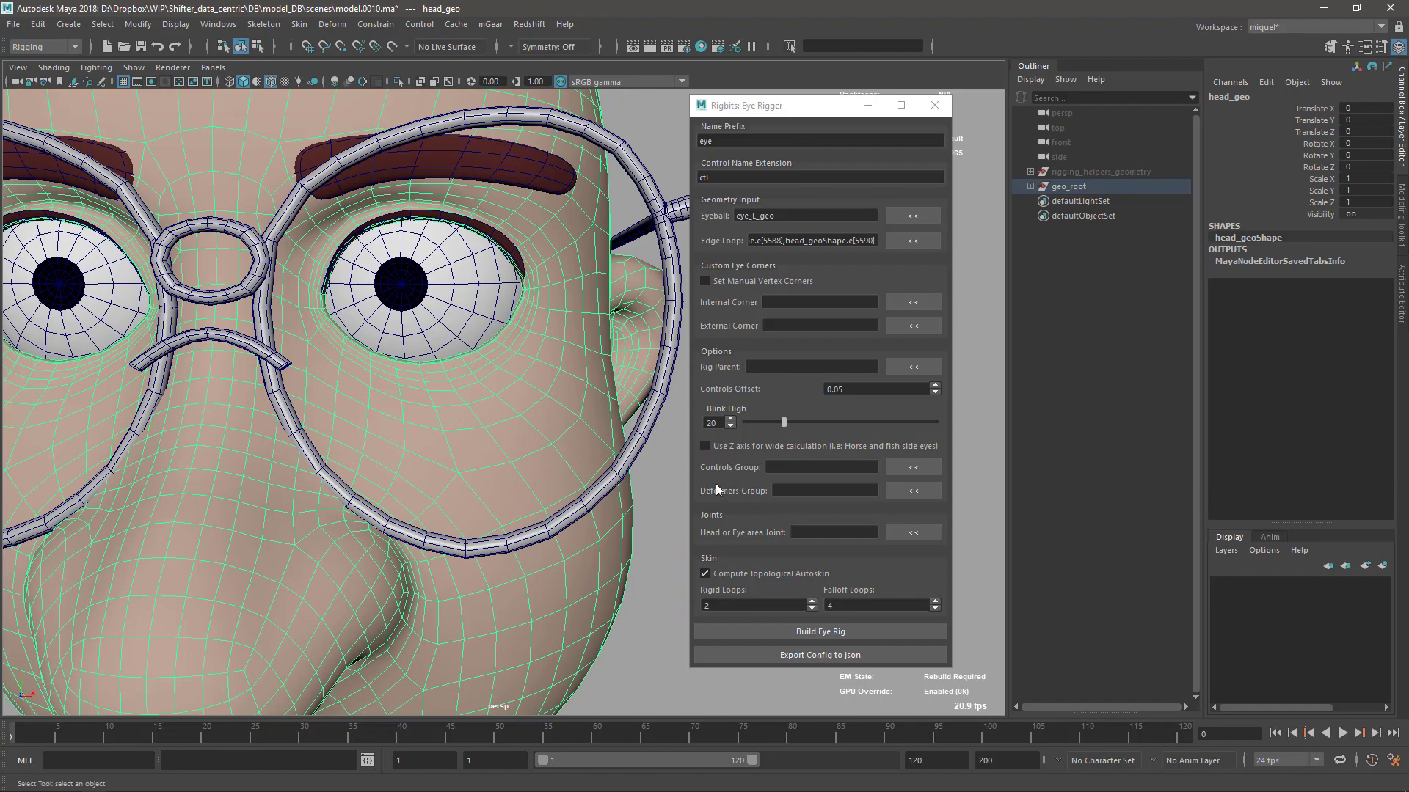
pyautogui.scroll(3, 465, 443)
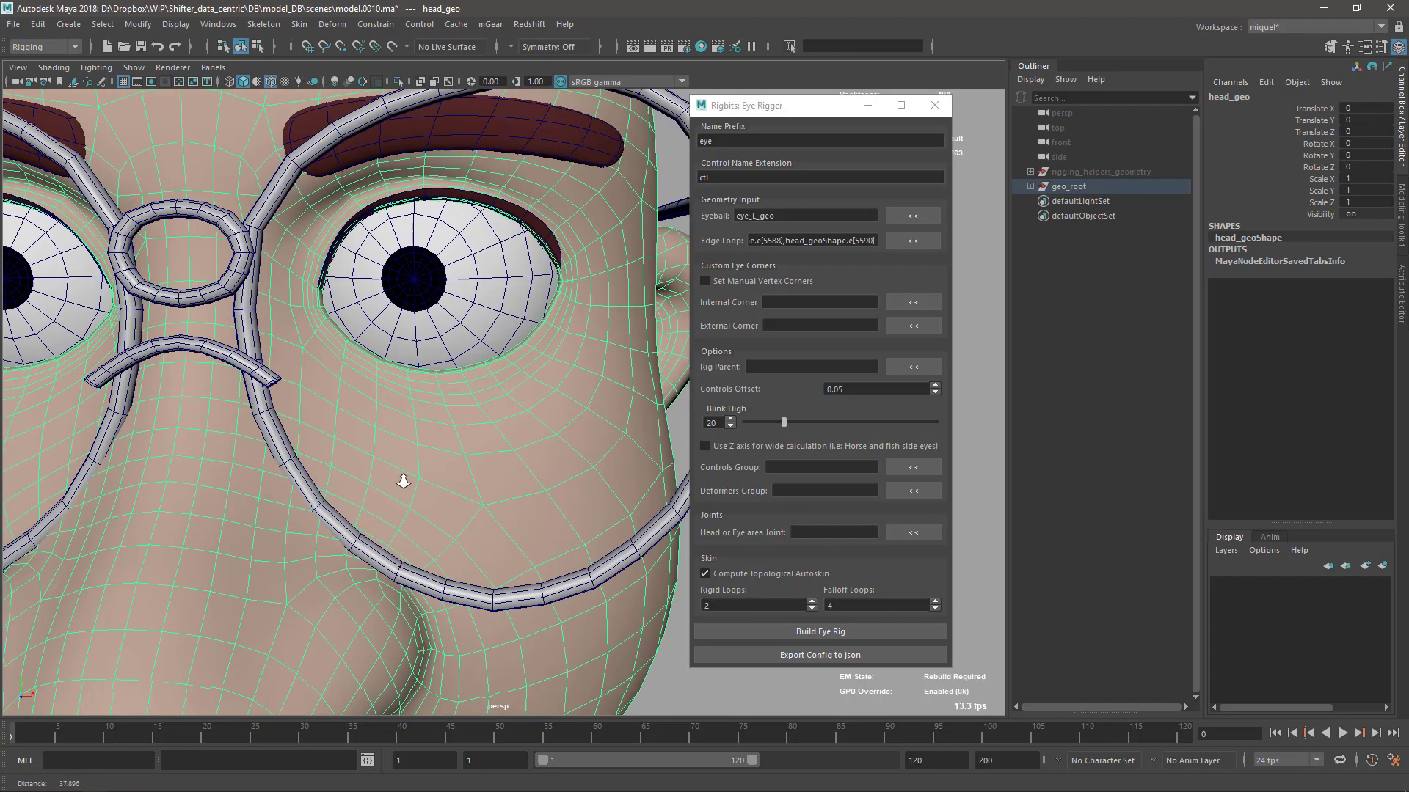
pyautogui.scroll(-5, 403, 481)
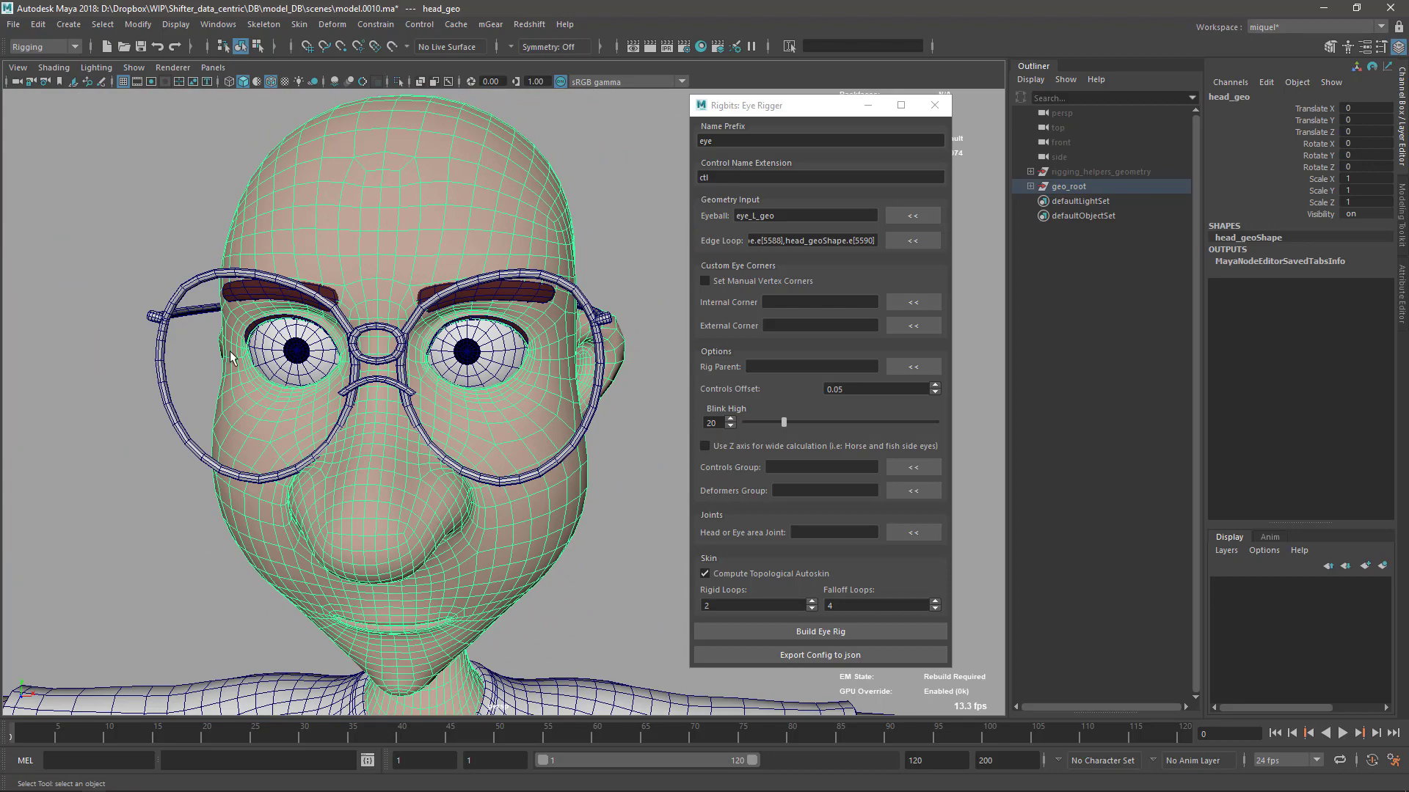
pyautogui.keyDown('alt'); pyautogui.moveTo(550, 557); pyautogui.dragTo(549, 506); pyautogui.keyUp('alt')
pyautogui.keyDown('alt'); pyautogui.moveTo(502, 418); pyautogui.dragTo(487, 402); pyautogui.keyUp('alt')
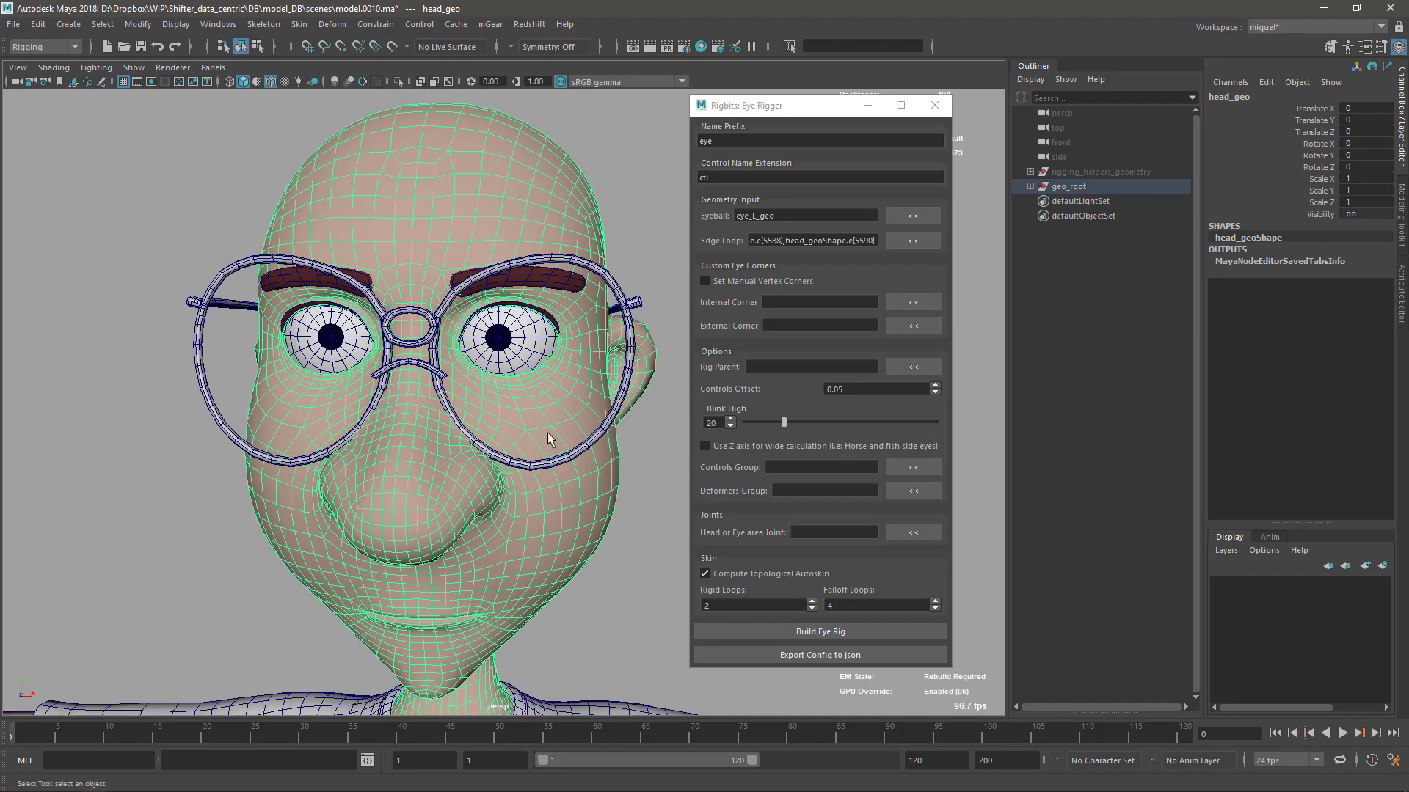
pyautogui.keyDown('alt'); pyautogui.moveTo(558, 461); pyautogui.dragTo(413, 431); pyautogui.keyUp('alt')
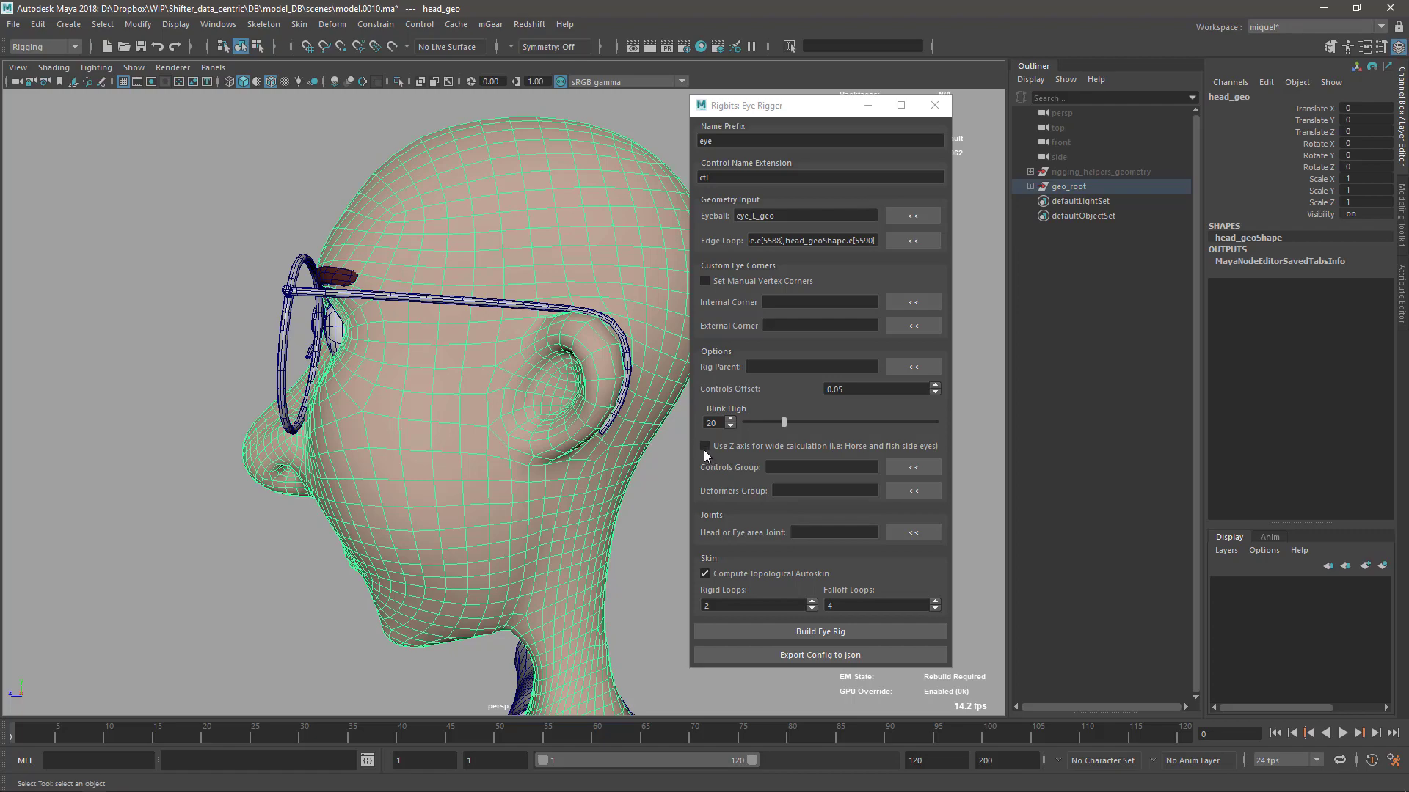
pyautogui.keyDown('alt'); pyautogui.moveTo(441, 466); pyautogui.dragTo(587, 433); pyautogui.keyUp('alt')
pyautogui.keyDown('alt'); pyautogui.moveTo(467, 550); pyautogui.dragTo(466, 395, button='right'); pyautogui.keyUp('alt')
pyautogui.keyDown('alt'); pyautogui.moveTo(467, 395); pyautogui.dragTo(464, 381, button='middle'); pyautogui.keyUp('alt')
pyautogui.keyDown('alt'); pyautogui.moveTo(466, 405); pyautogui.dragTo(474, 319, button='right'); pyautogui.keyUp('alt')
pyautogui.keyDown('alt'); pyautogui.moveTo(475, 318); pyautogui.dragTo(498, 304, button='middle'); pyautogui.keyUp('alt')
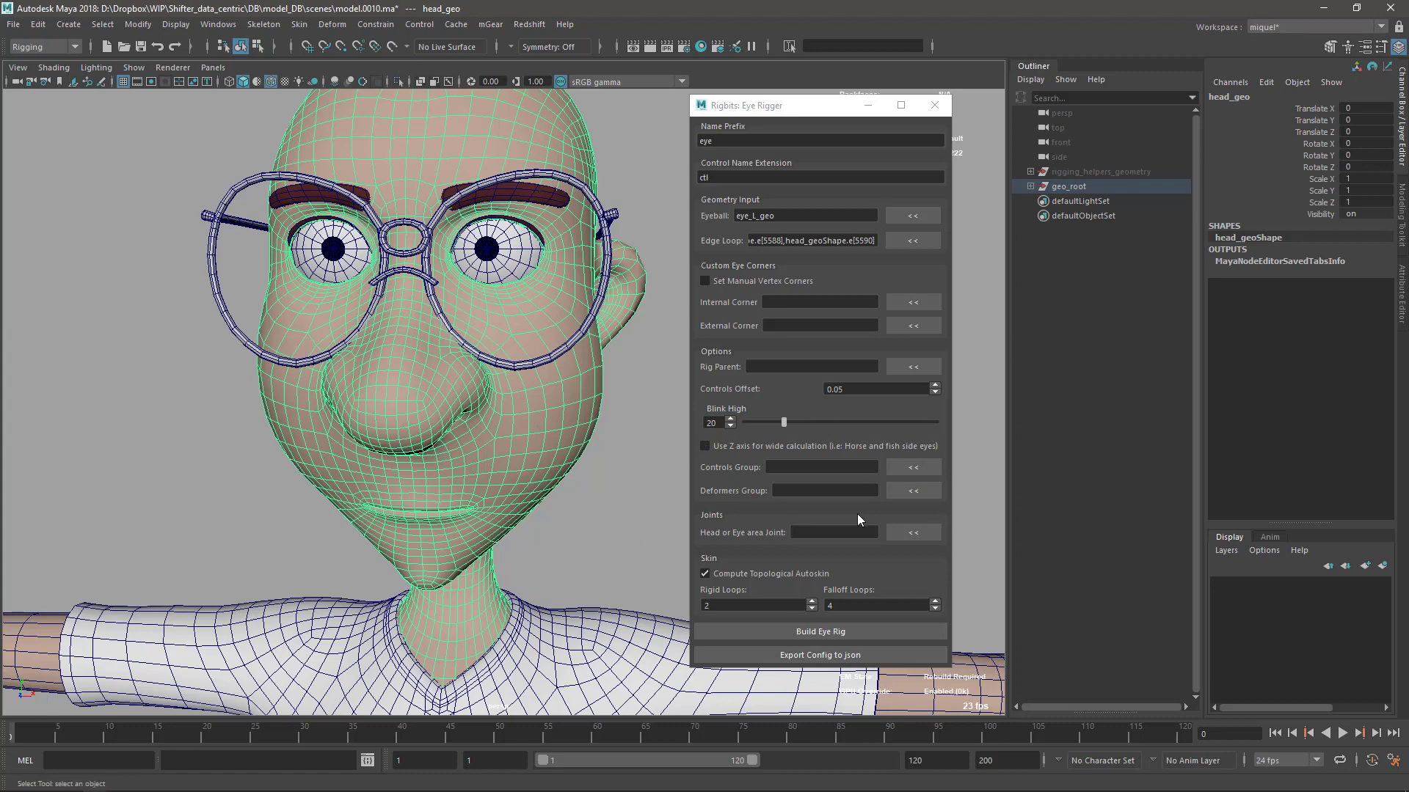
pyautogui.keyDown('alt'); pyautogui.moveTo(482, 499); pyautogui.dragTo(460, 415); pyautogui.keyUp('alt')
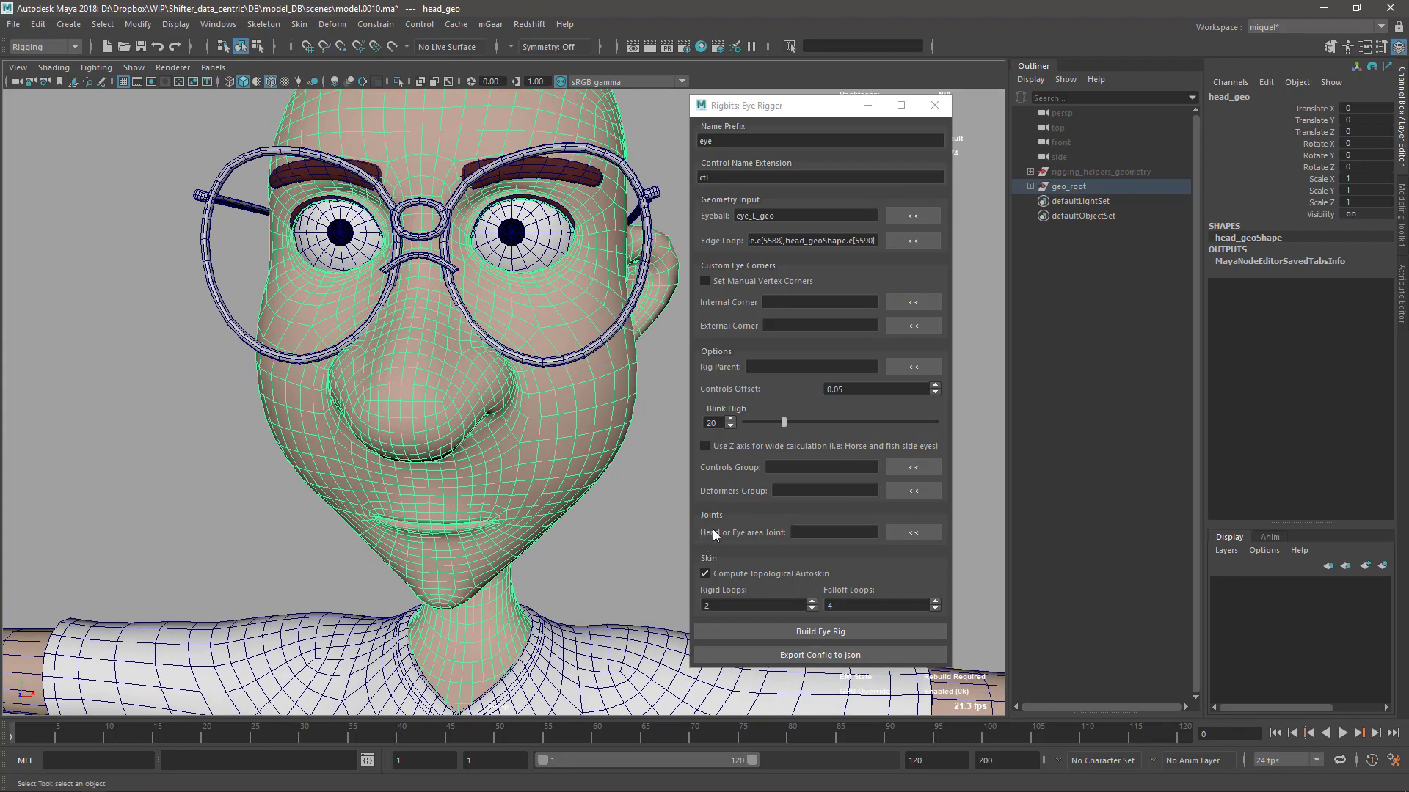
pyautogui.keyDown('alt'); pyautogui.moveTo(553, 490); pyautogui.dragTo(504, 480, button='middle'); pyautogui.keyUp('alt')
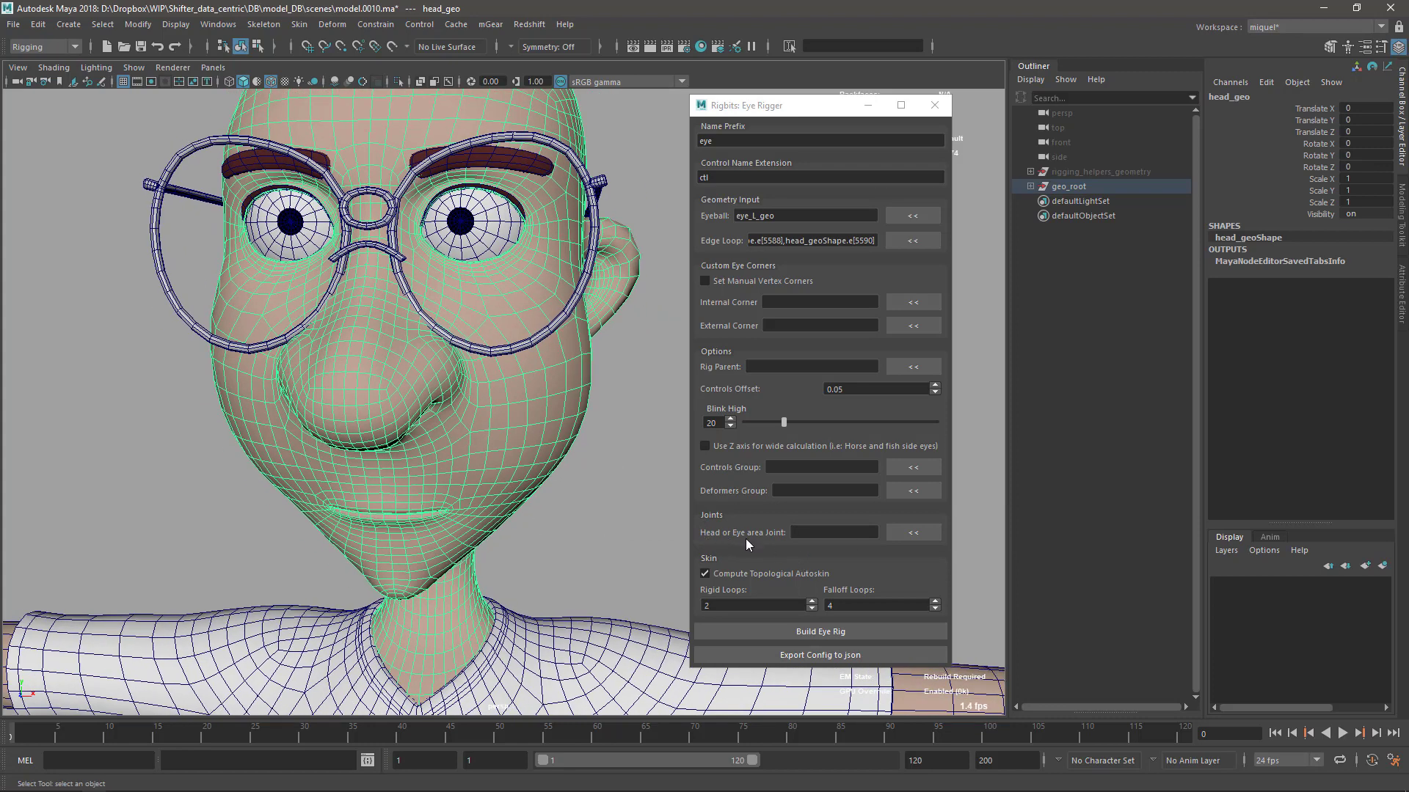
pyautogui.keyDown('alt'); pyautogui.moveTo(667, 547); pyautogui.dragTo(547, 513); pyautogui.keyUp('alt')
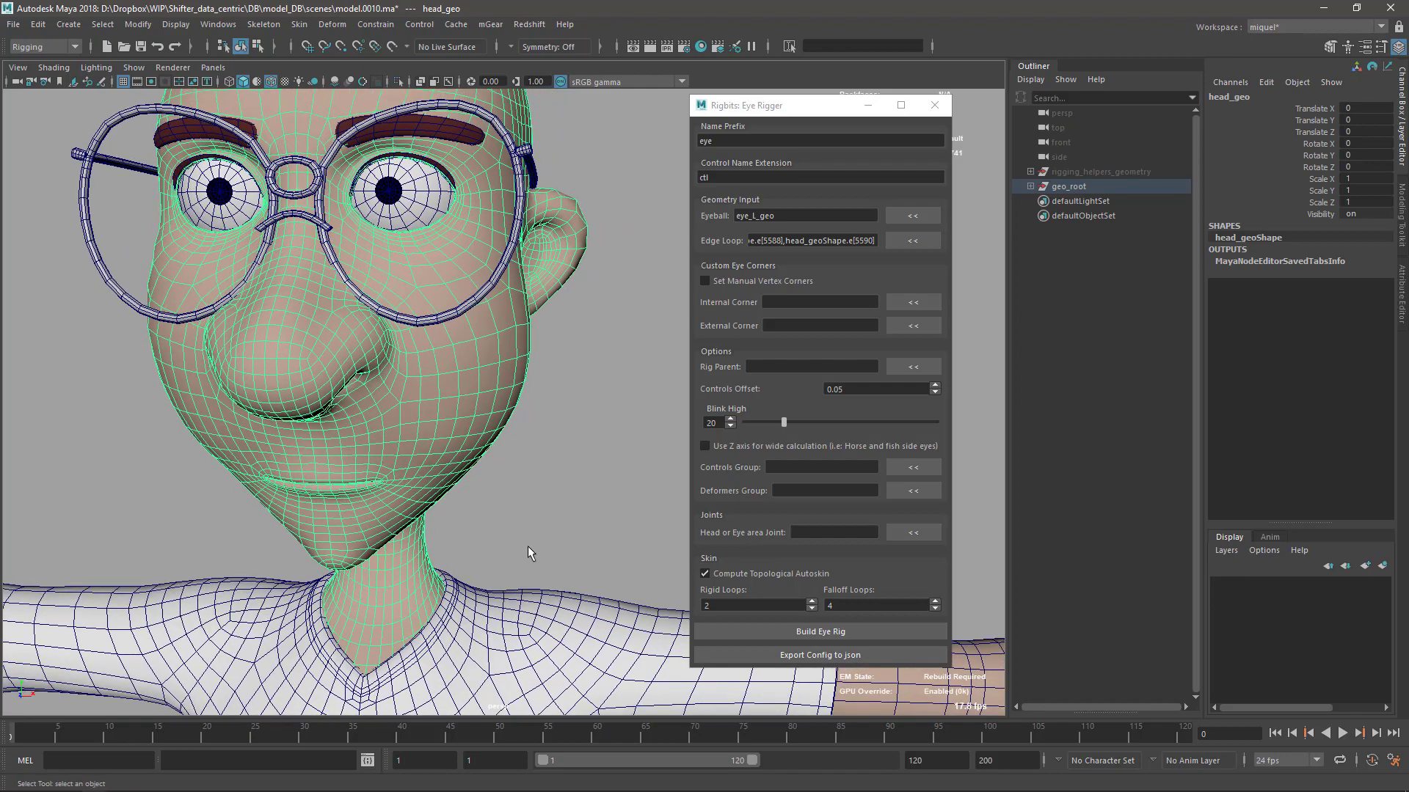
# Step: Create a joint with nothing selected and load it as the Head or Eye area Joint of the Eye Rigger
pyautogui.keyDown('alt'); pyautogui.moveTo(527, 546); pyautogui.dragTo(463, 368, button='right'); pyautogui.keyUp('alt')
pyautogui.keyDown('alt'); pyautogui.moveTo(462, 367); pyautogui.dragTo(619, 402); pyautogui.keyUp('alt')
pyautogui.click(567, 408)
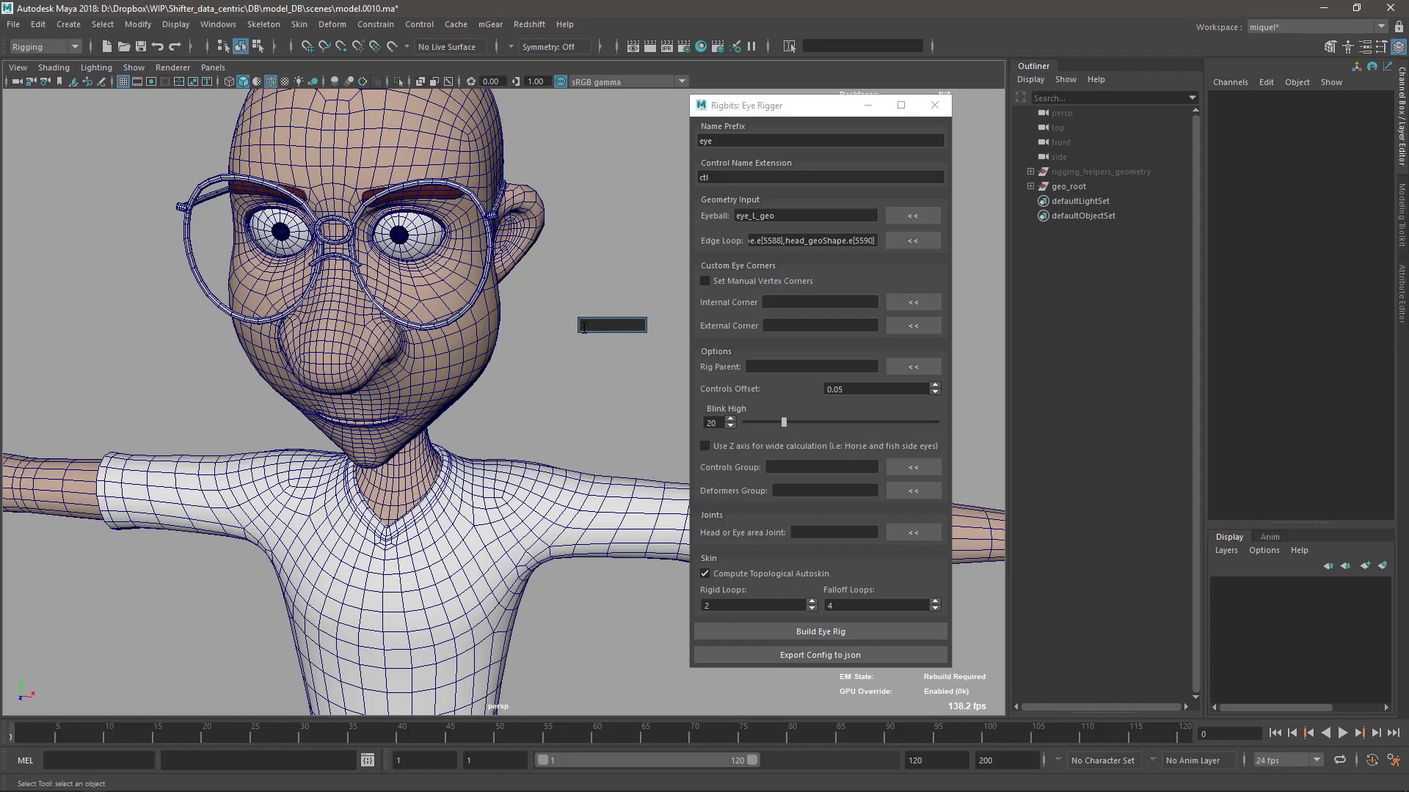
pyautogui.write('jo')
pyautogui.press('Return')
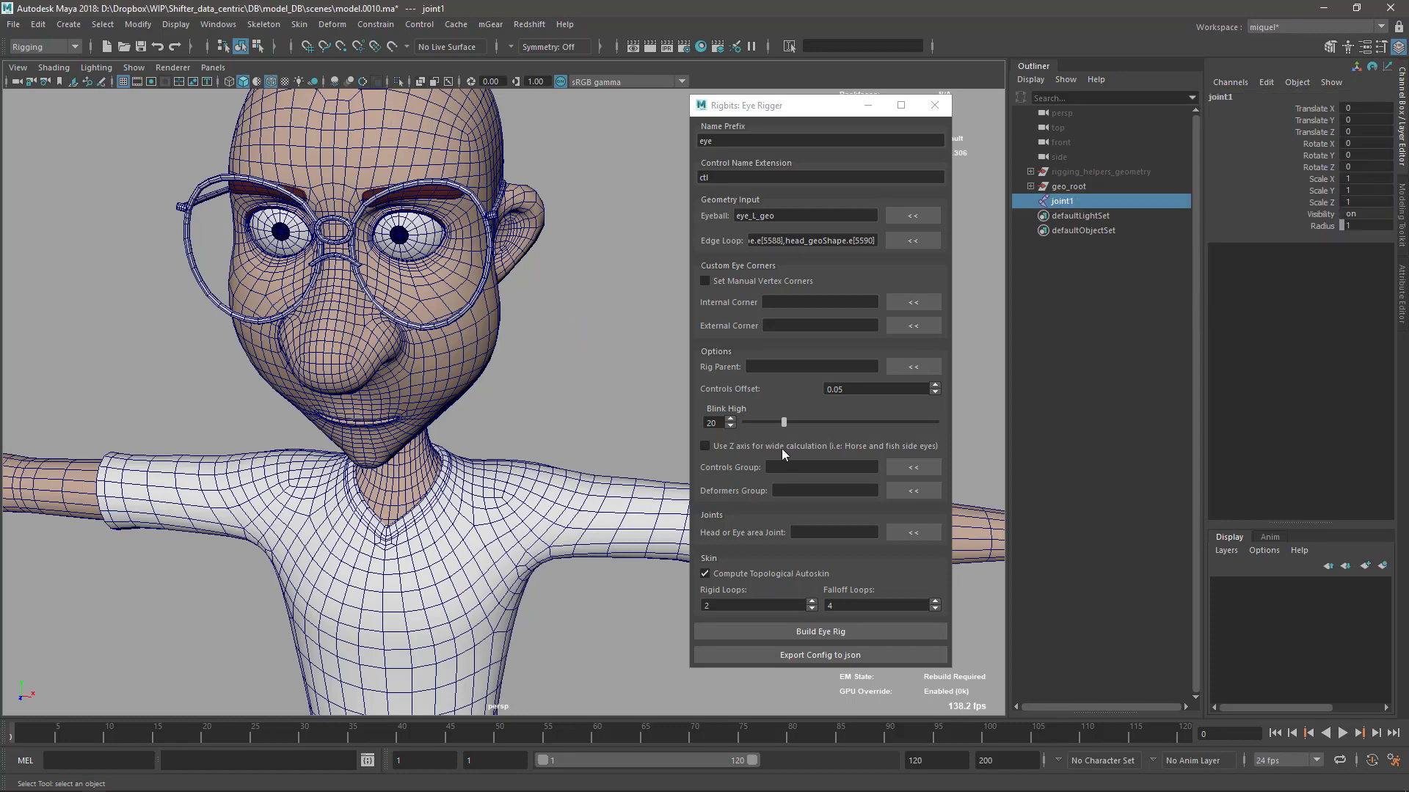
pyautogui.click(913, 533)
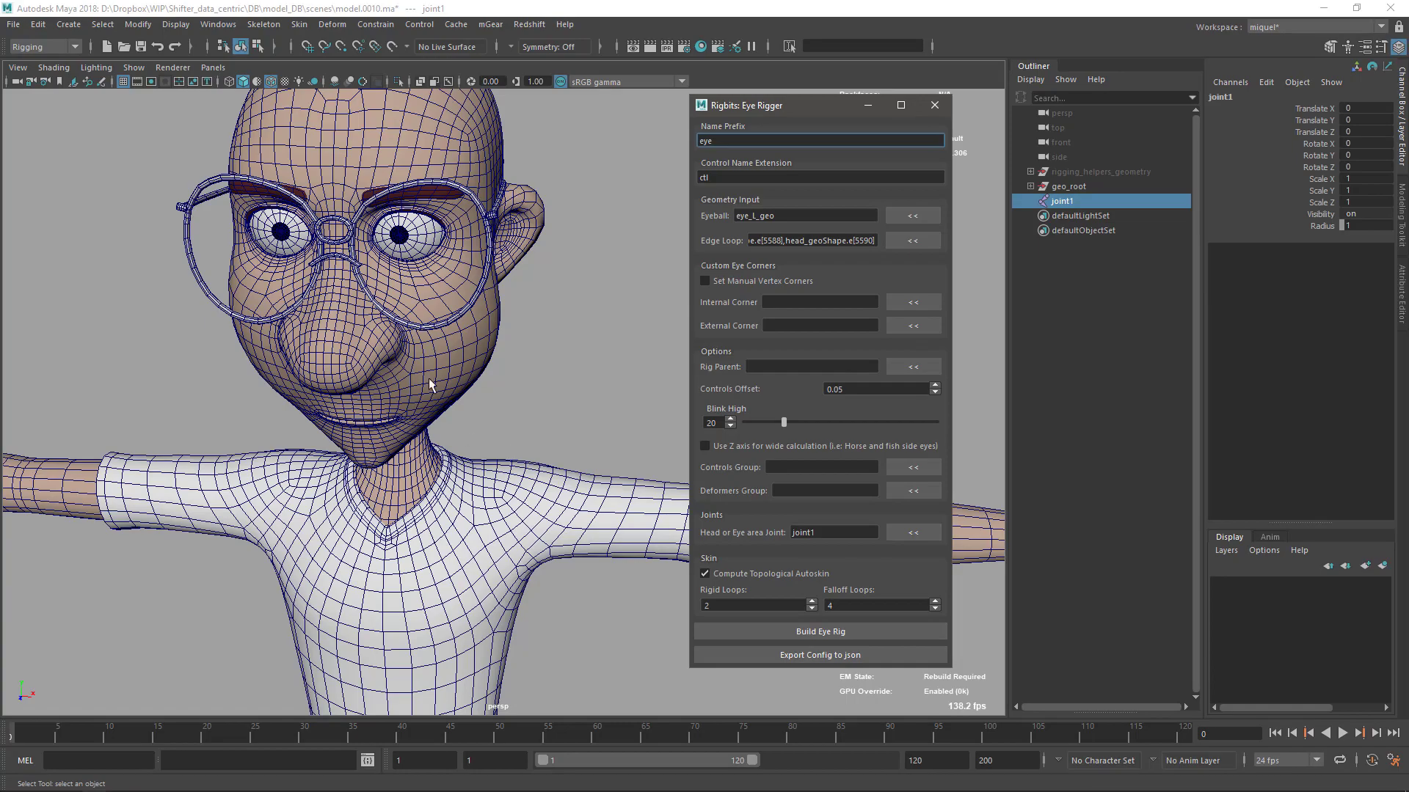
# Step: Examine the face and the edge loops surrounding the left eye's lids
pyautogui.scroll(5, 428, 377)
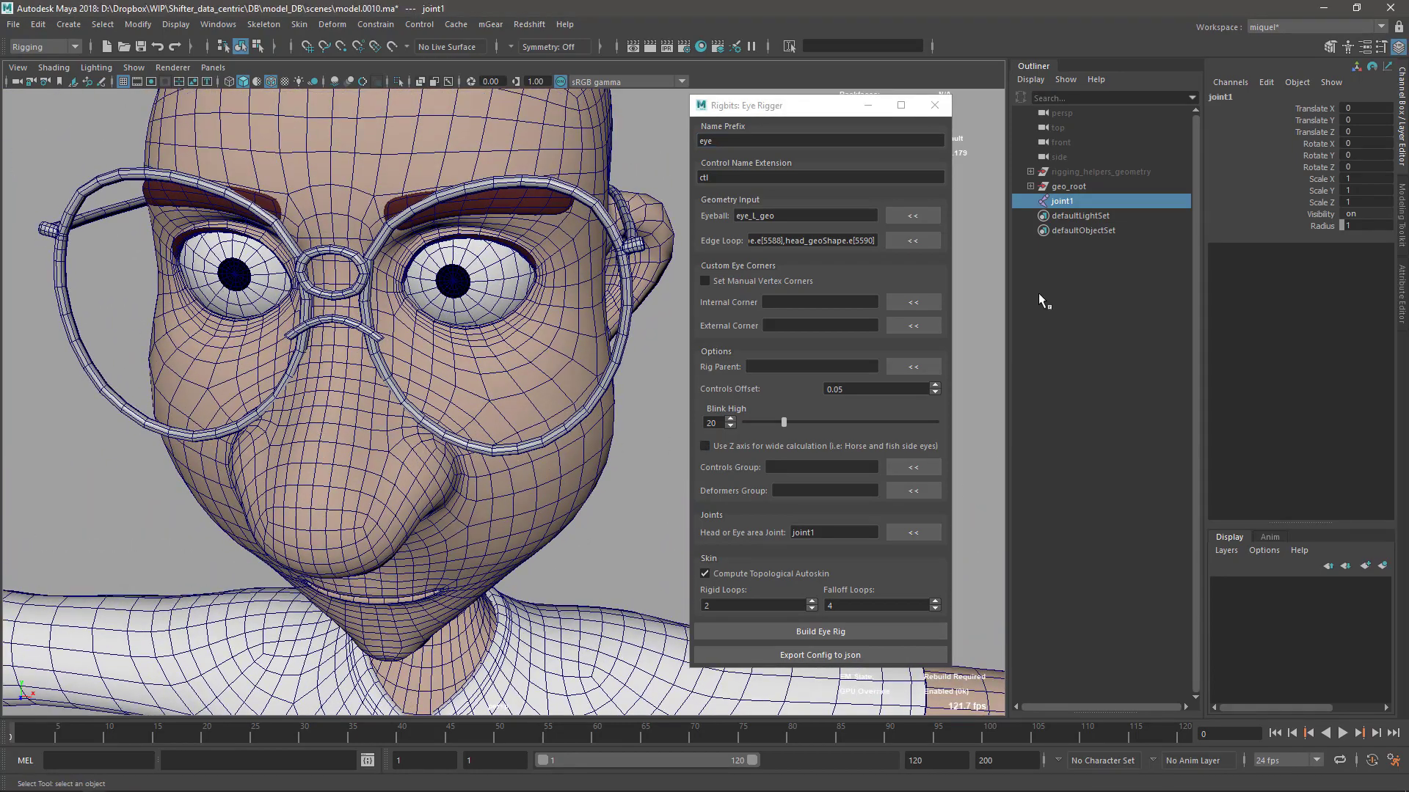
pyautogui.keyDown('alt'); pyautogui.moveTo(555, 574); pyautogui.dragTo(429, 418, button='right'); pyautogui.keyUp('alt')
pyautogui.moveTo(546, 510)
pyautogui.keyDown('alt'); pyautogui.mouseDown(button='middle')
pyautogui.moveTo(561, 244)
pyautogui.moveTo(565, 513)
pyautogui.mouseUp(button='middle'); pyautogui.keyUp('alt')
pyautogui.scroll(8, 572, 517)
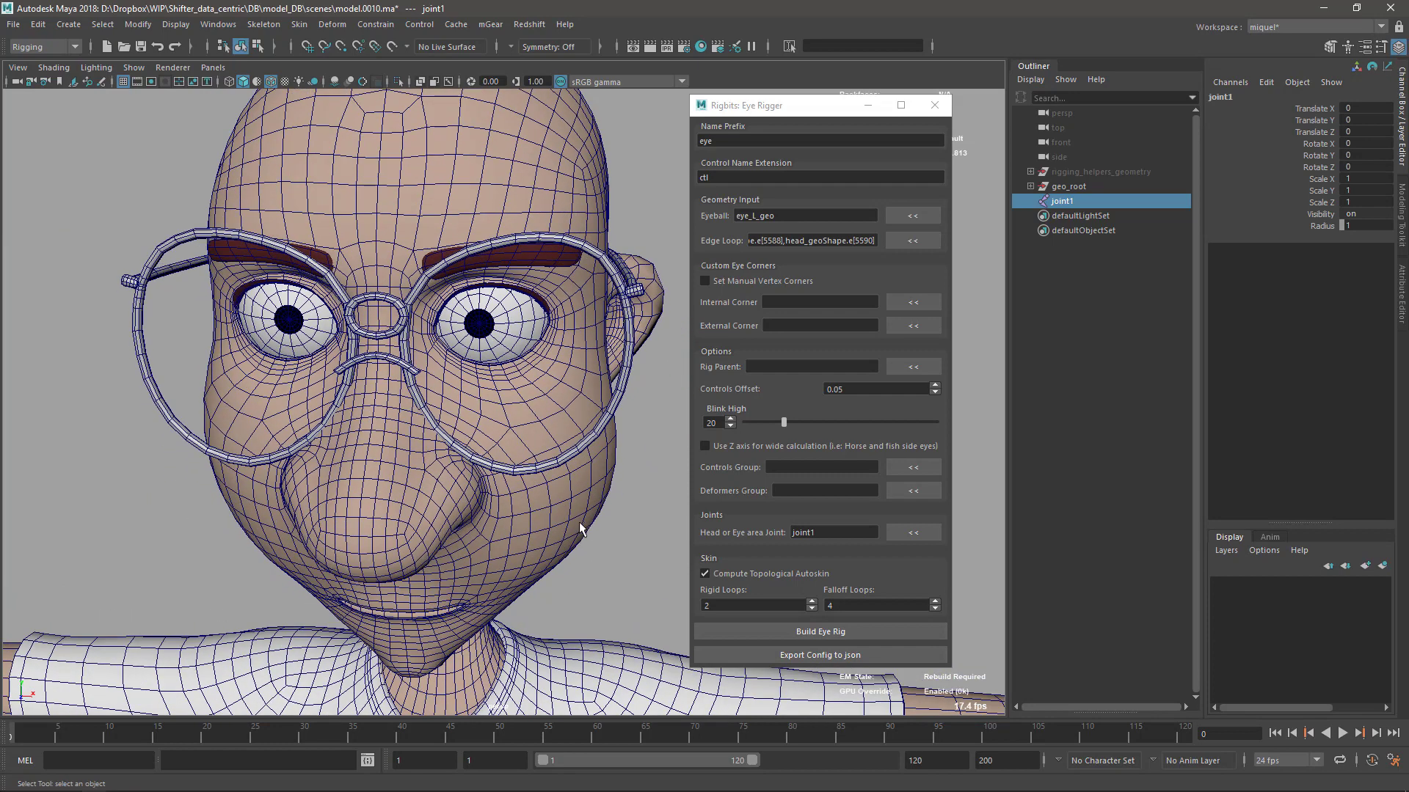
pyautogui.keyDown('alt'); pyautogui.moveTo(580, 523); pyautogui.dragTo(578, 511); pyautogui.keyUp('alt')
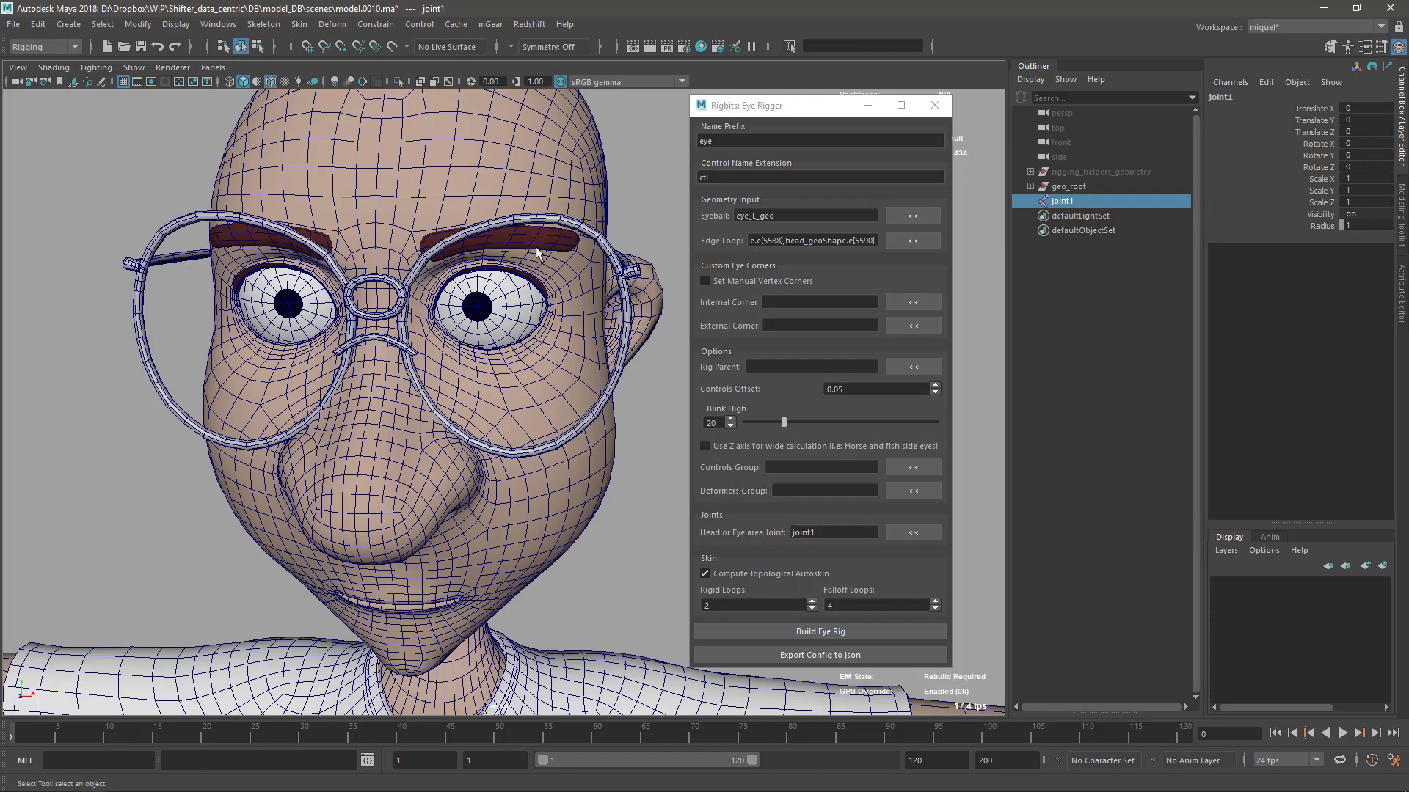
pyautogui.scroll(2, 477, 338)
pyautogui.keyDown('alt'); pyautogui.moveTo(474, 355); pyautogui.dragTo(386, 208); pyautogui.keyUp('alt')
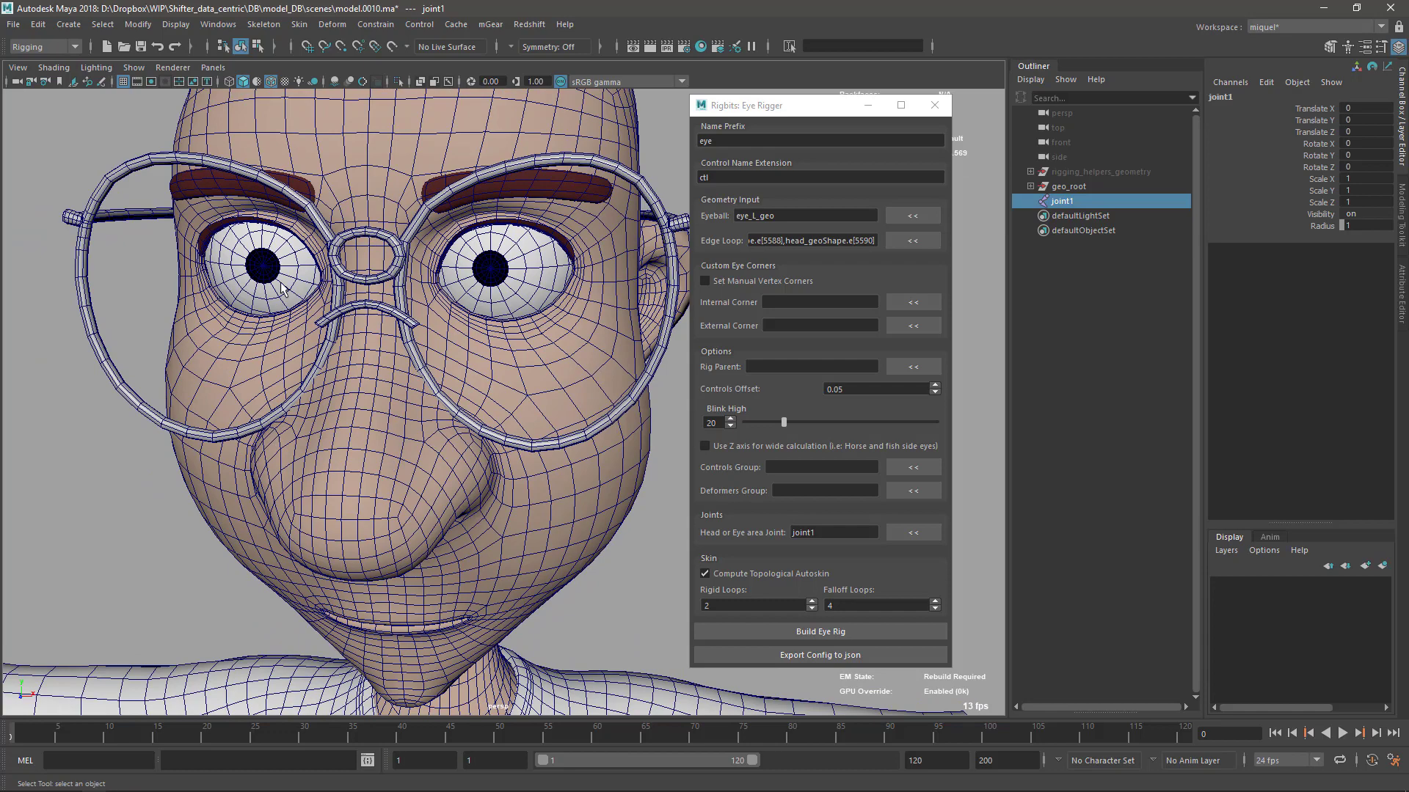
pyautogui.scroll(2, 454, 400)
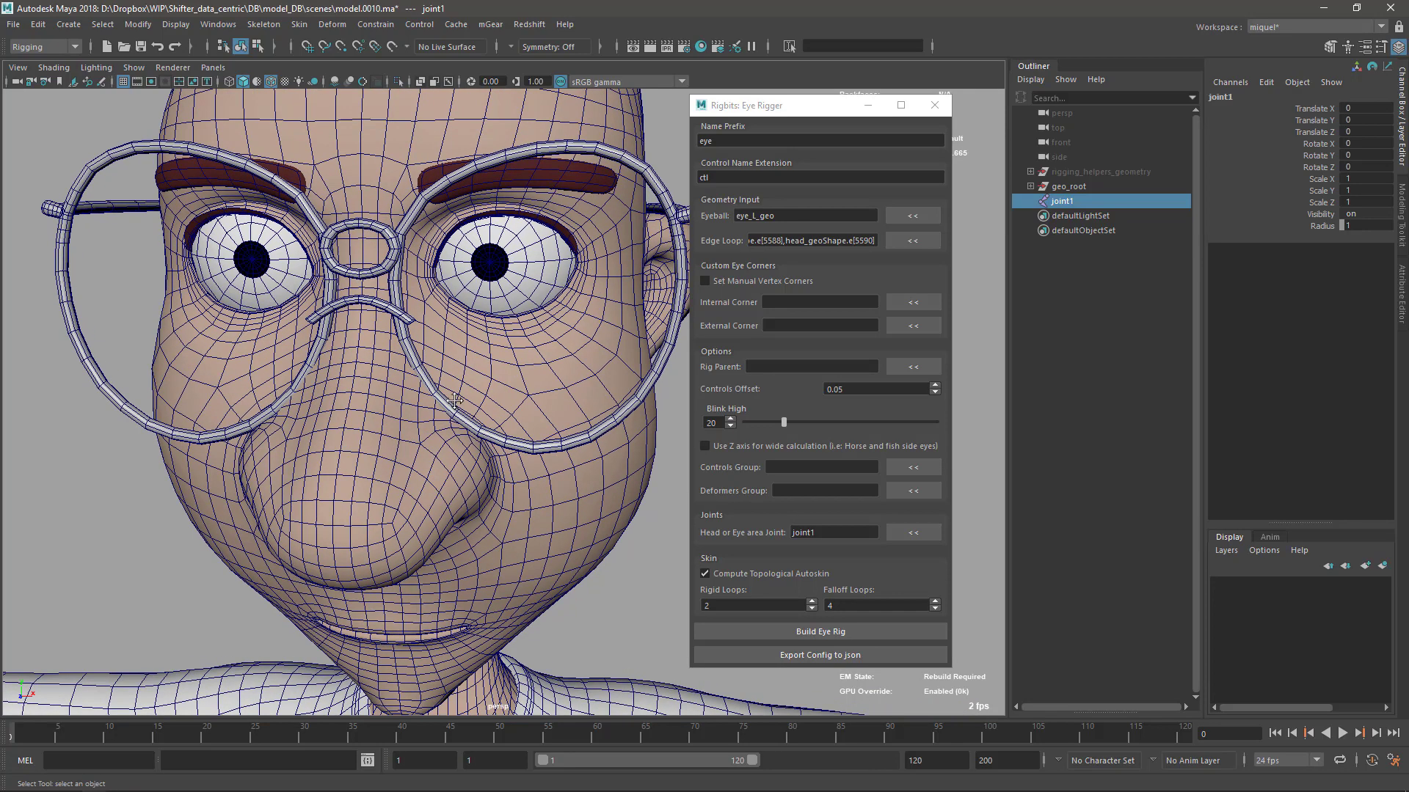
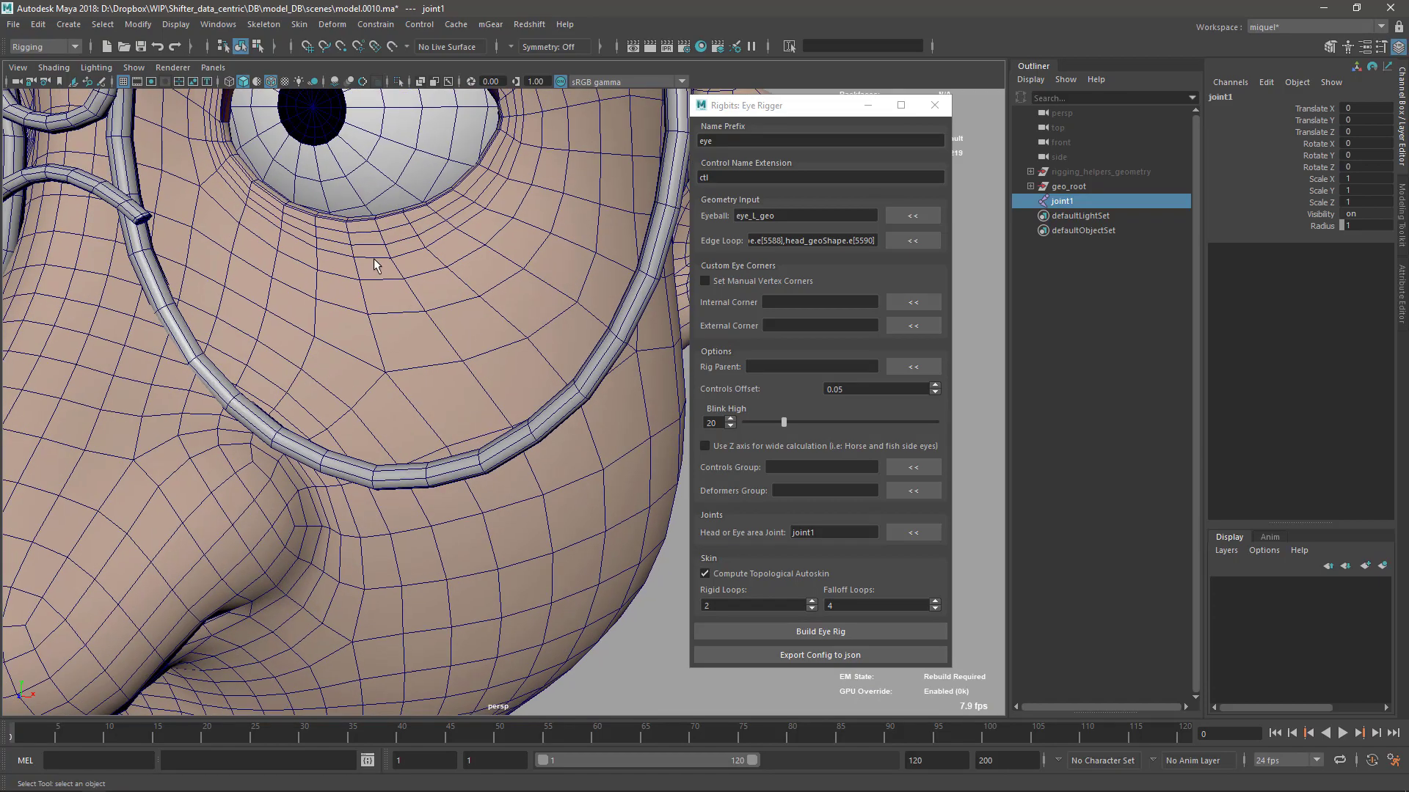
pyautogui.keyDown('alt'); pyautogui.moveTo(456, 206); pyautogui.dragTo(460, 277, button='middle'); pyautogui.keyUp('alt')
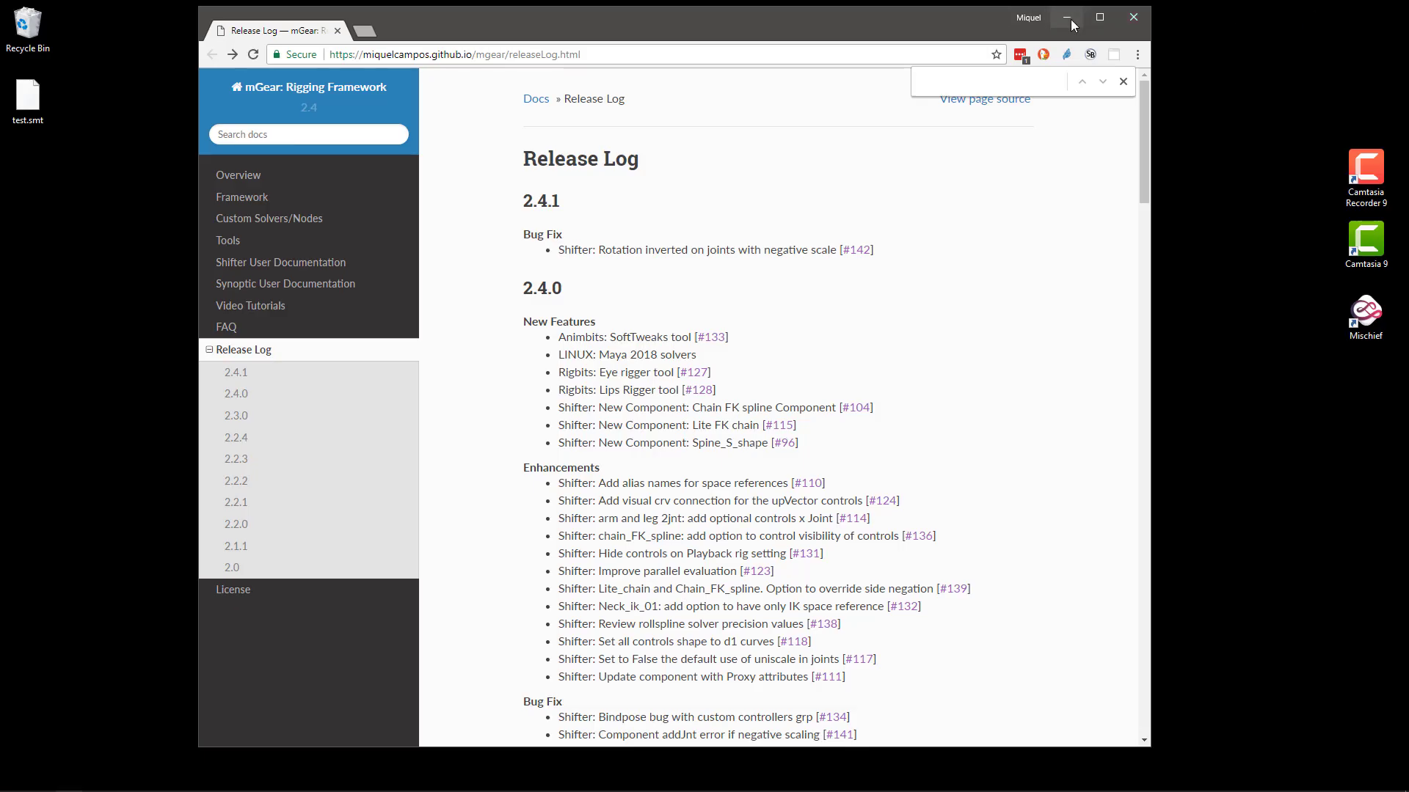
# Step: Minimize the mGear release log page and open the mGear_board drawing from the desktop in Mischief
pyautogui.click(1069, 15)
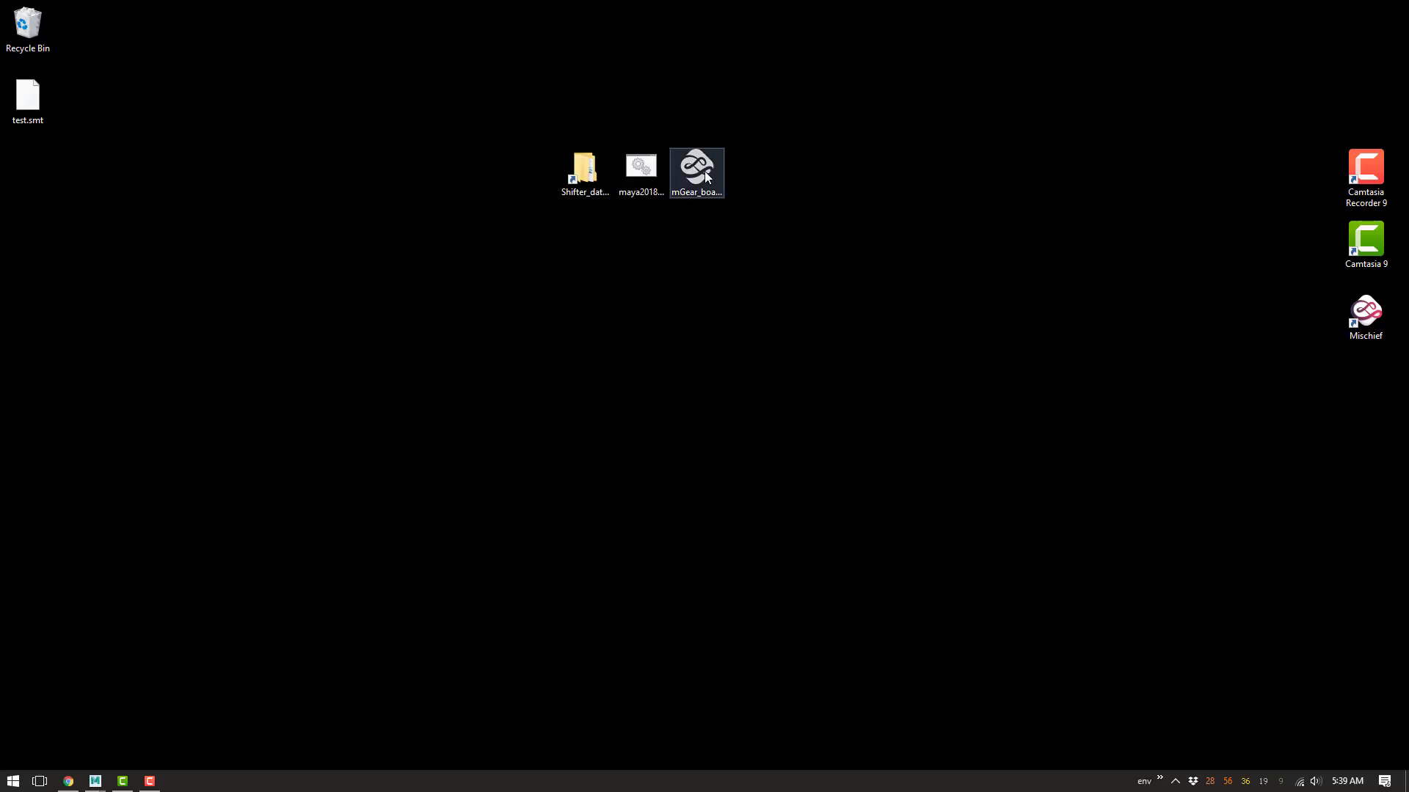
pyautogui.doubleClick(712, 214)
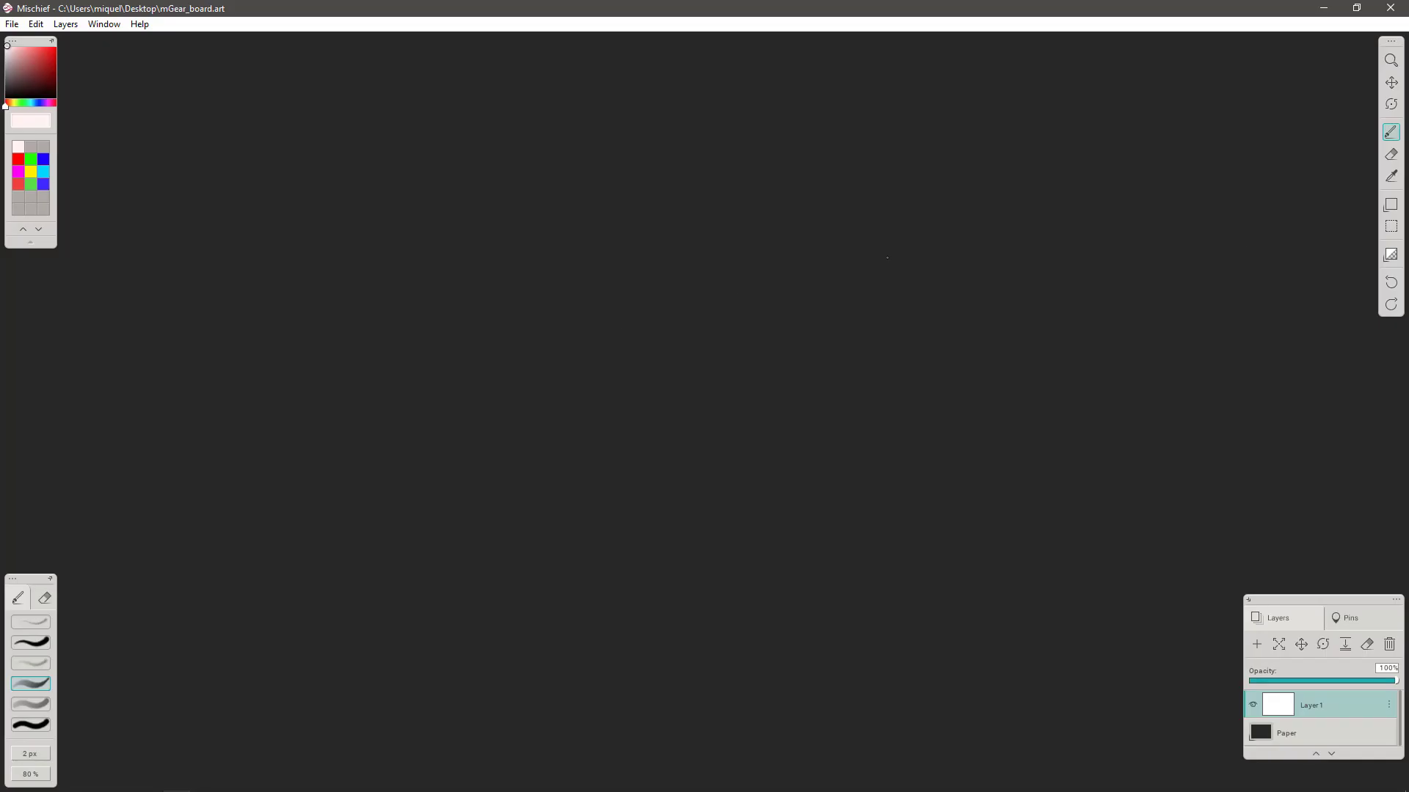
pyautogui.hotkey('alt', 'Tab')
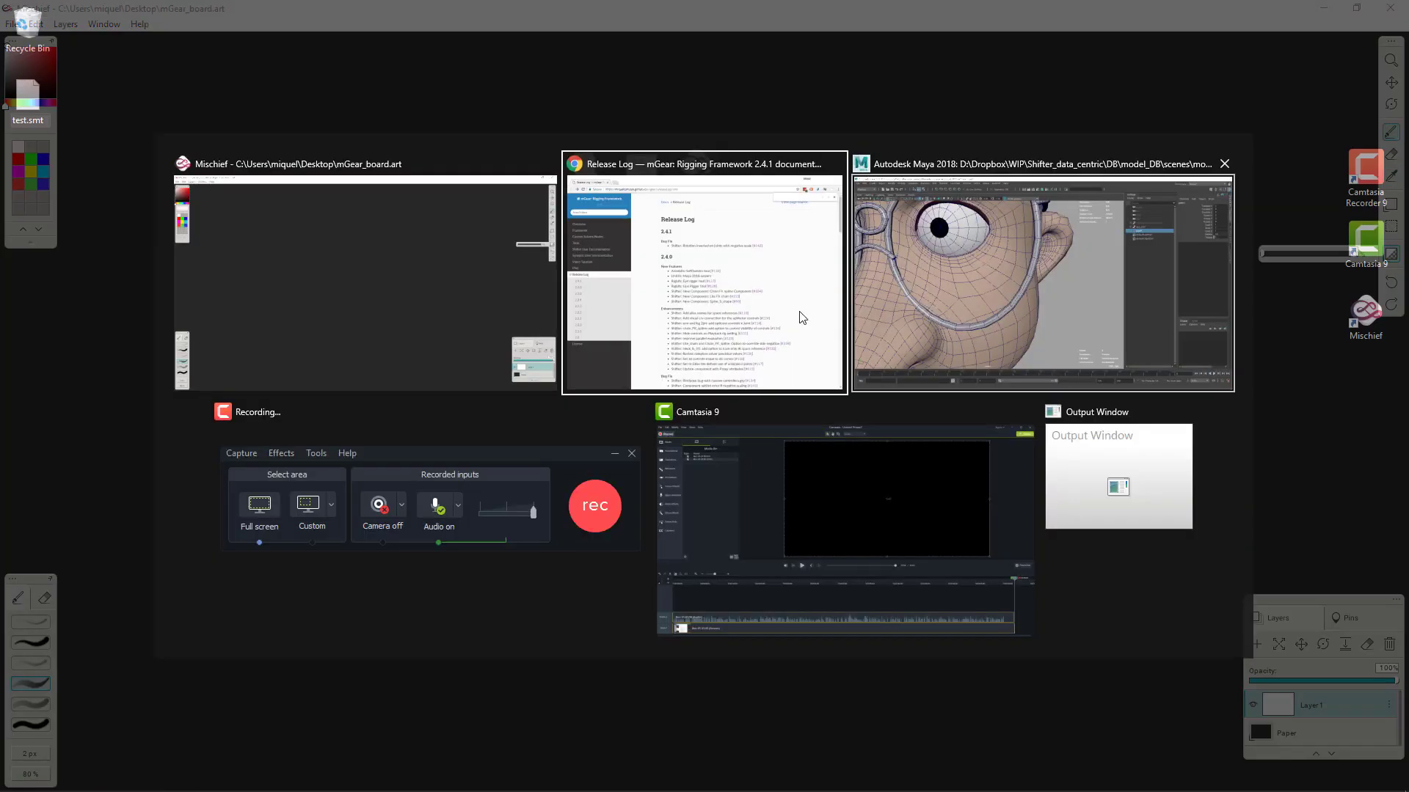
# Step: Bring Maya up behind the see-through Mischief board and choose a colour swatch for drawing over the left eye
pyautogui.hotkey('alt', 'Tab')
pyautogui.hotkey('alt', 'Tab')
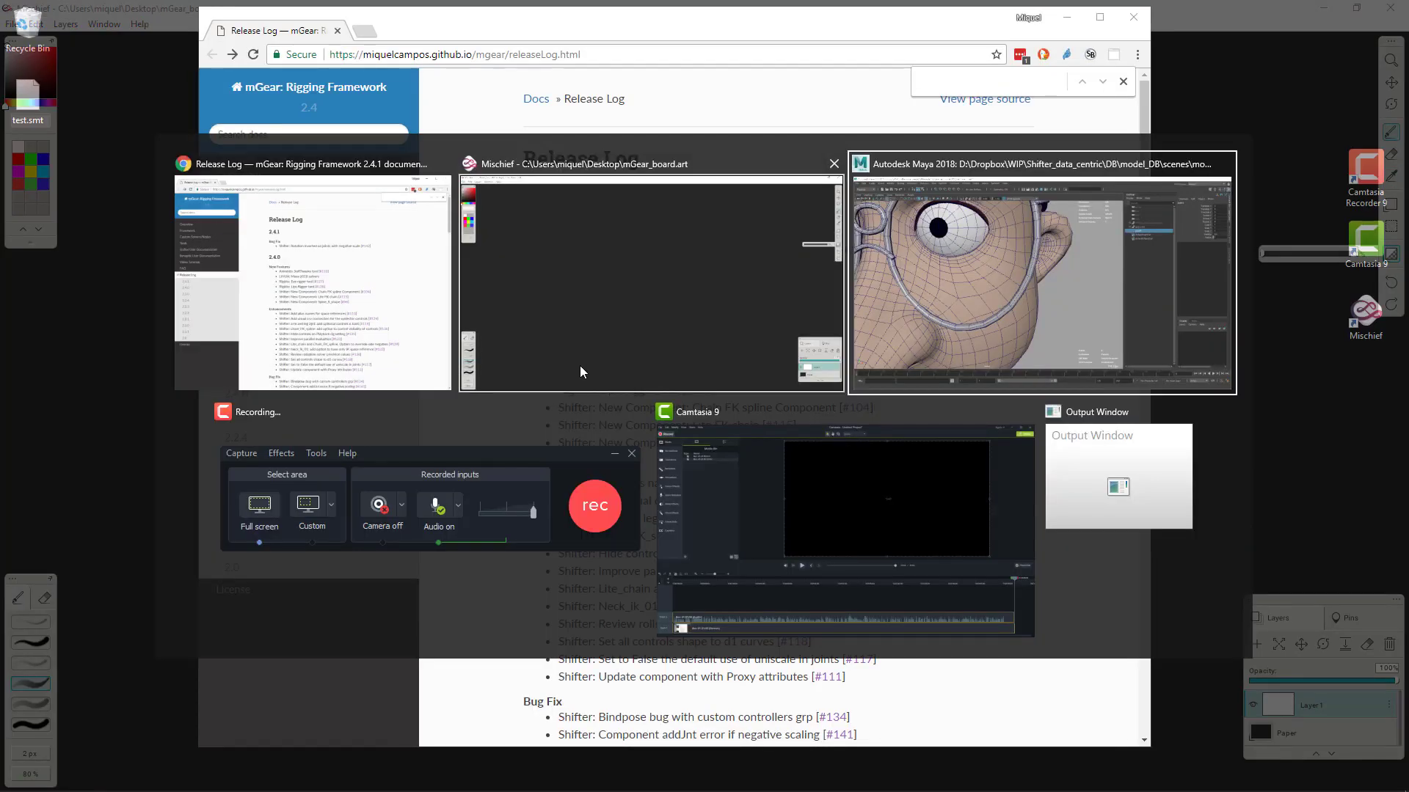
pyautogui.hotkey('alt', 'Tab')
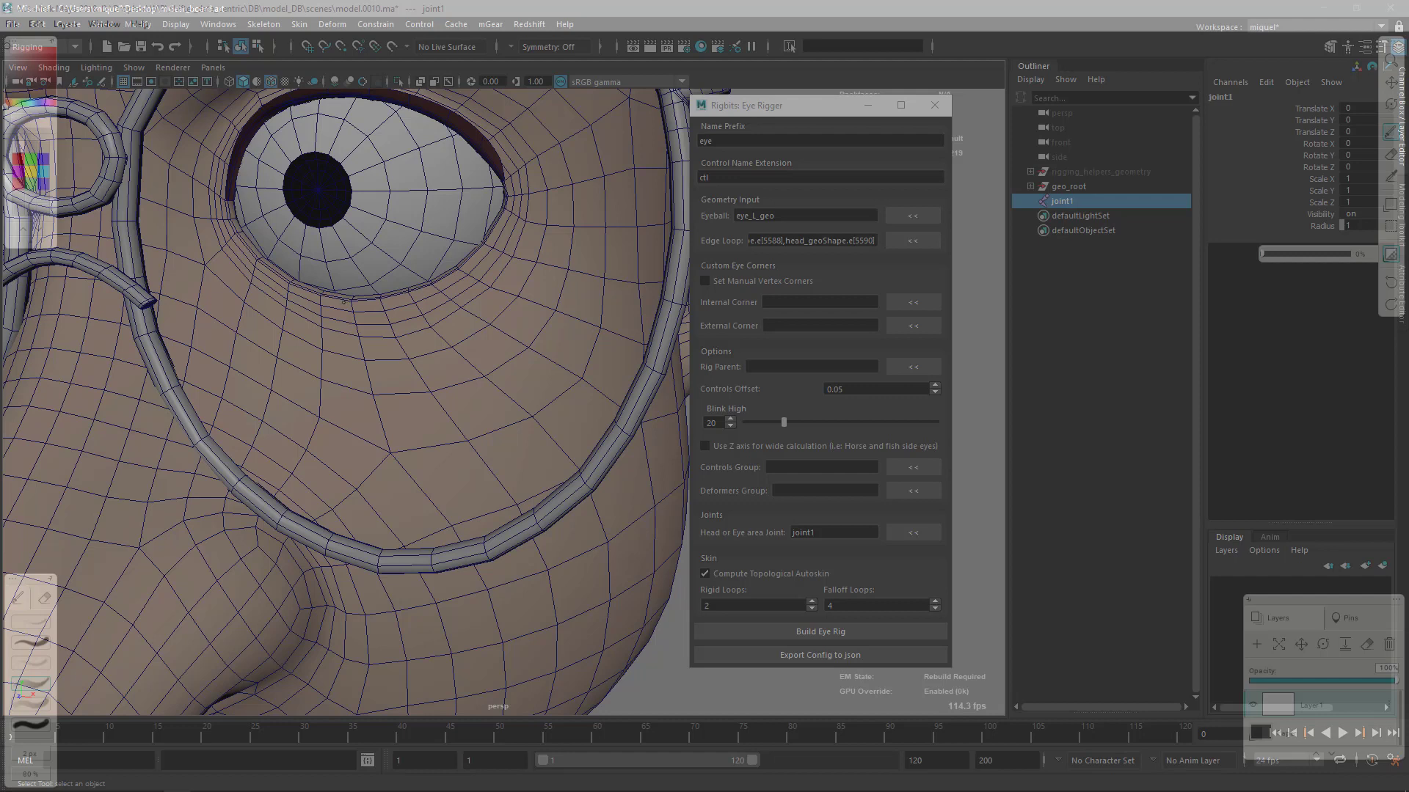
pyautogui.click(19, 167)
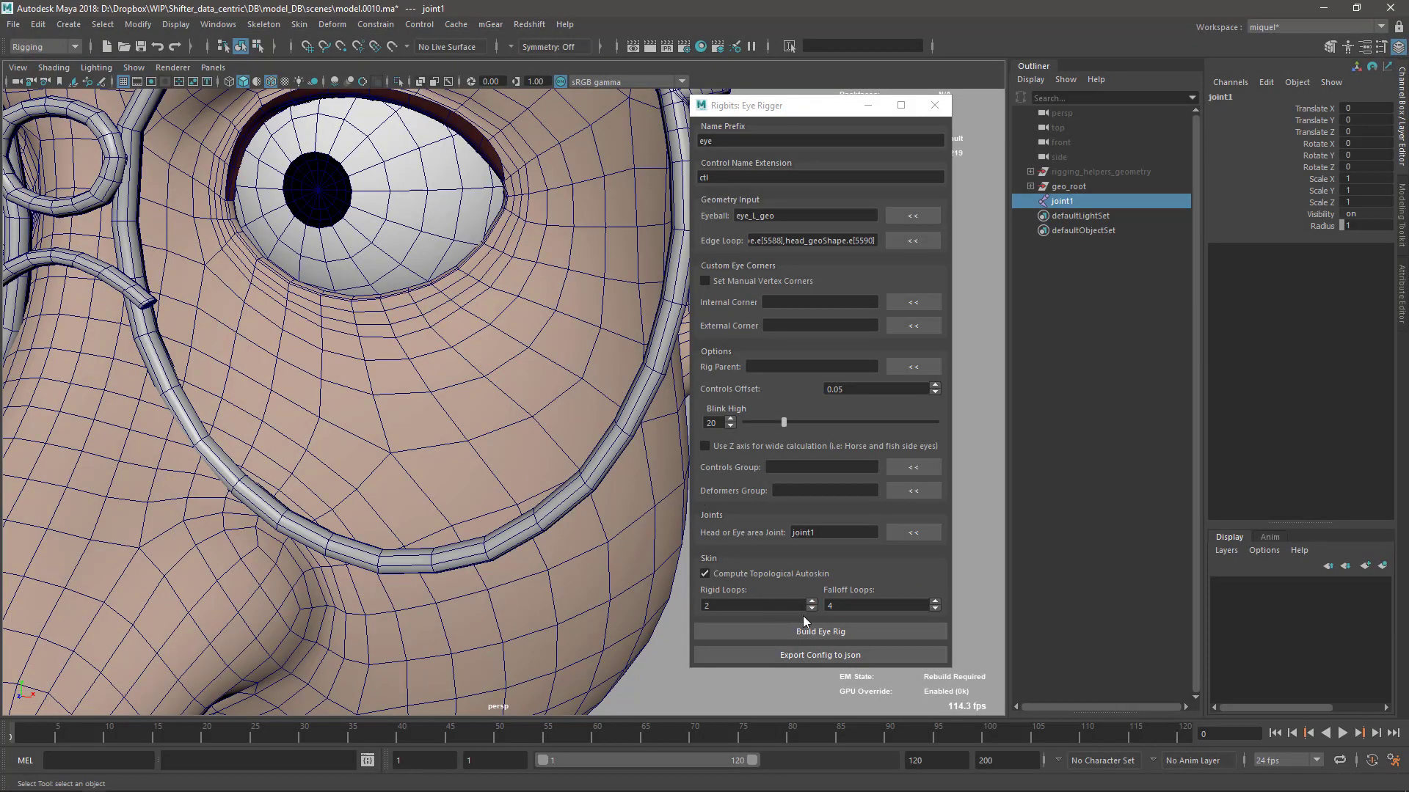
# Step: Build the left eye rig with Rigid Loops set to 1 and Falloff Loops set to 3
pyautogui.click(810, 609)
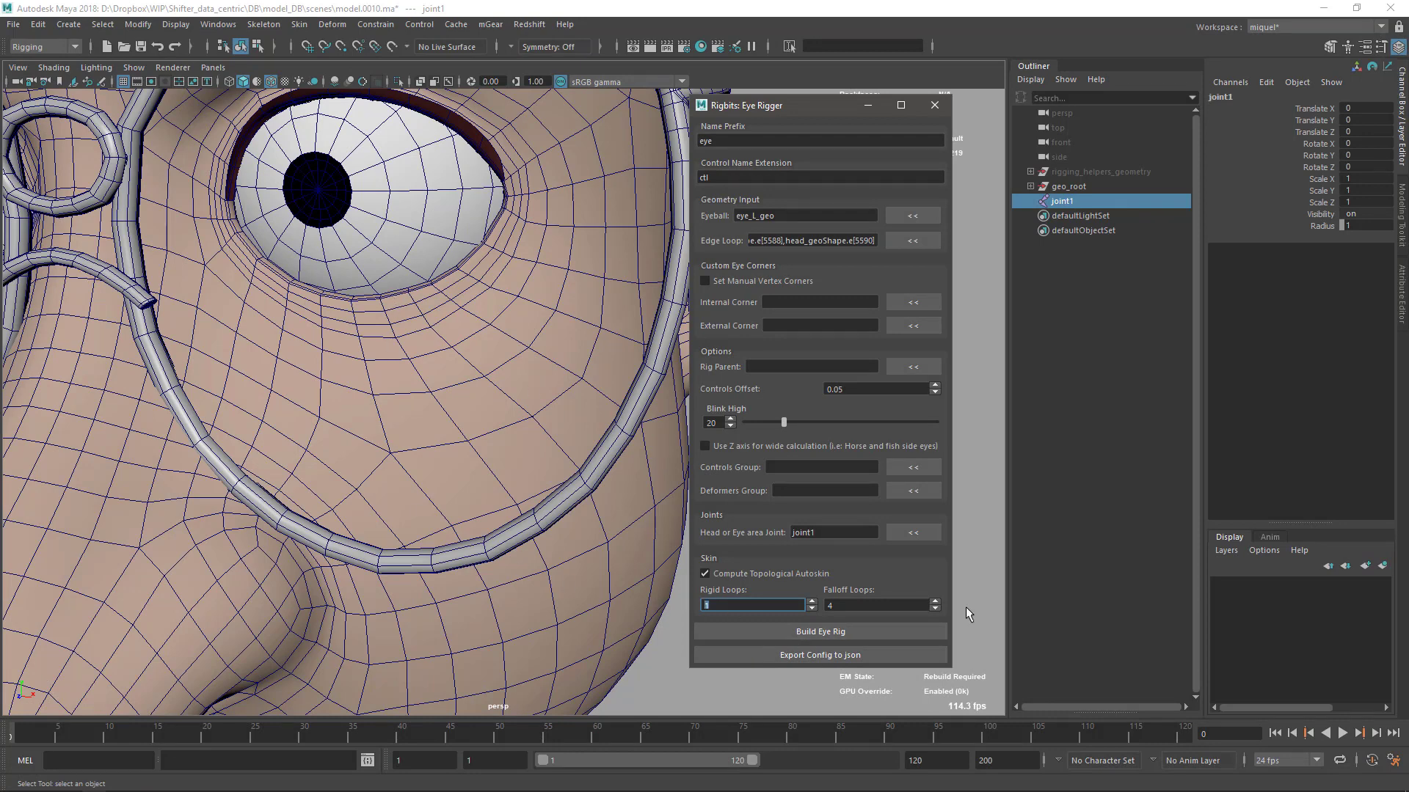
pyautogui.click(935, 608)
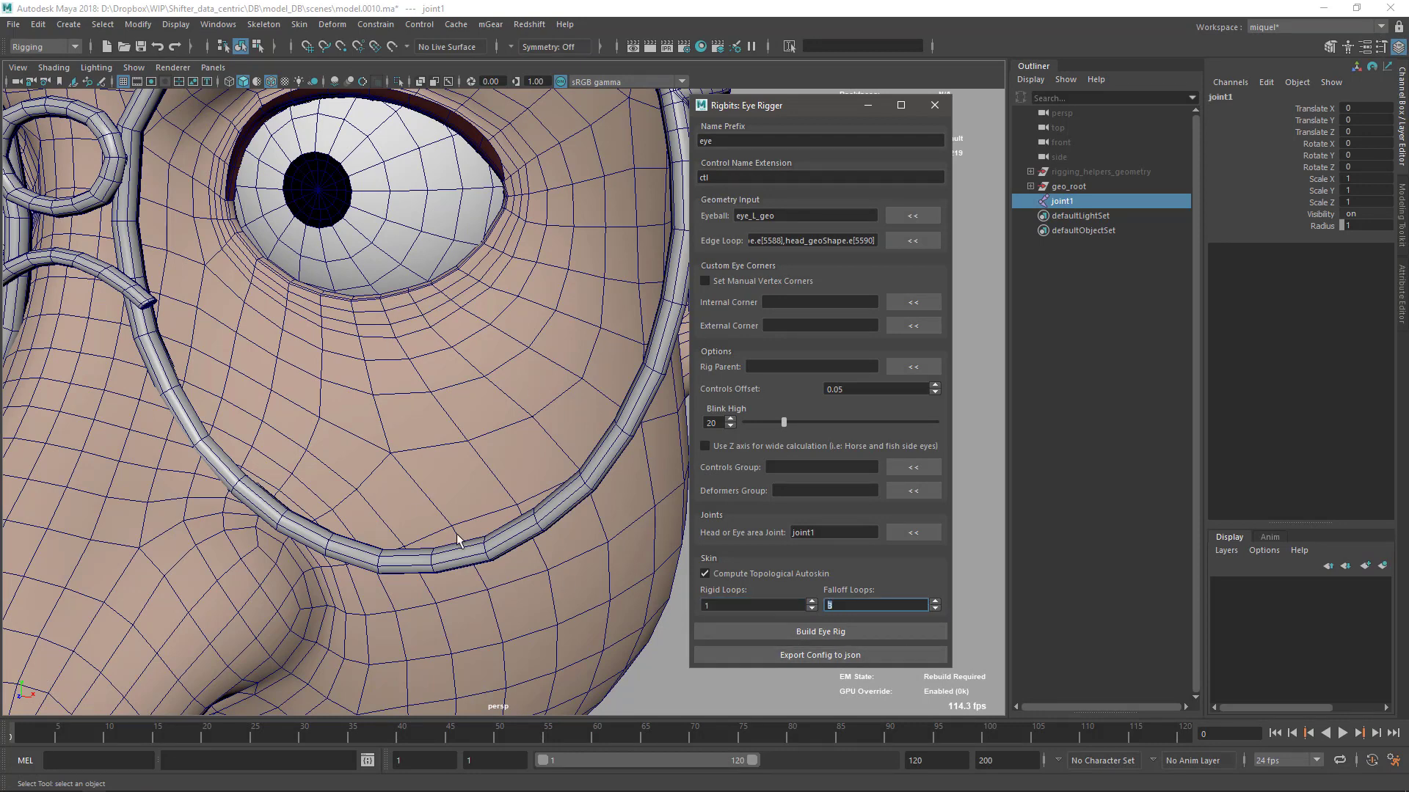
pyautogui.keyDown('alt'); pyautogui.moveTo(516, 541); pyautogui.dragTo(396, 366, button='right'); pyautogui.keyUp('alt')
pyautogui.keyDown('alt'); pyautogui.moveTo(312, 265); pyautogui.dragTo(339, 314, button='middle'); pyautogui.keyUp('alt')
pyautogui.keyDown('alt'); pyautogui.moveTo(400, 525); pyautogui.dragTo(434, 534); pyautogui.keyUp('alt')
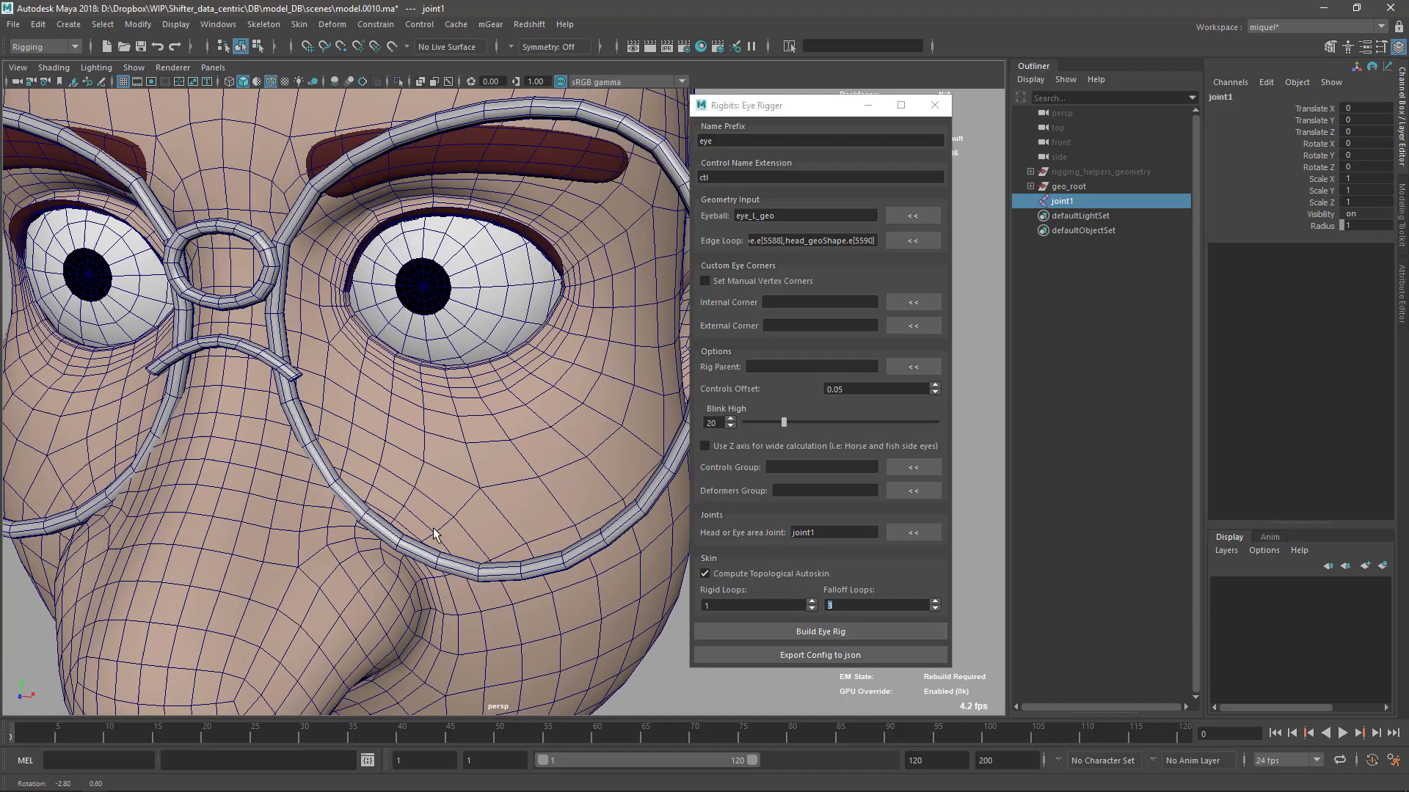
pyautogui.keyDown('alt'); pyautogui.moveTo(381, 399); pyautogui.dragTo(409, 415, button='middle'); pyautogui.keyUp('alt')
pyautogui.keyDown('alt'); pyautogui.moveTo(408, 416); pyautogui.dragTo(477, 396, button='right'); pyautogui.keyUp('alt')
pyautogui.moveTo(757, 116); pyautogui.dragTo(798, 109)
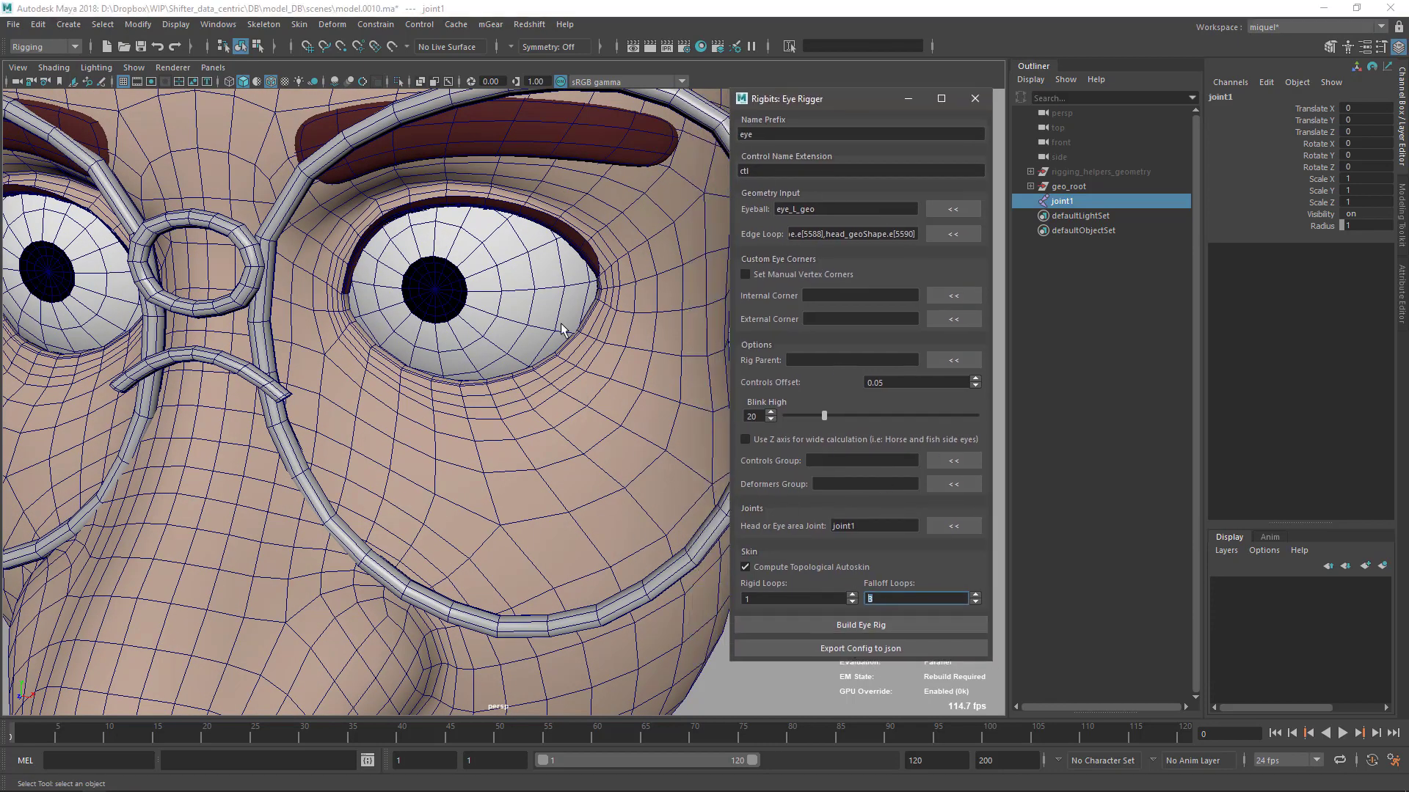
pyautogui.keyDown('alt'); pyautogui.moveTo(589, 502); pyautogui.dragTo(615, 511); pyautogui.keyUp('alt')
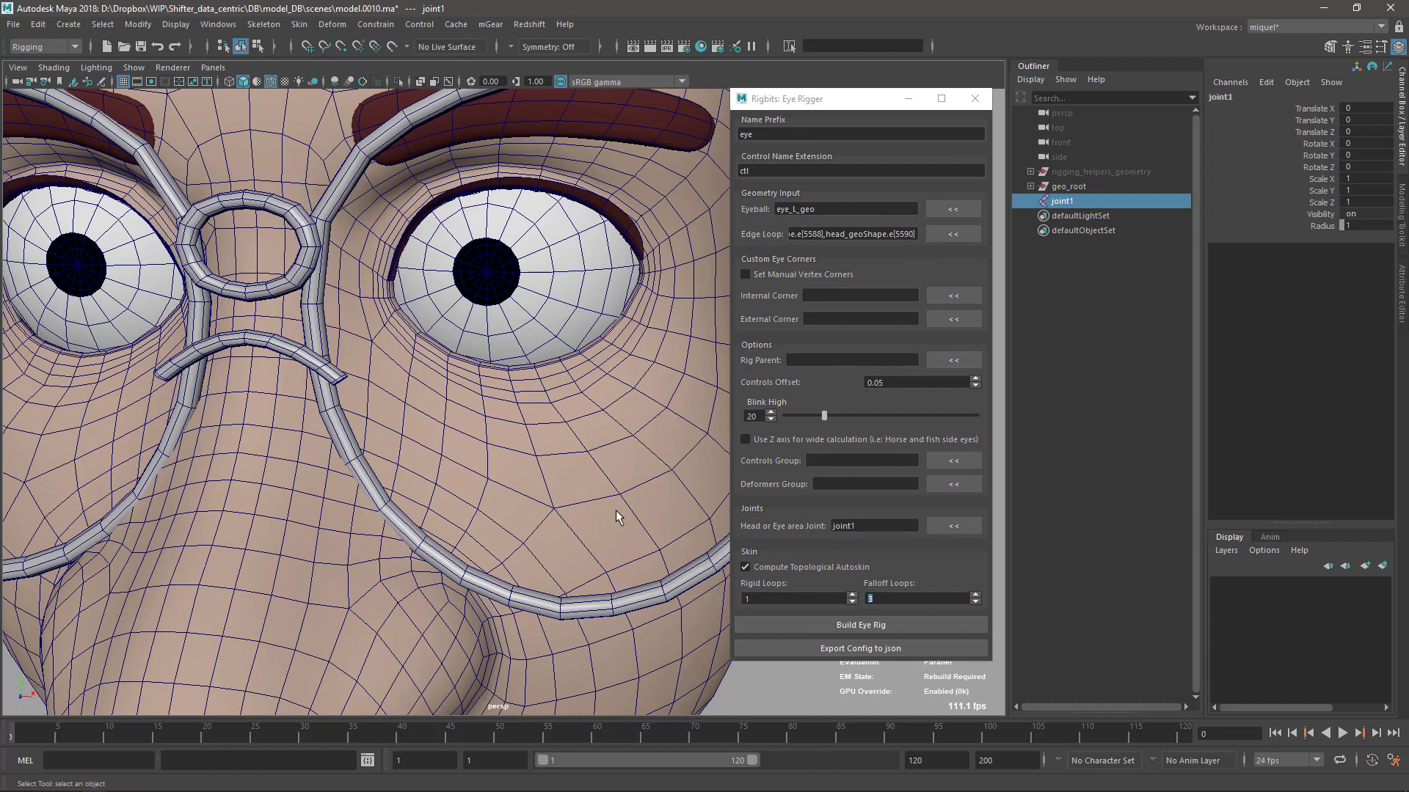
pyautogui.click(833, 628)
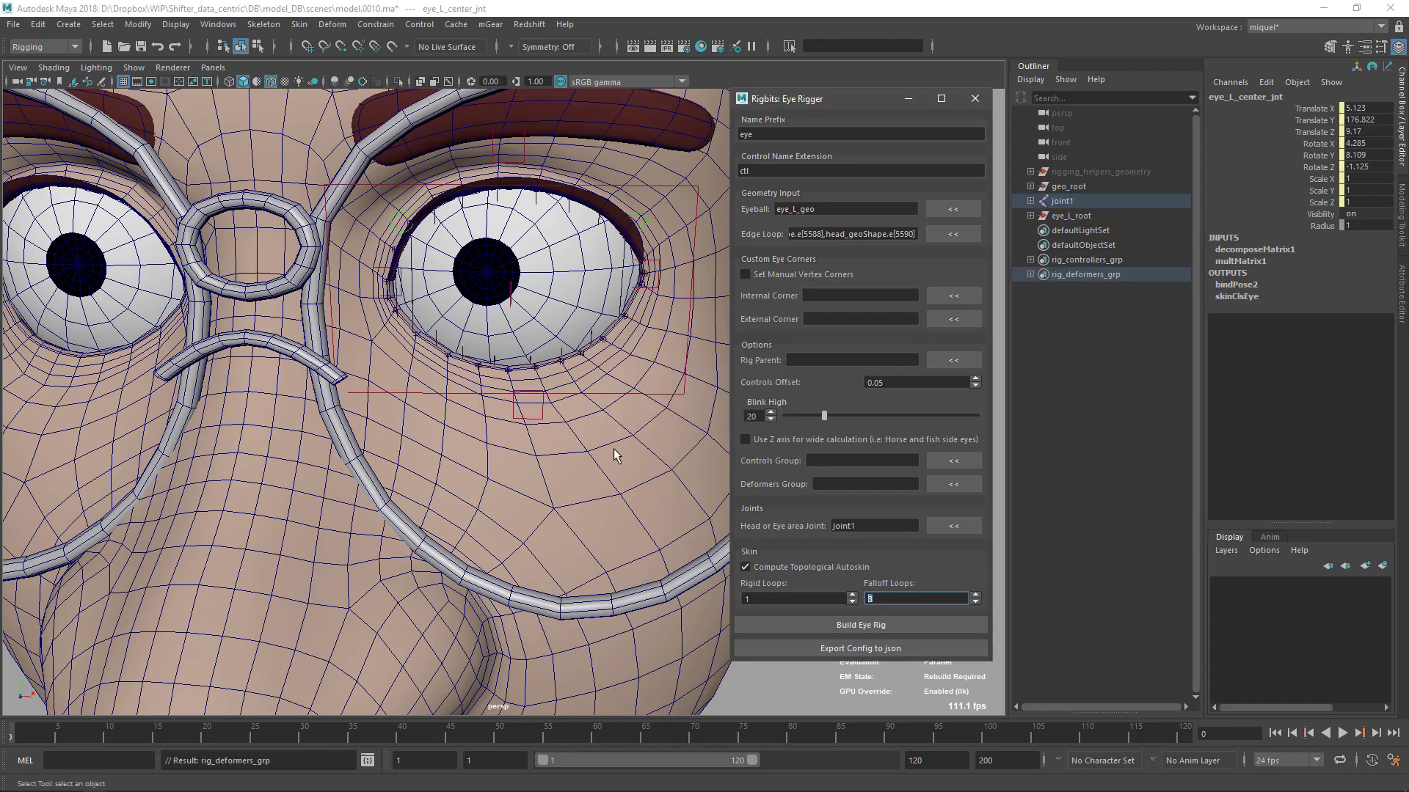
# Step: Examine the generated joints of the new eye rig from the eye down below the head
pyautogui.keyDown('alt'); pyautogui.moveTo(487, 399); pyautogui.dragTo(474, 352); pyautogui.keyUp('alt')
pyautogui.hotkey('alt', '1')
pyautogui.hotkey('alt', '2')
pyautogui.hotkey('alt', '2')
pyautogui.keyDown('alt'); pyautogui.moveTo(472, 366); pyautogui.dragTo(198, 367, button='right'); pyautogui.keyUp('alt')
pyautogui.keyDown('alt'); pyautogui.moveTo(481, 447); pyautogui.dragTo(521, 150, button='middle'); pyautogui.keyUp('alt')
pyautogui.keyDown('alt'); pyautogui.moveTo(514, 541); pyautogui.dragTo(533, 268, button='middle'); pyautogui.keyUp('alt')
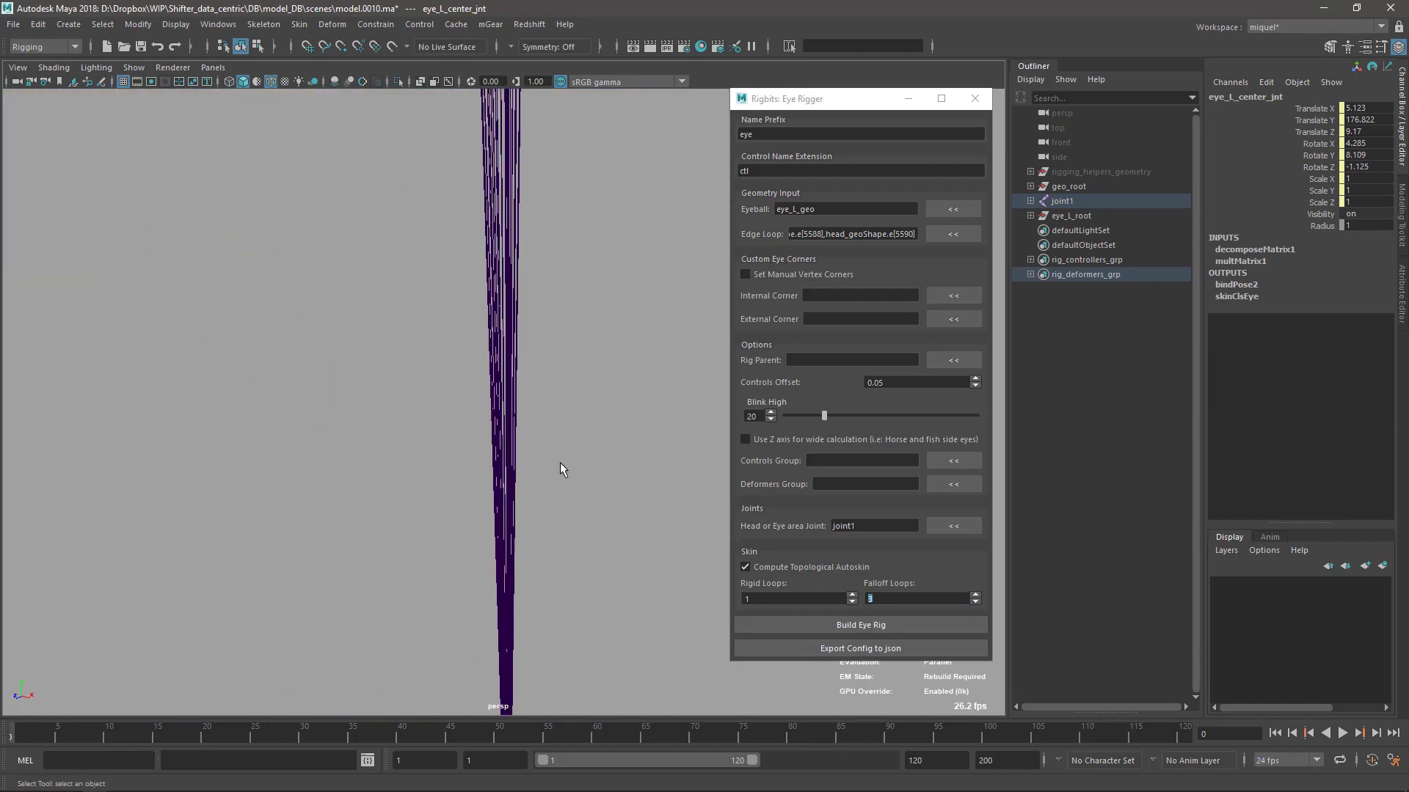
pyautogui.moveTo(563, 468)
pyautogui.keyDown('alt'); pyautogui.mouseDown(button='middle')
pyautogui.moveTo(532, 298)
pyautogui.moveTo(584, 303)
pyautogui.moveTo(586, 323)
pyautogui.mouseUp(button='middle'); pyautogui.keyUp('alt')
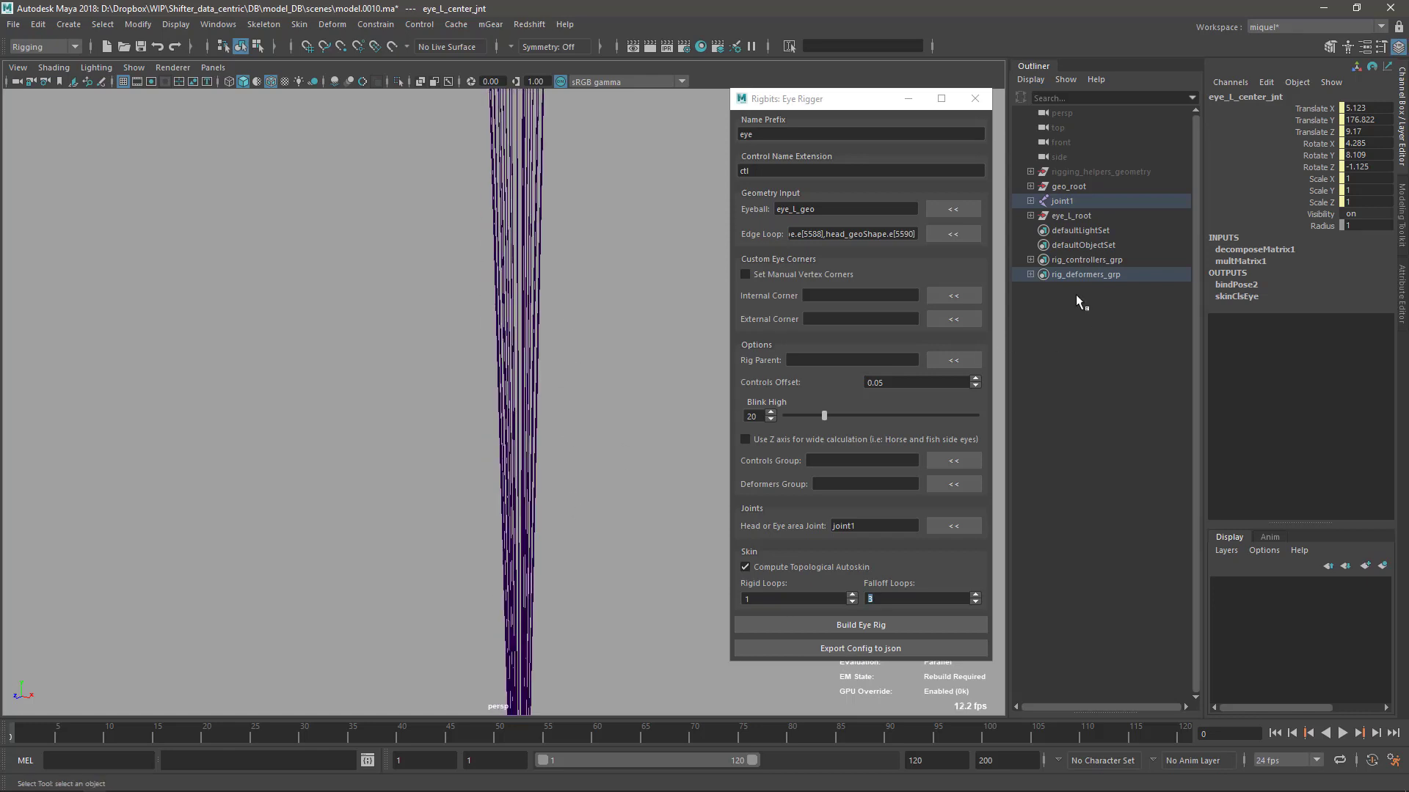
# Step: Expand joint1's hierarchy in the outliner and select joint1, with the whole head in view
pyautogui.click(1029, 201)
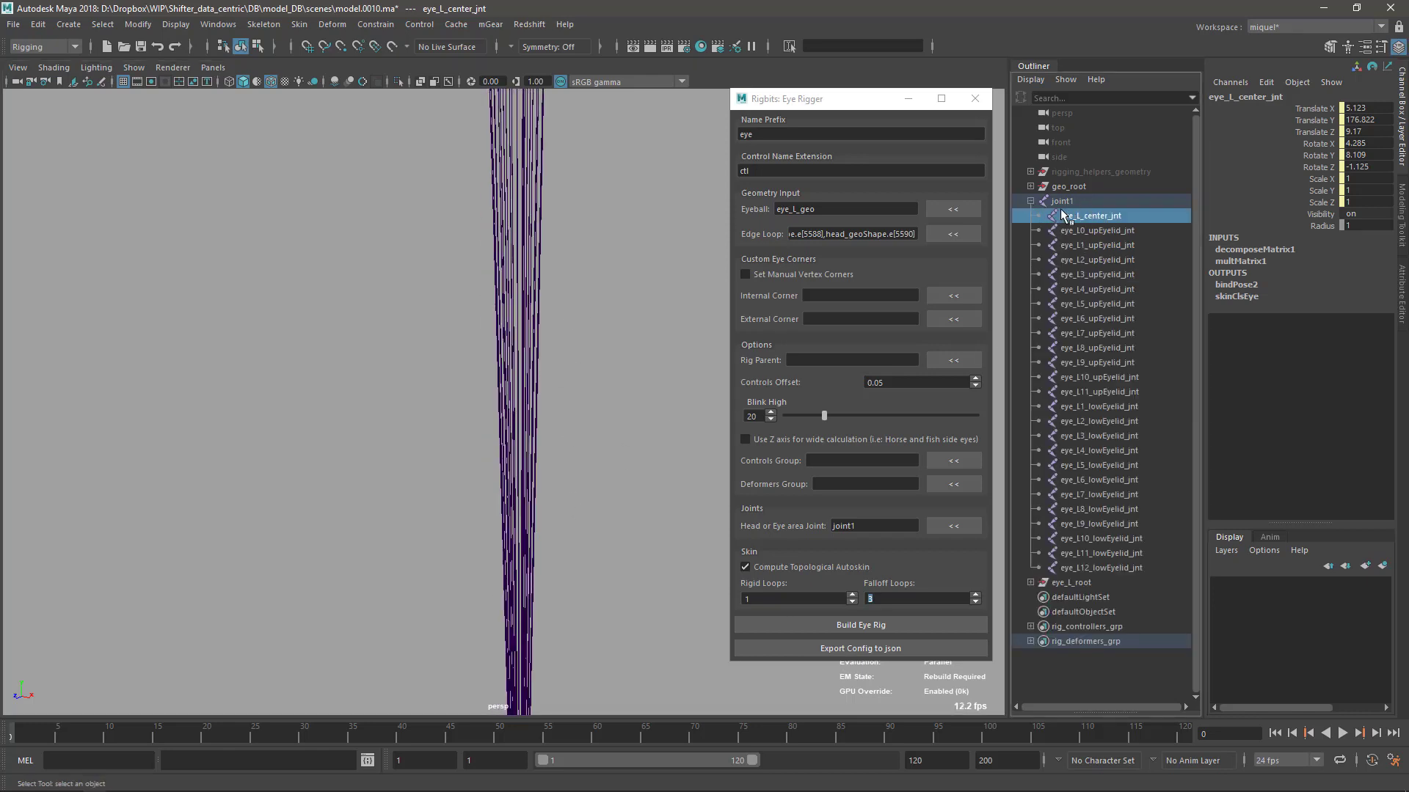
pyautogui.click(1067, 204)
pyautogui.keyDown('alt'); pyautogui.moveTo(503, 286); pyautogui.dragTo(518, 331, button='right'); pyautogui.keyUp('alt')
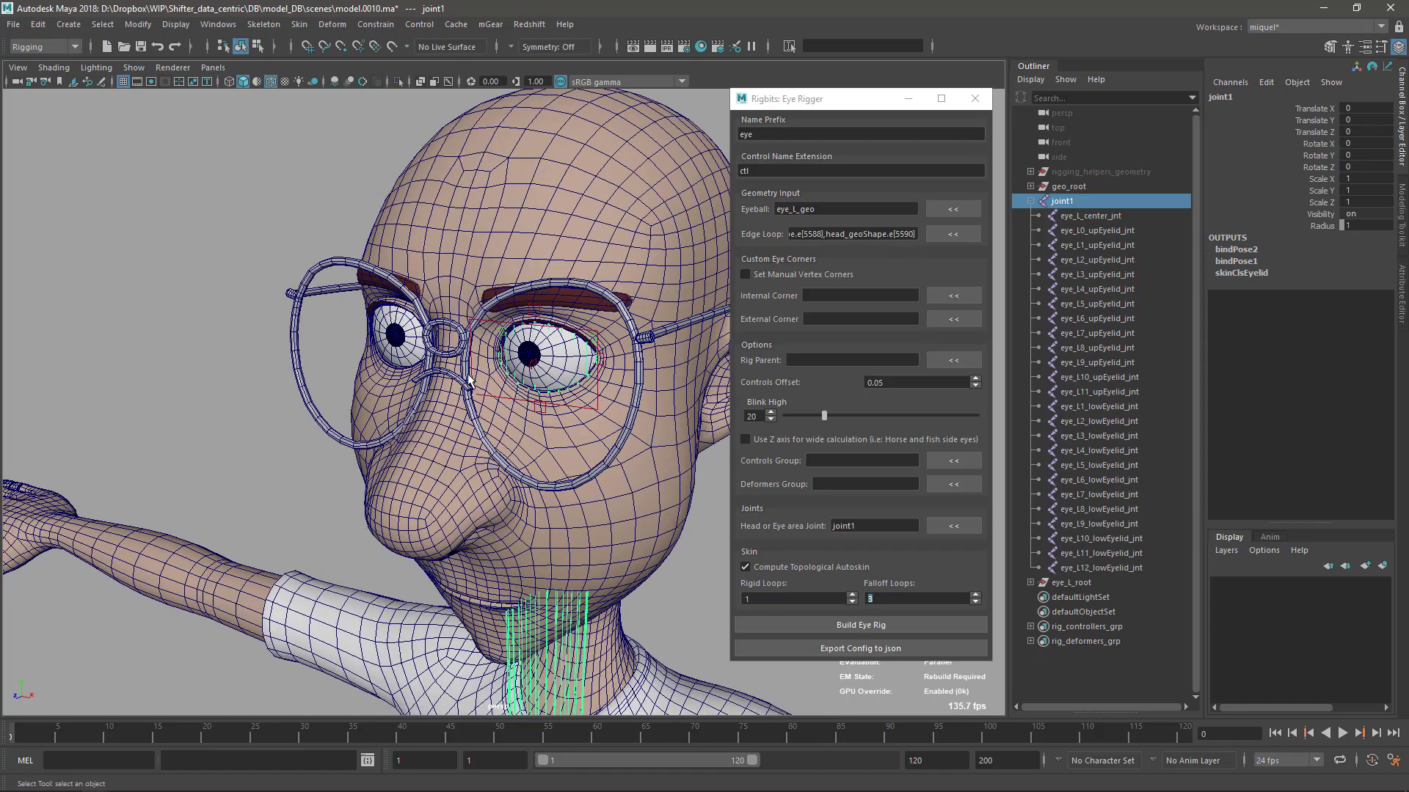
# Step: Frame the left eye from the front and select the eye_L_over_ctl control around it
pyautogui.hotkey('alt', 'j')
pyautogui.keyDown('alt'); pyautogui.moveTo(453, 384); pyautogui.dragTo(513, 408, button='right'); pyautogui.keyUp('alt')
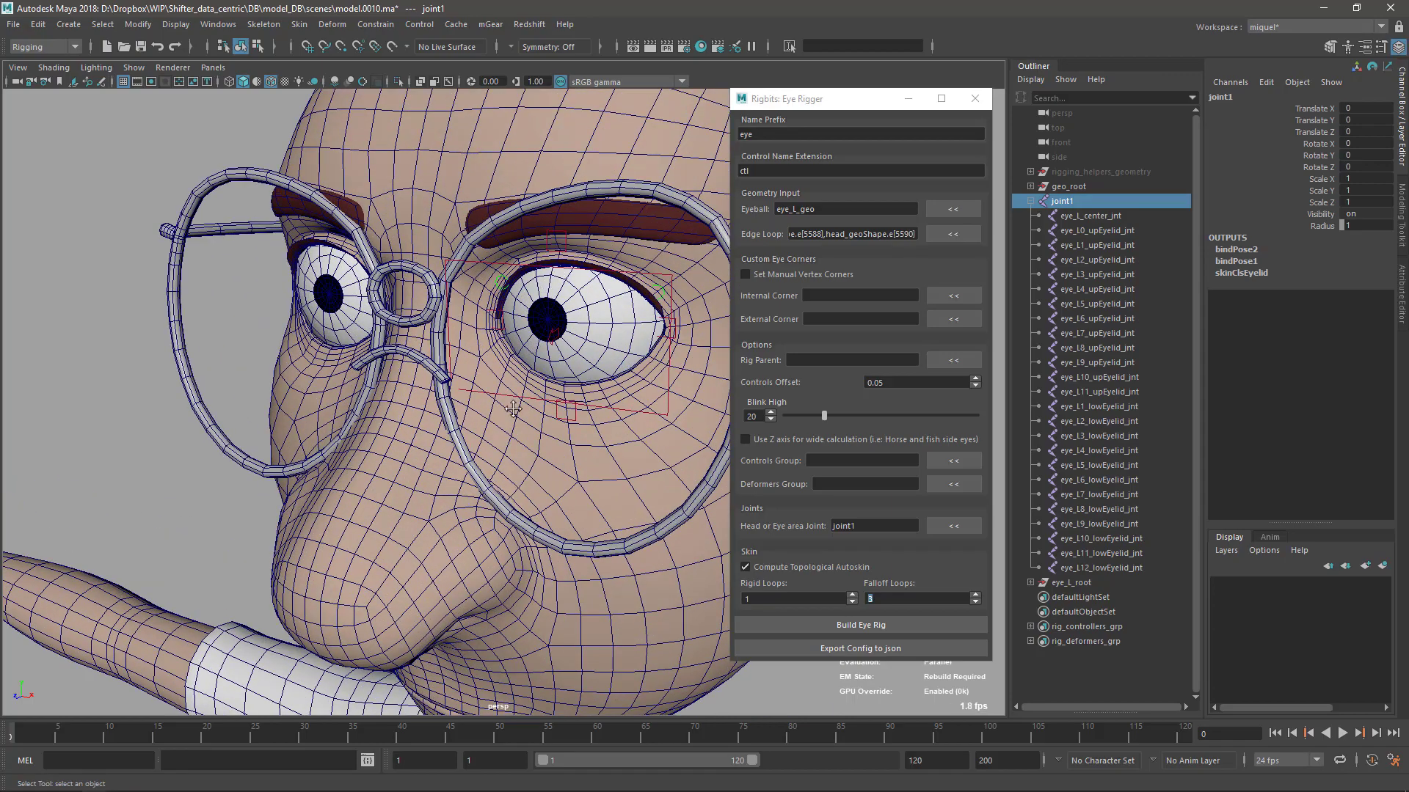
pyautogui.keyDown('alt'); pyautogui.moveTo(513, 409); pyautogui.dragTo(440, 422, button='middle'); pyautogui.keyUp('alt')
pyautogui.keyDown('alt'); pyautogui.moveTo(440, 421); pyautogui.dragTo(539, 419); pyautogui.keyUp('alt')
pyautogui.keyDown('alt'); pyautogui.moveTo(540, 418); pyautogui.dragTo(697, 410, button='right'); pyautogui.keyUp('alt')
pyautogui.keyDown('alt'); pyautogui.moveTo(697, 411); pyautogui.dragTo(545, 383, button='middle'); pyautogui.keyUp('alt')
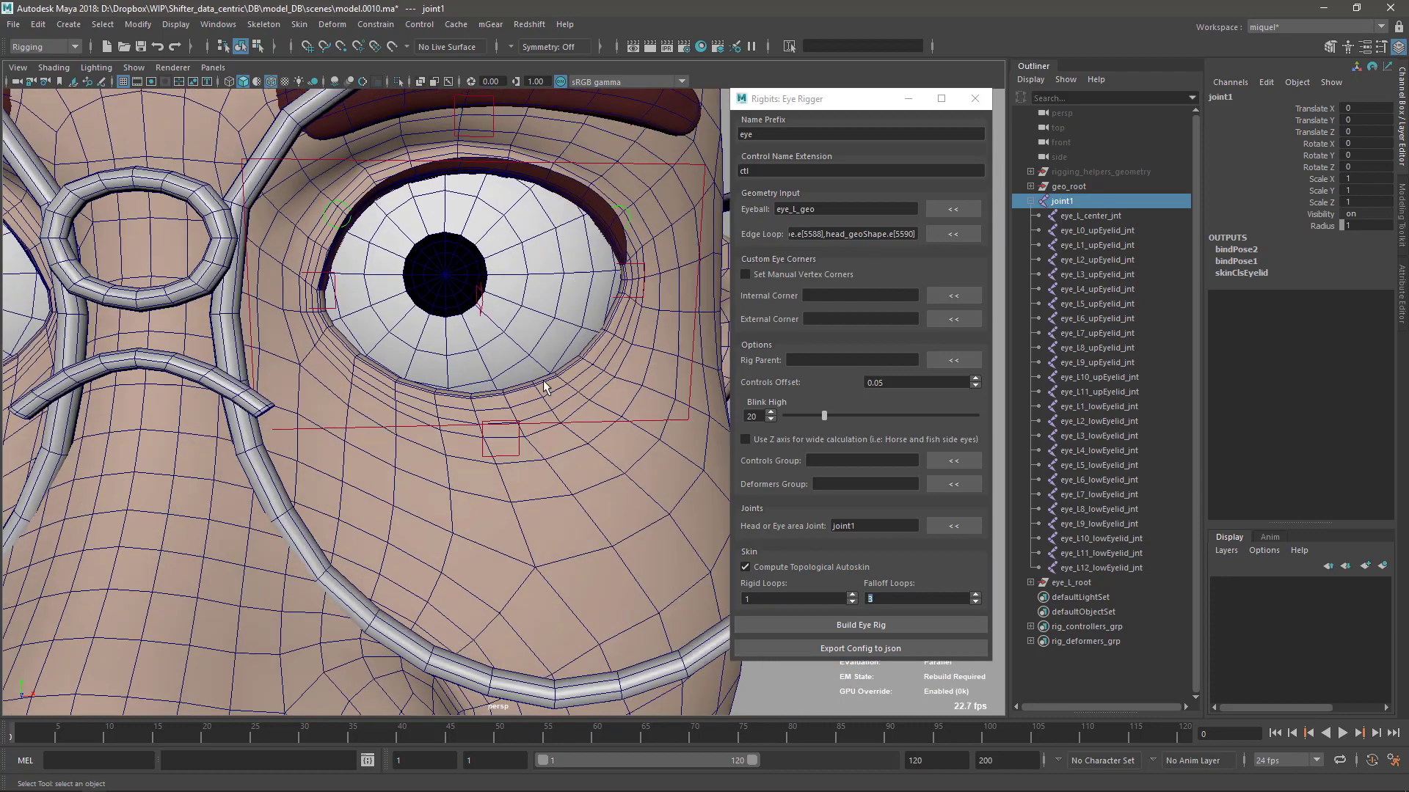
pyautogui.keyDown('alt'); pyautogui.moveTo(509, 415); pyautogui.dragTo(418, 381, button='right'); pyautogui.keyUp('alt')
pyautogui.click(625, 411)
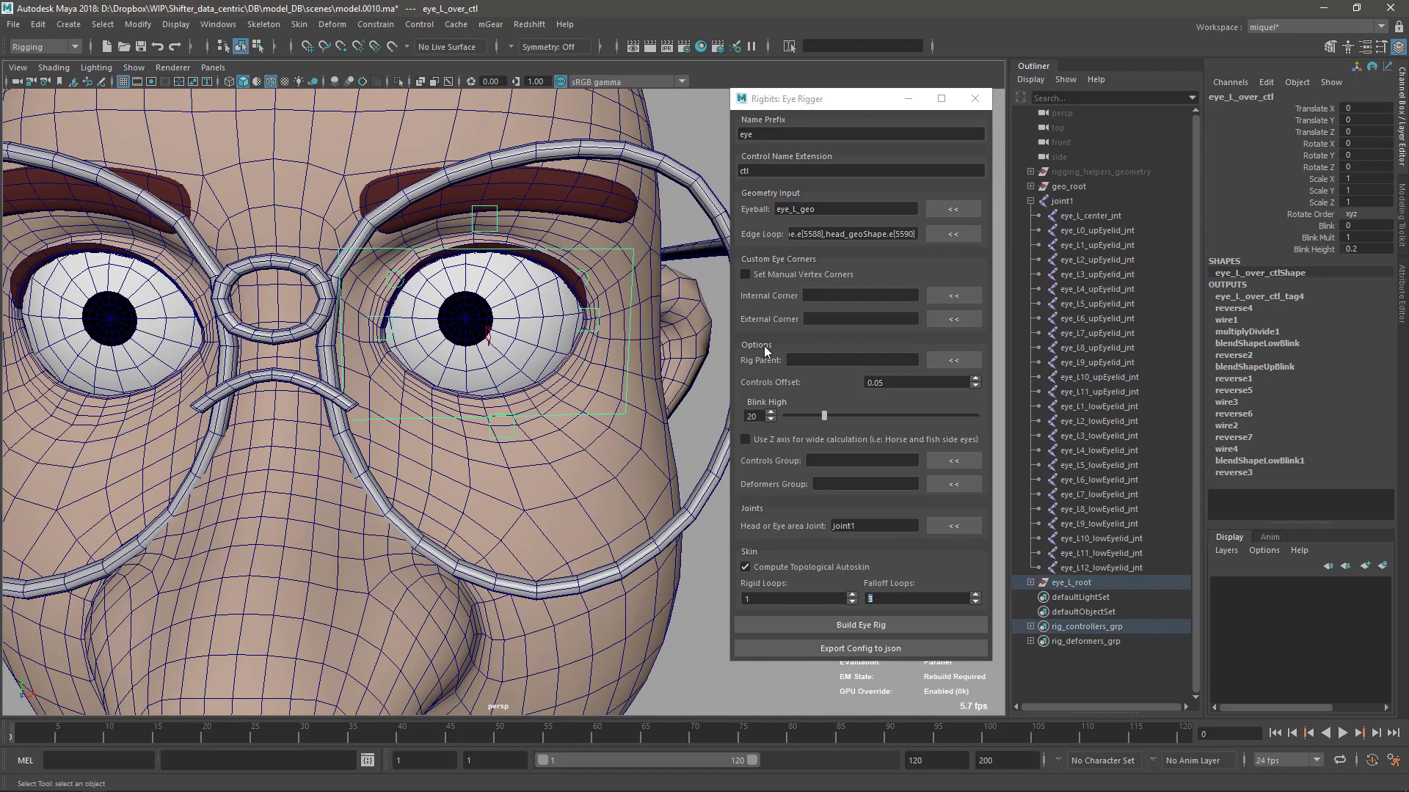
# Step: Set the Blink attribute of eye_L_over_ctl to 1 to close the left eye
pyautogui.click(1321, 226)
pyautogui.moveTo(585, 364); pyautogui.dragTo(507, 352, button='middle')
pyautogui.keyDown('alt'); pyautogui.moveTo(602, 389); pyautogui.dragTo(557, 393); pyautogui.keyUp('alt')
pyautogui.keyDown('alt'); pyautogui.moveTo(557, 392); pyautogui.dragTo(623, 419, button='right'); pyautogui.keyUp('alt')
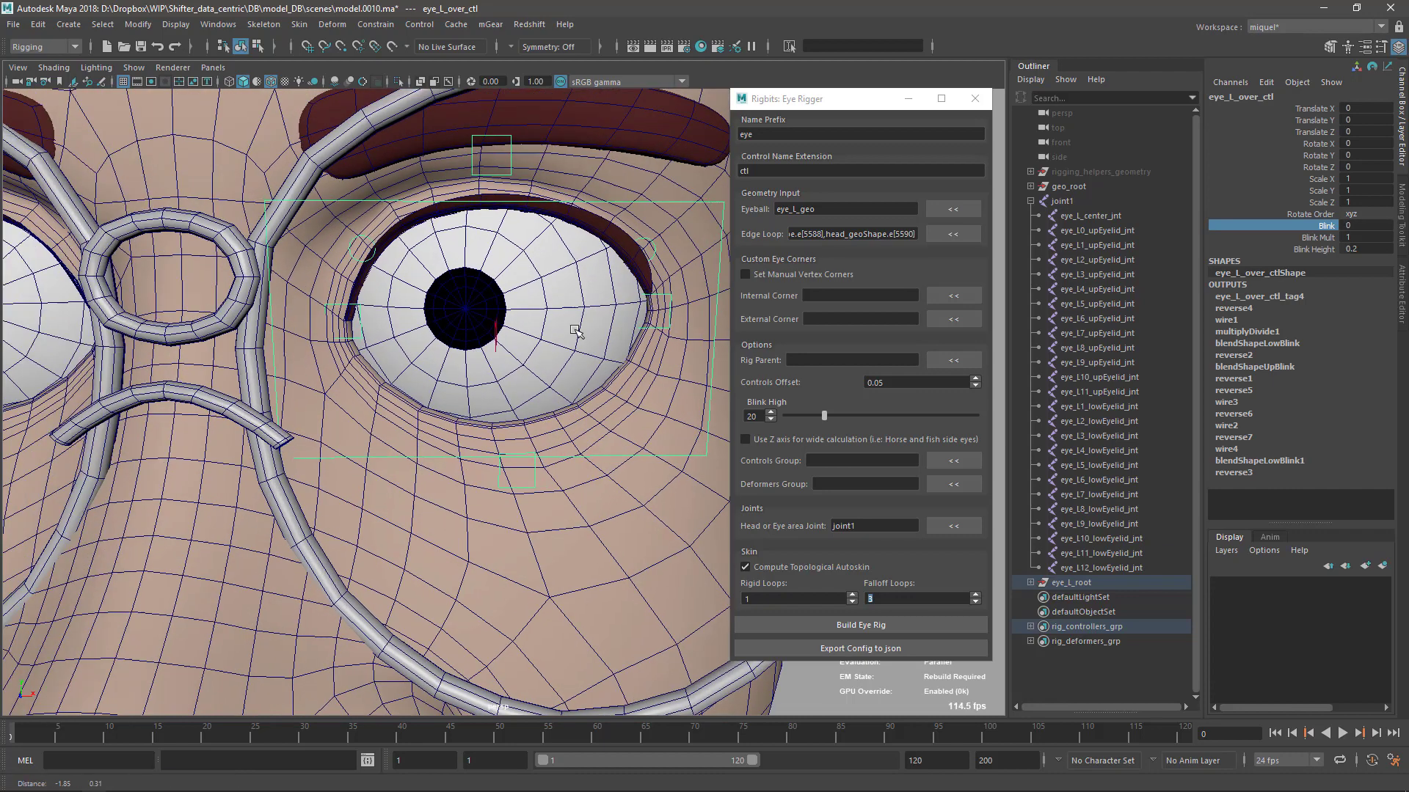
pyautogui.keyDown('alt'); pyautogui.moveTo(623, 418); pyautogui.dragTo(560, 456); pyautogui.keyUp('alt')
pyautogui.keyDown('alt'); pyautogui.moveTo(560, 457); pyautogui.dragTo(544, 484, button='right'); pyautogui.keyUp('alt')
pyautogui.keyDown('alt'); pyautogui.moveTo(545, 485); pyautogui.dragTo(576, 420, button='middle'); pyautogui.keyUp('alt')
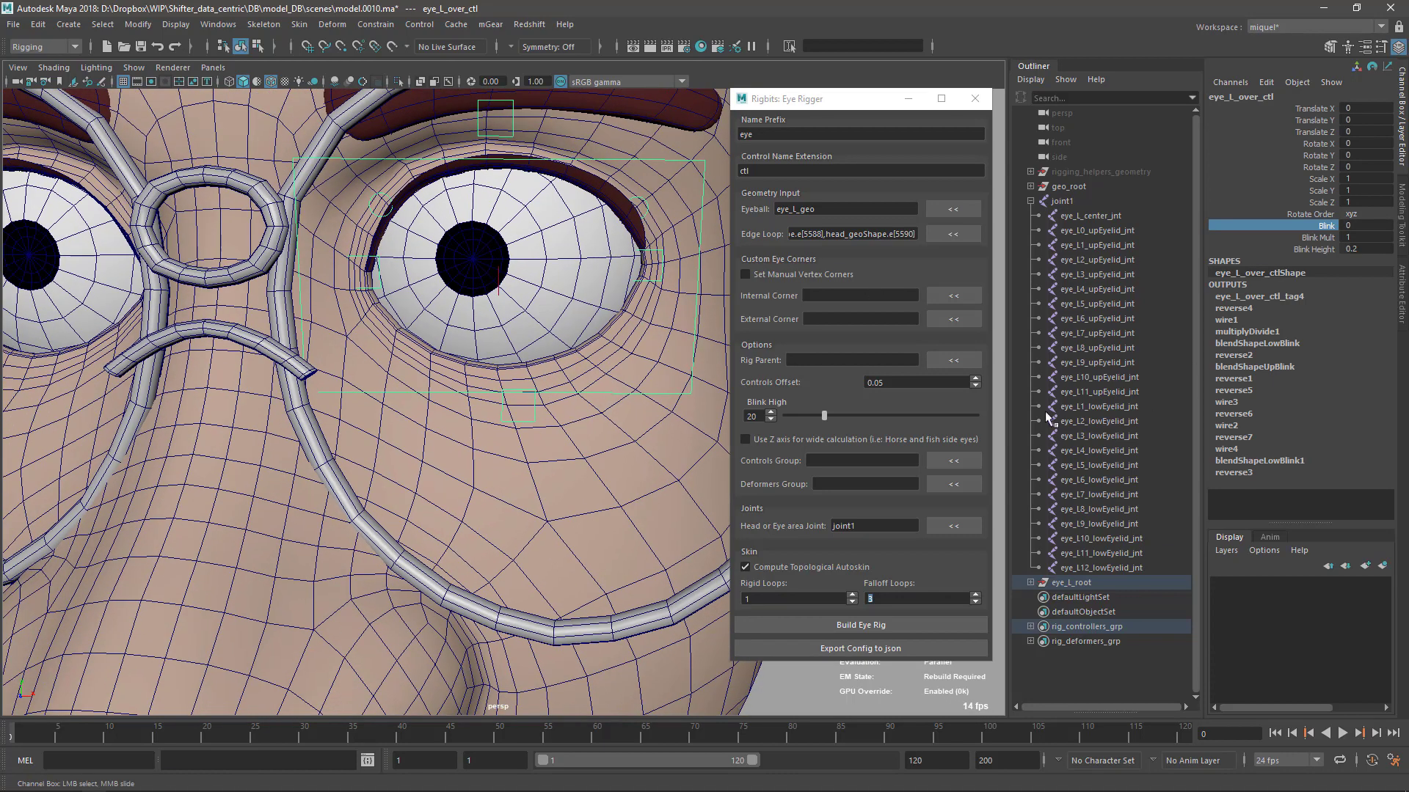
pyautogui.moveTo(846, 102); pyautogui.dragTo(882, 98)
pyautogui.moveTo(543, 384); pyautogui.dragTo(572, 384, button='middle')
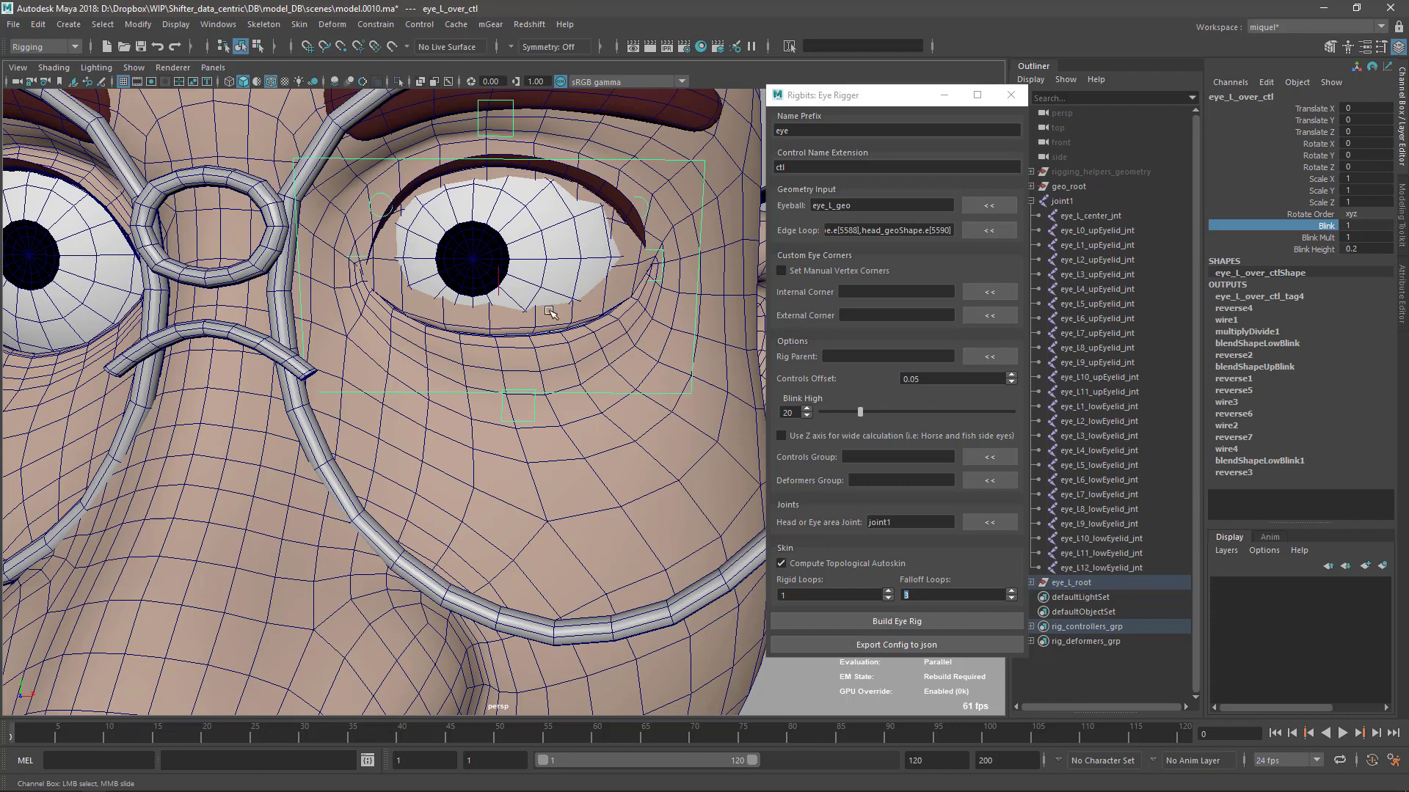
# Step: Examine from the side and front how the blinking eyelids meet the left eyeball while varying Blink
pyautogui.keyDown('alt'); pyautogui.moveTo(550, 313); pyautogui.dragTo(467, 312); pyautogui.keyUp('alt')
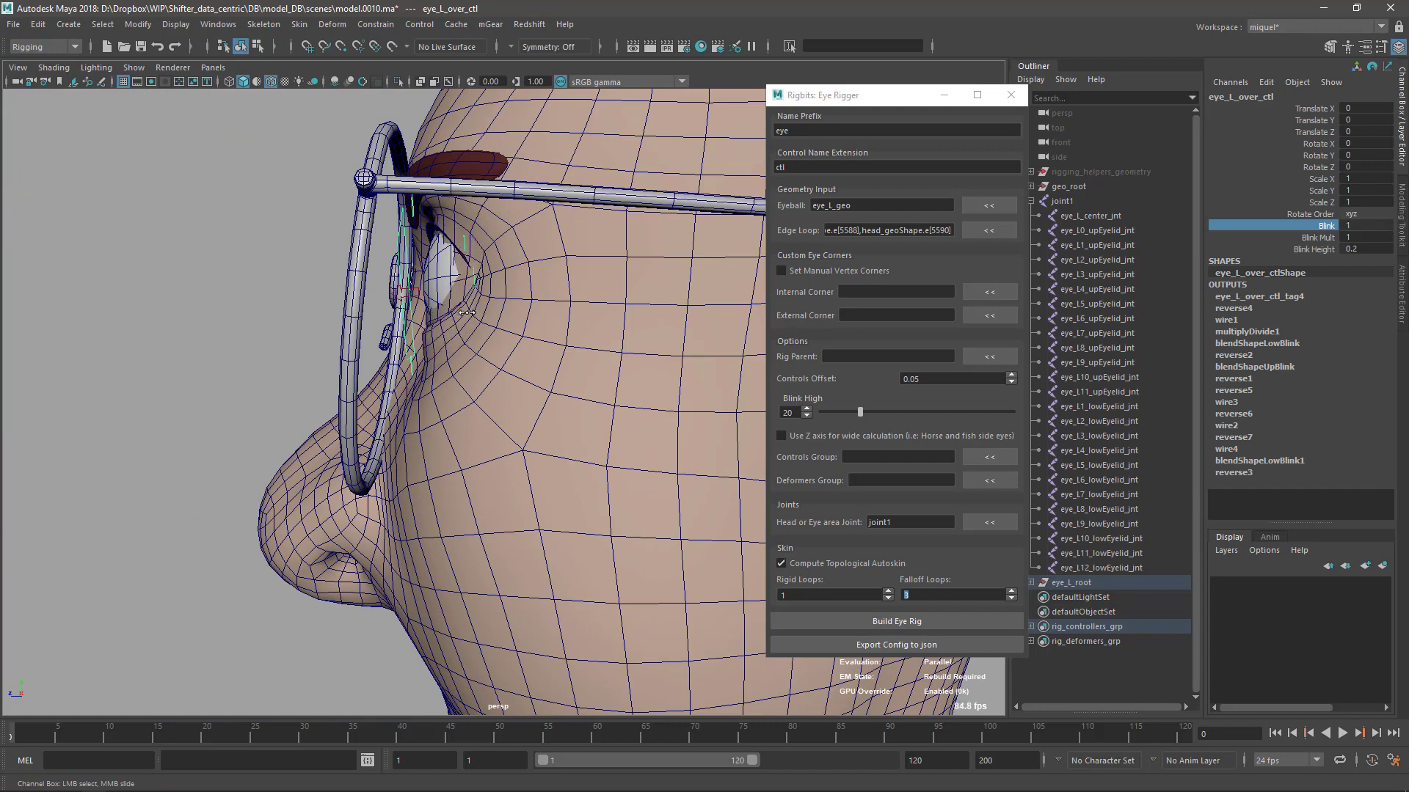
pyautogui.moveTo(467, 313); pyautogui.dragTo(436, 314, button='middle')
pyautogui.keyDown('alt'); pyautogui.moveTo(407, 348); pyautogui.dragTo(543, 339); pyautogui.keyUp('alt')
pyautogui.keyDown('alt'); pyautogui.moveTo(485, 338); pyautogui.dragTo(533, 323, button='right'); pyautogui.keyUp('alt')
pyautogui.keyDown('alt'); pyautogui.moveTo(532, 324); pyautogui.dragTo(426, 387, button='middle'); pyautogui.keyUp('alt')
pyautogui.keyDown('alt'); pyautogui.moveTo(366, 431); pyautogui.dragTo(422, 367); pyautogui.keyUp('alt')
pyautogui.keyDown('alt'); pyautogui.moveTo(348, 363); pyautogui.dragTo(386, 349, button='right'); pyautogui.keyUp('alt')
pyautogui.keyDown('alt'); pyautogui.moveTo(562, 301); pyautogui.dragTo(681, 494); pyautogui.keyUp('alt')
# Step: Change the skinning method of head_geo's skinClsEyelid cluster to Dual Quaternion
pyautogui.click(705, 559)
pyautogui.scroll(-4, 366, 386)
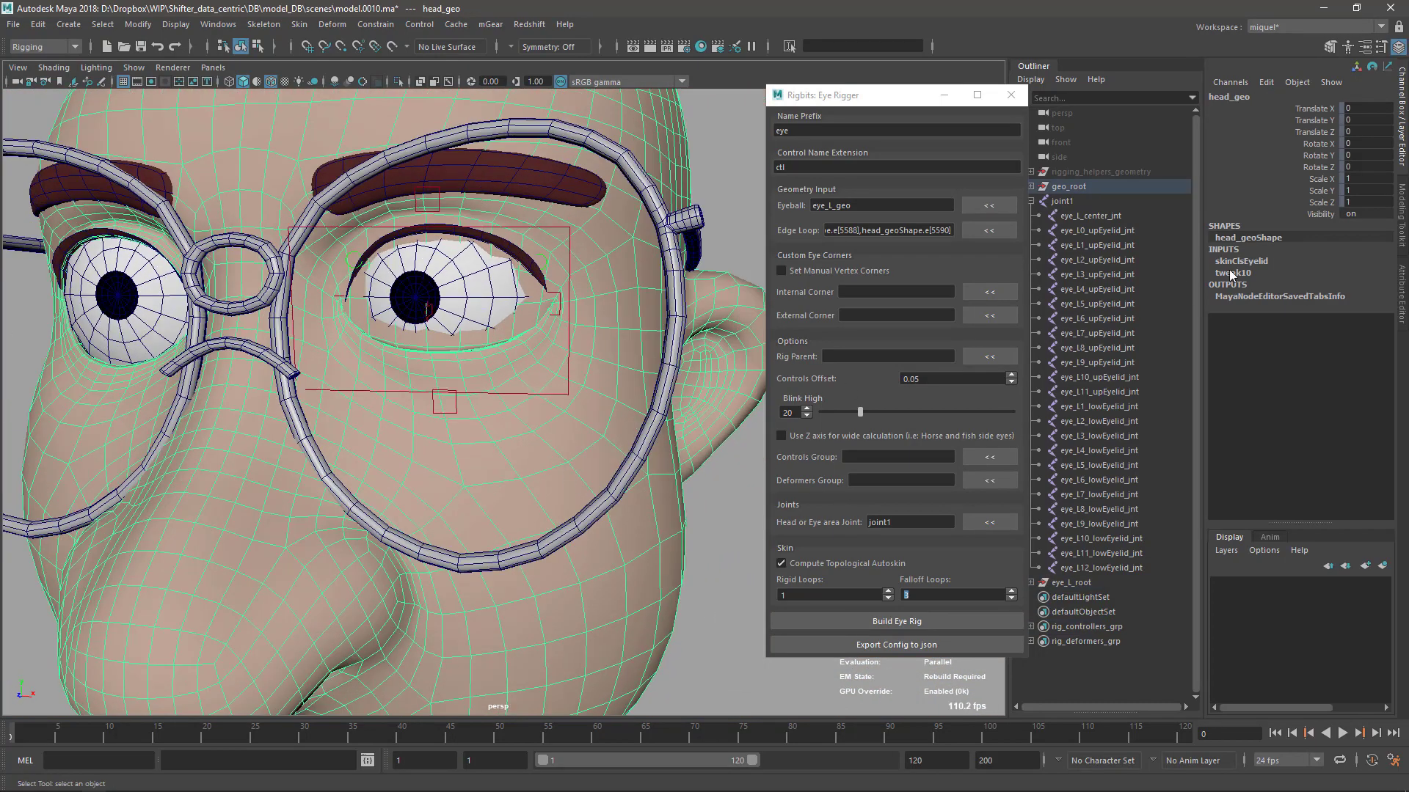
pyautogui.click(1247, 262)
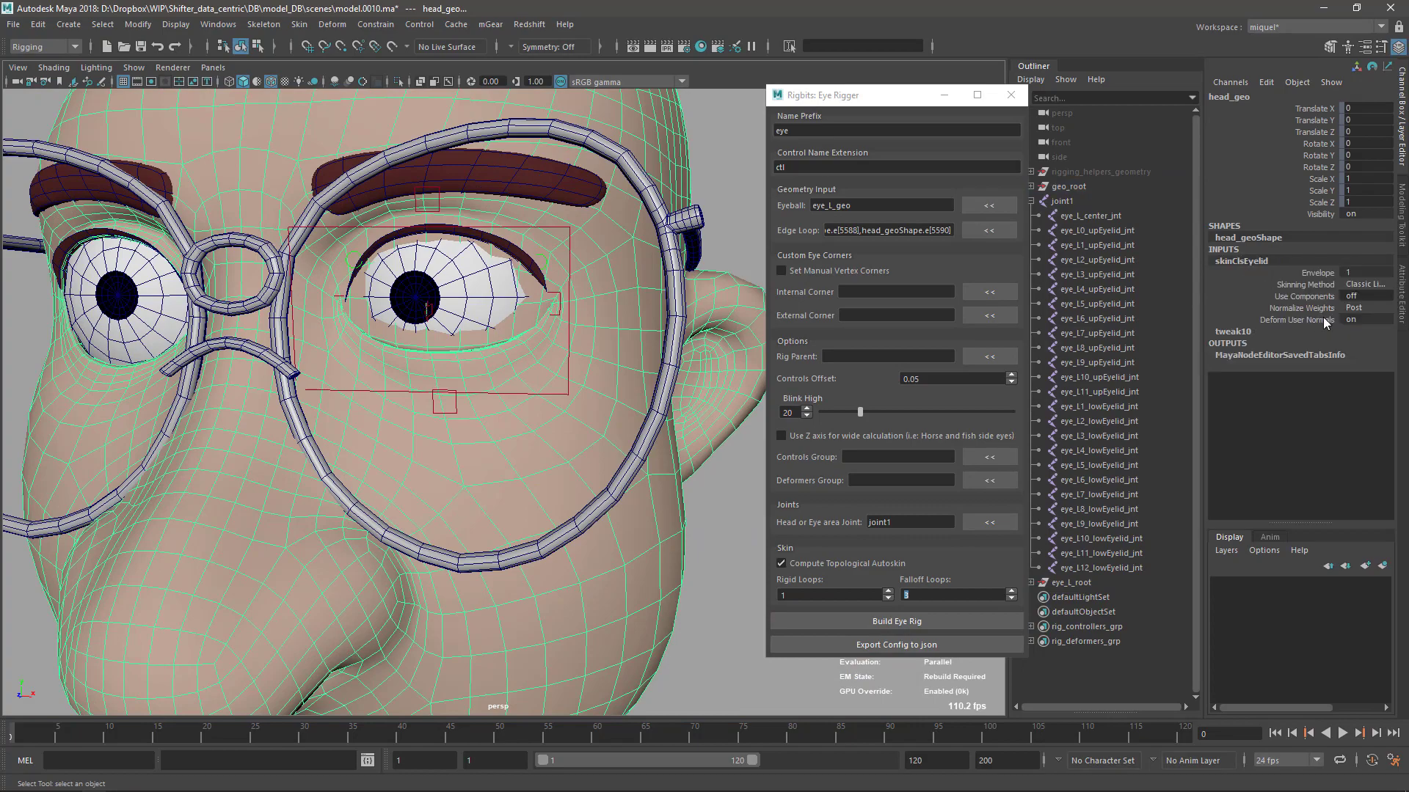
pyautogui.click(1363, 283)
pyautogui.click(1366, 313)
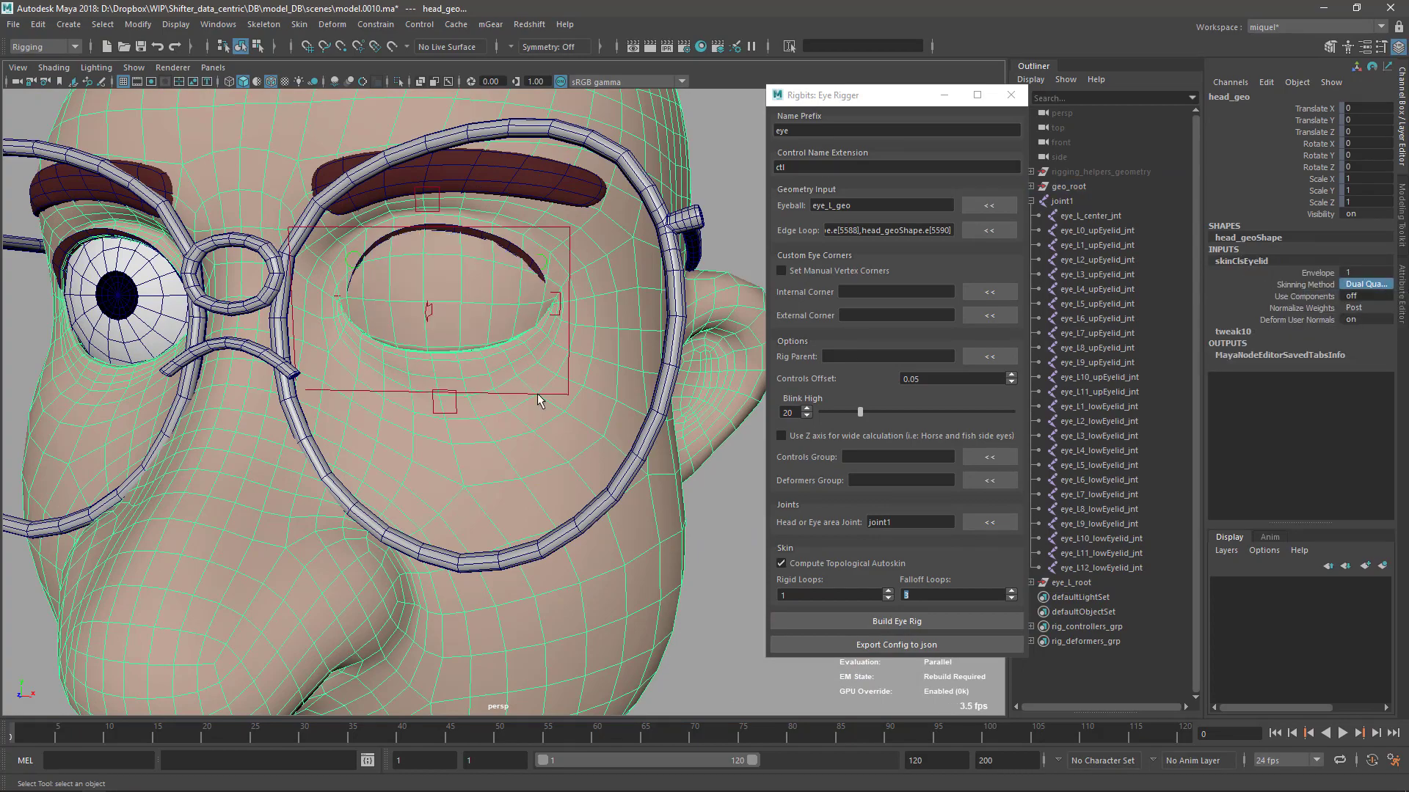
# Step: Examine the closed left eyelid from several angles and review the skinning method options of skinClsEyelid
pyautogui.keyDown('alt'); pyautogui.moveTo(572, 431); pyautogui.dragTo(496, 440); pyautogui.keyUp('alt')
pyautogui.keyDown('alt'); pyautogui.moveTo(497, 440); pyautogui.dragTo(535, 273, button='right'); pyautogui.keyUp('alt')
pyautogui.keyDown('alt'); pyautogui.moveTo(536, 272); pyautogui.dragTo(556, 267, button='middle'); pyautogui.keyUp('alt')
pyautogui.keyDown('alt'); pyautogui.moveTo(556, 264); pyautogui.dragTo(577, 382); pyautogui.keyUp('alt')
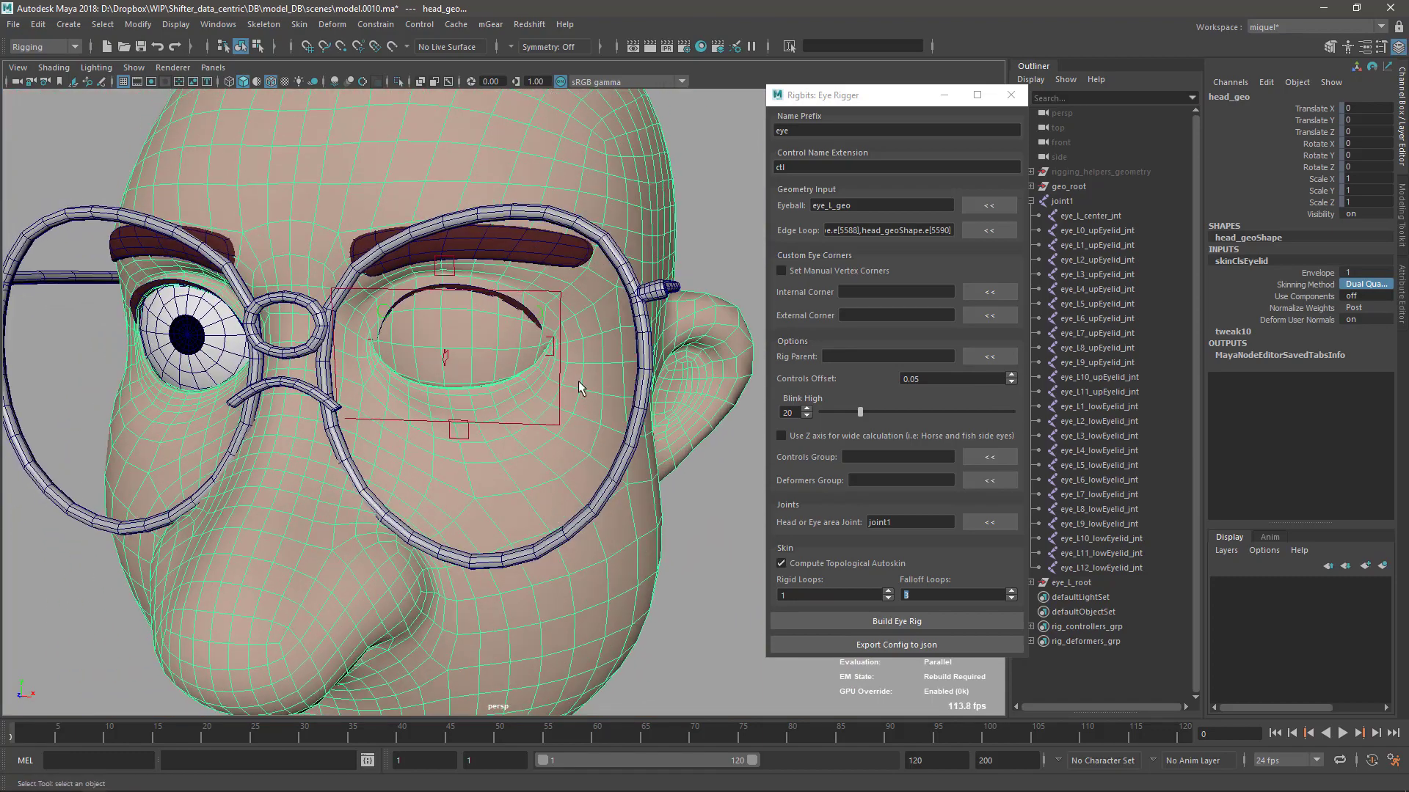
pyautogui.keyDown('alt'); pyautogui.moveTo(601, 571); pyautogui.dragTo(379, 438, button='right'); pyautogui.keyUp('alt')
pyautogui.keyDown('alt'); pyautogui.moveTo(378, 438); pyautogui.dragTo(578, 515); pyautogui.keyUp('alt')
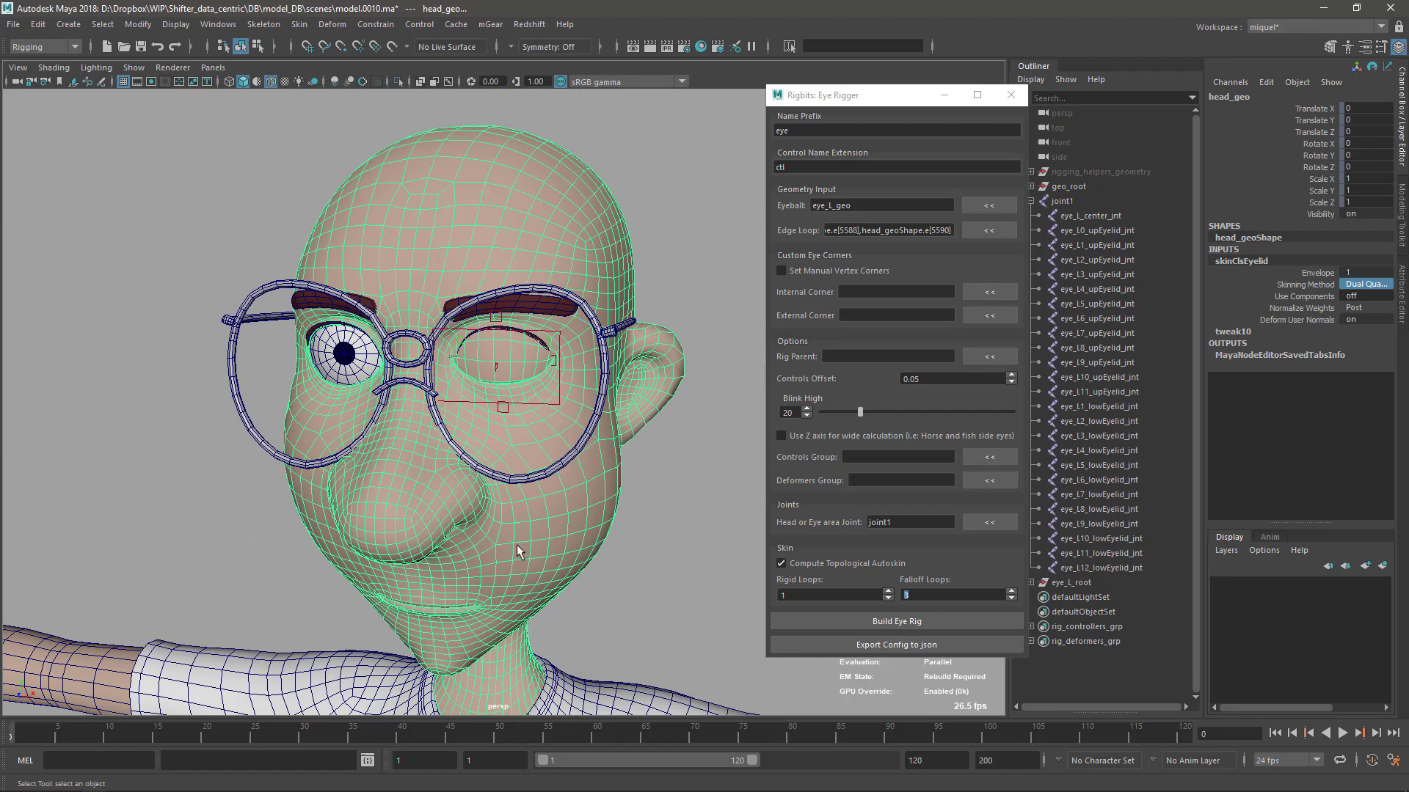
pyautogui.click(1353, 285)
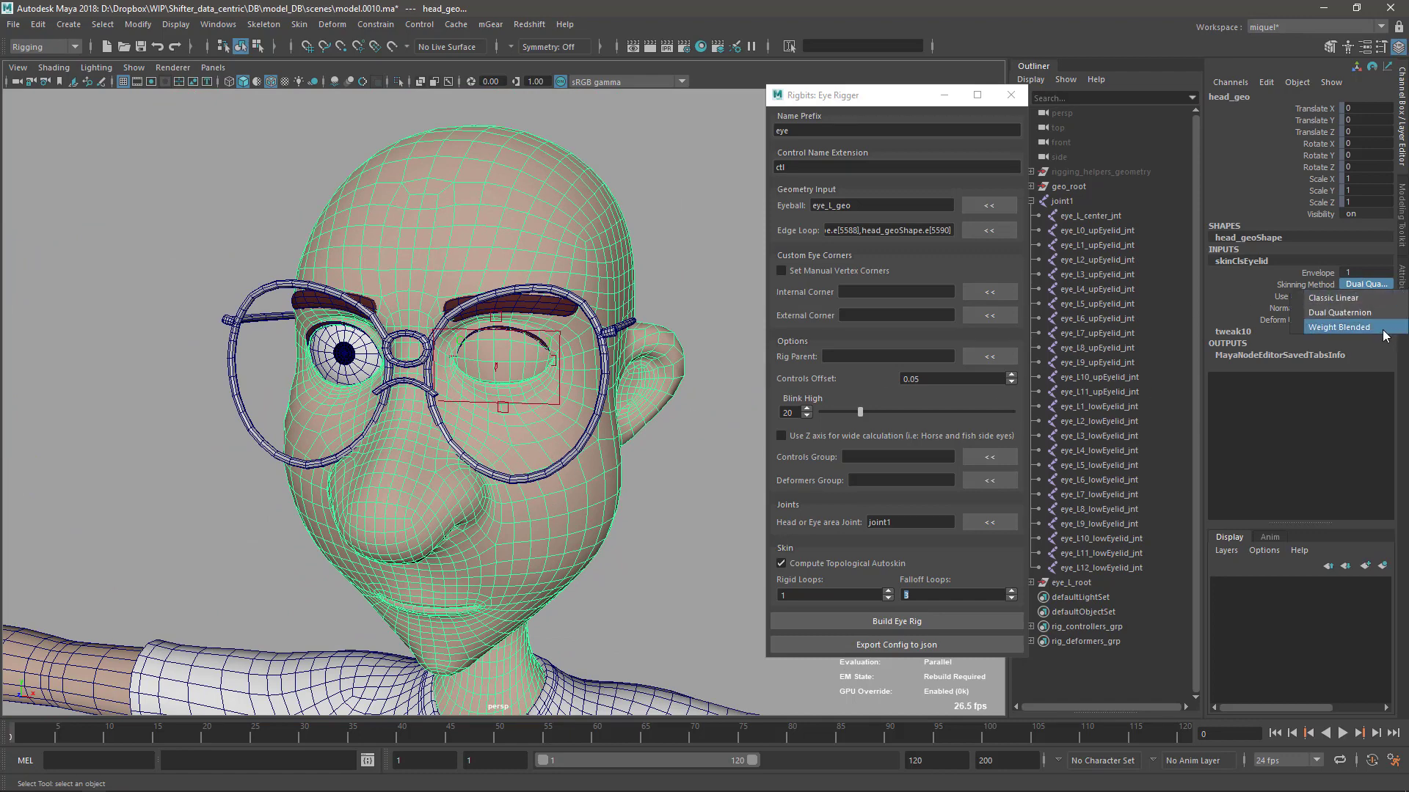
pyautogui.click(1226, 287)
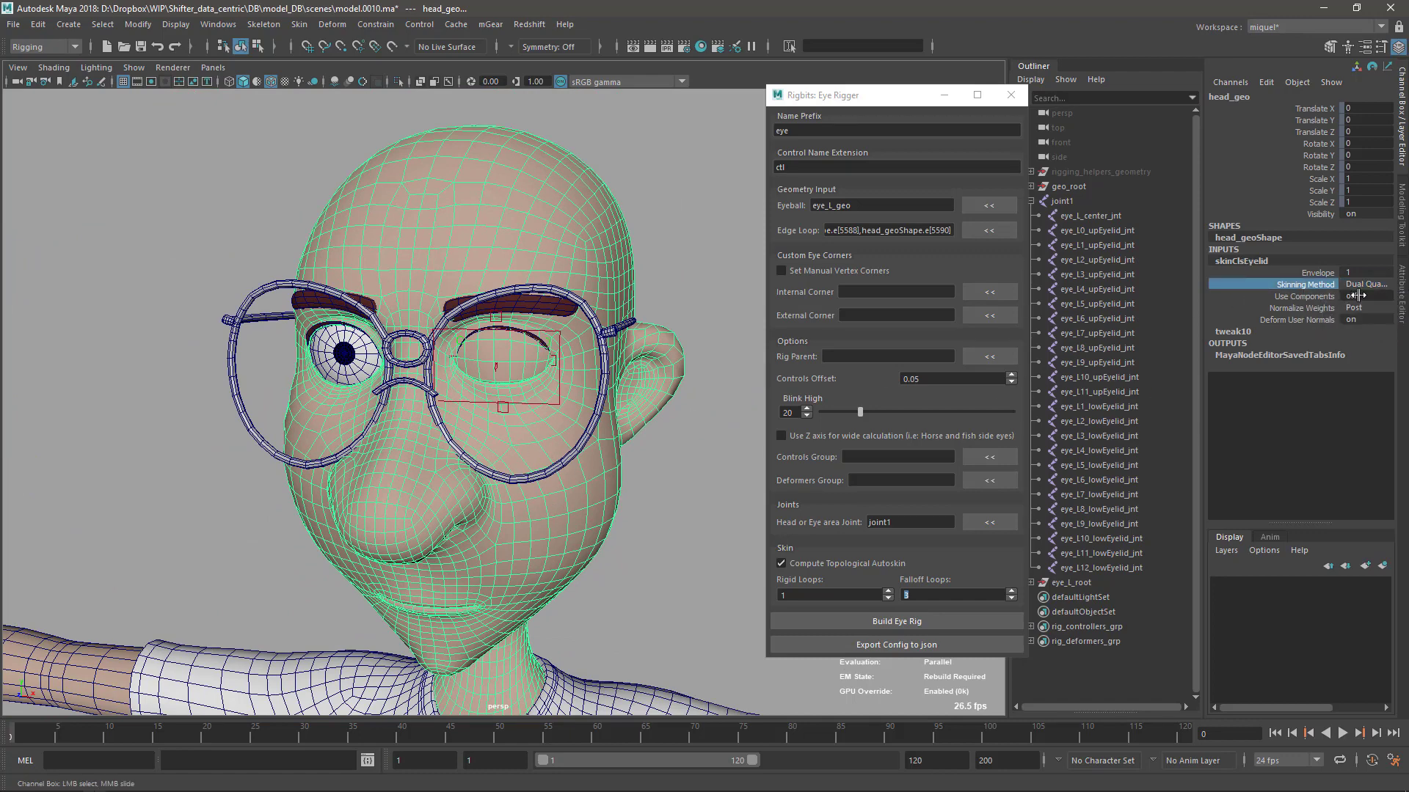
pyautogui.keyDown('alt'); pyautogui.moveTo(448, 514); pyautogui.dragTo(558, 587, button='right'); pyautogui.keyUp('alt')
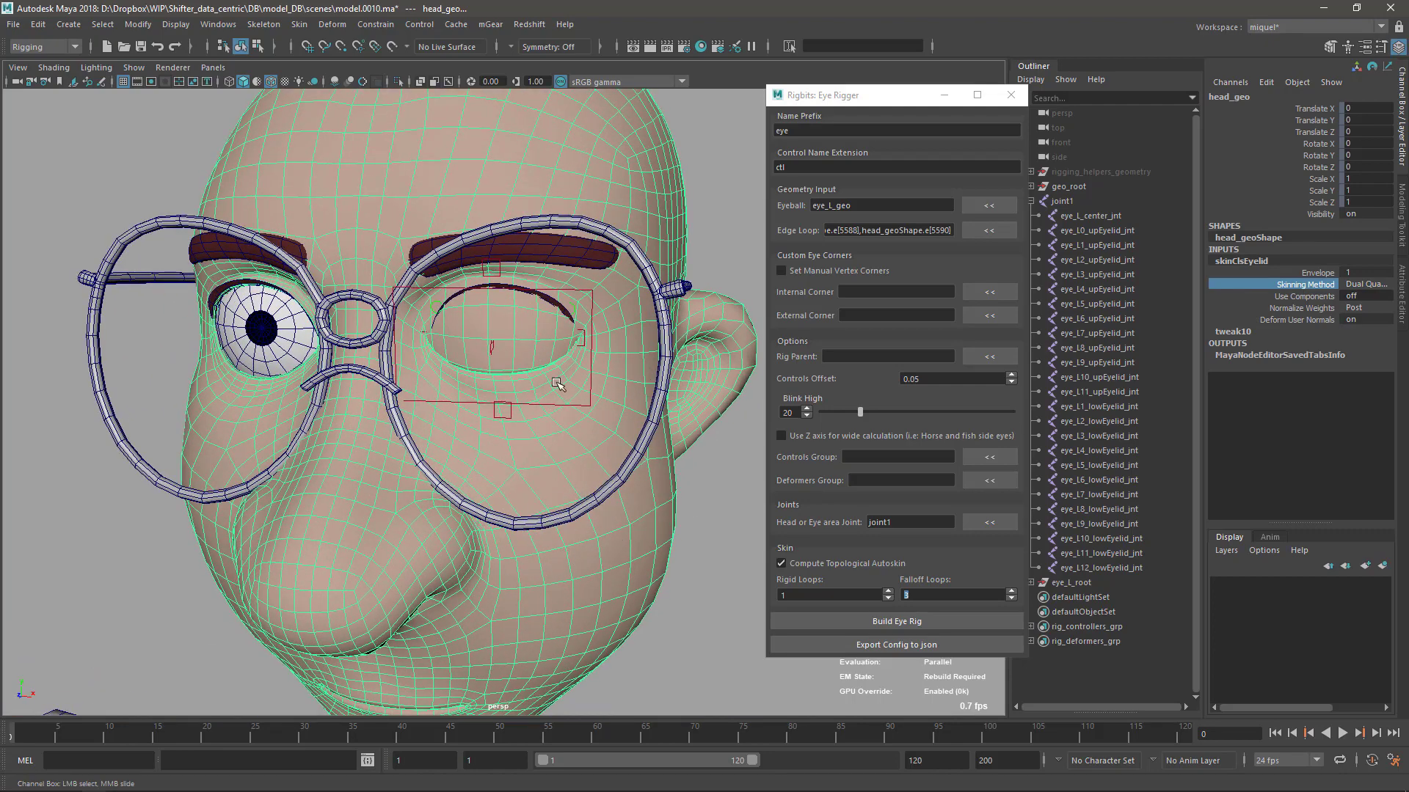
pyautogui.scroll(4, 521, 375)
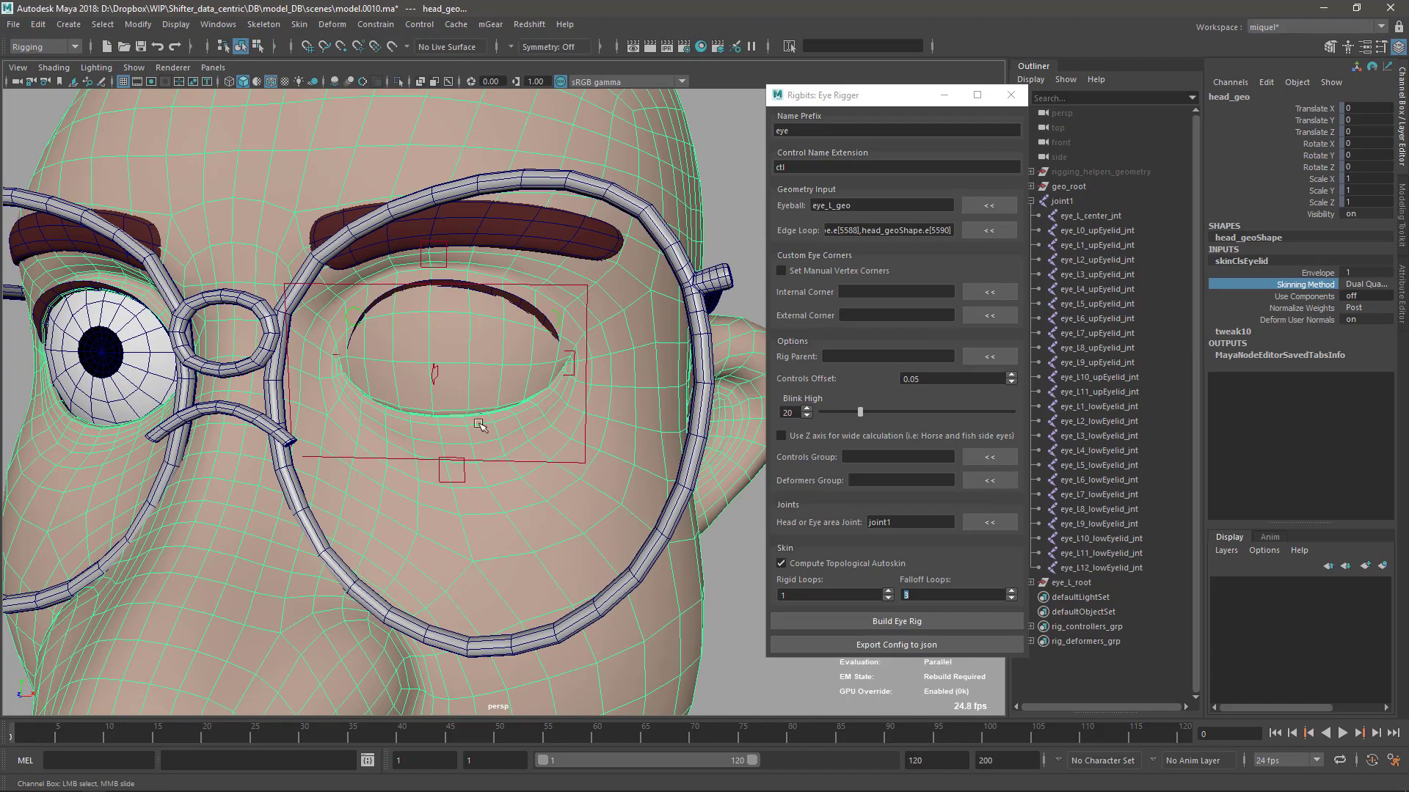
pyautogui.keyDown('alt'); pyautogui.moveTo(481, 425); pyautogui.dragTo(463, 403); pyautogui.keyUp('alt')
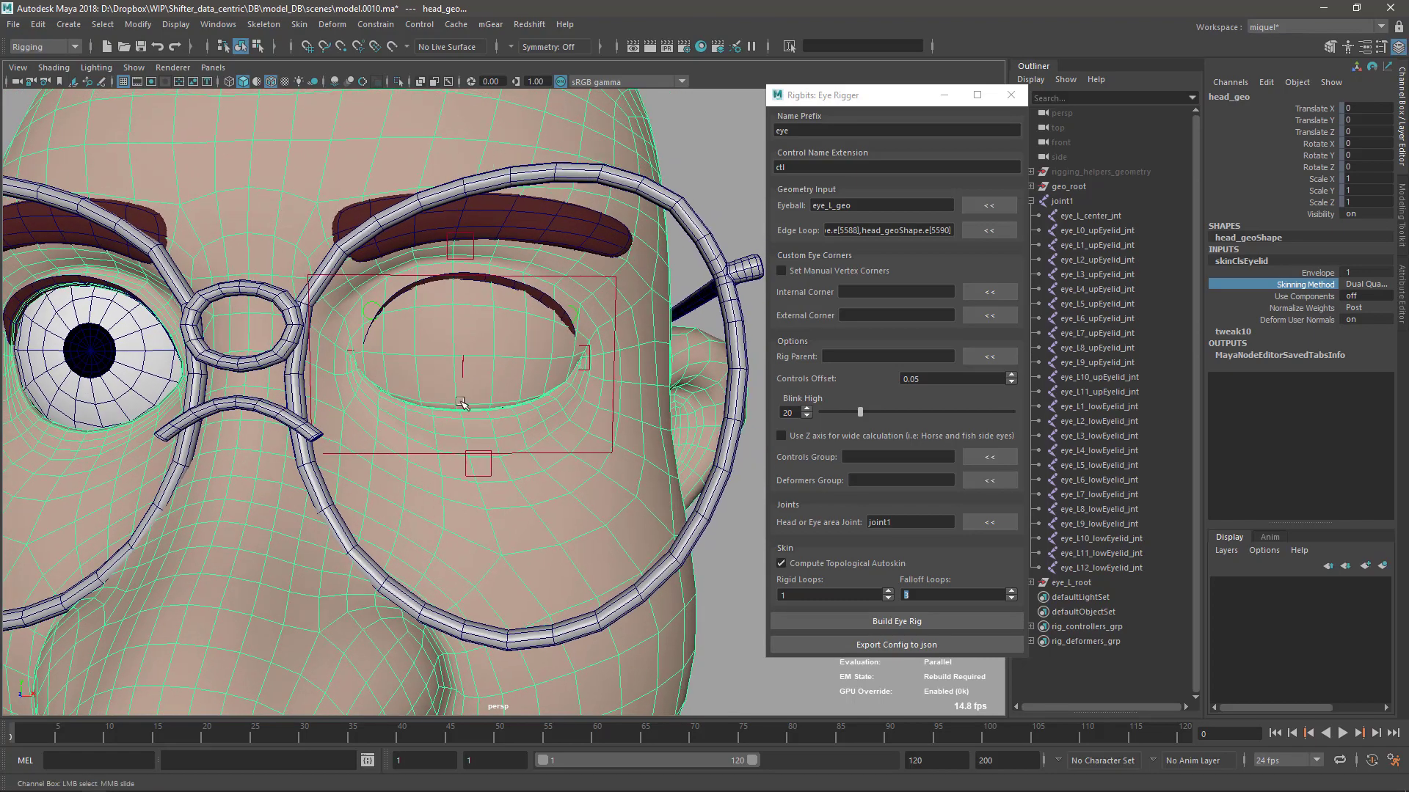
# Step: Select eye_L_over_ctl again and set its Blink attribute to 0
pyautogui.click(515, 454)
pyautogui.keyDown('alt'); pyautogui.moveTo(515, 456); pyautogui.dragTo(579, 462); pyautogui.keyUp('alt')
pyautogui.scroll(2, 550, 477)
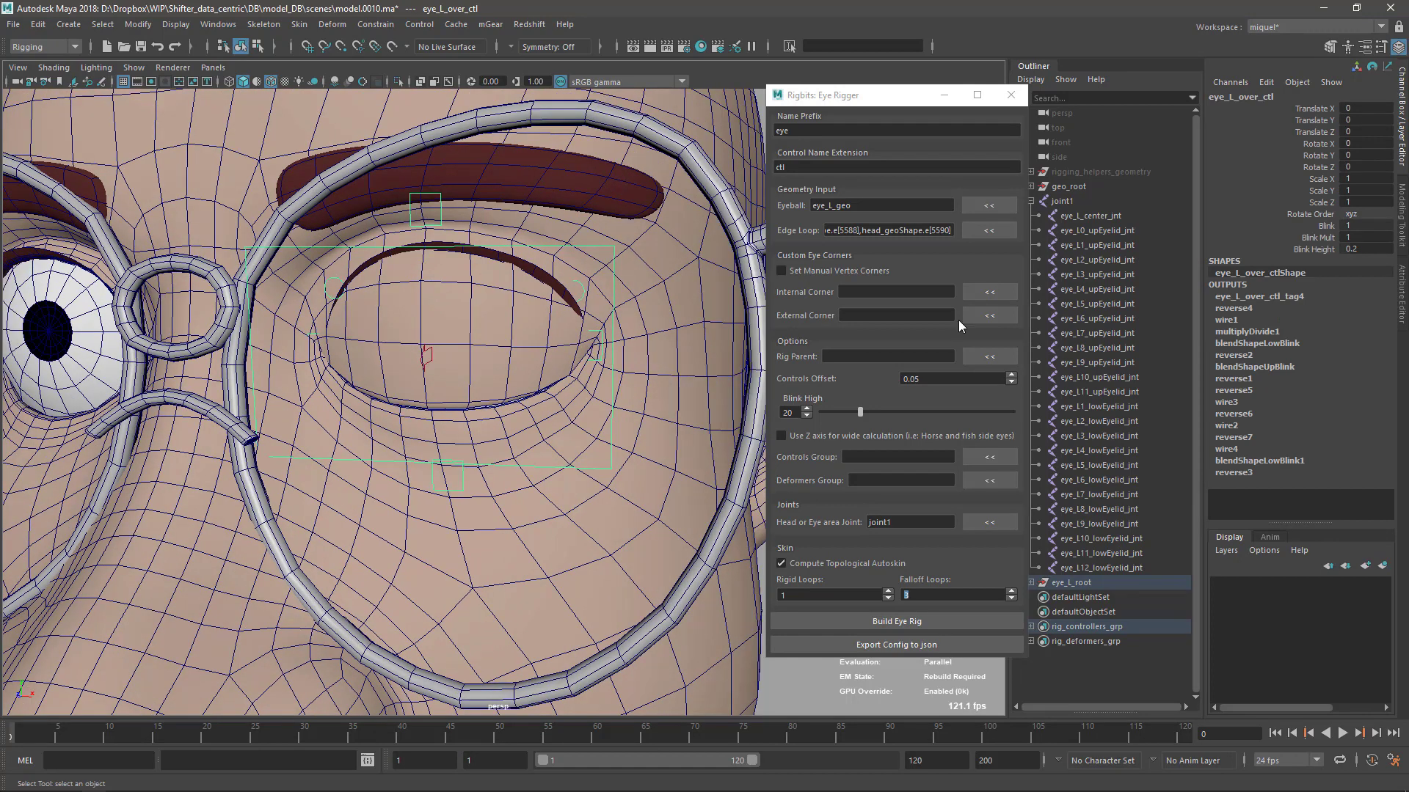
pyautogui.click(1327, 226)
pyautogui.moveTo(627, 397); pyautogui.dragTo(484, 341, button='middle')
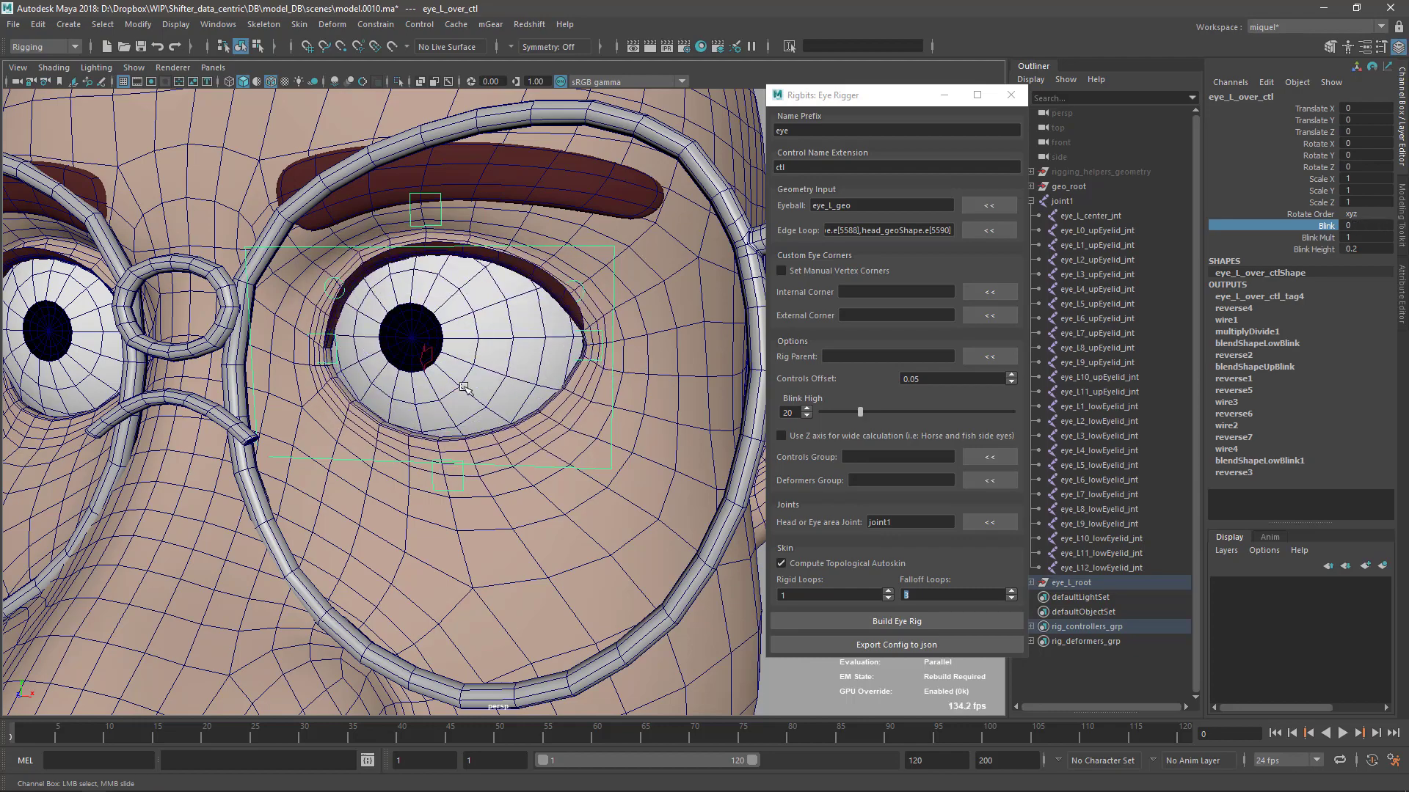
# Step: Examine the open left eyelid and its surrounding edge loops from several angles, keeping the Eye Rigger window clear of the eye
pyautogui.keyDown('alt'); pyautogui.moveTo(484, 341); pyautogui.dragTo(552, 310); pyautogui.keyUp('alt')
pyautogui.keyDown('alt'); pyautogui.moveTo(551, 309); pyautogui.dragTo(598, 348, button='right'); pyautogui.keyUp('alt')
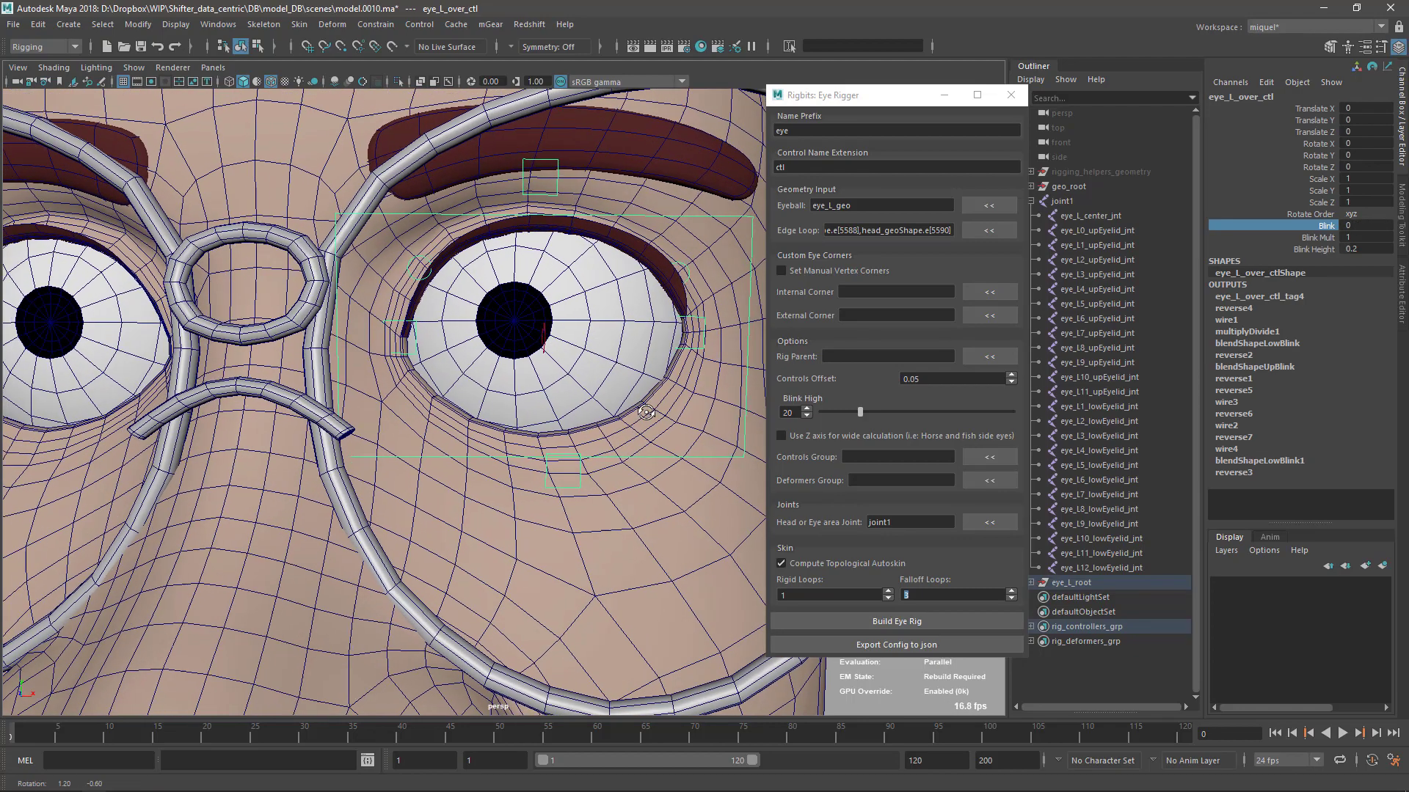
pyautogui.keyDown('alt'); pyautogui.moveTo(597, 349); pyautogui.dragTo(585, 337, button='middle'); pyautogui.keyUp('alt')
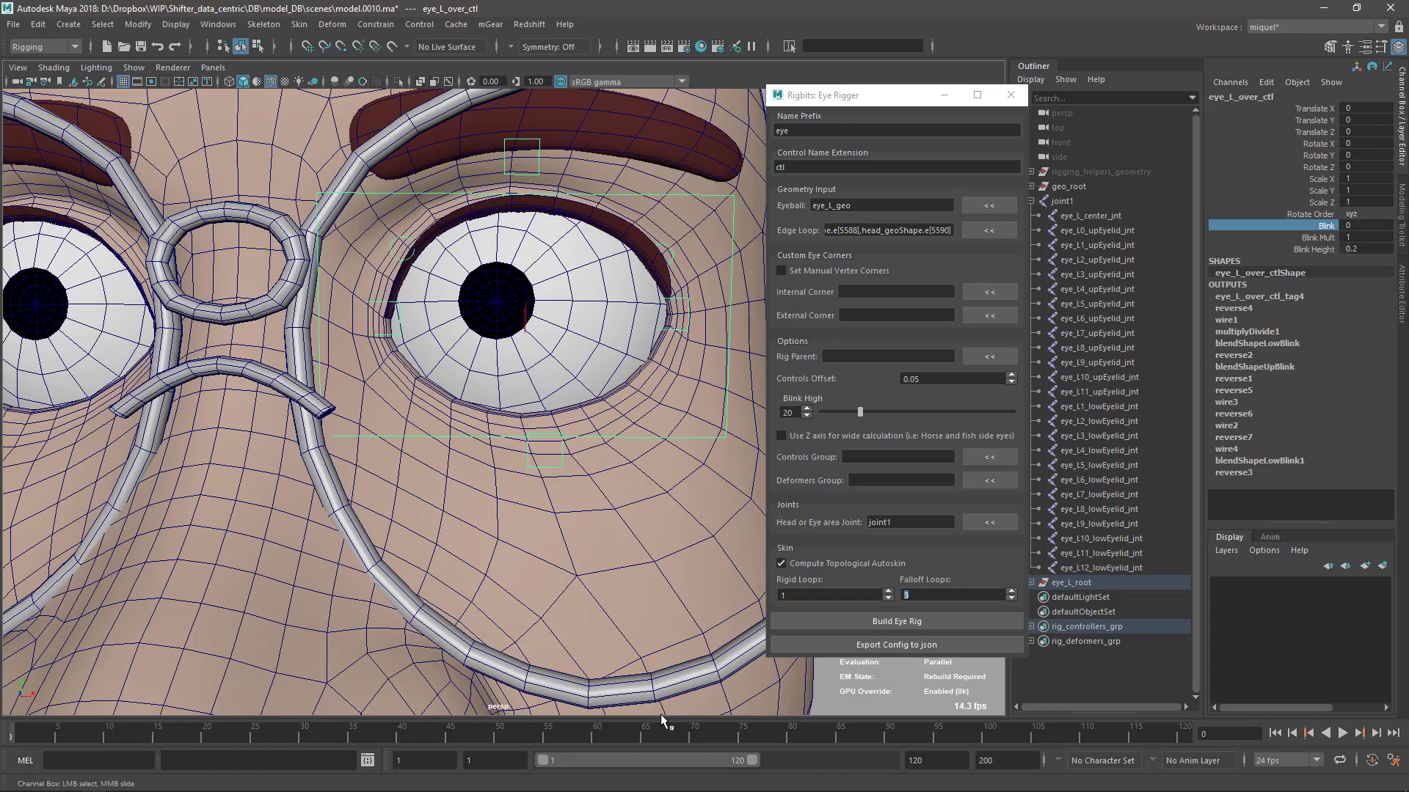
pyautogui.keyDown('alt'); pyautogui.moveTo(489, 487); pyautogui.dragTo(457, 455, button='right'); pyautogui.keyUp('alt')
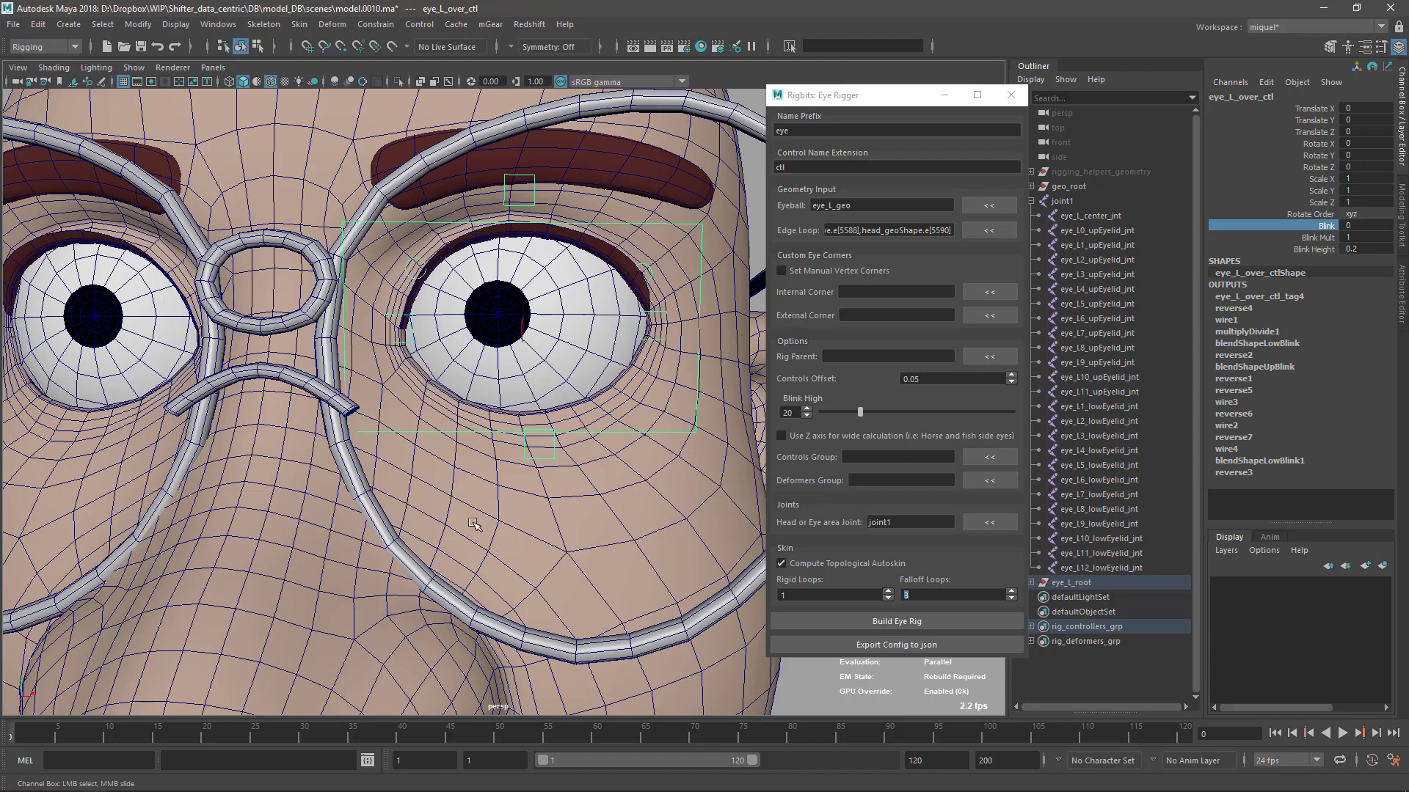
pyautogui.keyDown('alt'); pyautogui.moveTo(611, 401); pyautogui.dragTo(604, 393); pyautogui.keyUp('alt')
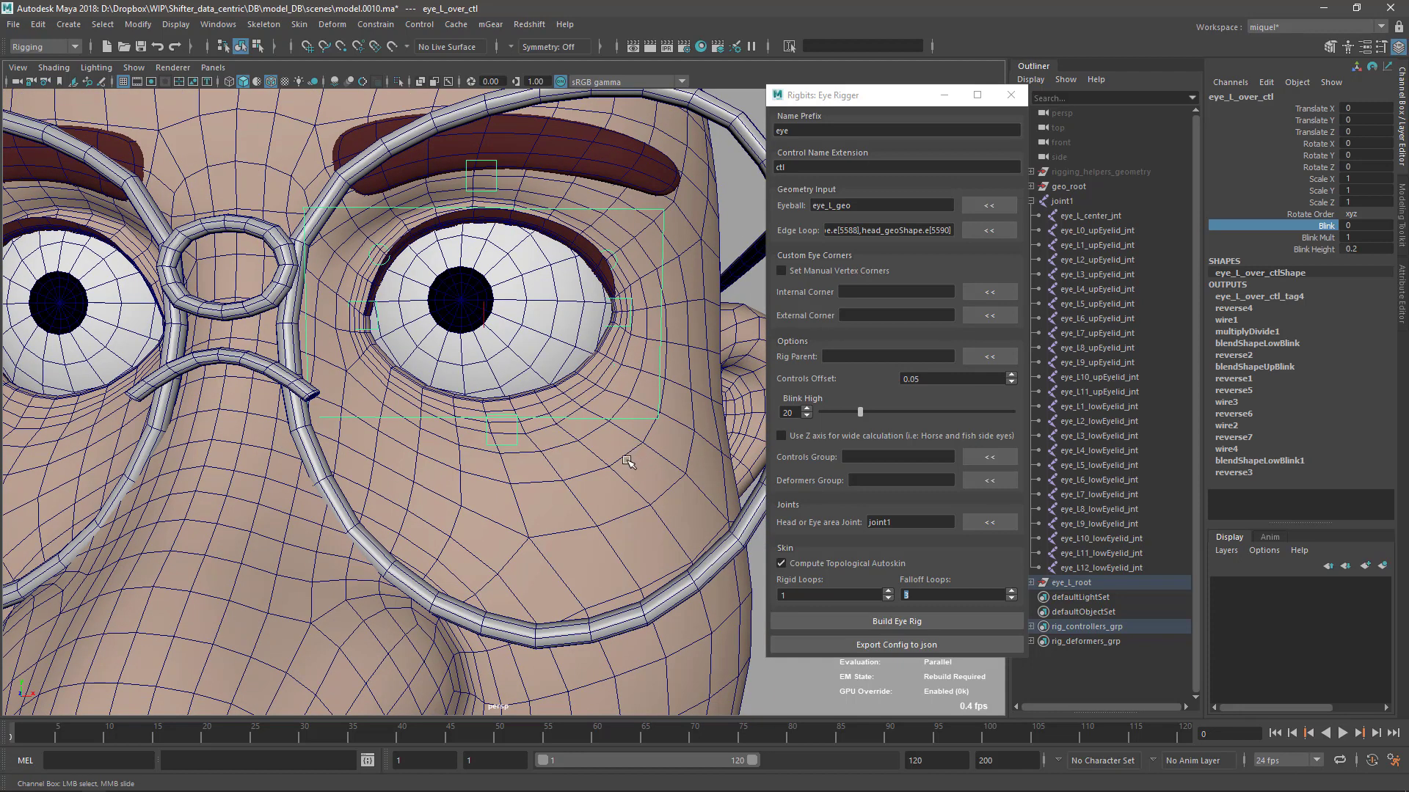
pyautogui.keyDown('alt'); pyautogui.moveTo(629, 463); pyautogui.dragTo(652, 400); pyautogui.keyUp('alt')
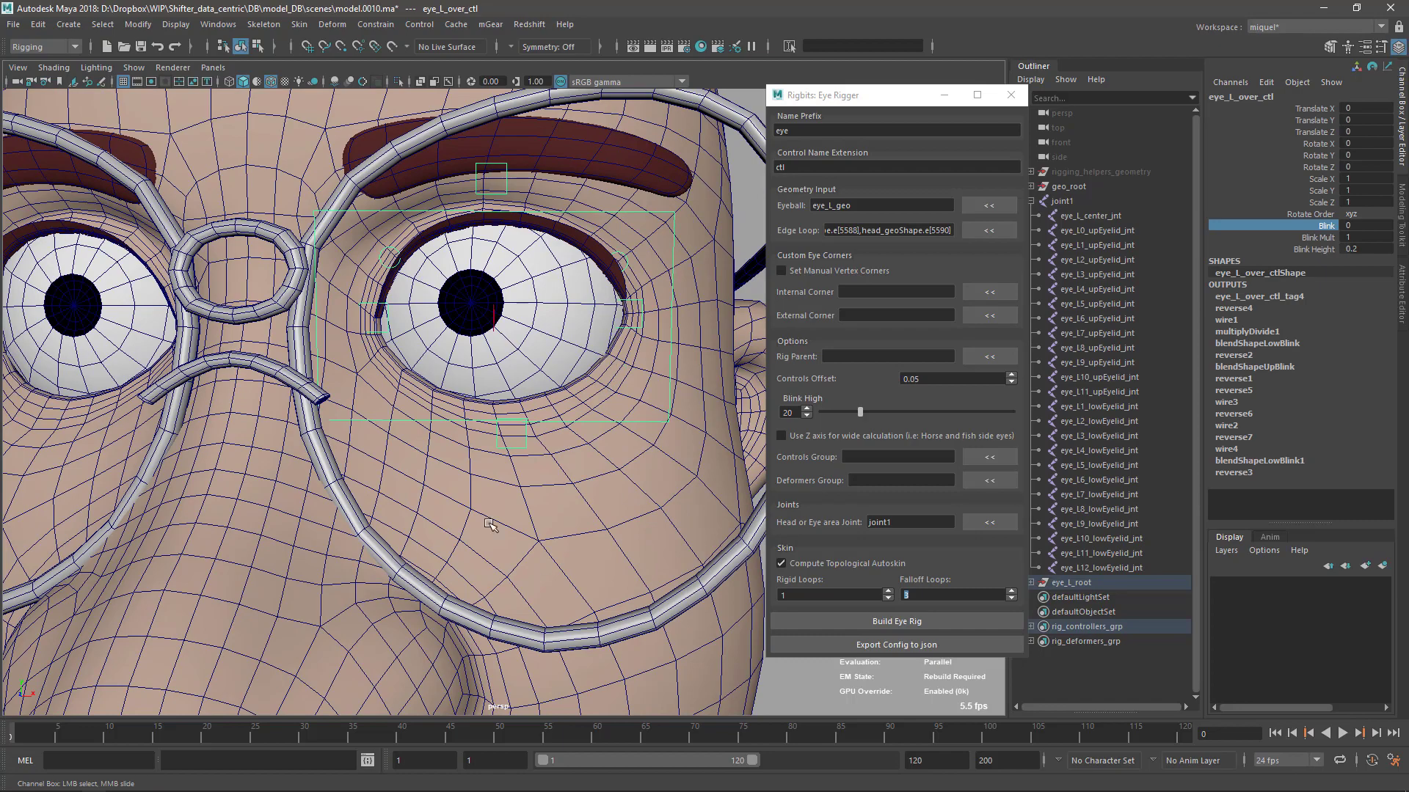
pyautogui.keyDown('alt'); pyautogui.moveTo(573, 419); pyautogui.dragTo(497, 475); pyautogui.keyUp('alt')
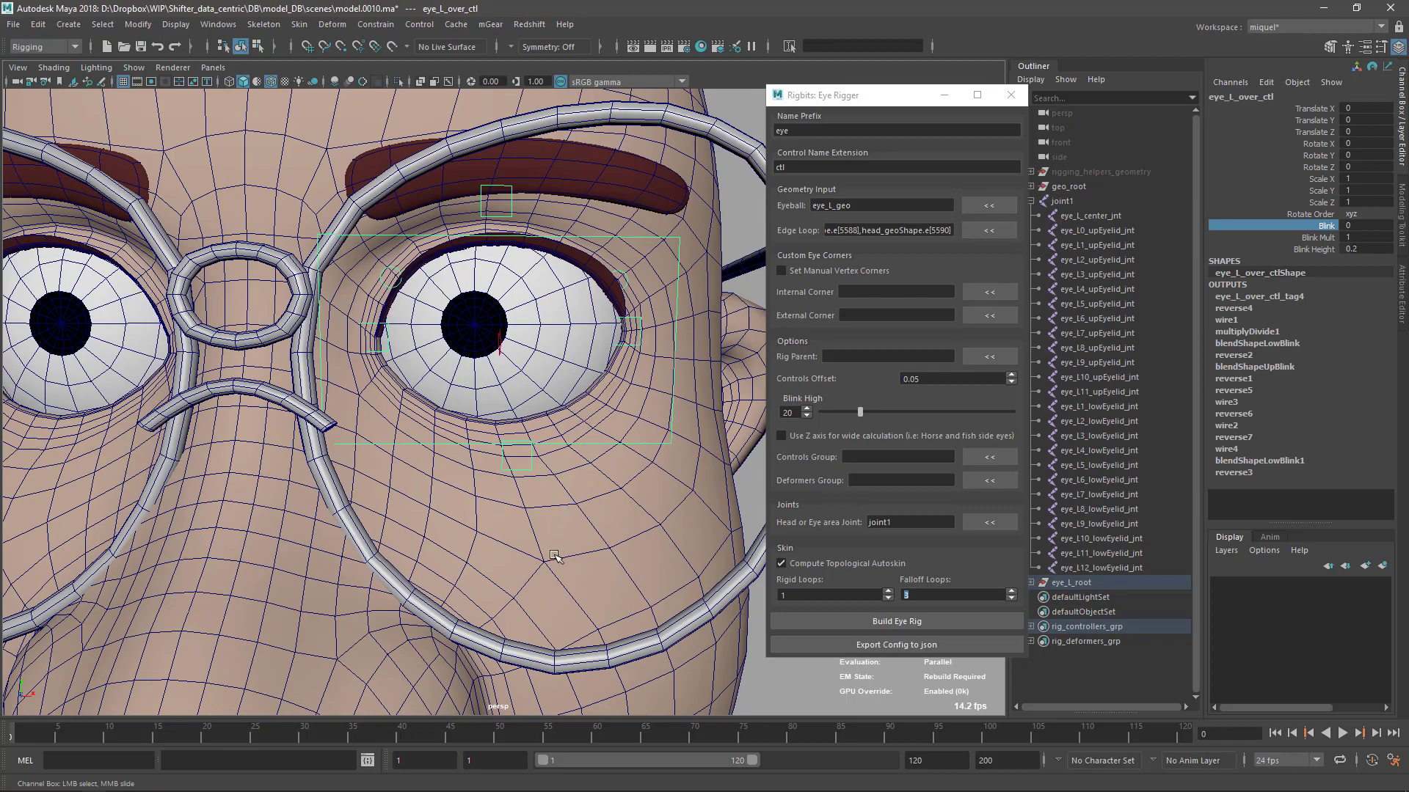
pyautogui.keyDown('alt'); pyautogui.moveTo(591, 475); pyautogui.dragTo(479, 323); pyautogui.keyUp('alt')
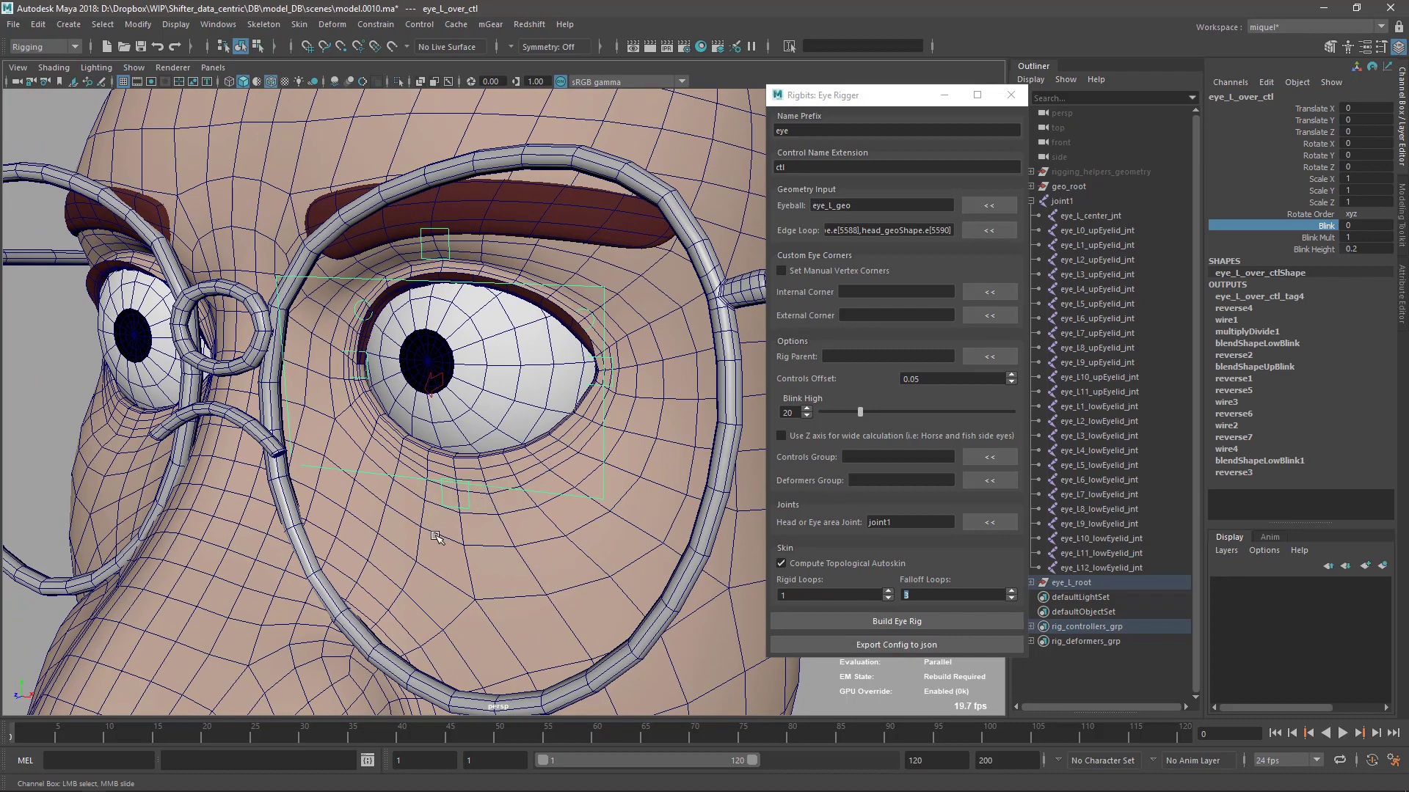
pyautogui.keyDown('alt'); pyautogui.moveTo(429, 525); pyautogui.dragTo(467, 406); pyautogui.keyUp('alt')
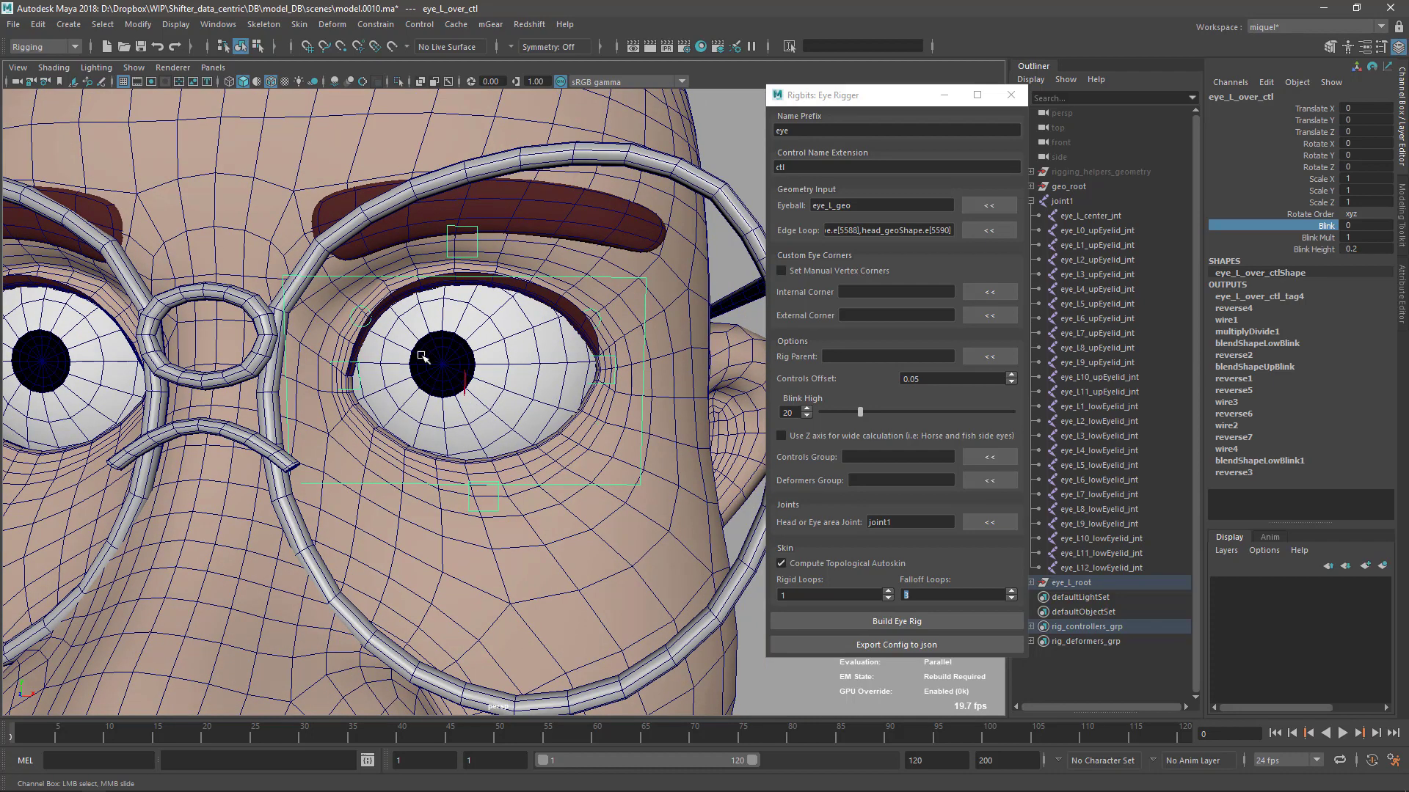
pyautogui.keyDown('alt'); pyautogui.moveTo(423, 357); pyautogui.dragTo(418, 322, button='middle'); pyautogui.keyUp('alt')
pyautogui.keyDown('alt'); pyautogui.moveTo(420, 321); pyautogui.dragTo(514, 277); pyautogui.keyUp('alt')
pyautogui.keyDown('alt'); pyautogui.moveTo(523, 275); pyautogui.dragTo(572, 264, button='middle'); pyautogui.keyUp('alt')
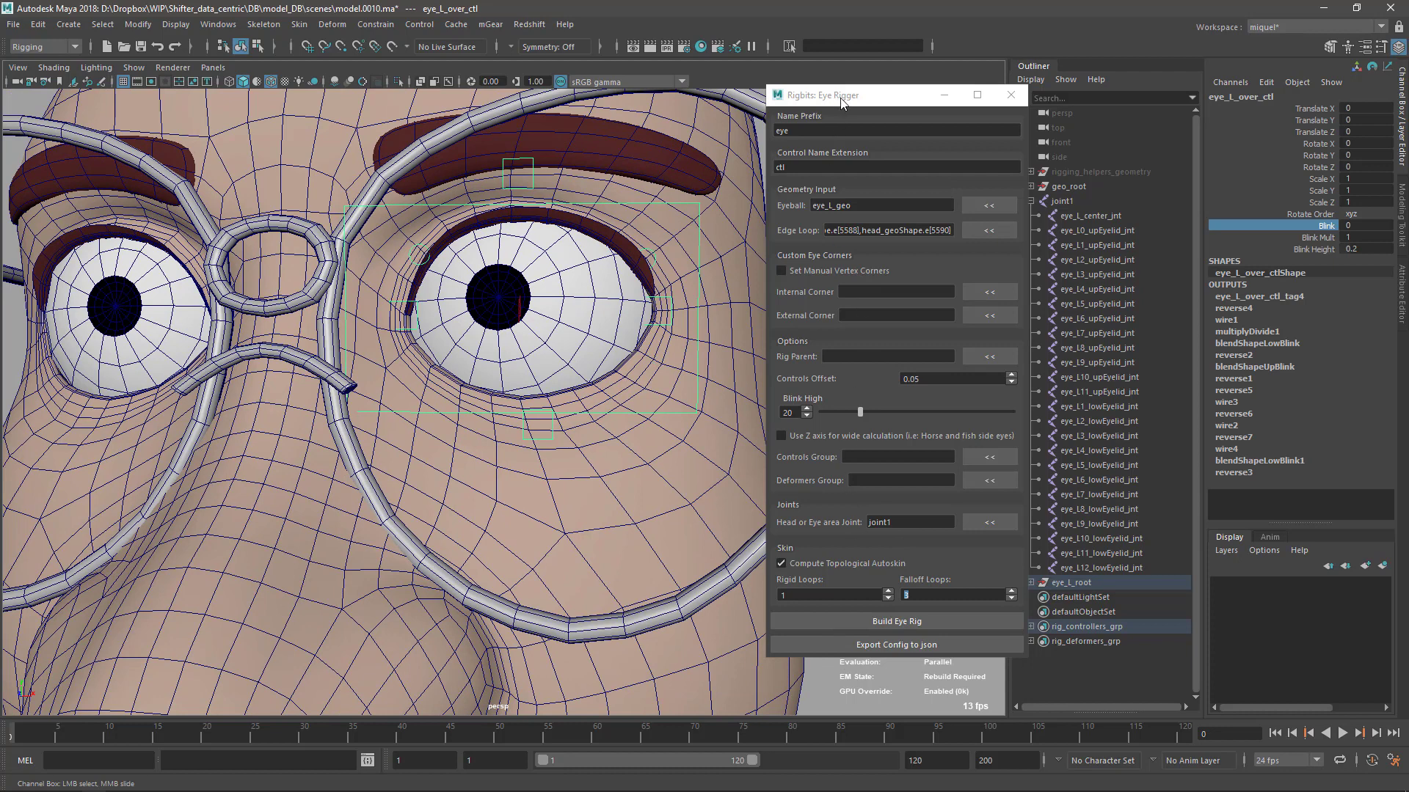
pyautogui.moveTo(842, 101); pyautogui.dragTo(867, 98)
pyautogui.keyDown('alt'); pyautogui.moveTo(643, 425); pyautogui.dragTo(586, 471); pyautogui.keyUp('alt')
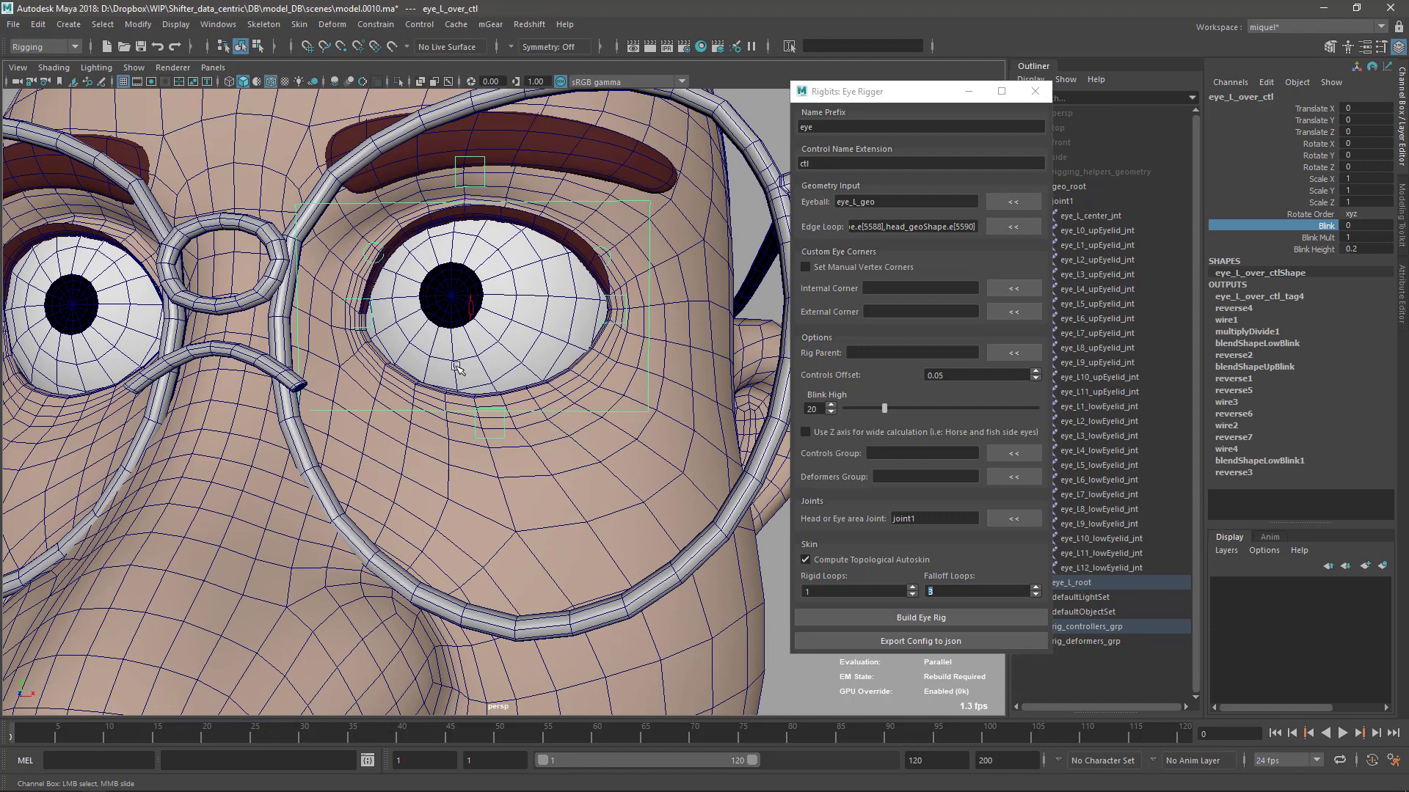
pyautogui.scroll(3, 455, 367)
pyautogui.click(903, 94)
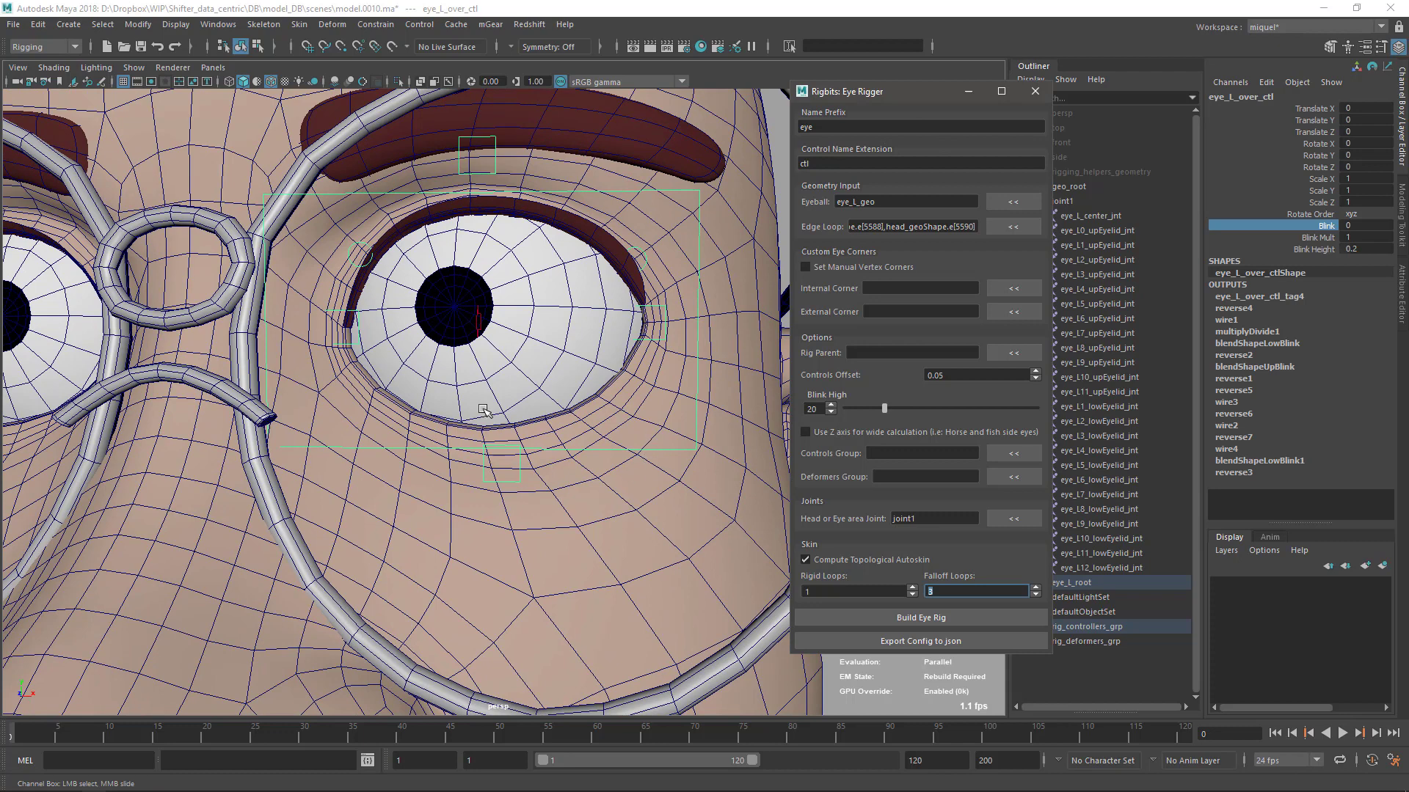
# Step: Hide the eyelashes_geo mesh so the left eyelid's edge is unobstructed
pyautogui.click(588, 232)
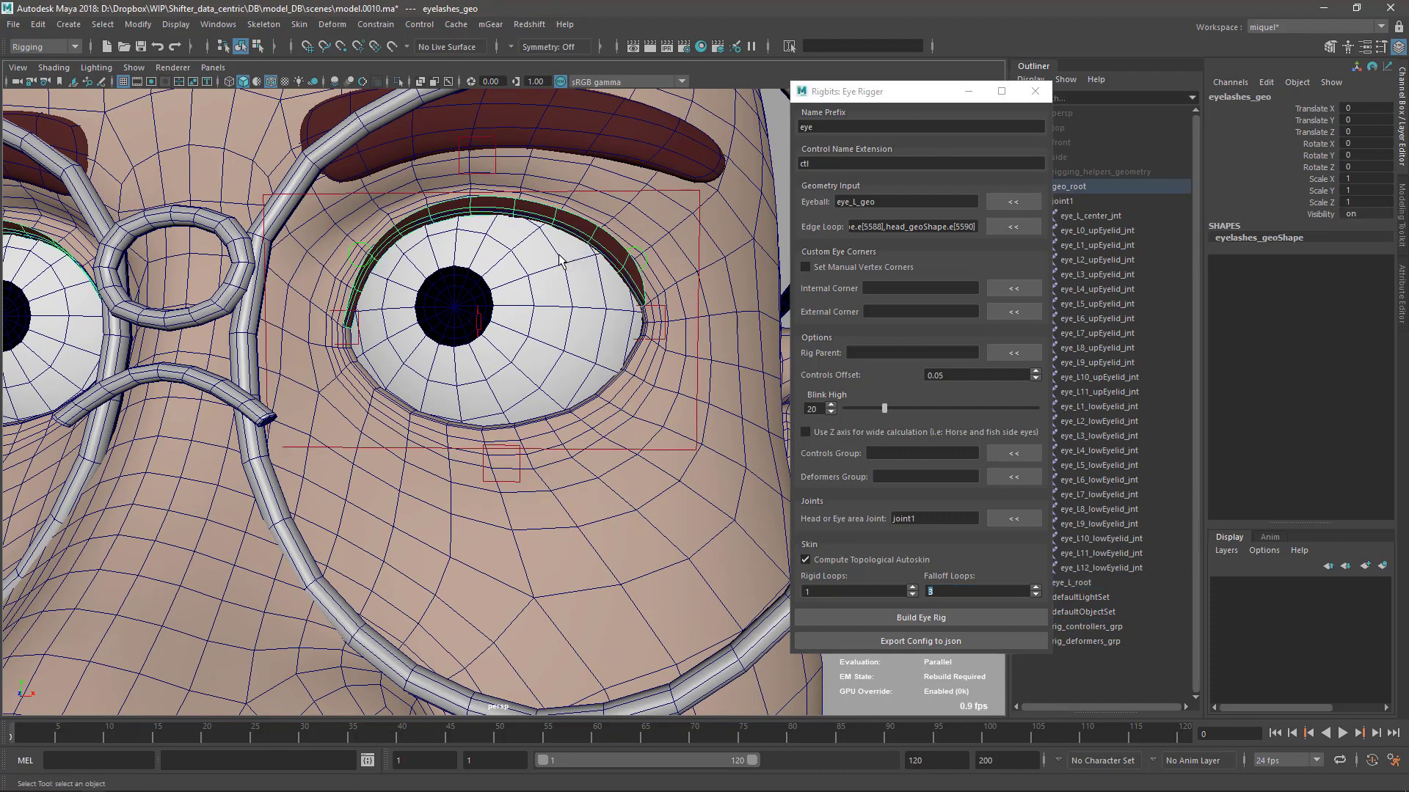
pyautogui.hotkey('ctrl', 'h')
pyautogui.scroll(-3, 525, 355)
pyautogui.keyDown('alt'); pyautogui.moveTo(525, 355); pyautogui.dragTo(513, 325); pyautogui.keyUp('alt')
pyautogui.scroll(3, 449, 271)
pyautogui.keyDown('alt'); pyautogui.moveTo(564, 206); pyautogui.dragTo(645, 370); pyautogui.keyUp('alt')
pyautogui.moveTo(916, 96); pyautogui.dragTo(904, 90)
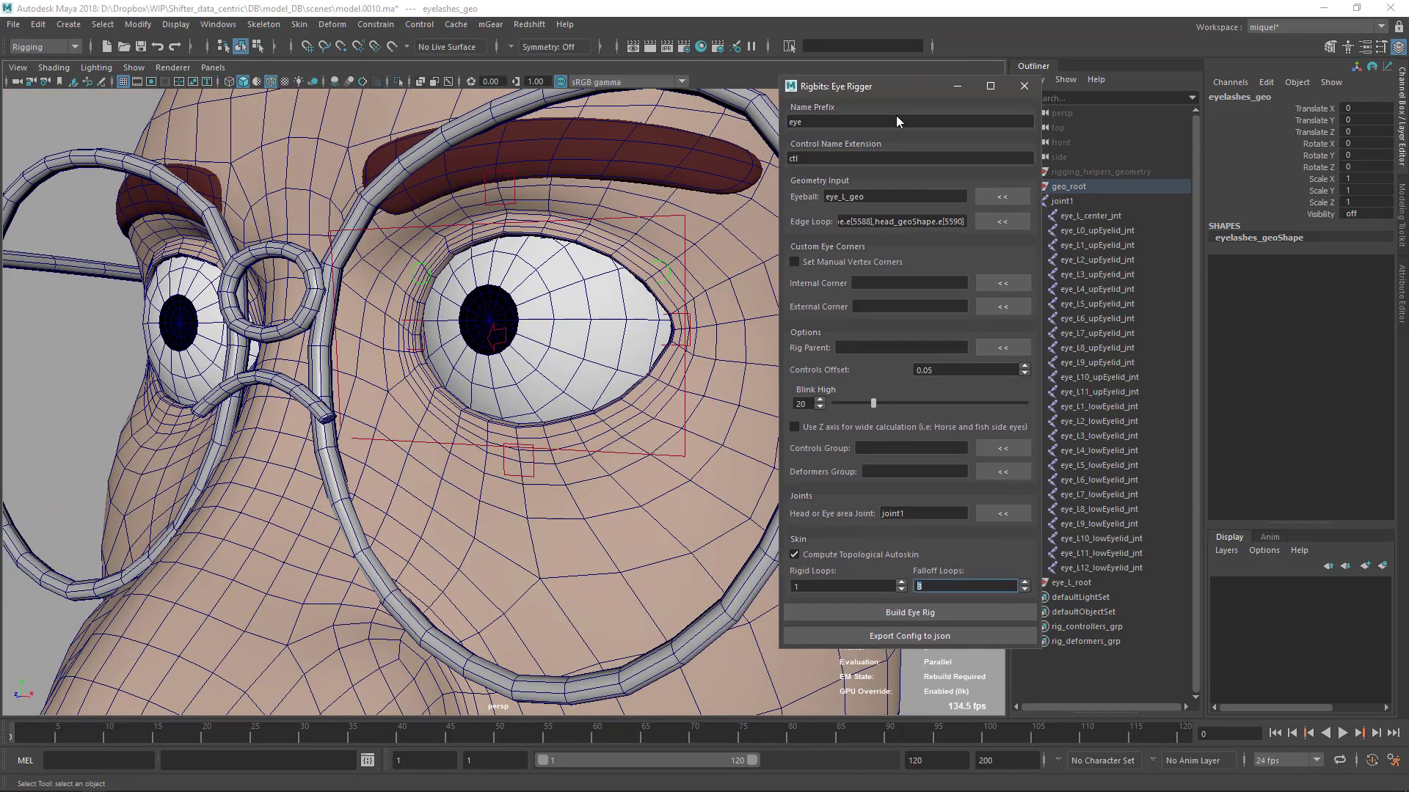
# Step: Set Blink to 1 on eye_L_over_ctl and inspect the closed eyelid seam up close
pyautogui.click(610, 457)
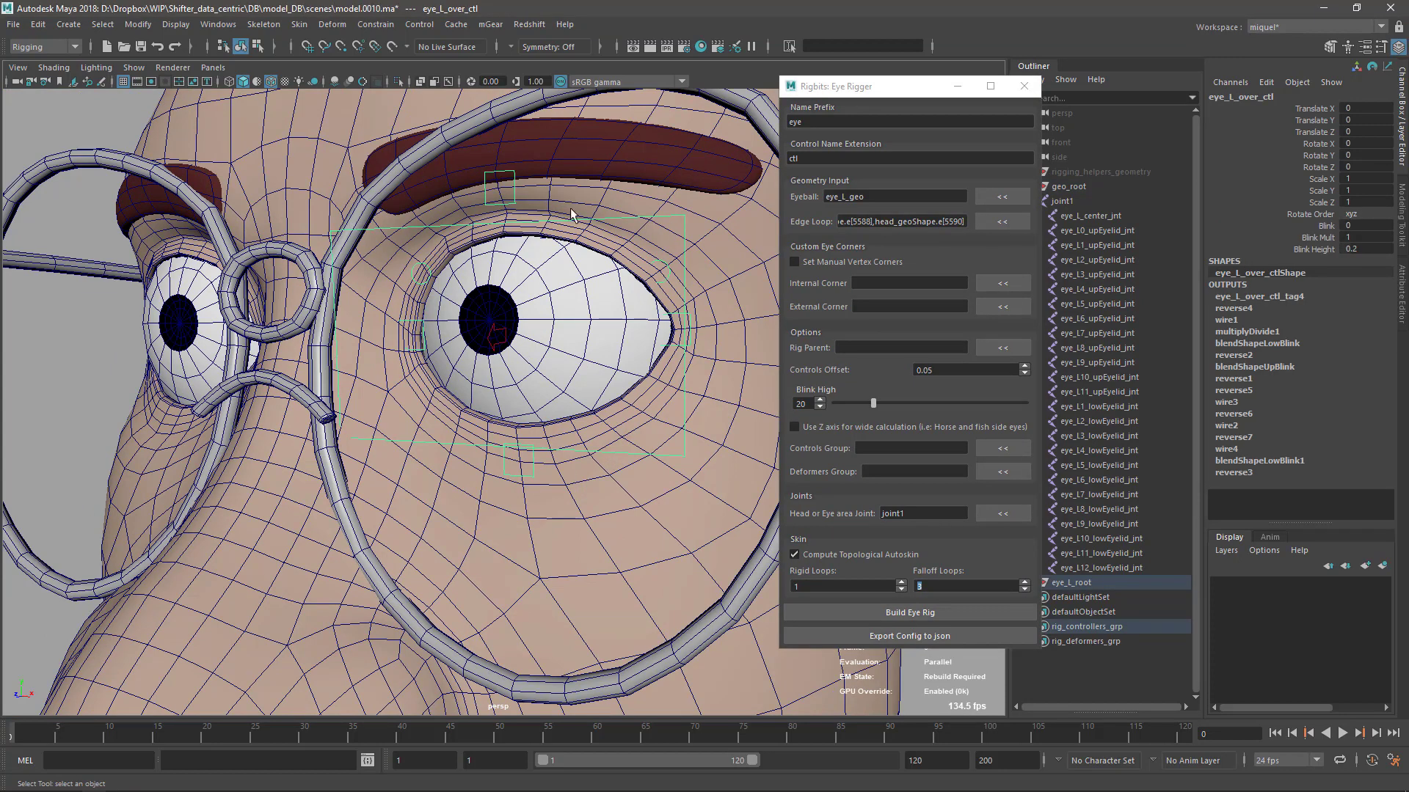
pyautogui.click(1326, 226)
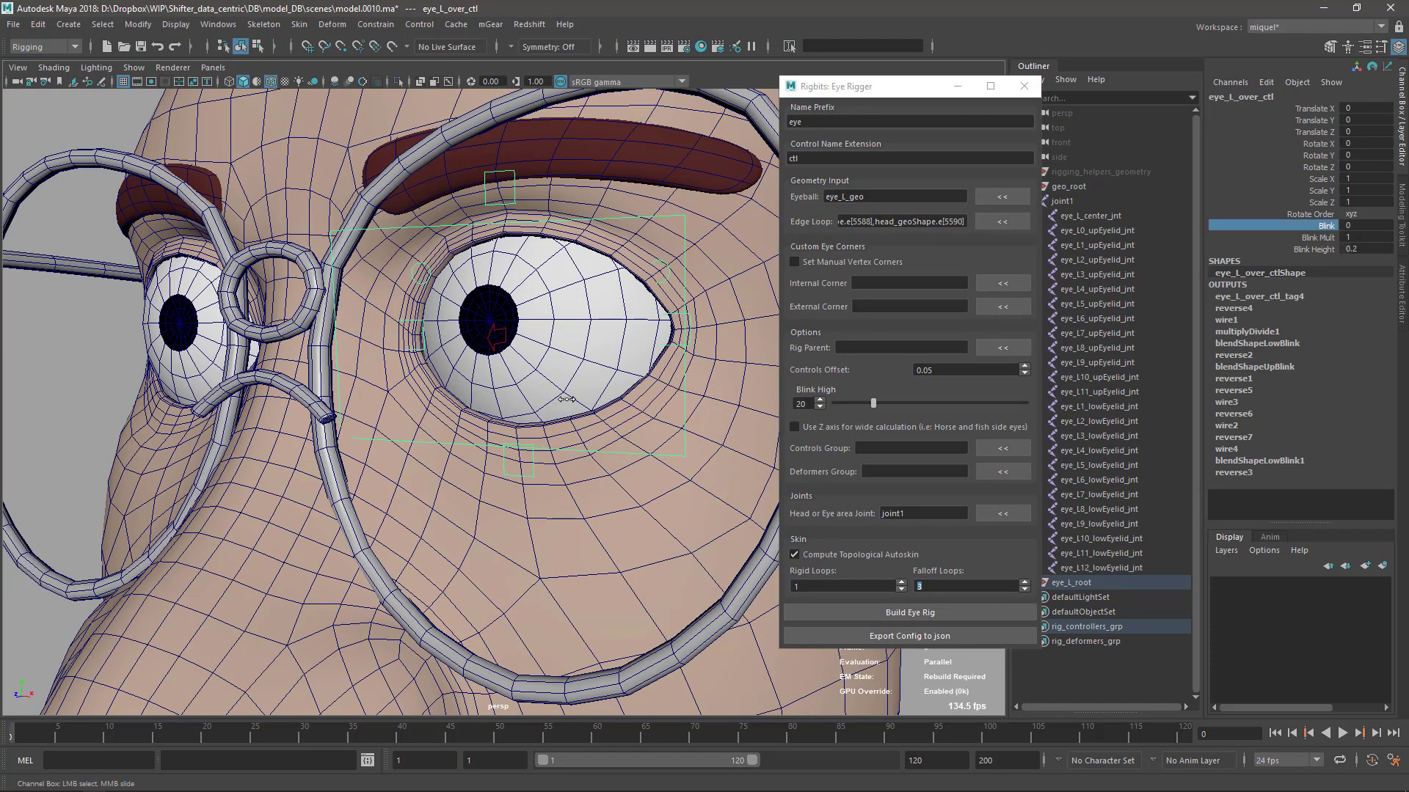
pyautogui.moveTo(567, 400); pyautogui.dragTo(501, 384, button='middle')
pyautogui.moveTo(515, 449); pyautogui.dragTo(554, 421, button='middle')
pyautogui.keyDown('alt'); pyautogui.moveTo(641, 474); pyautogui.dragTo(560, 407); pyautogui.keyUp('alt')
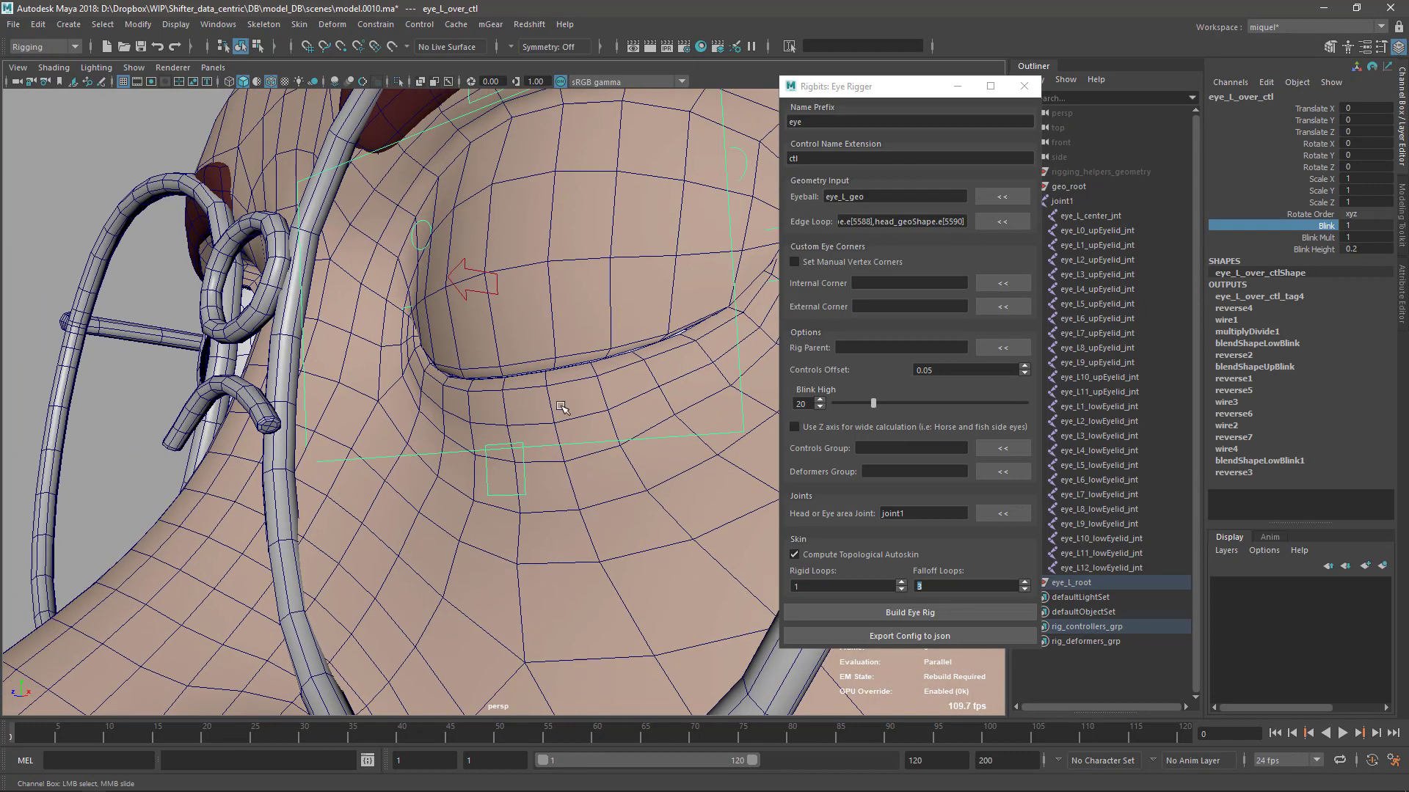
# Step: Test Blink Mult on eye_L_over_ctl at 1.05 against the closed eyelid seam, and return it to 1
pyautogui.keyDown('alt'); pyautogui.moveTo(569, 444); pyautogui.dragTo(624, 446, button='right'); pyautogui.keyUp('alt')
pyautogui.keyDown('alt'); pyautogui.moveTo(624, 447); pyautogui.dragTo(490, 377, button='middle'); pyautogui.keyUp('alt')
pyautogui.keyDown('alt'); pyautogui.moveTo(490, 377); pyautogui.dragTo(509, 374, button='right'); pyautogui.keyUp('alt')
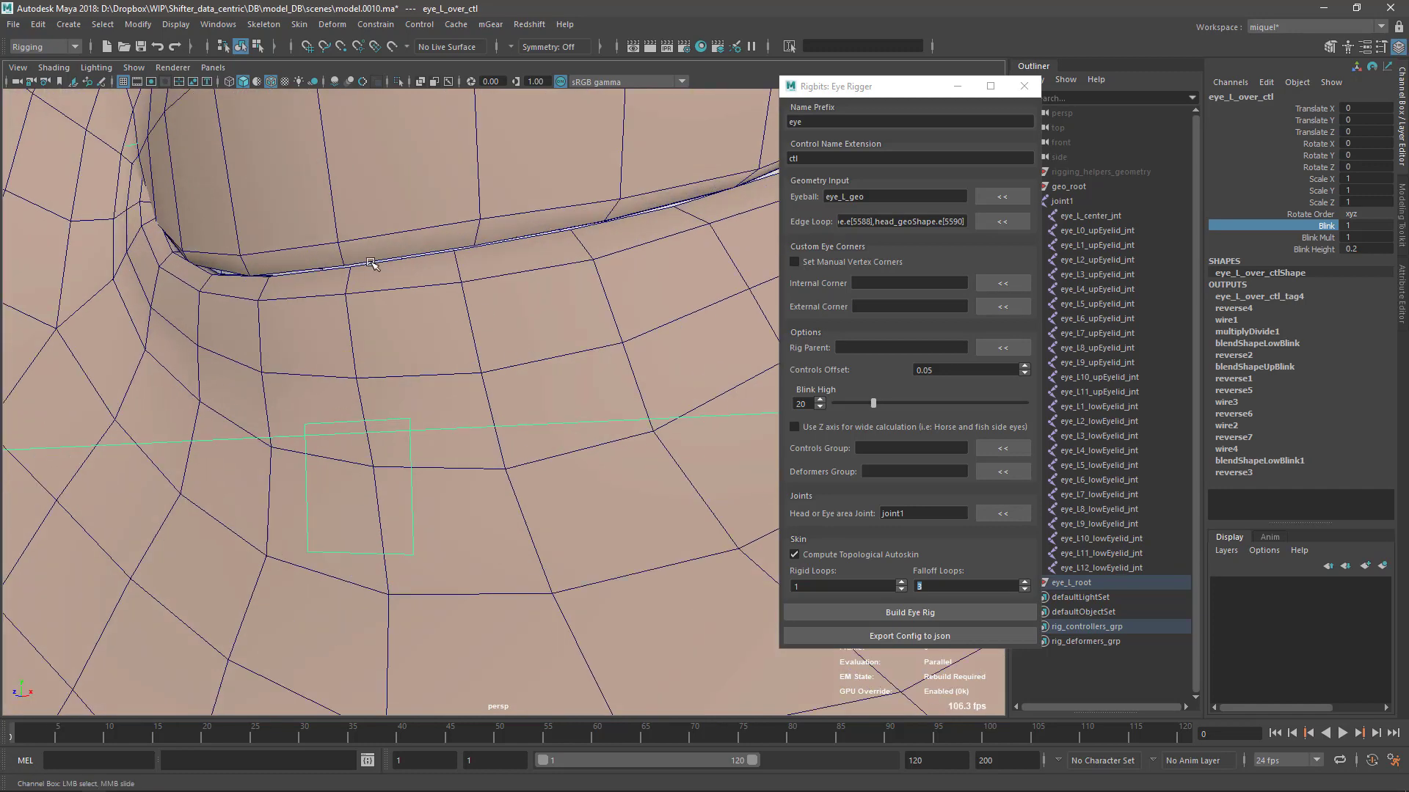
pyautogui.click(1320, 237)
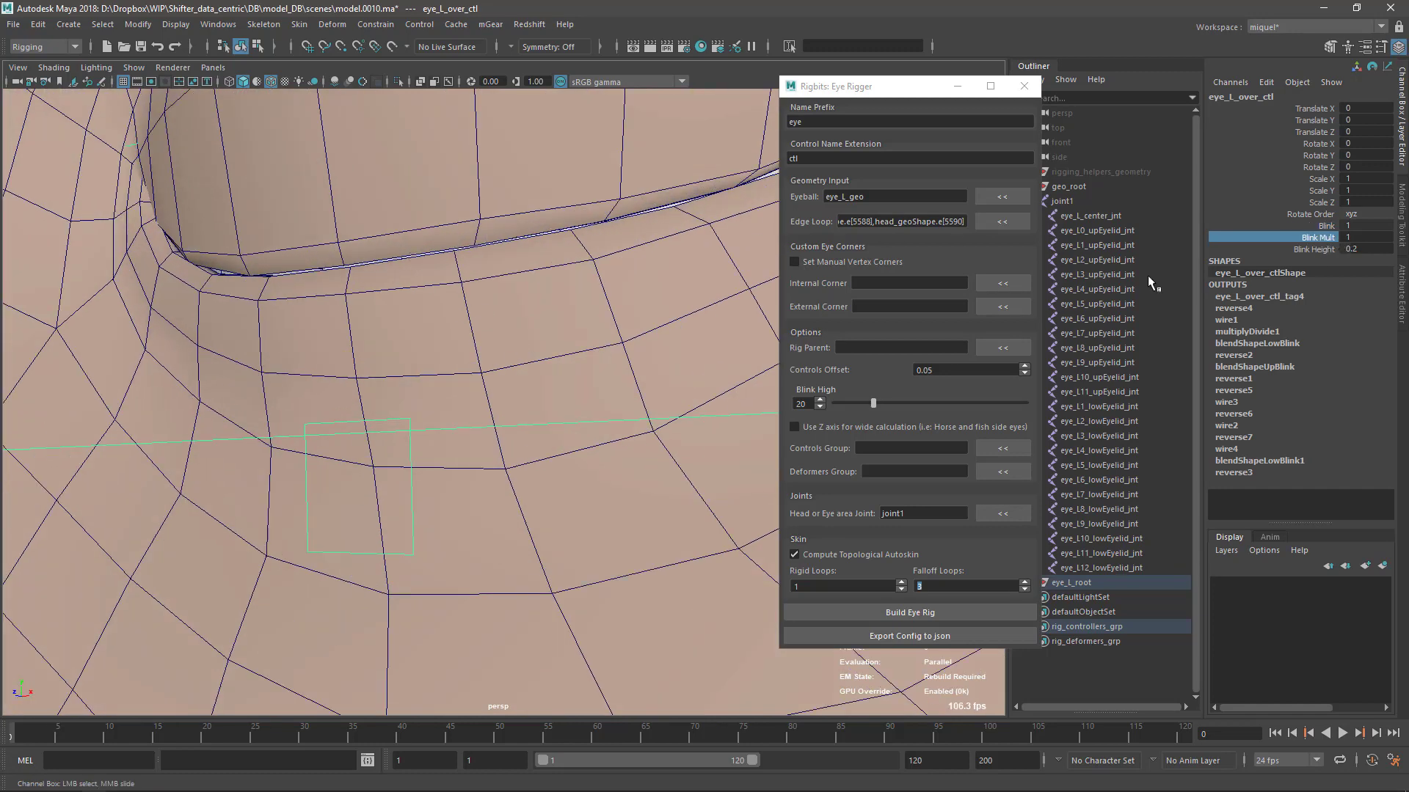
pyautogui.moveTo(499, 377)
pyautogui.mouseDown(button='middle')
pyautogui.moveTo(490, 367)
pyautogui.moveTo(503, 374)
pyautogui.mouseUp(button='middle')
pyautogui.keyDown('alt'); pyautogui.moveTo(536, 447); pyautogui.dragTo(629, 393); pyautogui.keyUp('alt')
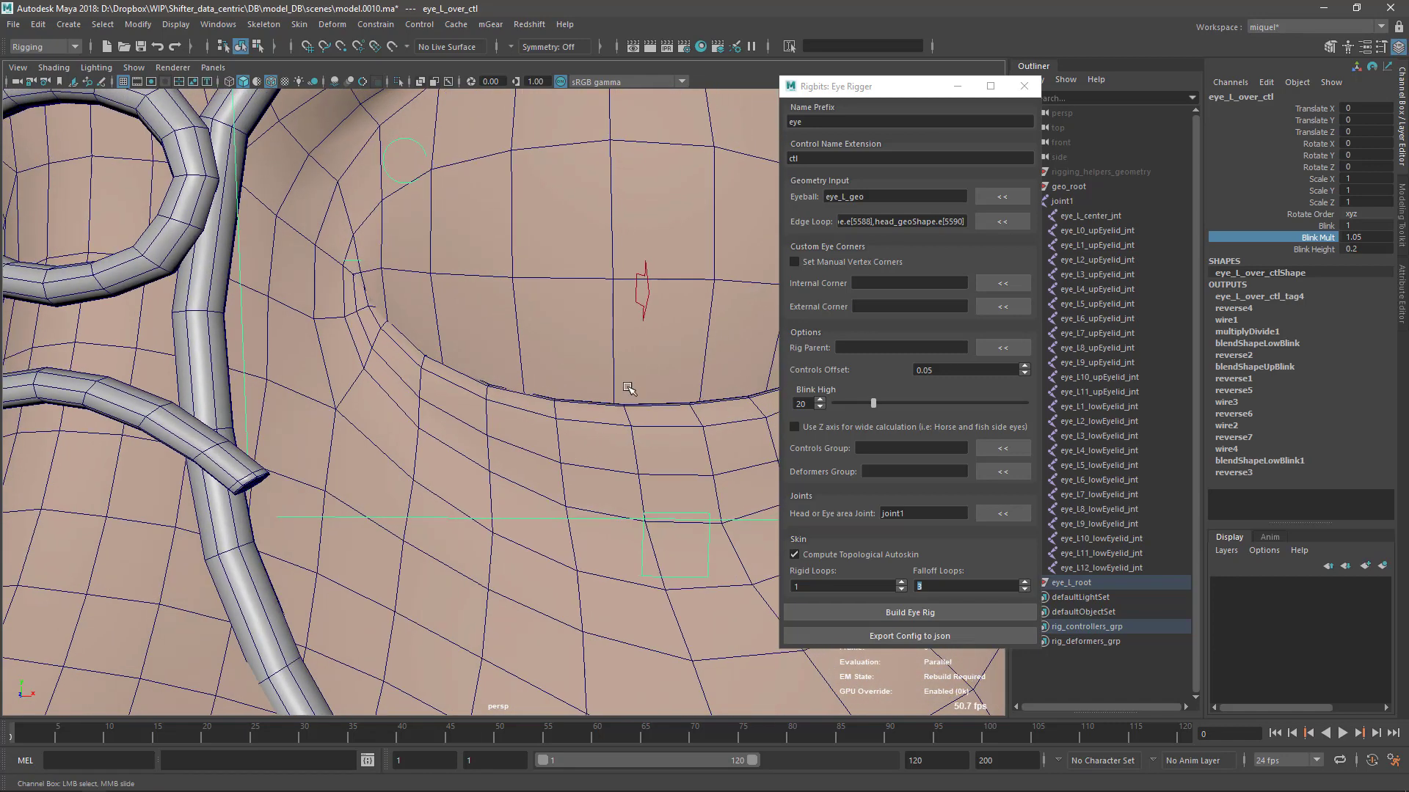
pyautogui.moveTo(628, 392); pyautogui.dragTo(557, 387, button='middle')
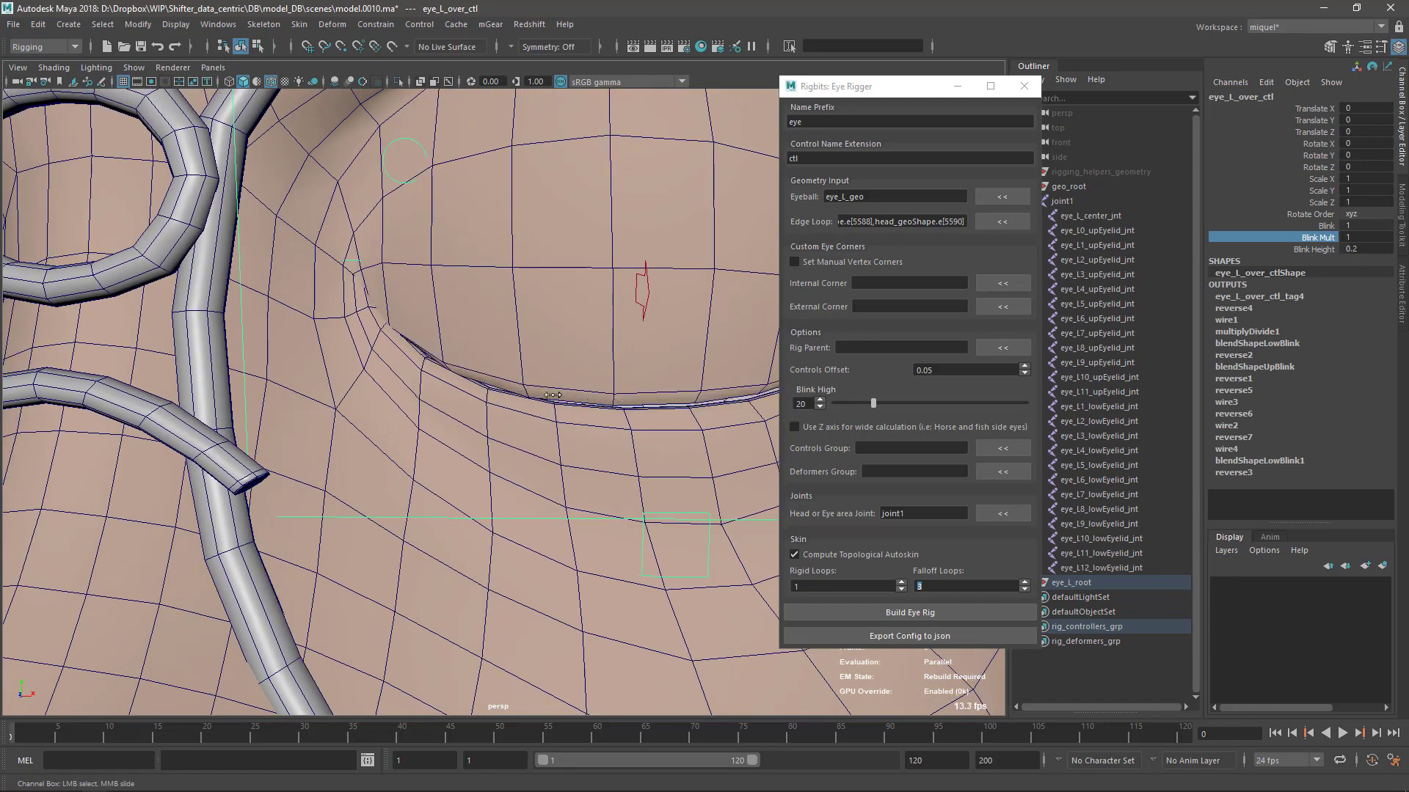
# Step: Set Blink Height to 0.5 on eye_L_over_ctl and reopen the eyelid by setting Blink to 0
pyautogui.click(1318, 250)
pyautogui.keyDown('alt'); pyautogui.moveTo(757, 403); pyautogui.dragTo(580, 411, button='middle'); pyautogui.keyUp('alt')
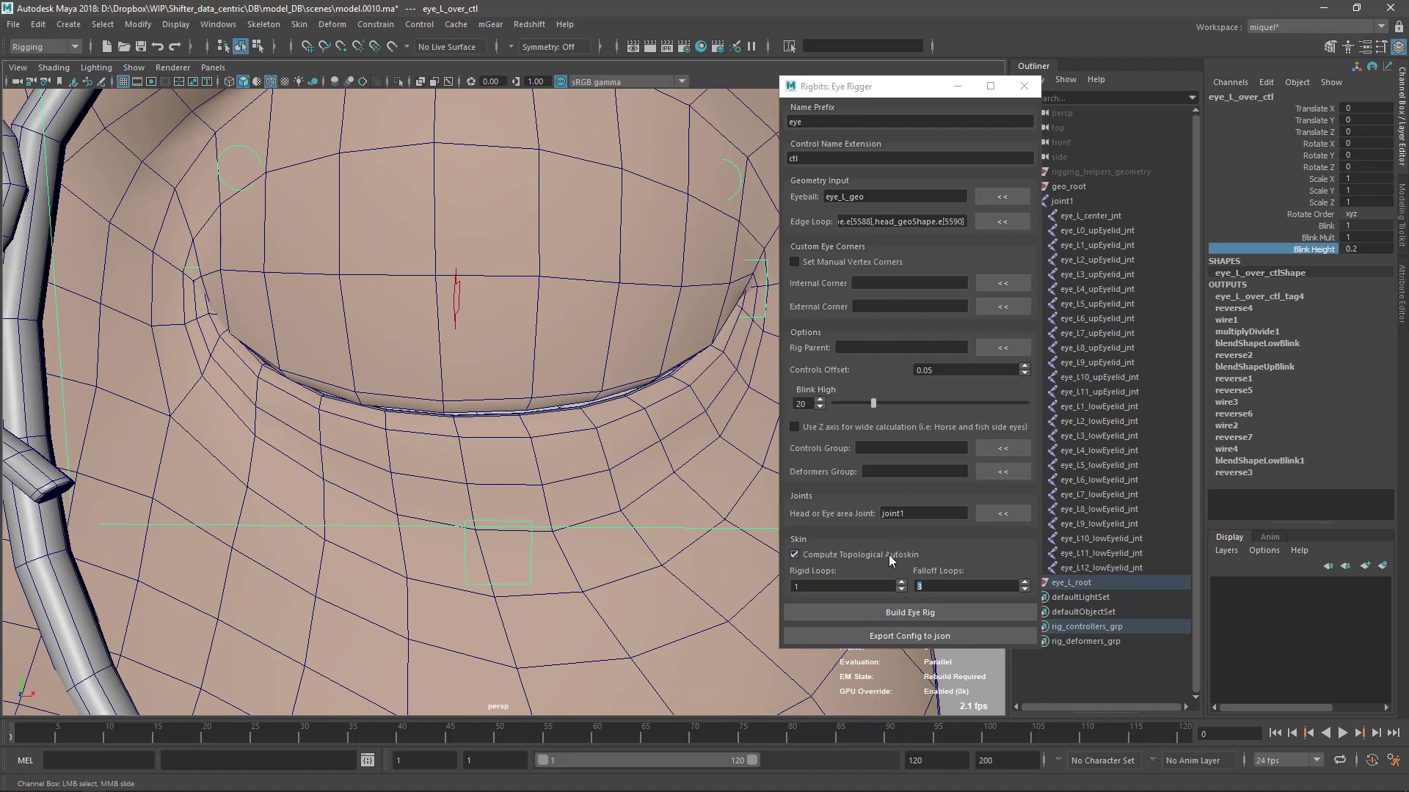
pyautogui.scroll(-3, 540, 518)
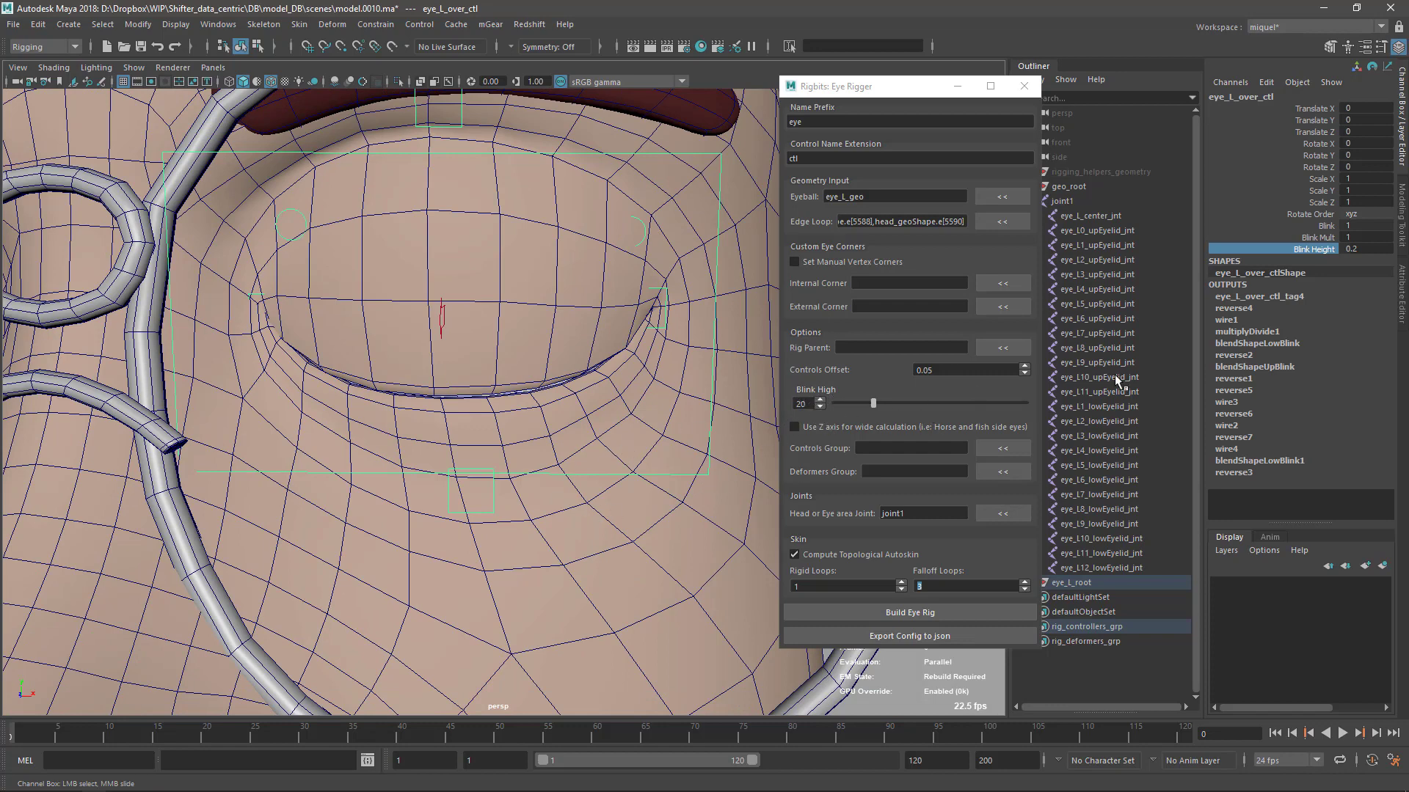
pyautogui.moveTo(578, 454)
pyautogui.mouseDown(button='middle')
pyautogui.moveTo(605, 442)
pyautogui.moveTo(602, 456)
pyautogui.mouseUp(button='middle')
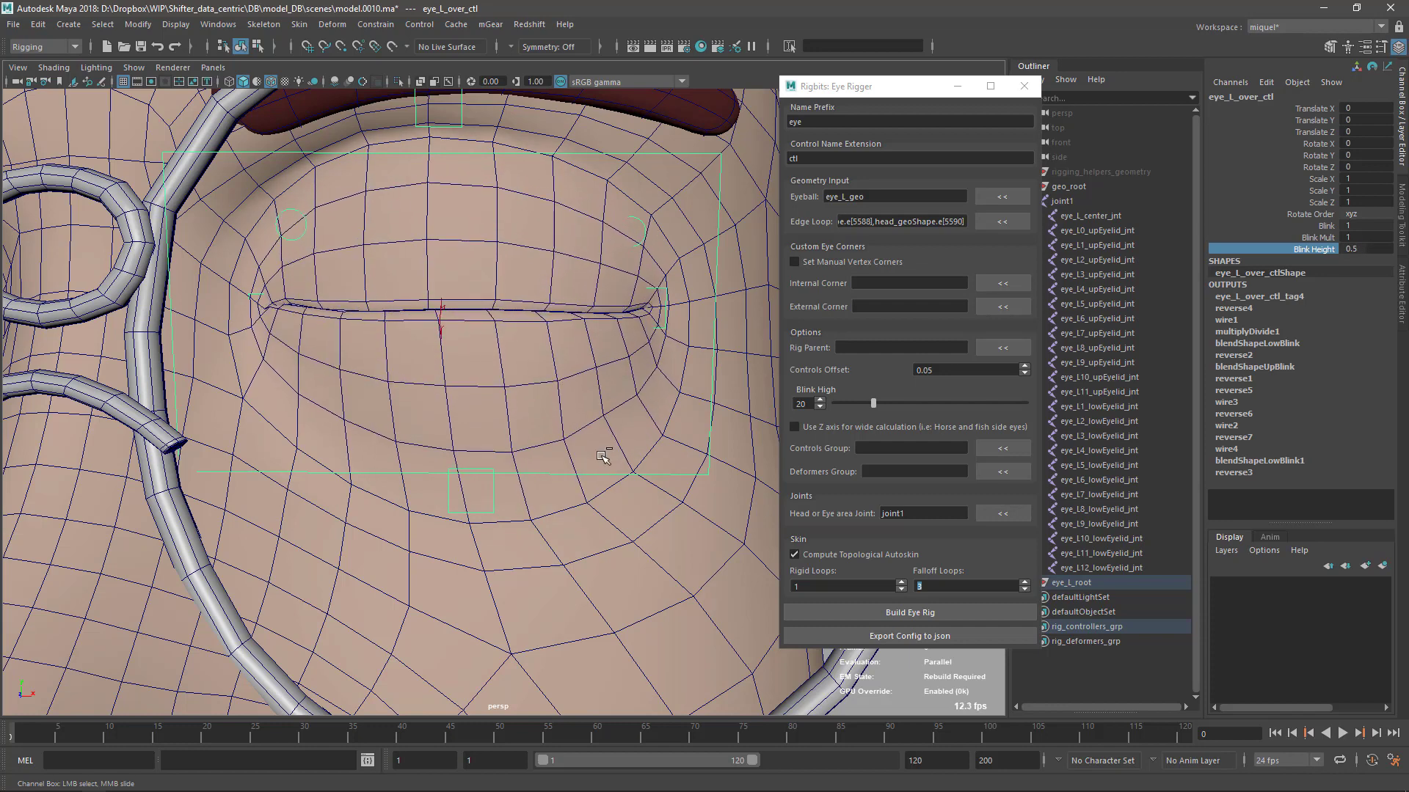
pyautogui.click(1325, 226)
pyautogui.moveTo(598, 360); pyautogui.dragTo(532, 340, button='middle')
# Step: Pose the open eyelid asymmetrically: lower eye_L_upMid_ctl and eye_L_upInMid_ctl, raise eye_L_upOutMid_ctl, and raise the lower lid's middle control slightly
pyautogui.click(461, 126)
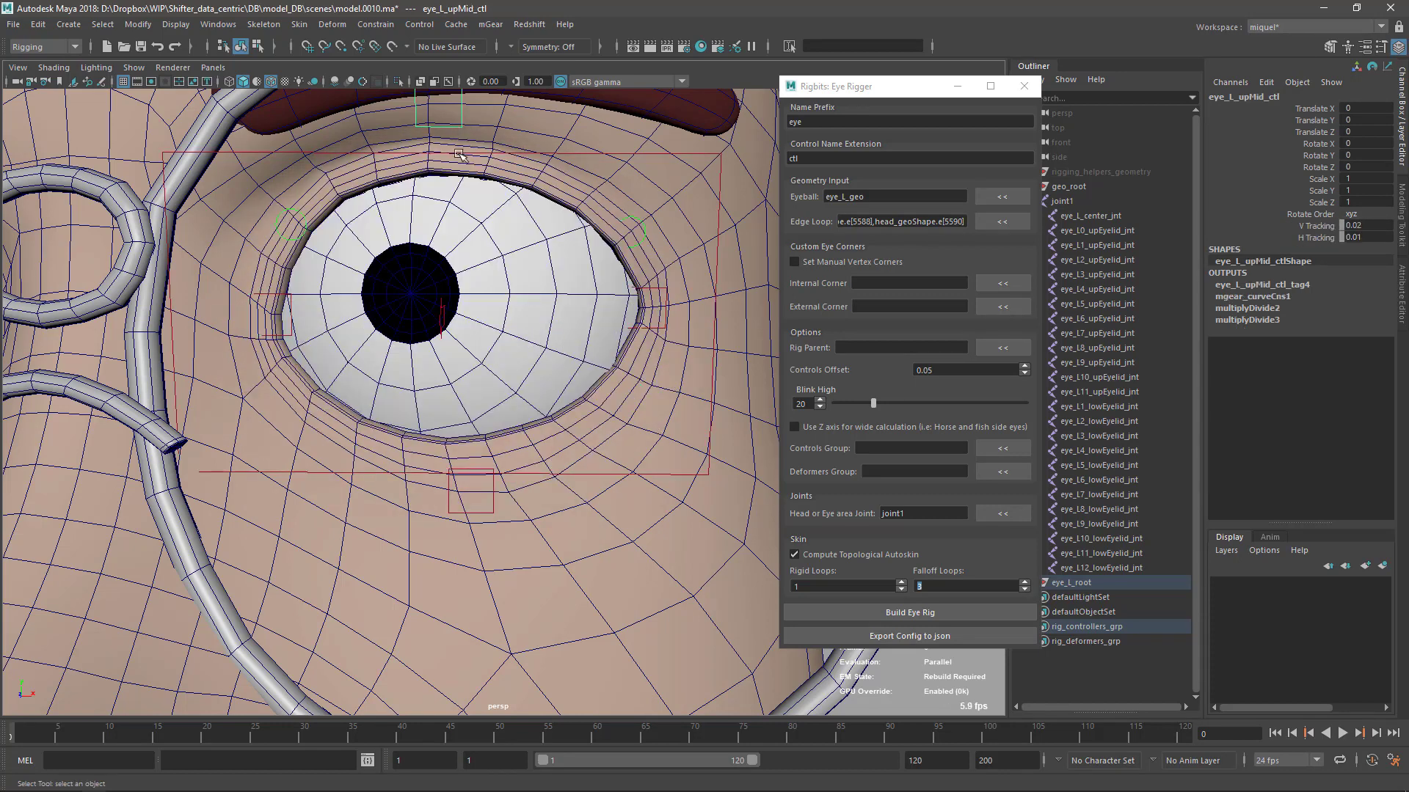
pyautogui.moveTo(435, 112); pyautogui.dragTo(470, 234)
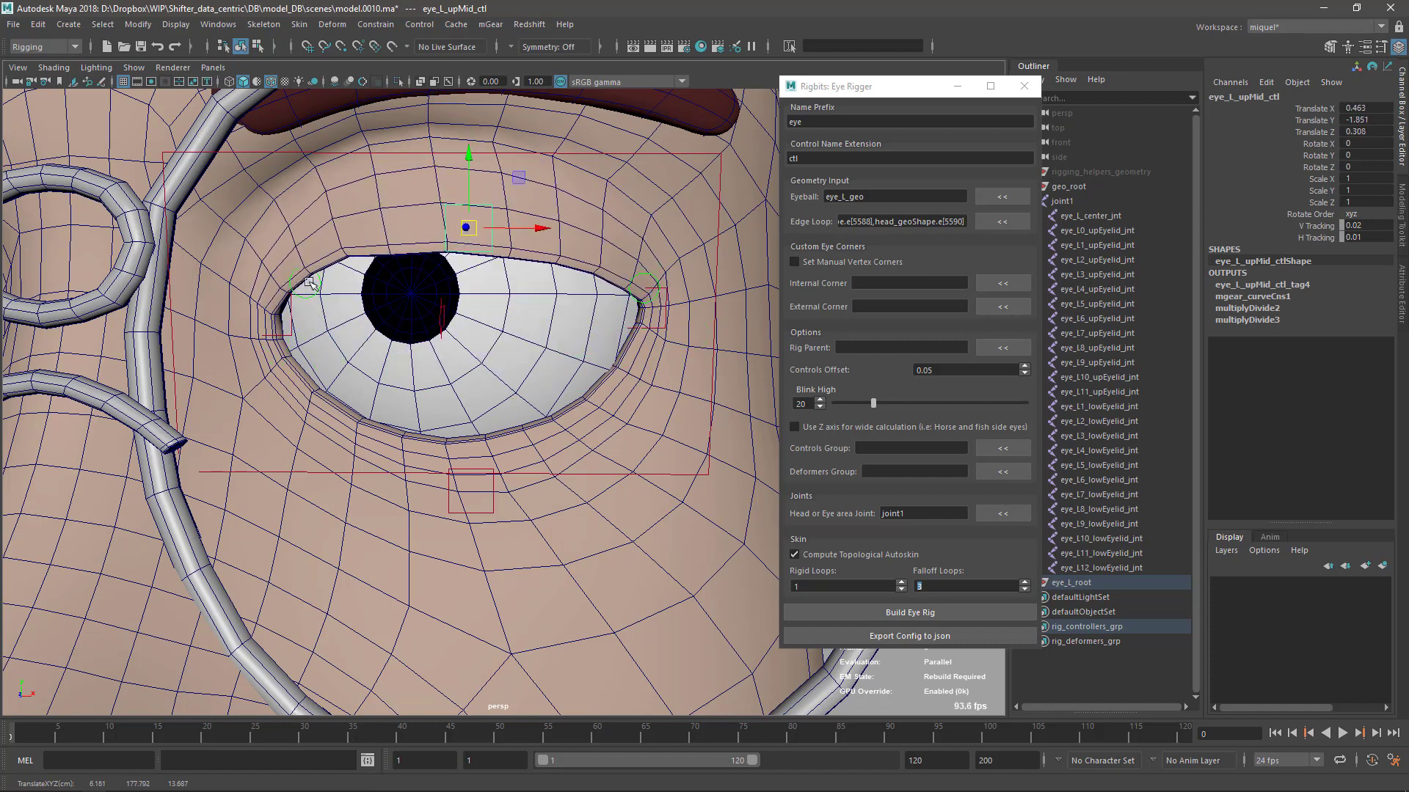
pyautogui.click(317, 303)
pyautogui.moveTo(317, 303); pyautogui.dragTo(374, 389)
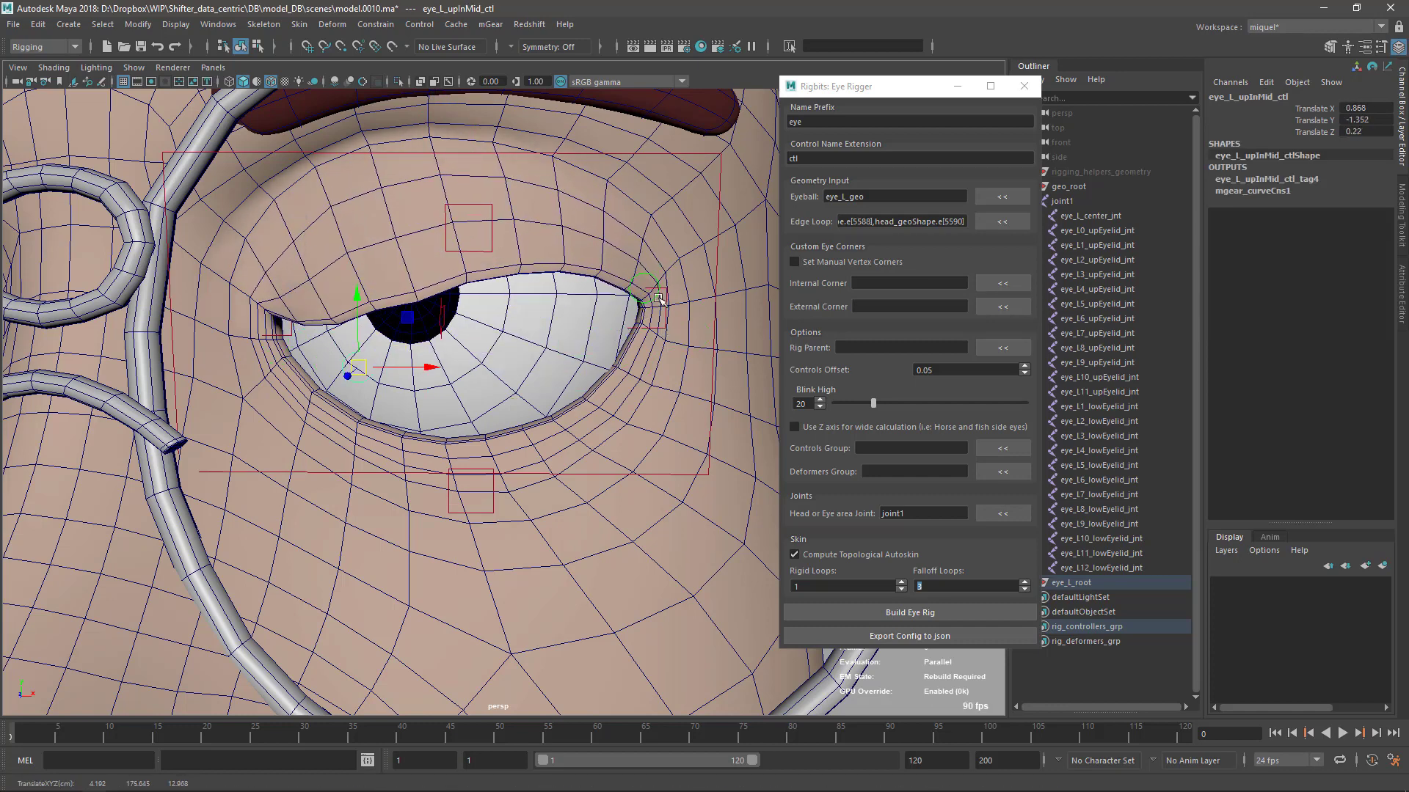
pyautogui.click(640, 312)
pyautogui.moveTo(640, 312); pyautogui.dragTo(645, 231)
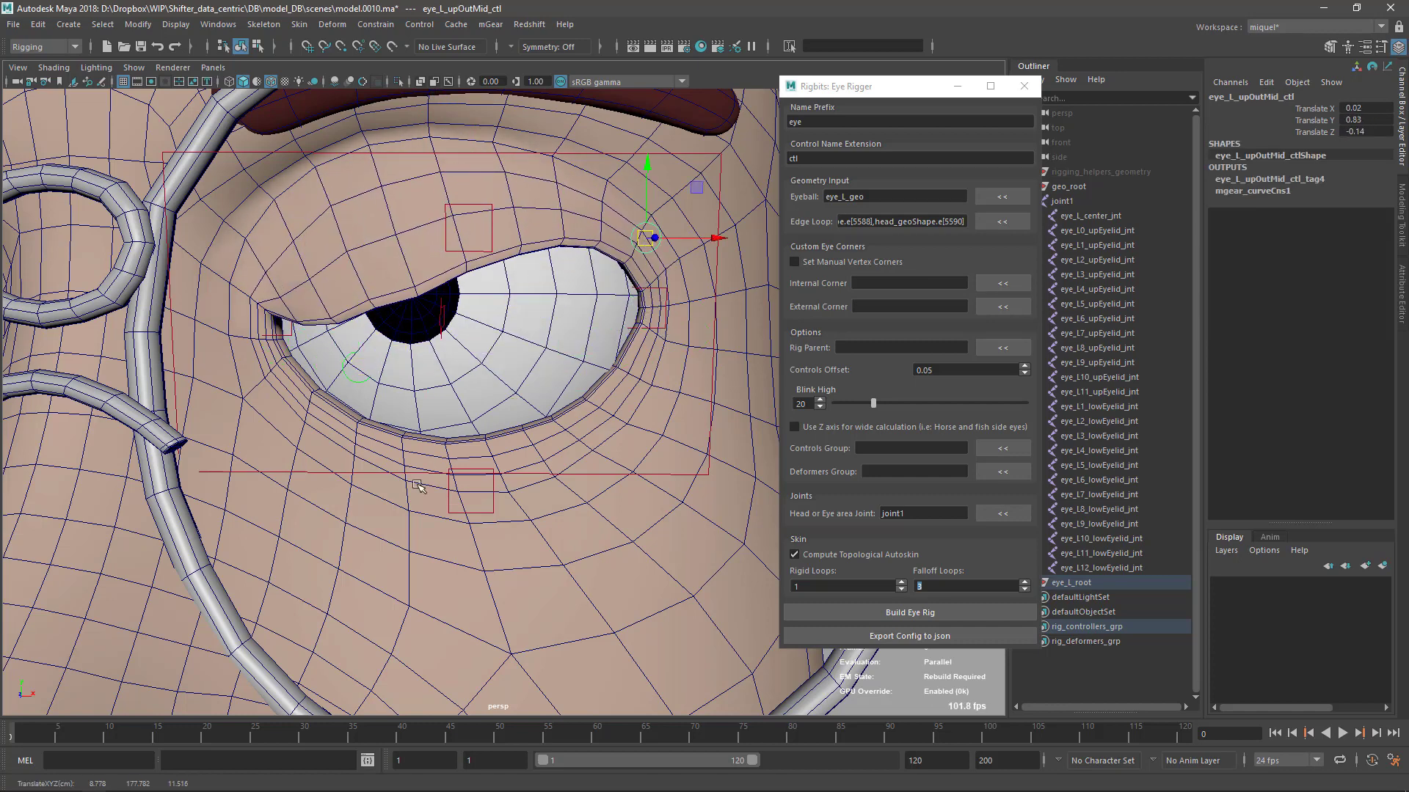
pyautogui.click(481, 471)
pyautogui.moveTo(482, 461); pyautogui.dragTo(494, 425)
# Step: Vary Blink on eye_L_over_ctl between open and closed to test the posed eyelid, ending at 0
pyautogui.click(585, 474)
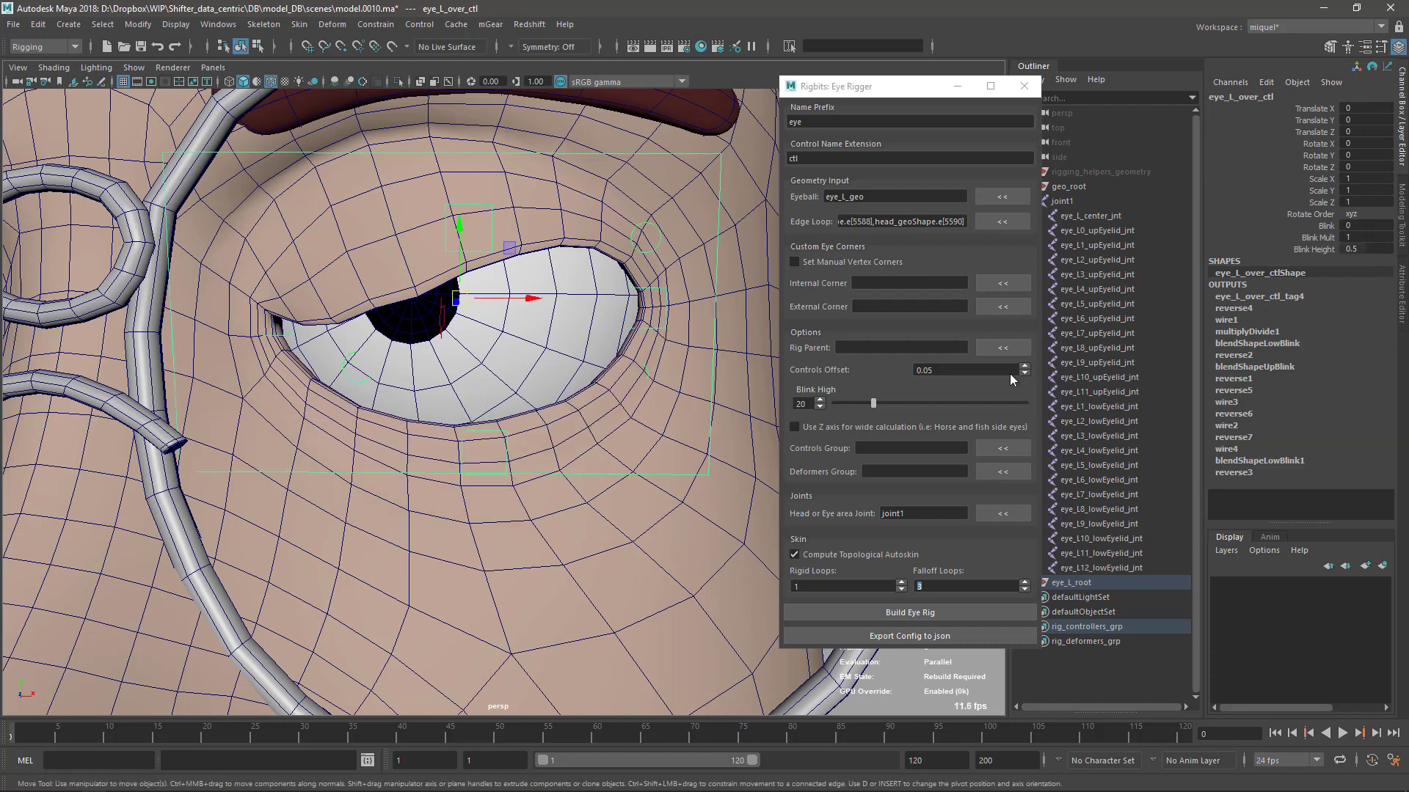
pyautogui.click(1318, 228)
pyautogui.moveTo(564, 462); pyautogui.dragTo(668, 440, button='middle')
pyautogui.moveTo(575, 439); pyautogui.dragTo(320, 408, button='middle')
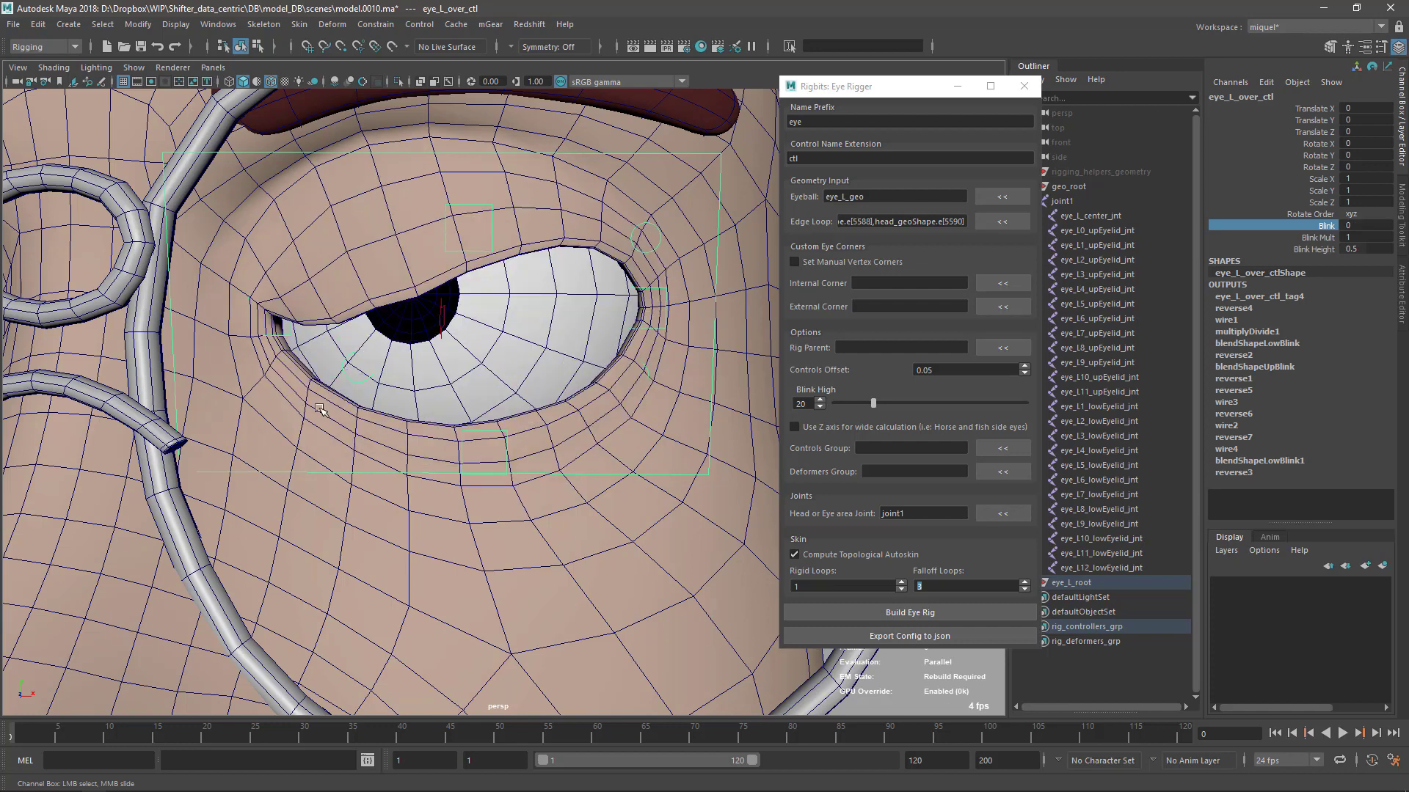
pyautogui.keyDown('alt'); pyautogui.moveTo(357, 400); pyautogui.dragTo(335, 376); pyautogui.keyUp('alt')
pyautogui.keyDown('alt'); pyautogui.moveTo(547, 372); pyautogui.dragTo(516, 322, button='middle'); pyautogui.keyUp('alt')
pyautogui.moveTo(470, 441); pyautogui.dragTo(348, 435, button='middle')
pyautogui.keyDown('alt'); pyautogui.moveTo(537, 515); pyautogui.dragTo(412, 440, button='right'); pyautogui.keyUp('alt')
pyautogui.keyDown('alt'); pyautogui.moveTo(412, 440); pyautogui.dragTo(492, 518); pyautogui.keyUp('alt')
pyautogui.keyDown('alt'); pyautogui.moveTo(433, 445); pyautogui.dragTo(498, 470, button='right'); pyautogui.keyUp('alt')
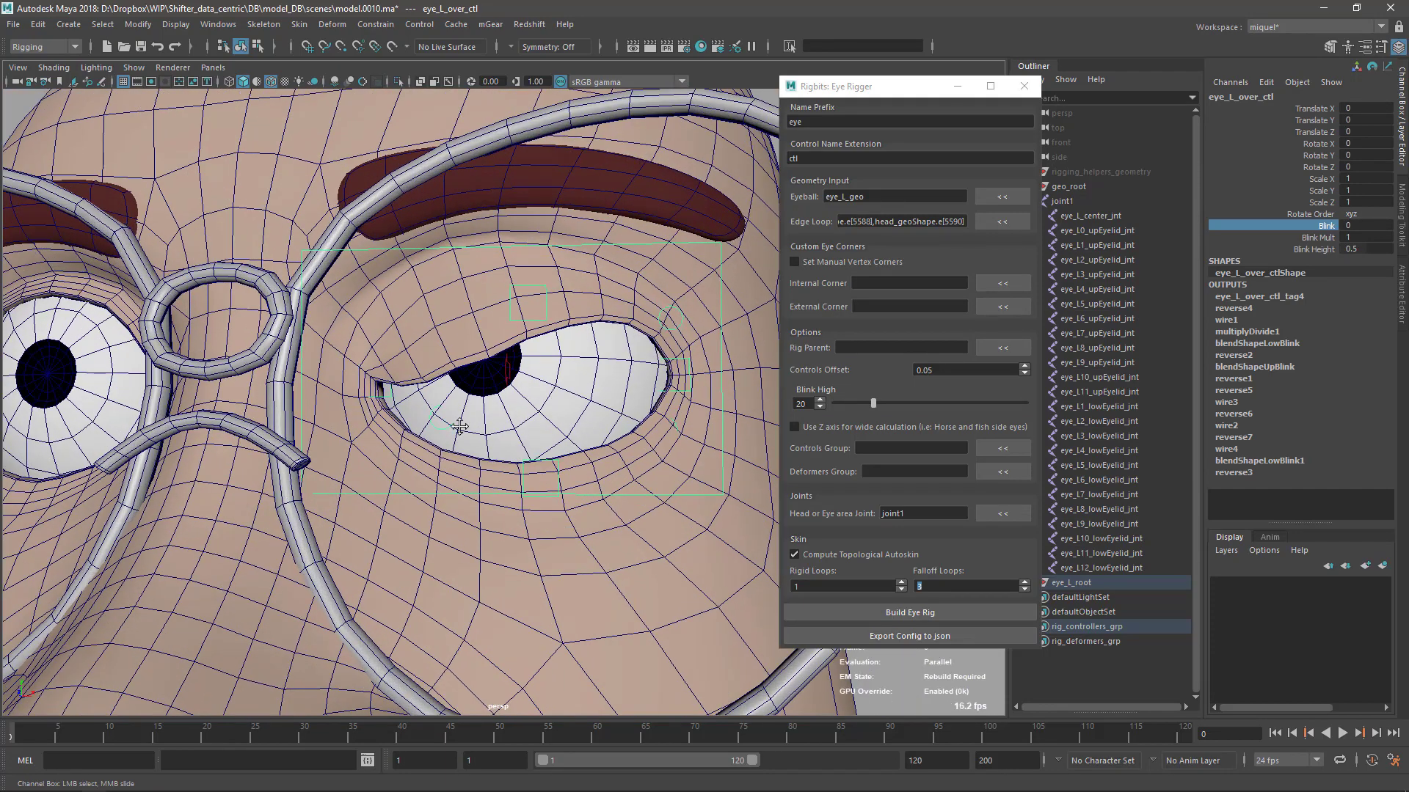
# Step: Close the posed eyelid by setting Blink to 1 on eye_L_over_ctl
pyautogui.keyDown('alt'); pyautogui.moveTo(565, 461); pyautogui.dragTo(472, 450, button='middle'); pyautogui.keyUp('alt')
pyautogui.moveTo(396, 400)
pyautogui.keyDown('alt'); pyautogui.mouseDown()
pyautogui.moveTo(440, 421)
pyautogui.moveTo(405, 424)
pyautogui.moveTo(388, 384)
pyautogui.mouseUp(); pyautogui.keyUp('alt')
pyautogui.keyDown('alt'); pyautogui.moveTo(388, 383); pyautogui.dragTo(505, 412, button='right'); pyautogui.keyUp('alt')
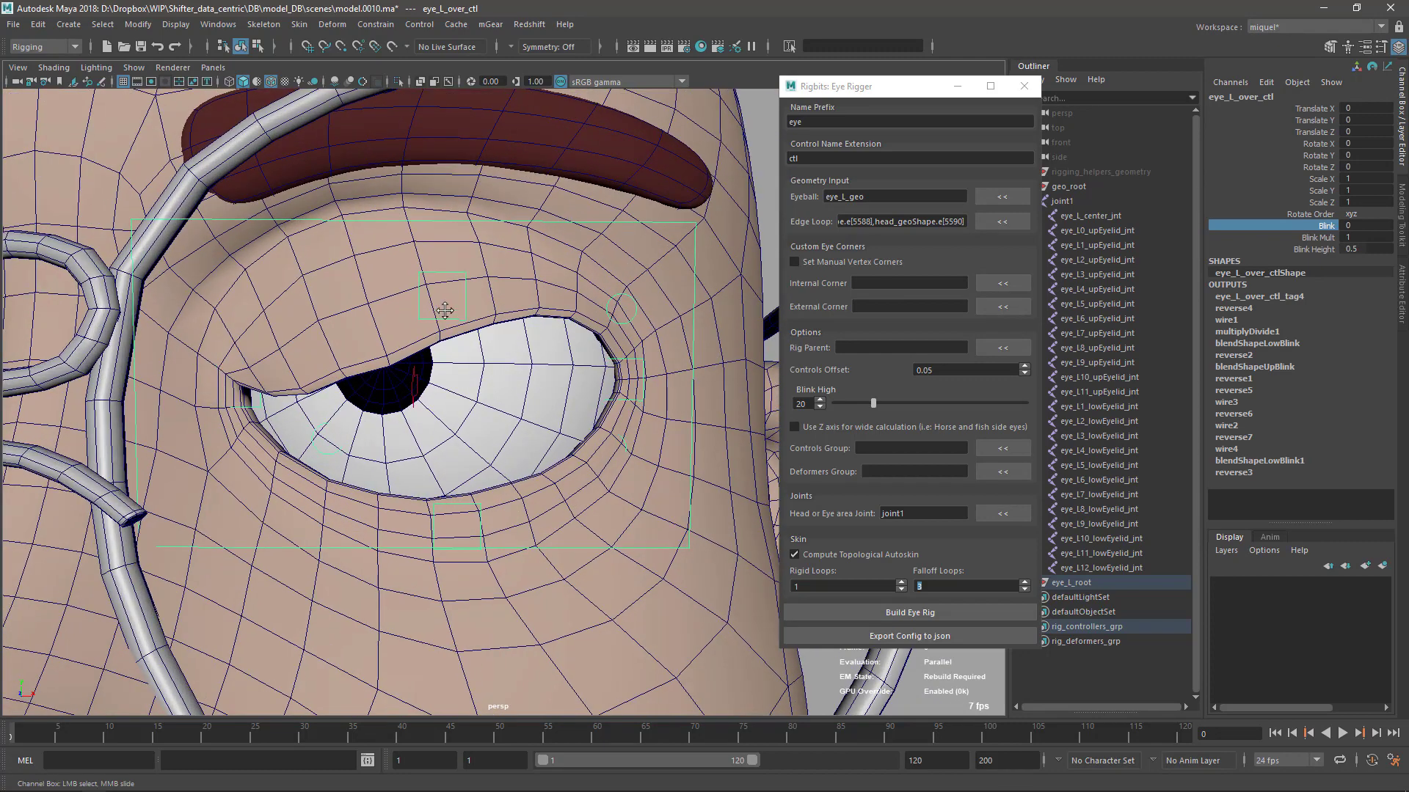
pyautogui.keyDown('alt'); pyautogui.moveTo(504, 413); pyautogui.dragTo(525, 392, button='middle'); pyautogui.keyUp('alt')
pyautogui.moveTo(432, 373); pyautogui.dragTo(562, 375, button='middle')
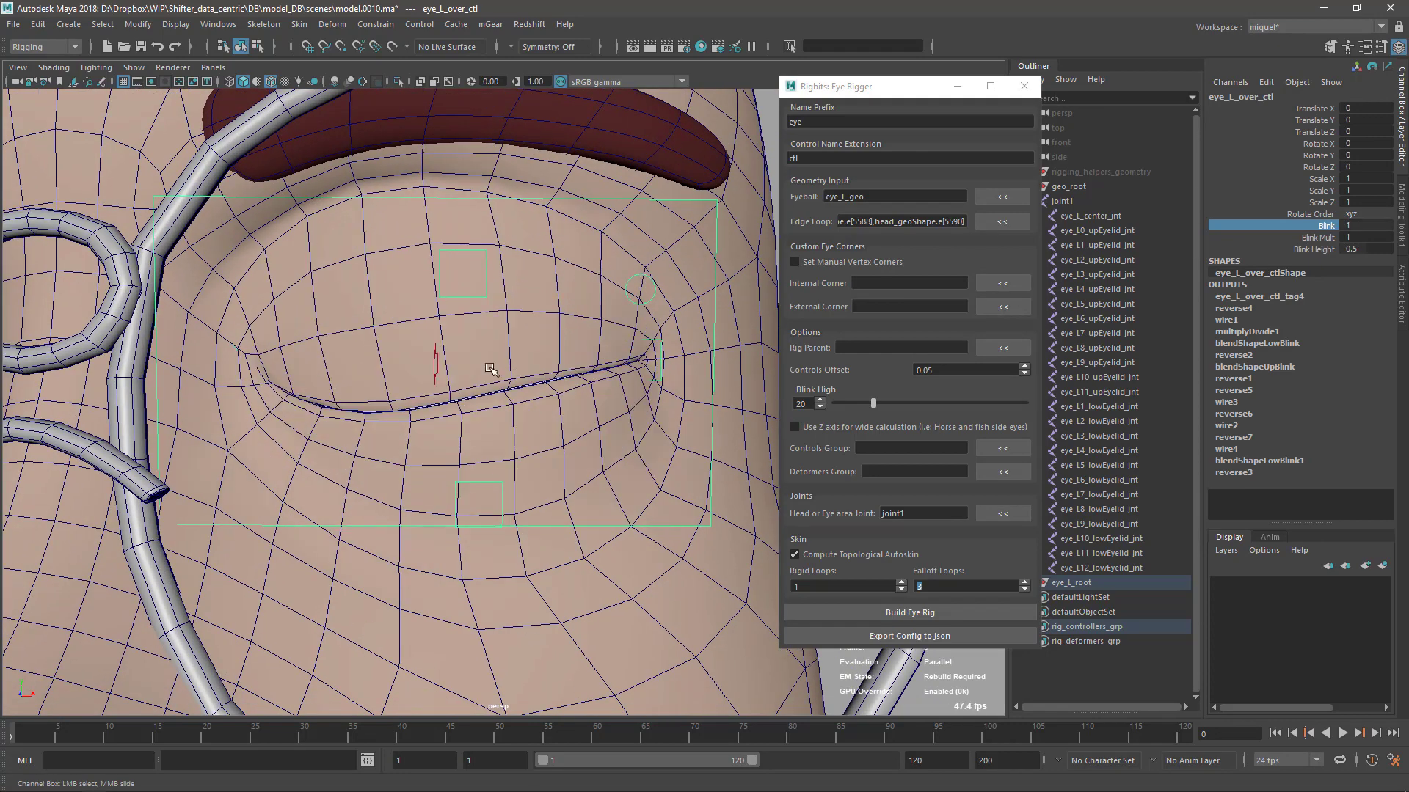
# Step: Reshape the closed lid line by nudging eye_L_upMid_ctl and moving eye_L_lowMid_ctl up to about 1.548 in Translate Y
pyautogui.click(488, 303)
pyautogui.moveTo(489, 303); pyautogui.dragTo(510, 478, button='middle')
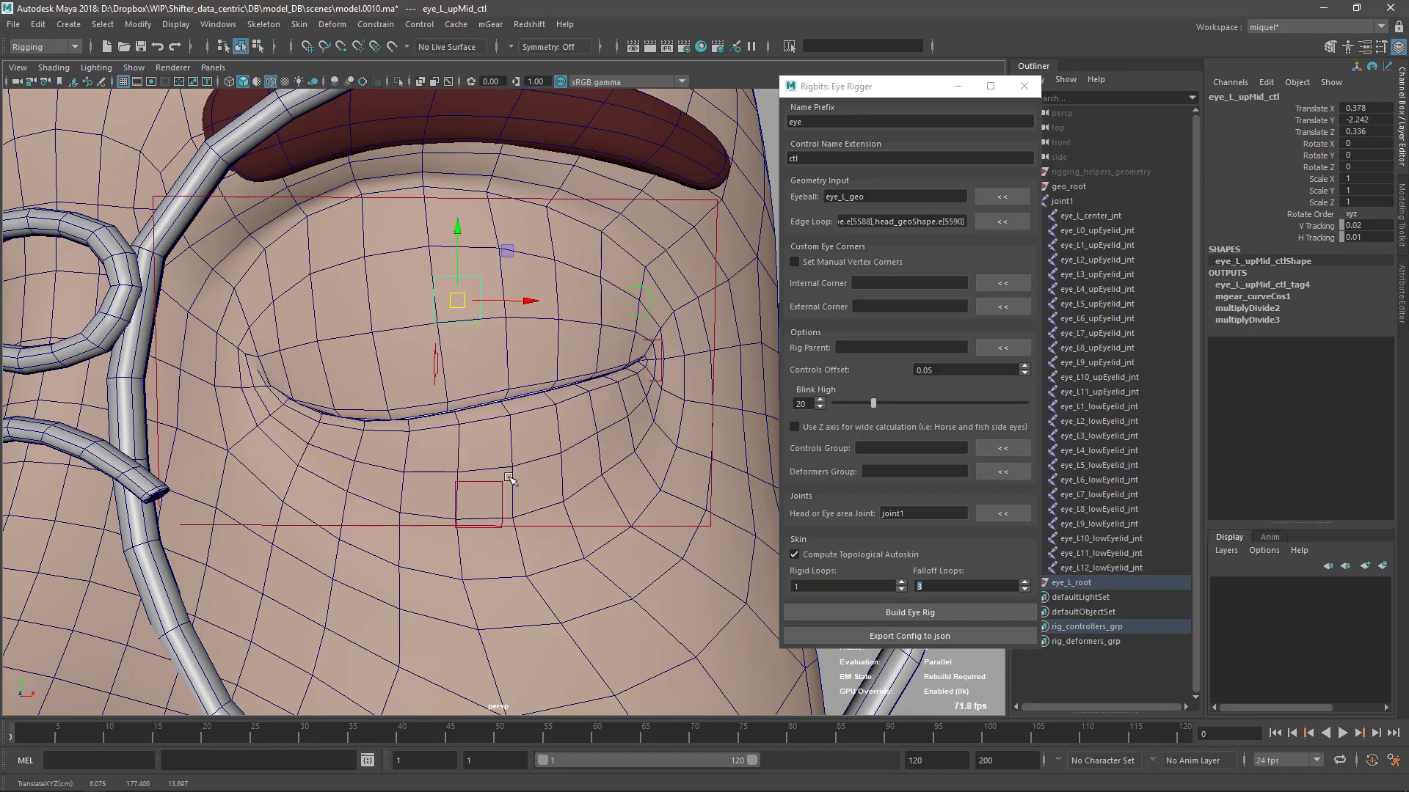
pyautogui.click(506, 484)
pyautogui.click(492, 482)
pyautogui.moveTo(477, 500); pyautogui.dragTo(411, 377)
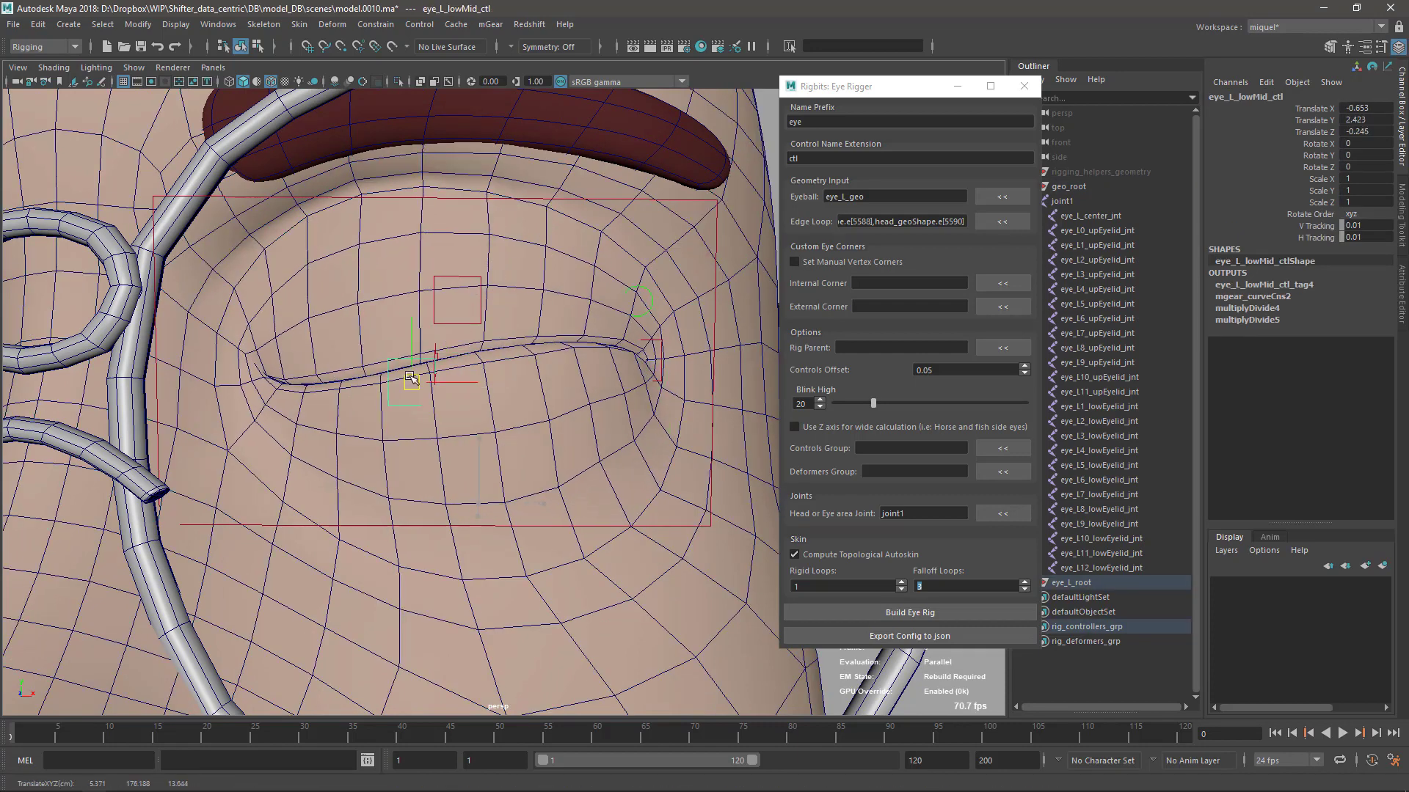
pyautogui.moveTo(411, 379); pyautogui.dragTo(607, 403, button='middle')
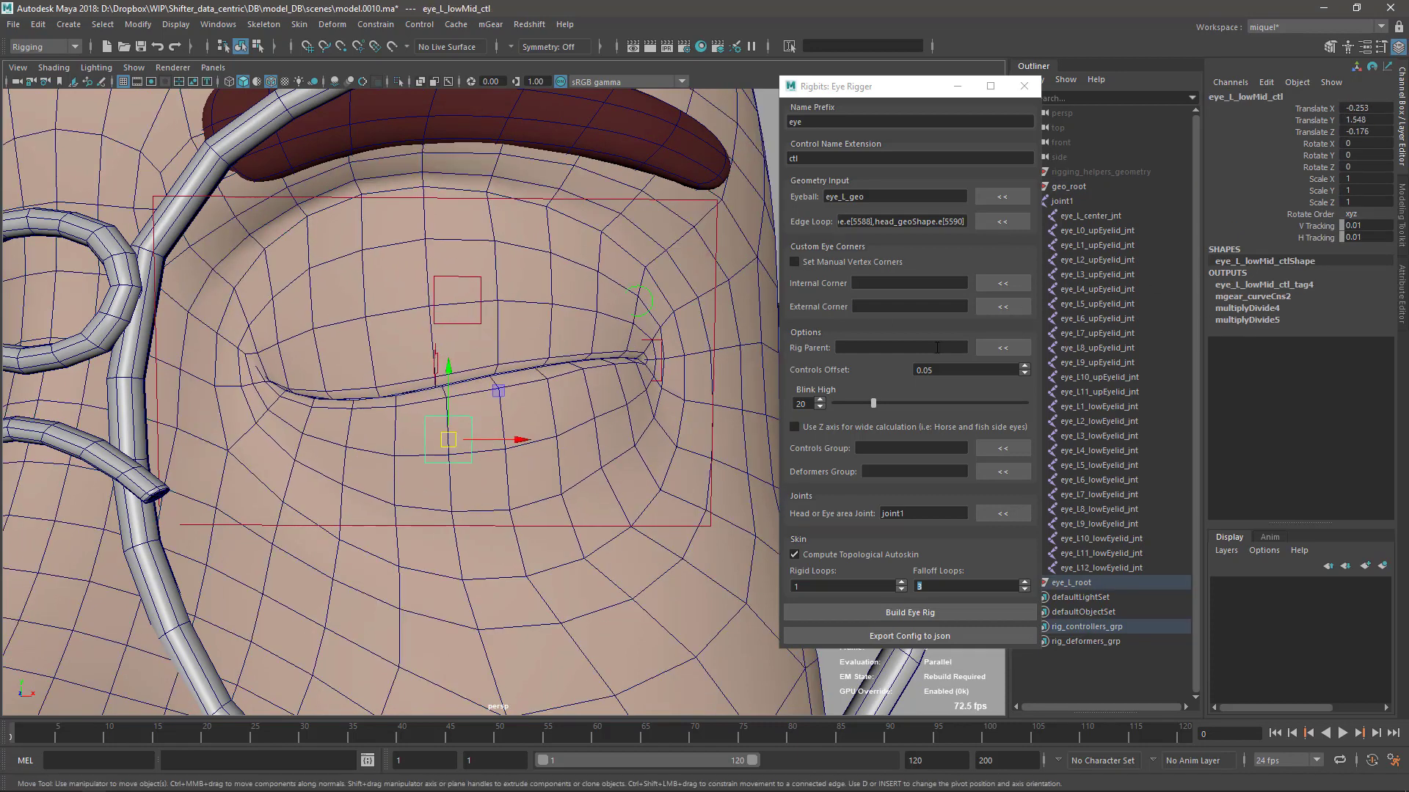
# Step: Set Blink Height to 1 on eye_L_over_ctl
pyautogui.click(662, 202)
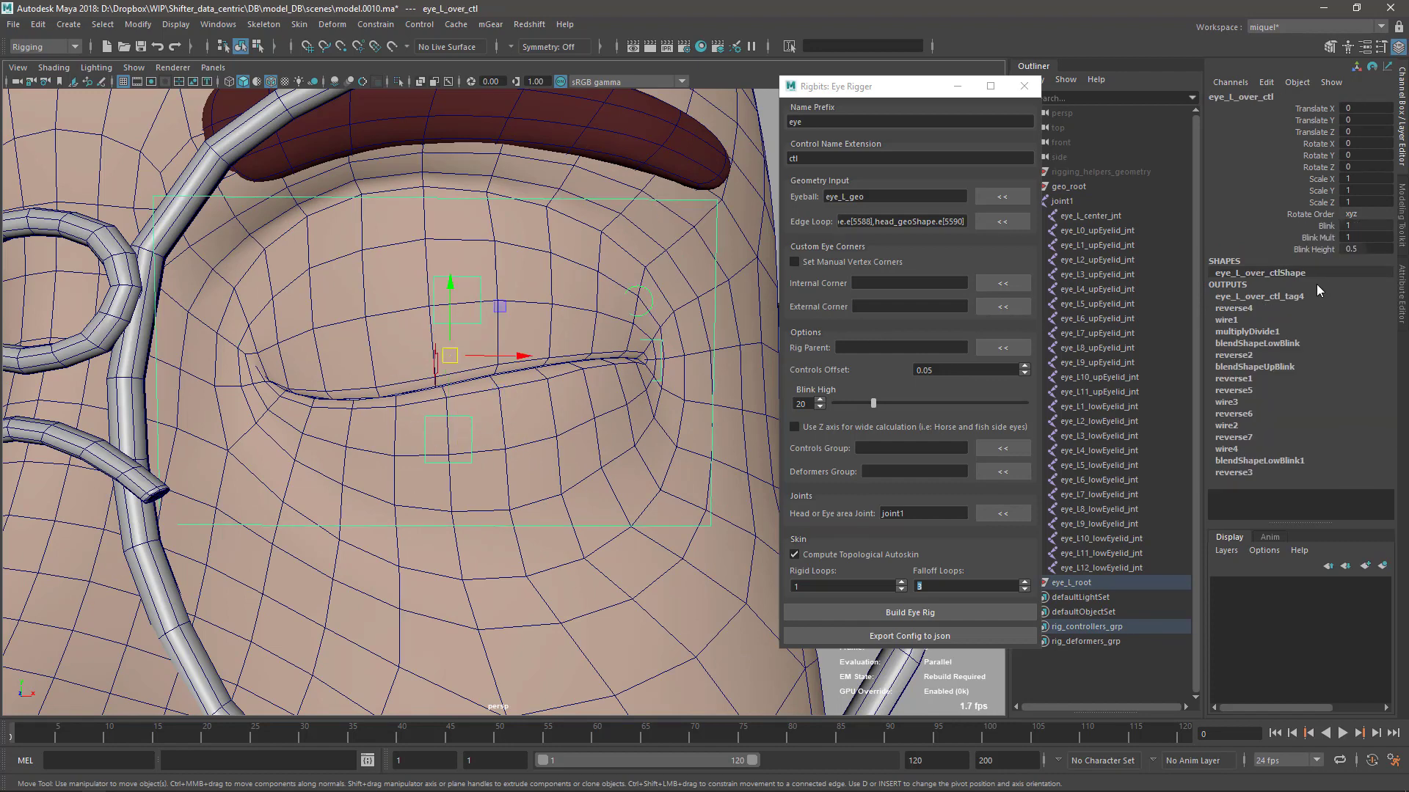
pyautogui.click(1313, 249)
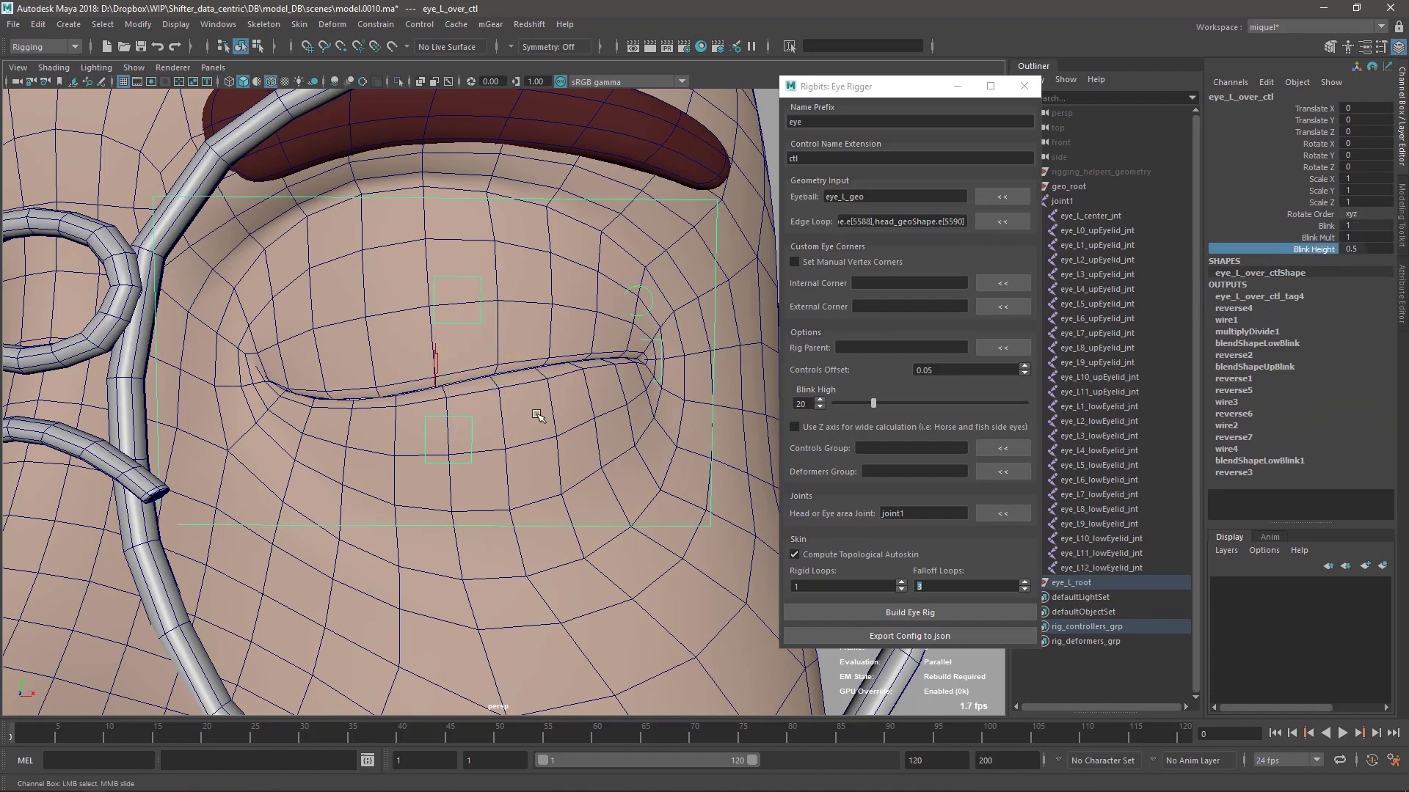
pyautogui.moveTo(539, 417); pyautogui.dragTo(571, 422, button='middle')
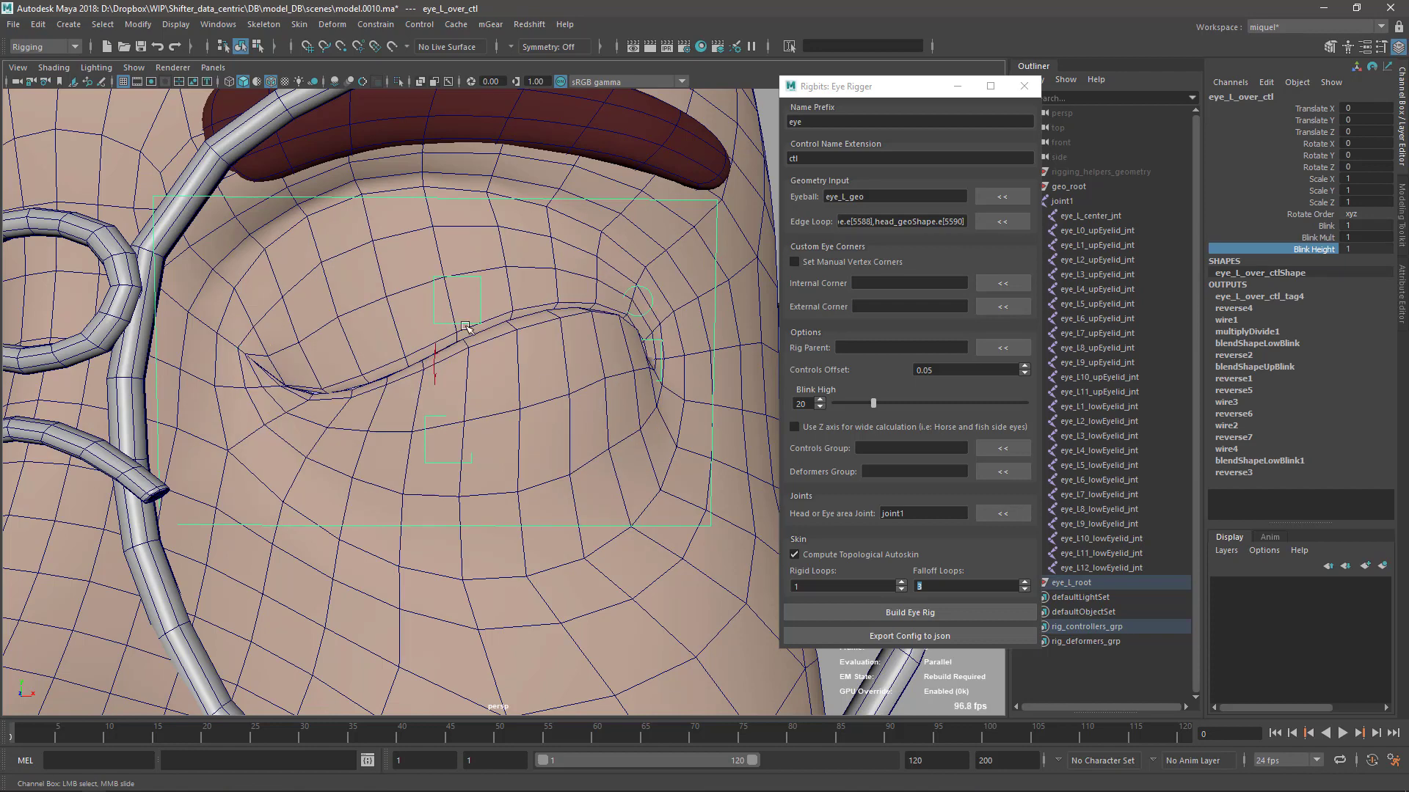
# Step: Move eye_L_lowMid_ctl and eye_L_upMid_ctl to test how they shape the lid closed at the upper blink height
pyautogui.click(467, 324)
pyautogui.click(434, 417)
pyautogui.moveTo(449, 438); pyautogui.dragTo(455, 468)
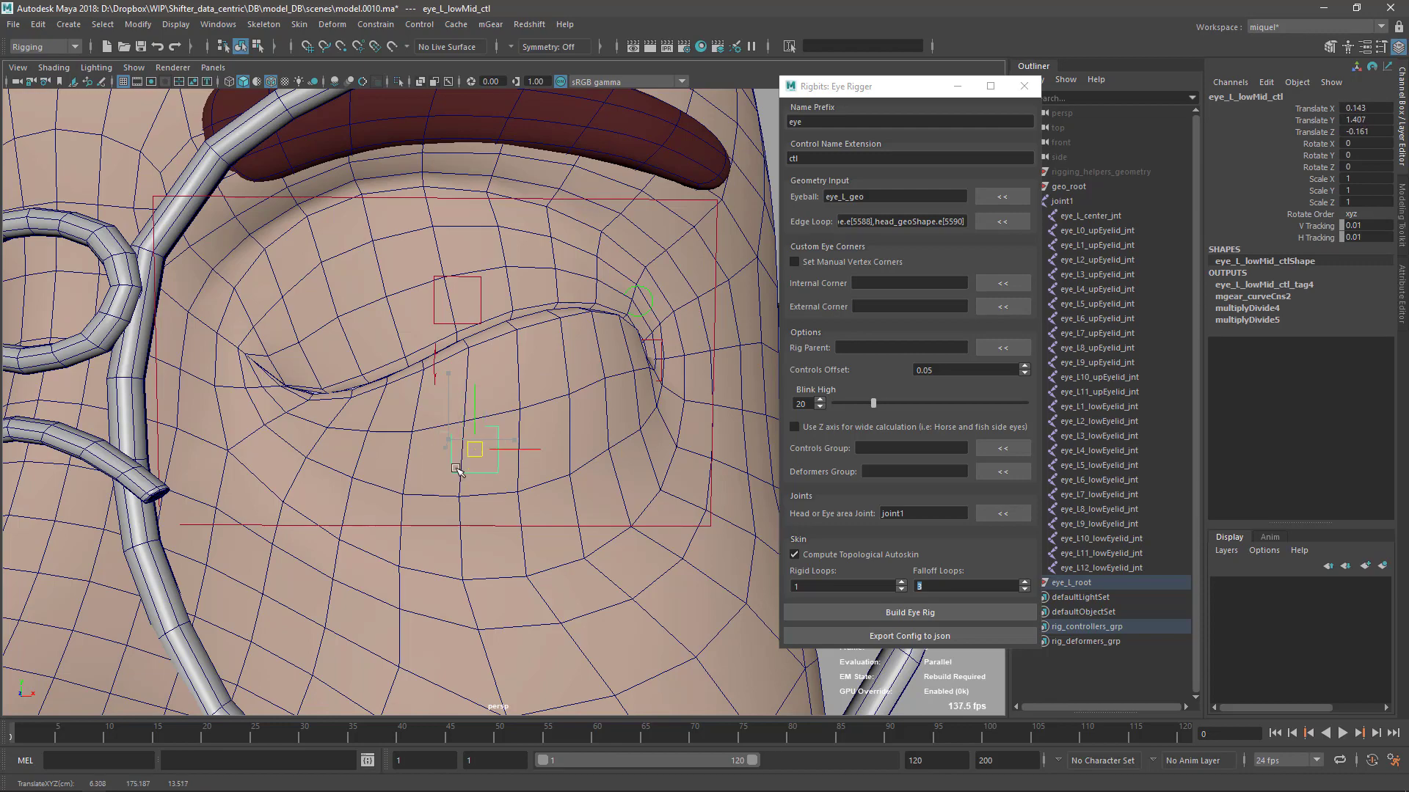
pyautogui.moveTo(455, 468); pyautogui.dragTo(464, 480, button='middle')
pyautogui.click(466, 323)
pyautogui.moveTo(458, 301)
pyautogui.mouseDown()
pyautogui.moveTo(419, 236)
pyautogui.moveTo(395, 226)
pyautogui.moveTo(480, 312)
pyautogui.mouseUp()
pyautogui.moveTo(481, 313)
pyautogui.mouseDown(button='middle')
pyautogui.moveTo(530, 235)
pyautogui.moveTo(443, 251)
pyautogui.moveTo(505, 241)
pyautogui.moveTo(460, 288)
pyautogui.moveTo(473, 302)
pyautogui.mouseUp(button='middle')
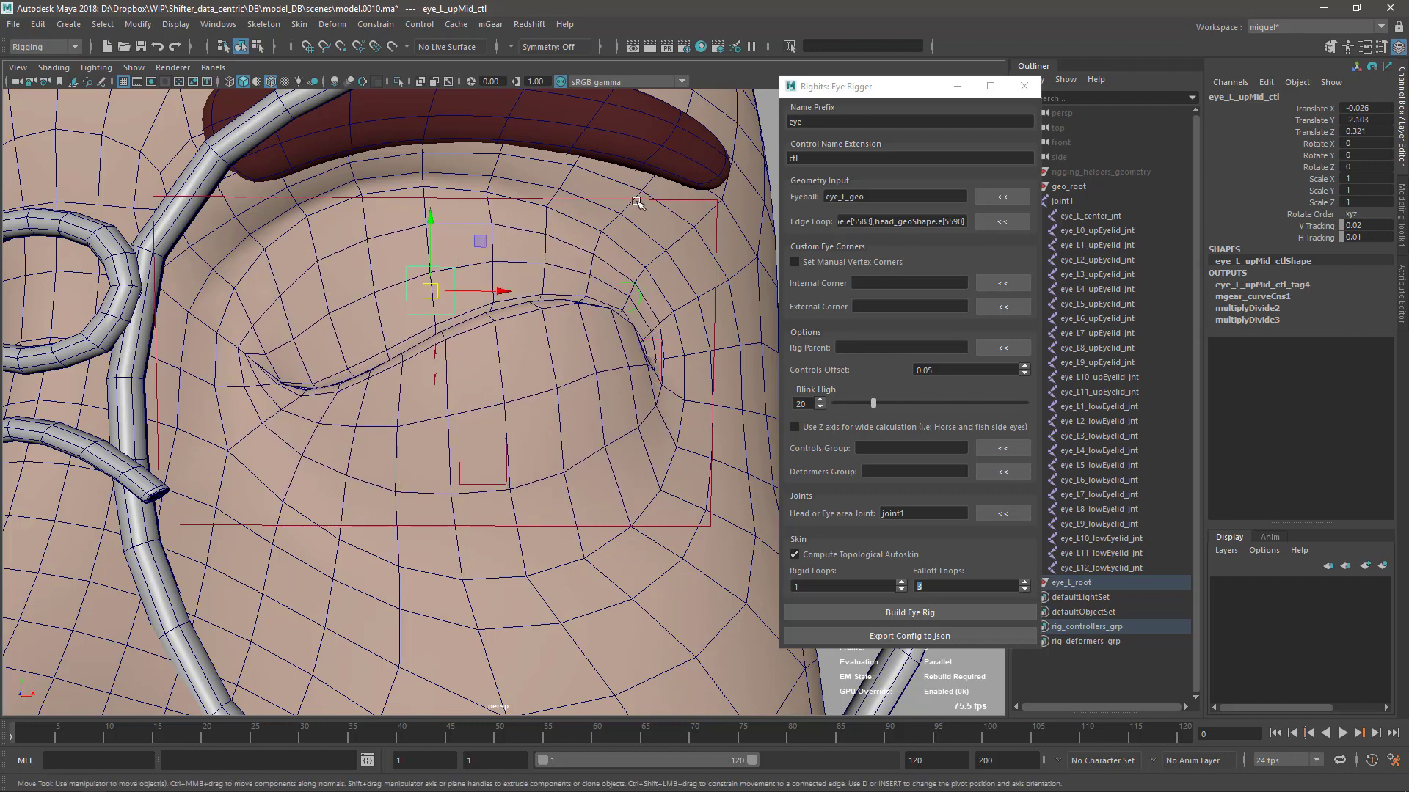
# Step: Reselect eye_L_over_ctl and set its Blink Height to 0.2
pyautogui.press('Up')
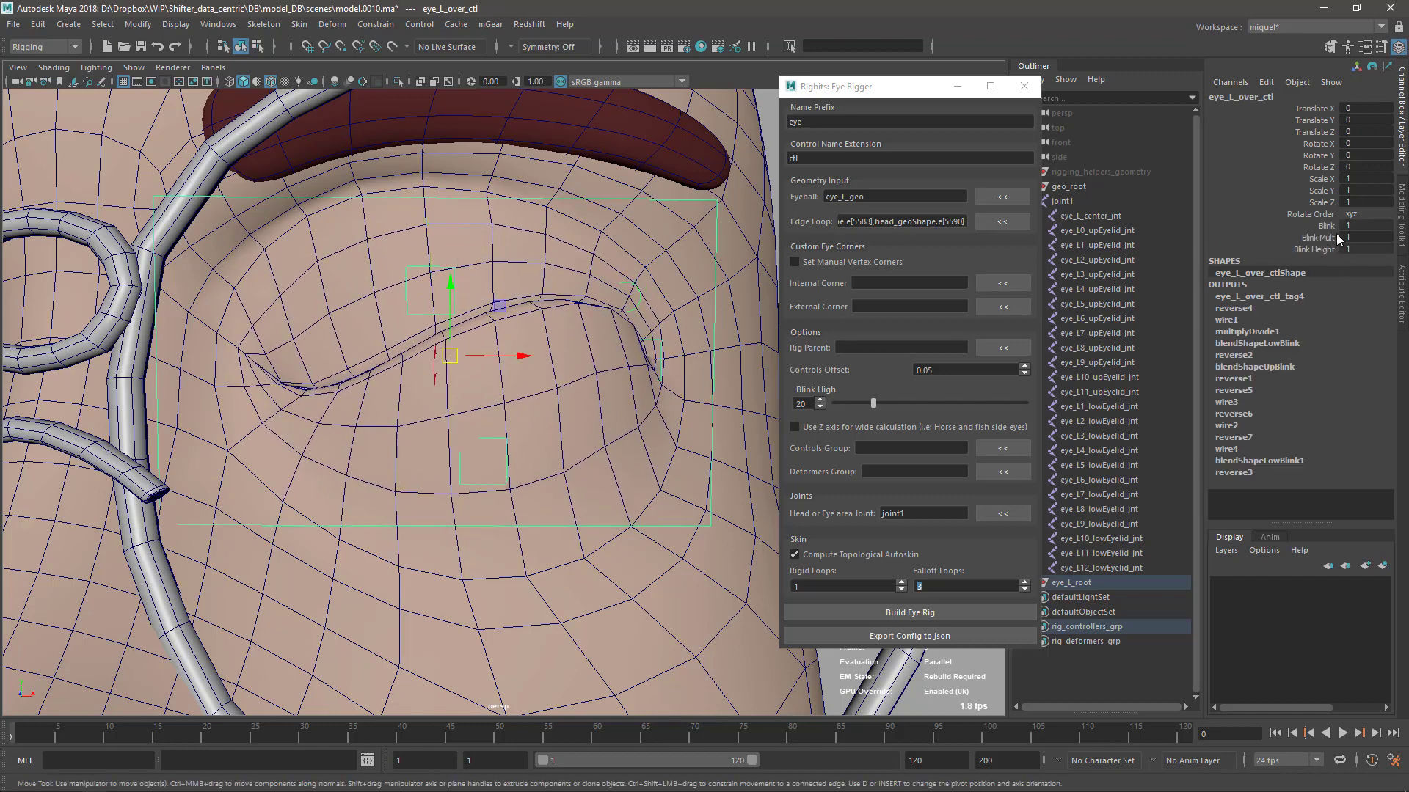
pyautogui.doubleClick(1354, 254)
pyautogui.write('.2')
pyautogui.press('Return')
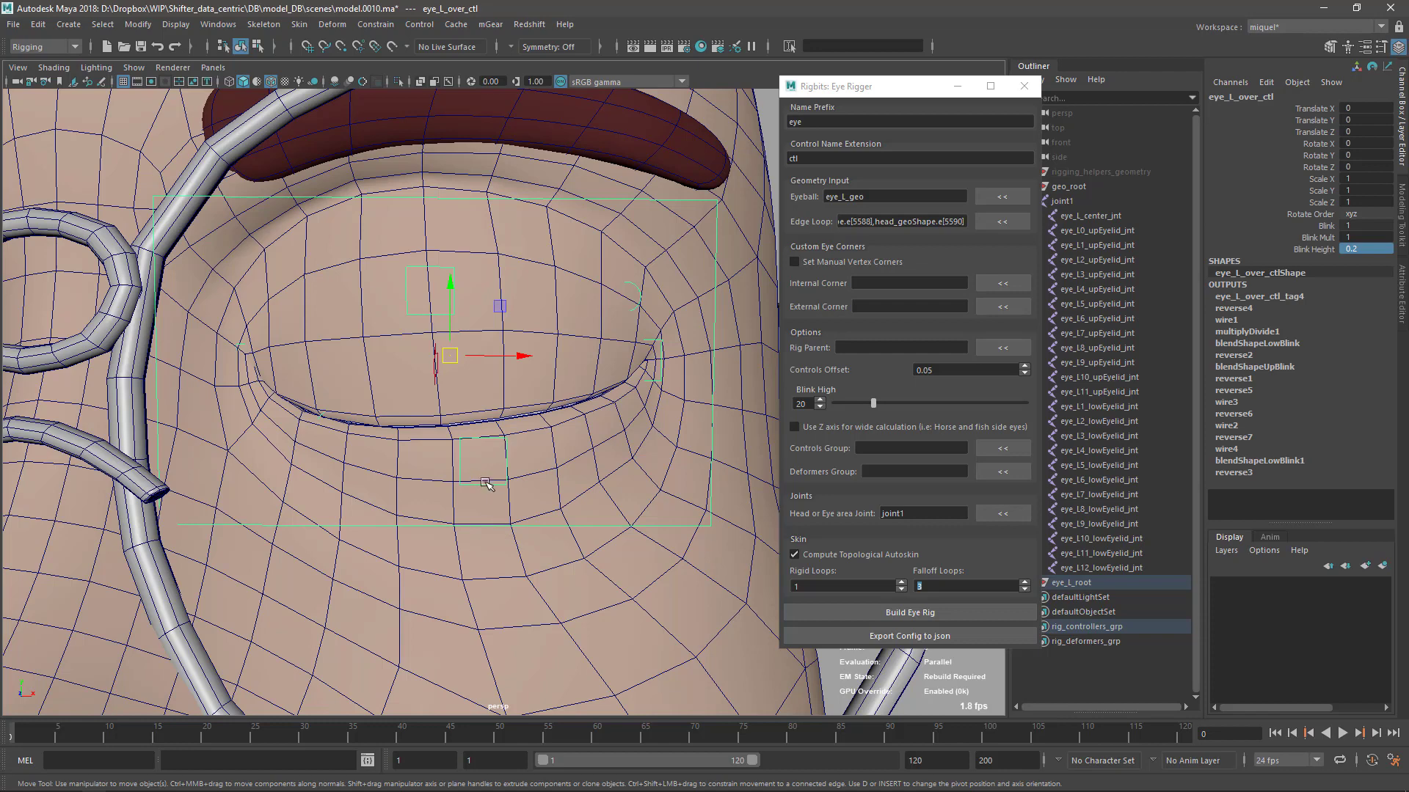
# Step: Shift the upper and lower middle lid controls around to test the eyelid closed at the low blink height
pyautogui.click(424, 314)
pyautogui.moveTo(430, 290); pyautogui.dragTo(459, 298)
pyautogui.click(484, 439)
pyautogui.moveTo(483, 461); pyautogui.dragTo(299, 465)
pyautogui.moveTo(297, 465); pyautogui.dragTo(616, 506, button='middle')
# Step: Select eye_L_over_ctl and set its Blink to 0 to open the posed eyelid
pyautogui.click(698, 529)
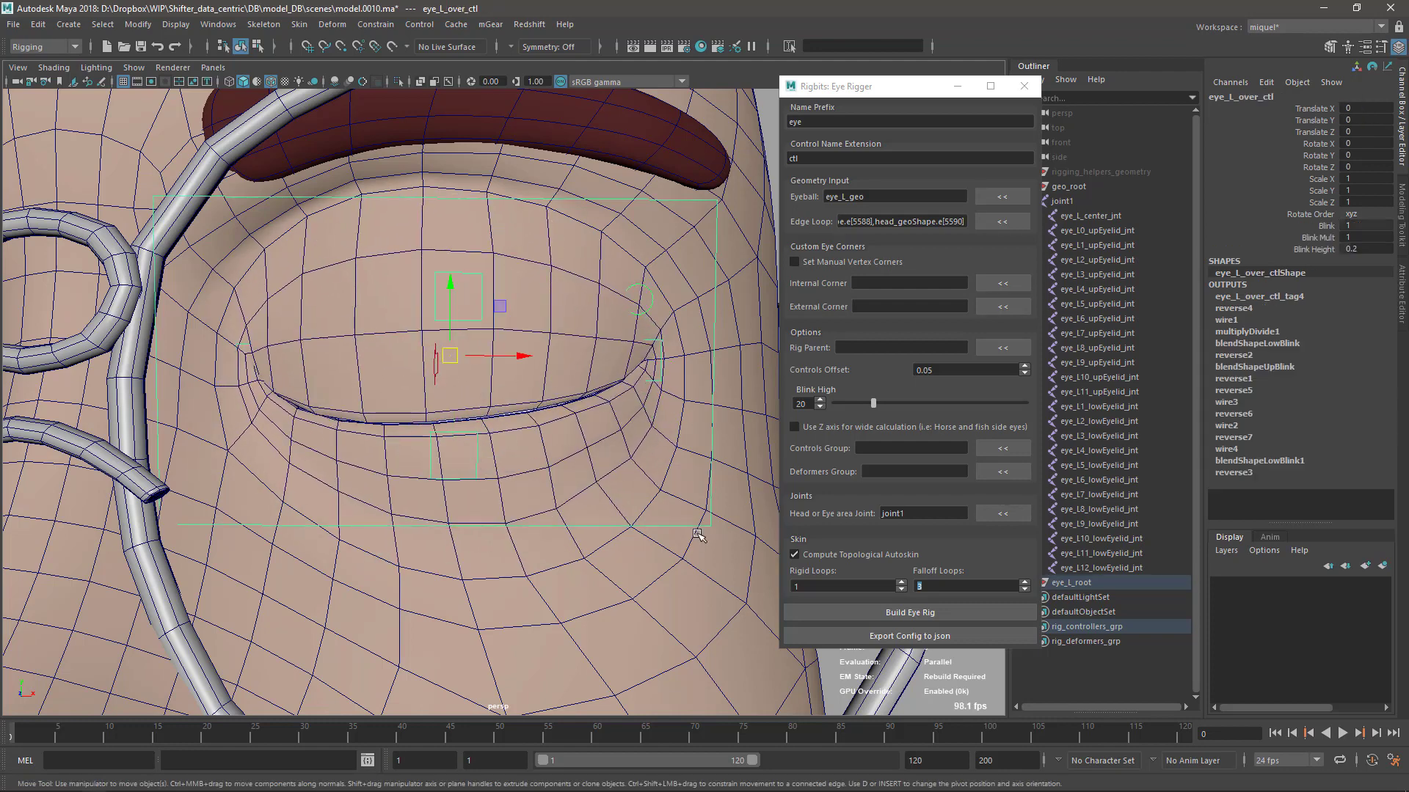
pyautogui.click(1322, 226)
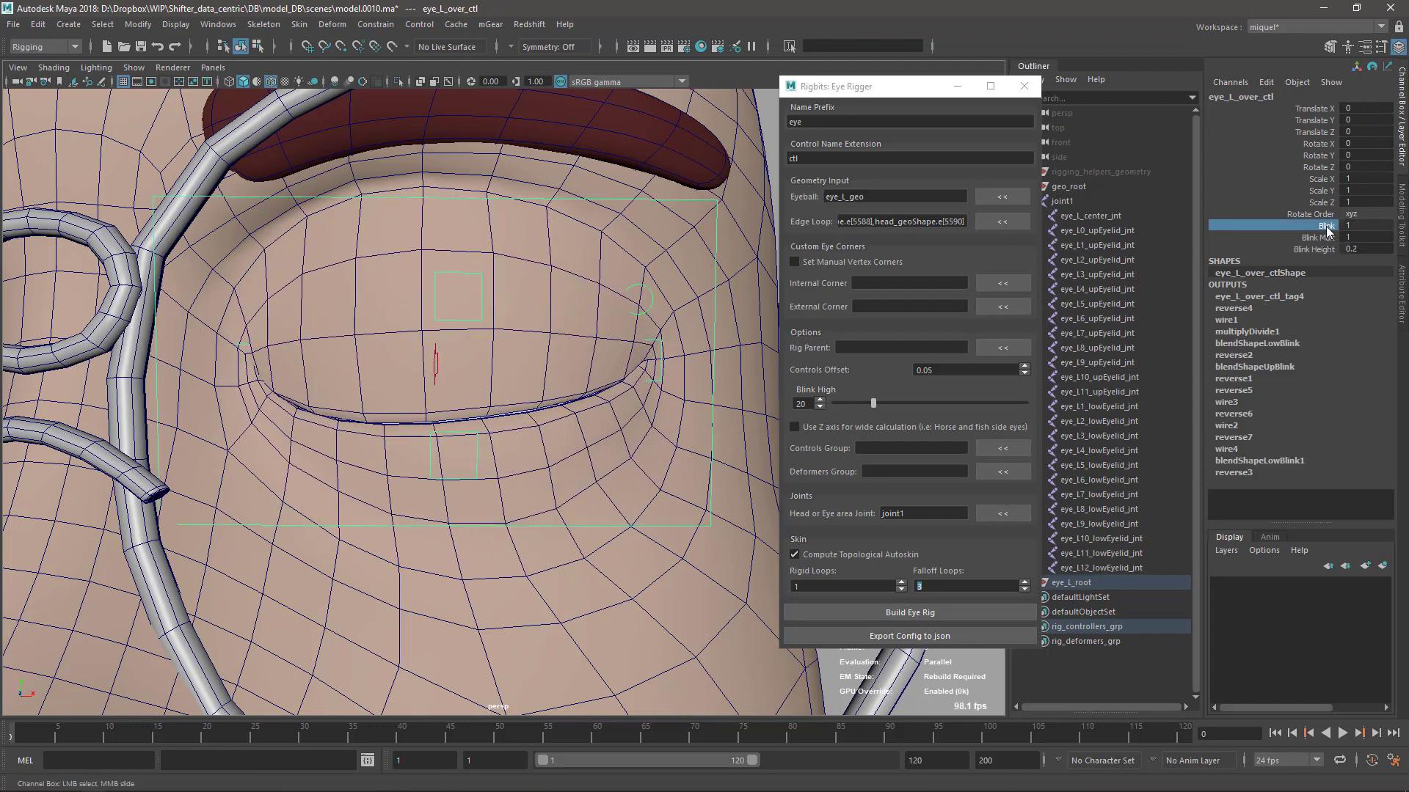
pyautogui.moveTo(448, 389); pyautogui.dragTo(349, 409, button='middle')
pyautogui.keyDown('alt'); pyautogui.moveTo(319, 406); pyautogui.dragTo(257, 352, button='right'); pyautogui.keyUp('alt')
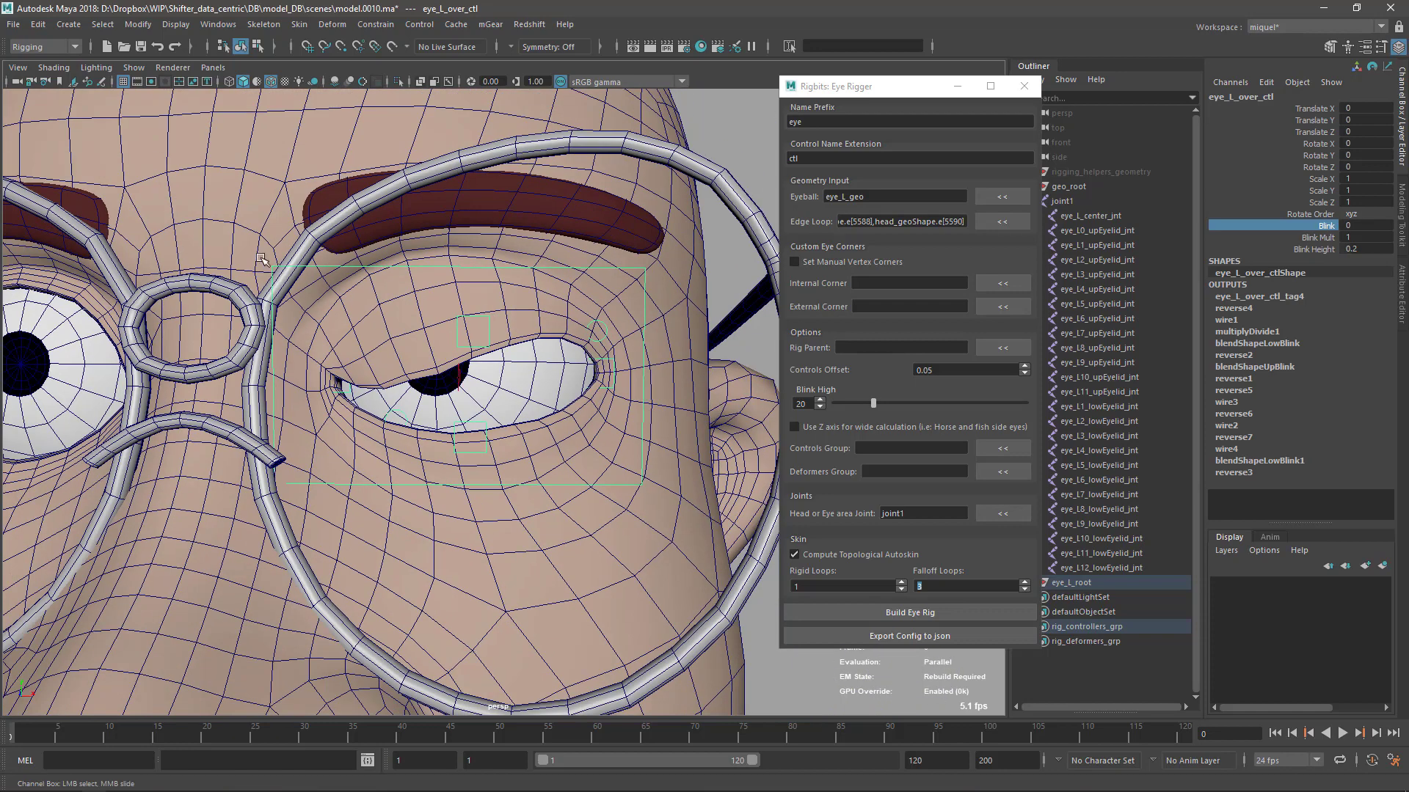
# Step: Select all the left eye's controls and reset them to their default pose
pyautogui.keyDown('shift'); pyautogui.moveTo(283, 269); pyautogui.dragTo(565, 461); pyautogui.keyUp('shift')
pyautogui.hotkey('ctrl', 'z')
pyautogui.keyDown('alt'); pyautogui.moveTo(396, 400); pyautogui.dragTo(449, 400, button='right'); pyautogui.keyUp('alt')
pyautogui.keyDown('alt'); pyautogui.moveTo(433, 388); pyautogui.dragTo(440, 357, button='middle'); pyautogui.keyUp('alt')
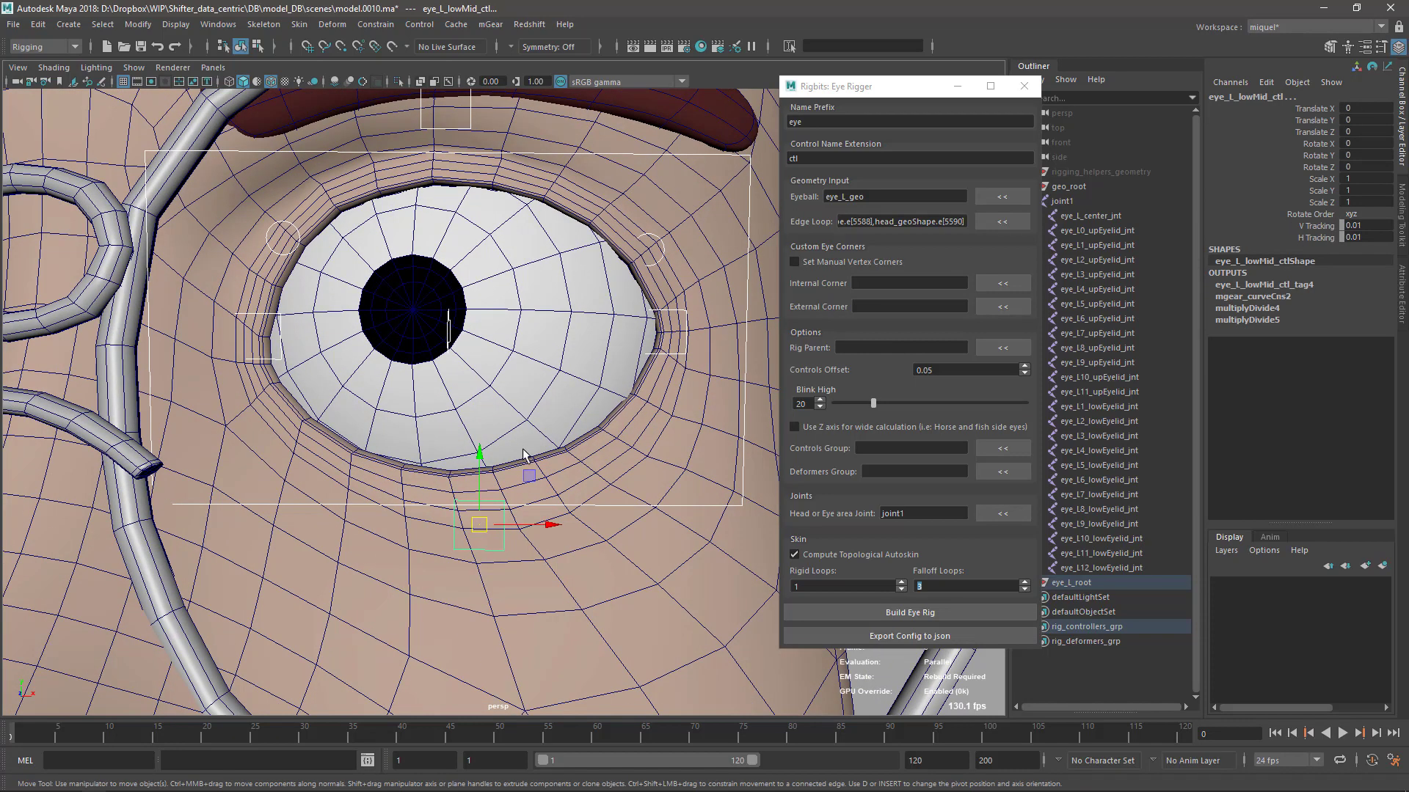
# Step: Set V Tracking and H Tracking to 0.1 on eye_L_lowMid_ctl
pyautogui.press('q')
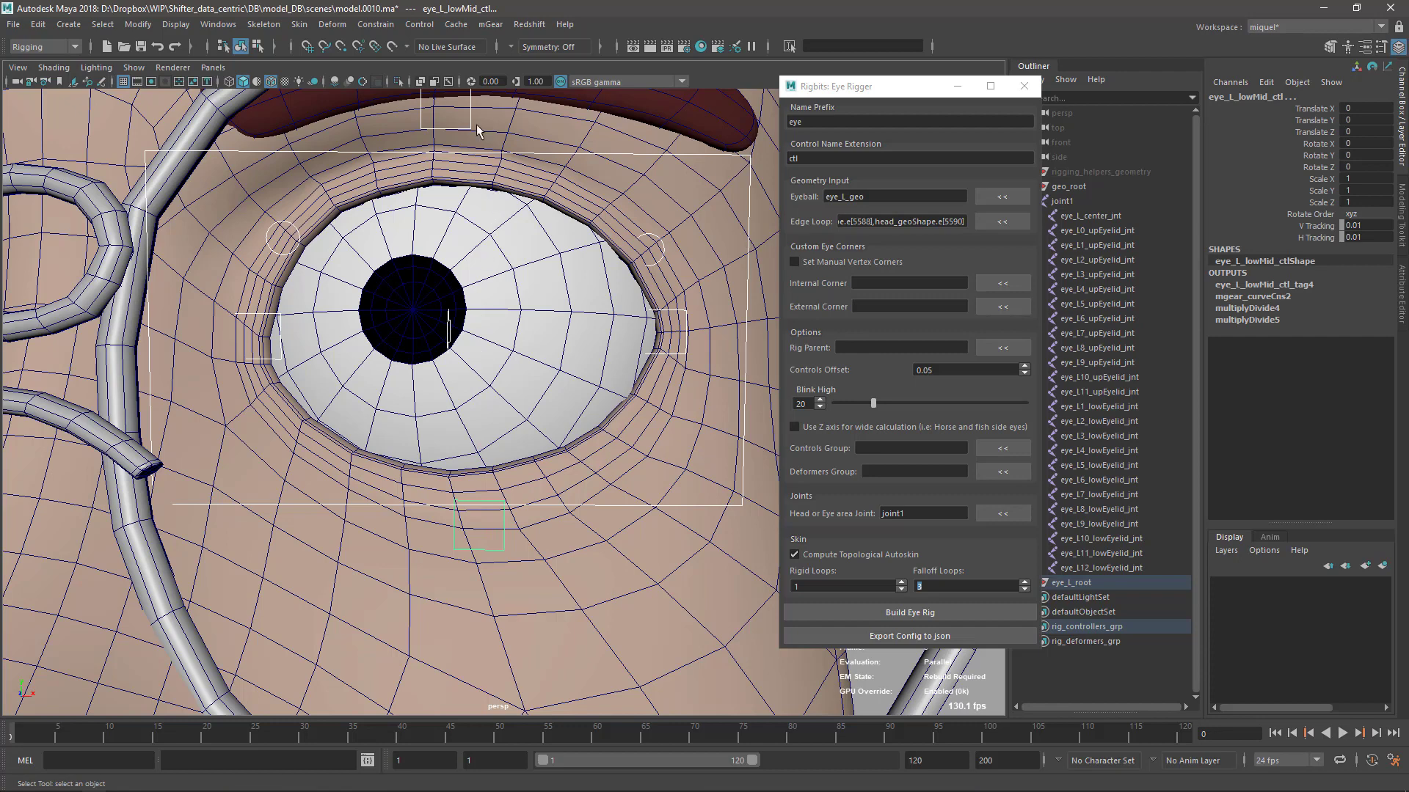
pyautogui.click(472, 160)
pyautogui.click(466, 137)
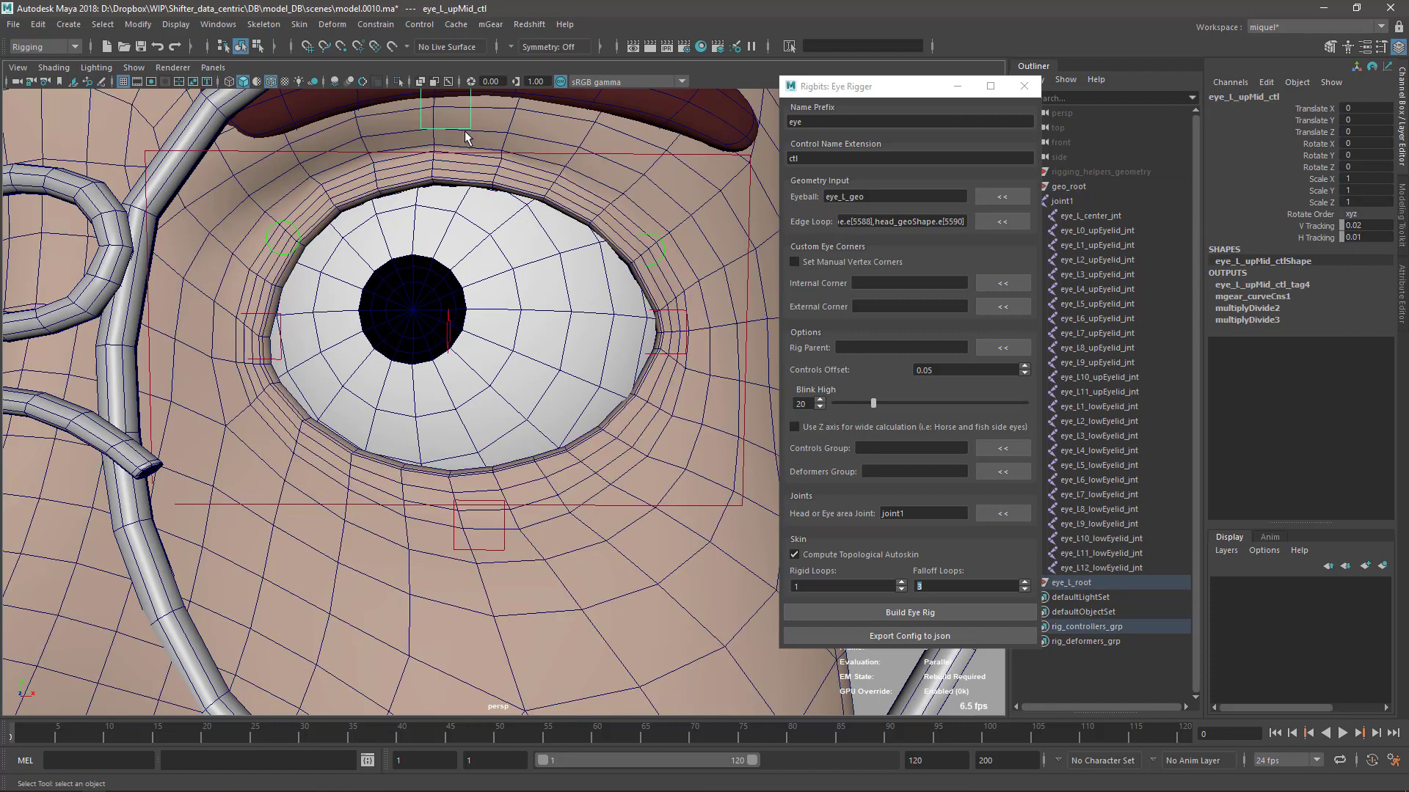
pyautogui.click(503, 547)
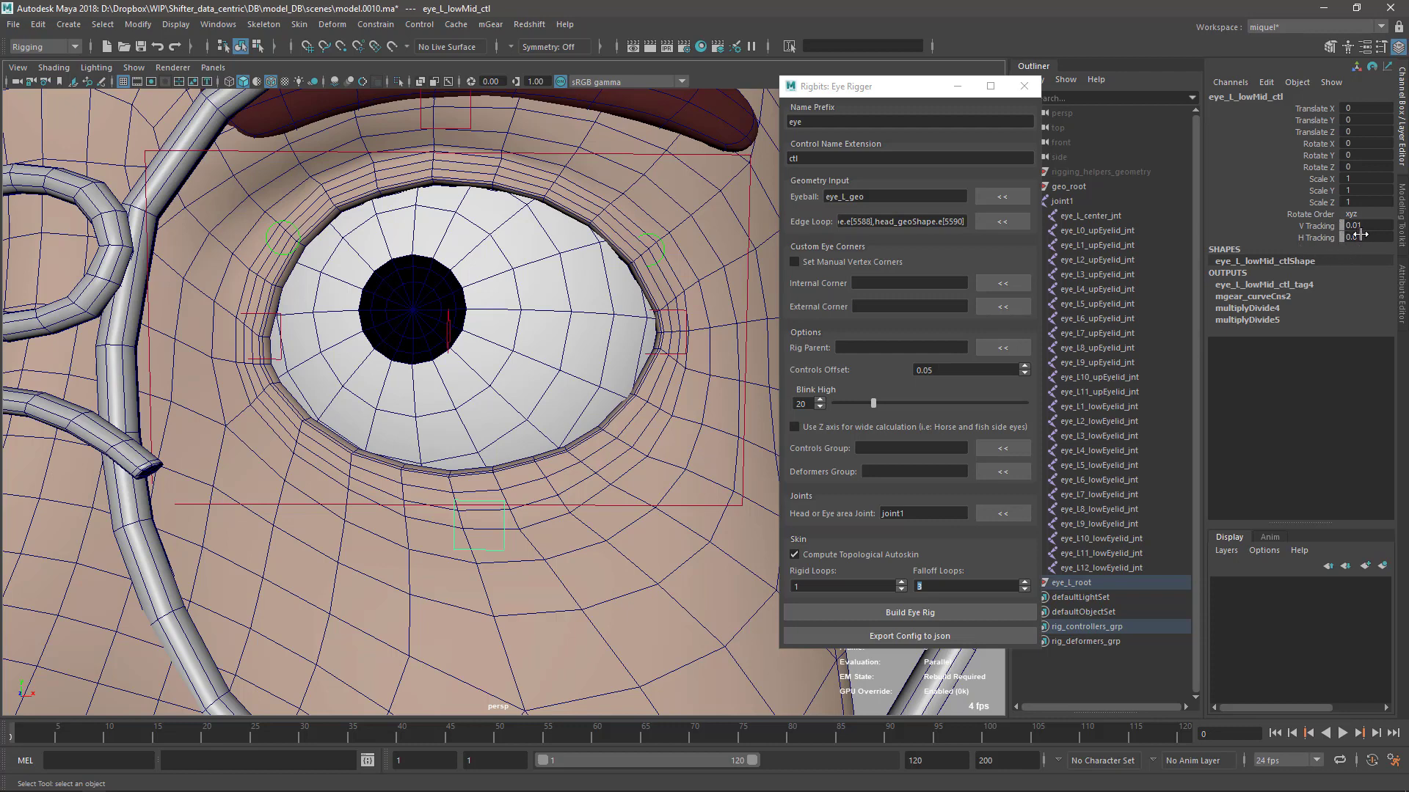
pyautogui.moveTo(1371, 229); pyautogui.dragTo(1354, 249)
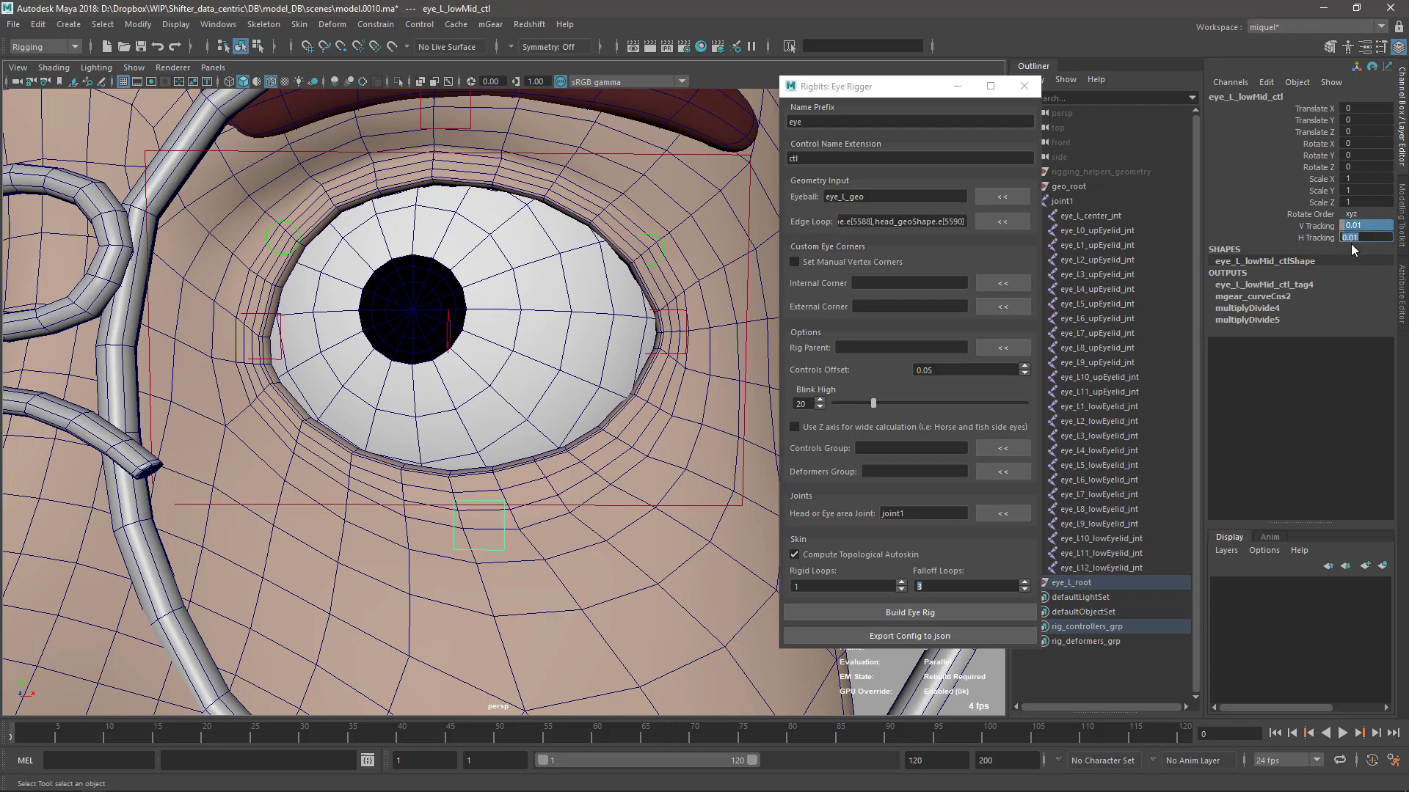
pyautogui.write('0.1')
pyautogui.press('Return')
# Step: Set V Tracking and H Tracking to 0.1 on eye_L_upMid_ctl
pyautogui.click(469, 125)
pyautogui.moveTo(1347, 229); pyautogui.dragTo(1361, 237)
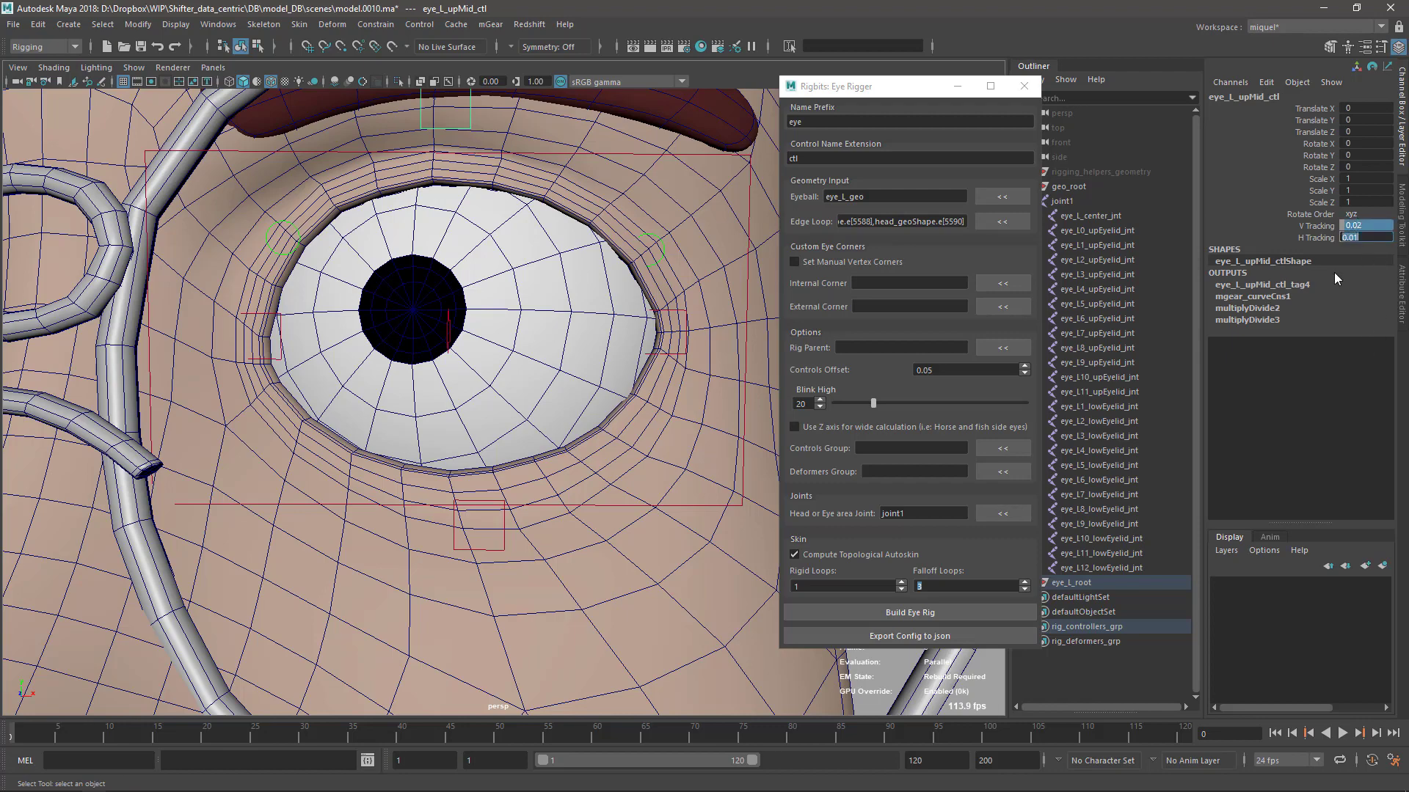
pyautogui.write('0.1')
pyautogui.press('Return')
# Step: Rotate eye_L_aim_ctl in several directions to test how the eyelids follow the eyeball
pyautogui.scroll(-3, 575, 359)
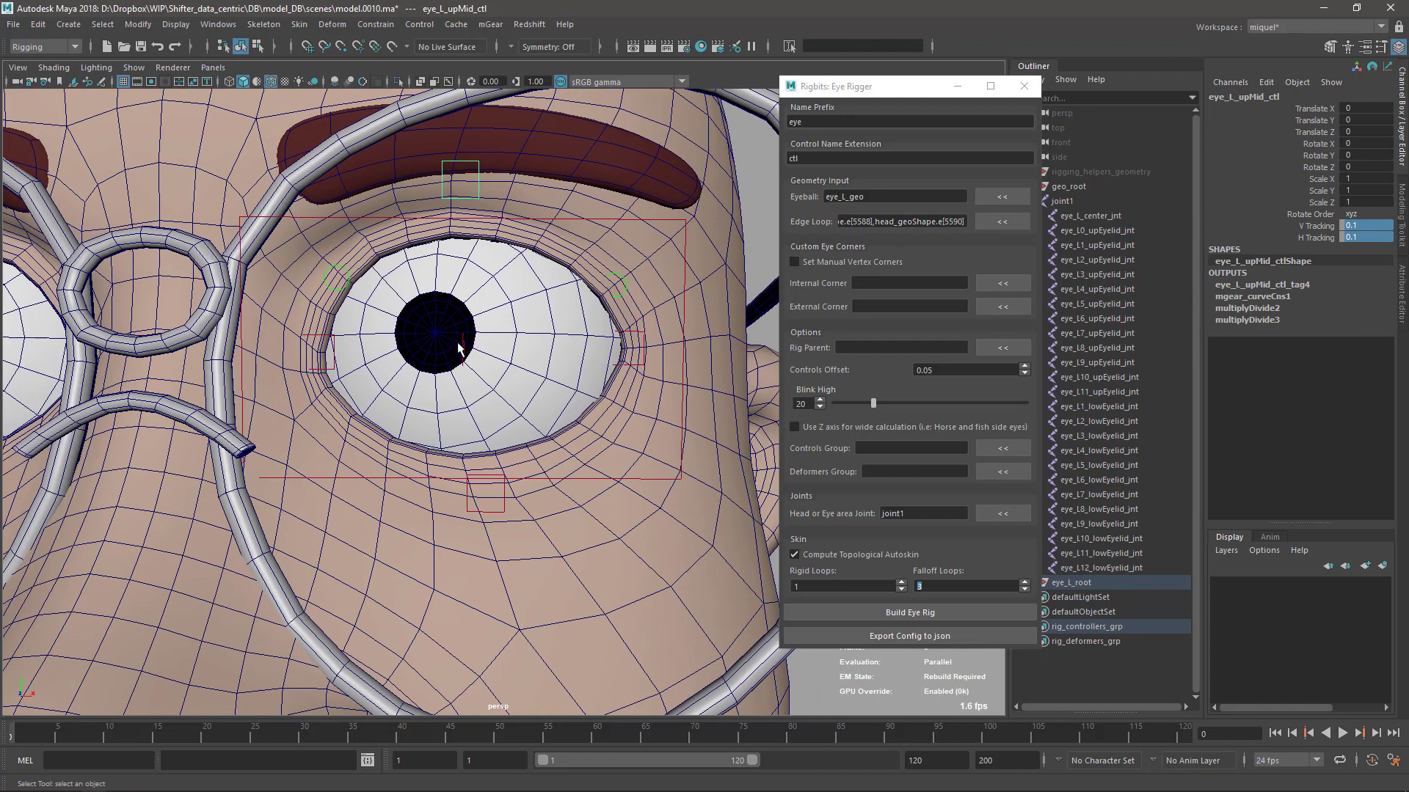
pyautogui.keyDown('alt'); pyautogui.moveTo(460, 349); pyautogui.dragTo(409, 337); pyautogui.keyUp('alt')
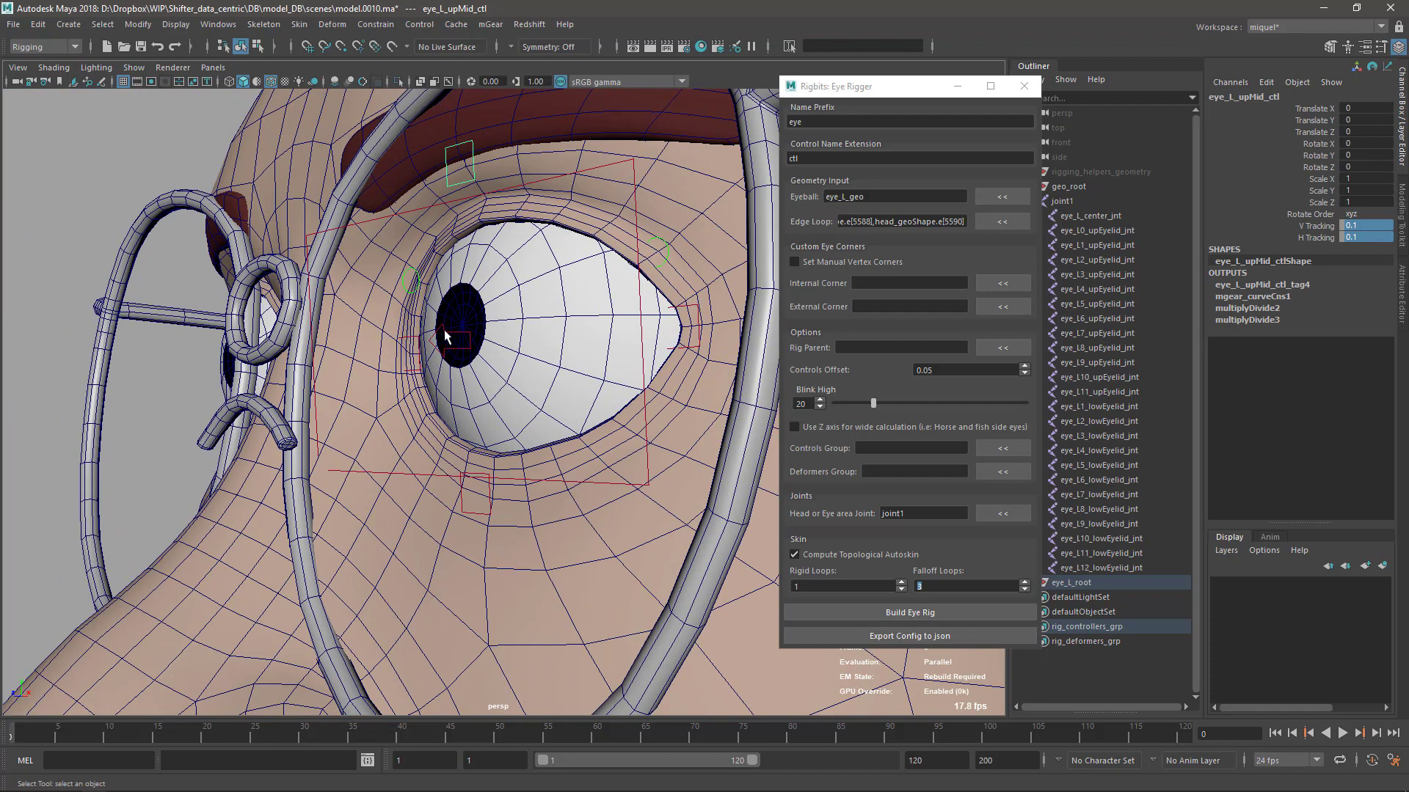
pyautogui.click(445, 336)
pyautogui.press('e')
pyautogui.moveTo(580, 378); pyautogui.dragTo(600, 345)
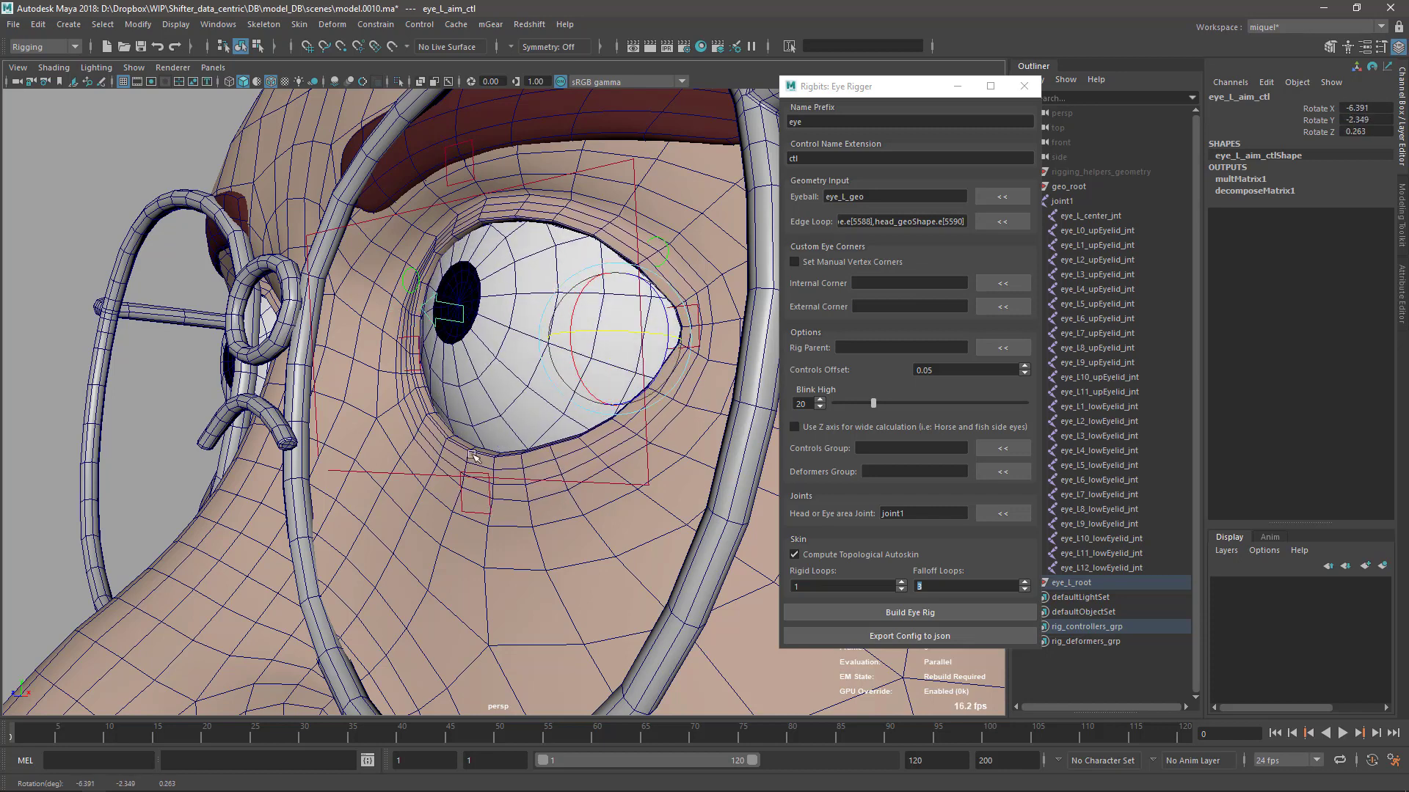
pyautogui.keyDown('alt'); pyautogui.moveTo(472, 455); pyautogui.dragTo(545, 468); pyautogui.keyUp('alt')
pyautogui.moveTo(497, 330)
pyautogui.mouseDown()
pyautogui.moveTo(513, 336)
pyautogui.moveTo(472, 334)
pyautogui.mouseUp()
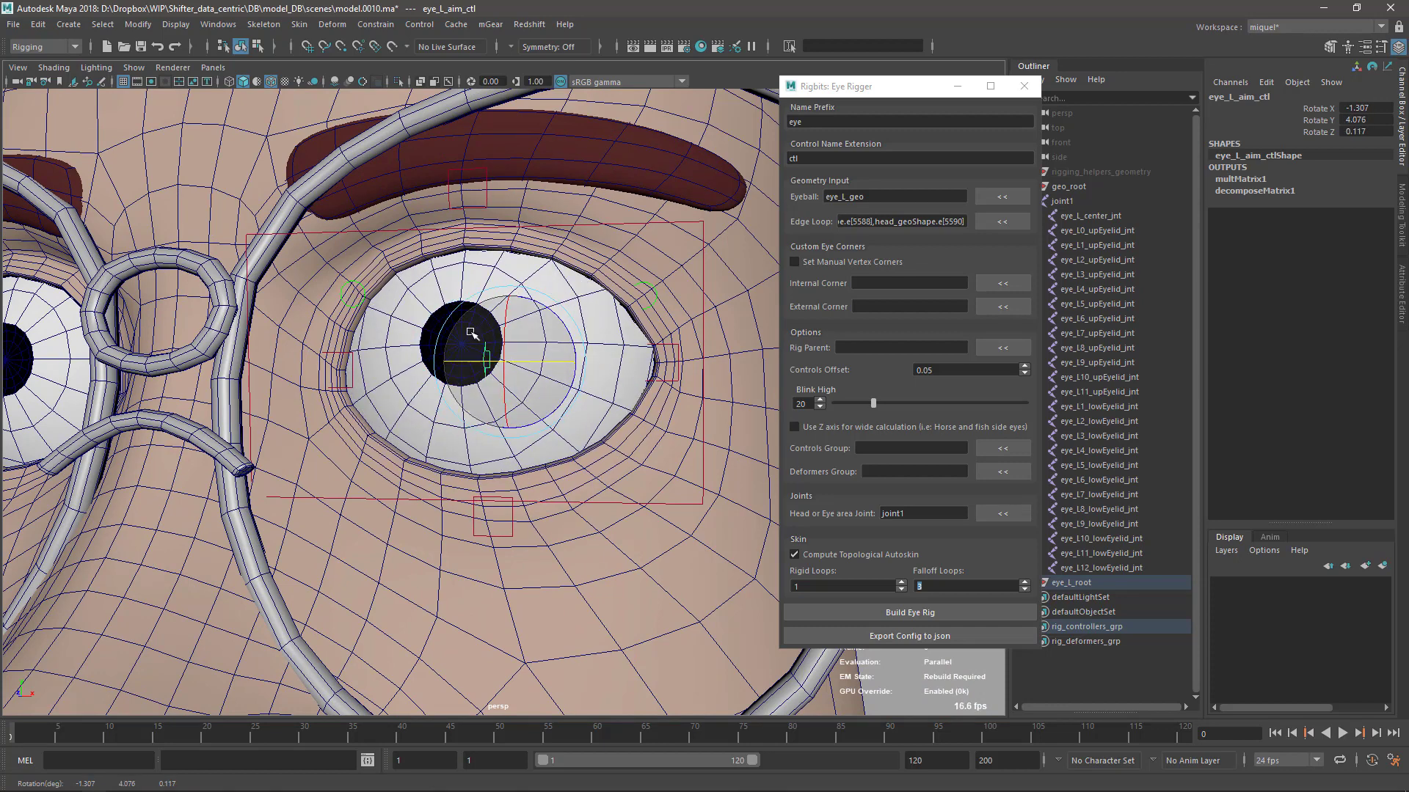
pyautogui.press('q')
# Step: Set V Tracking to 0.3 on eye_L_upMid_ctl
pyautogui.click(491, 213)
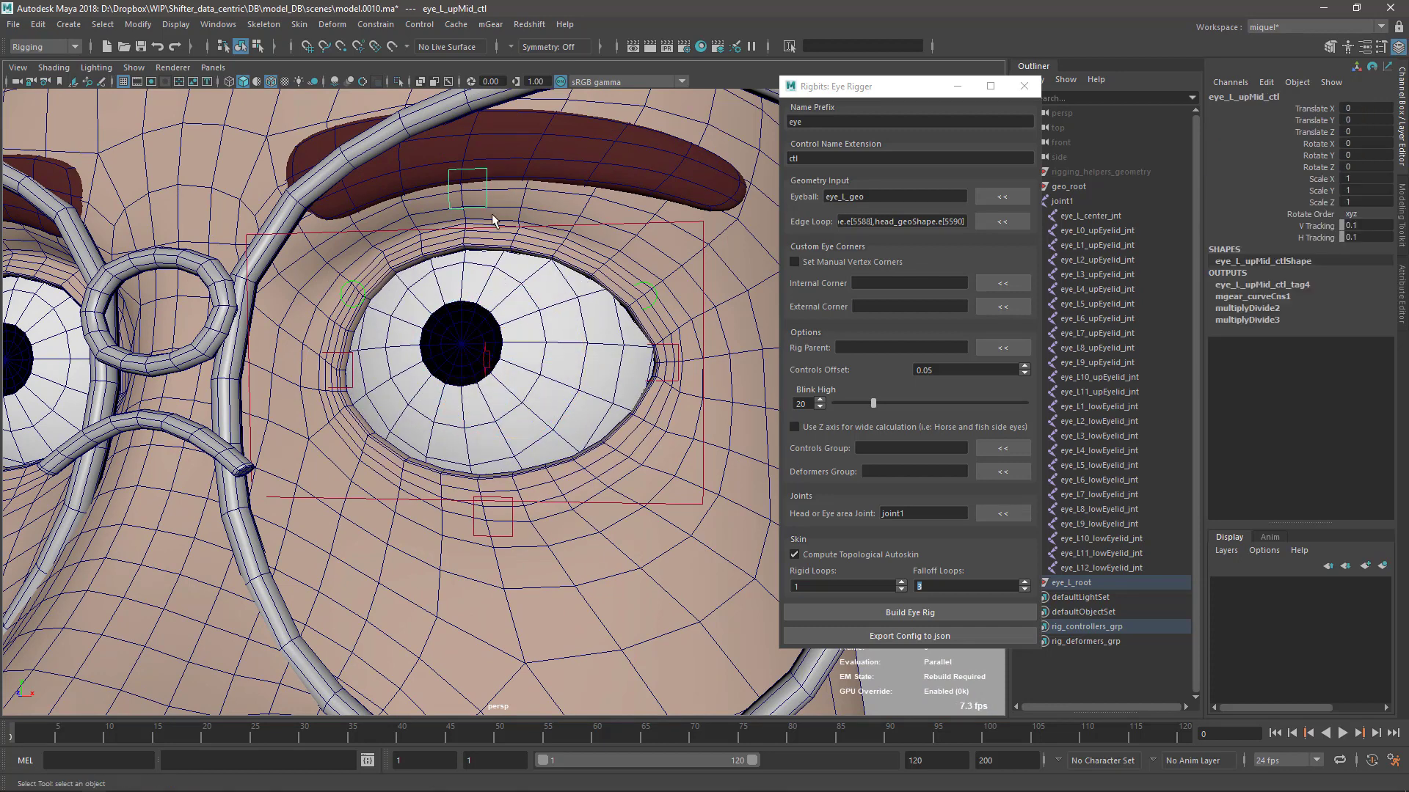
pyautogui.doubleClick(1372, 227)
pyautogui.press('Return')
# Step: Rotate eye_L_aim_ctl to test the stronger vertical tracking of the upper lid, and undo the rotations
pyautogui.keyDown('alt'); pyautogui.moveTo(477, 424); pyautogui.dragTo(375, 446); pyautogui.keyUp('alt')
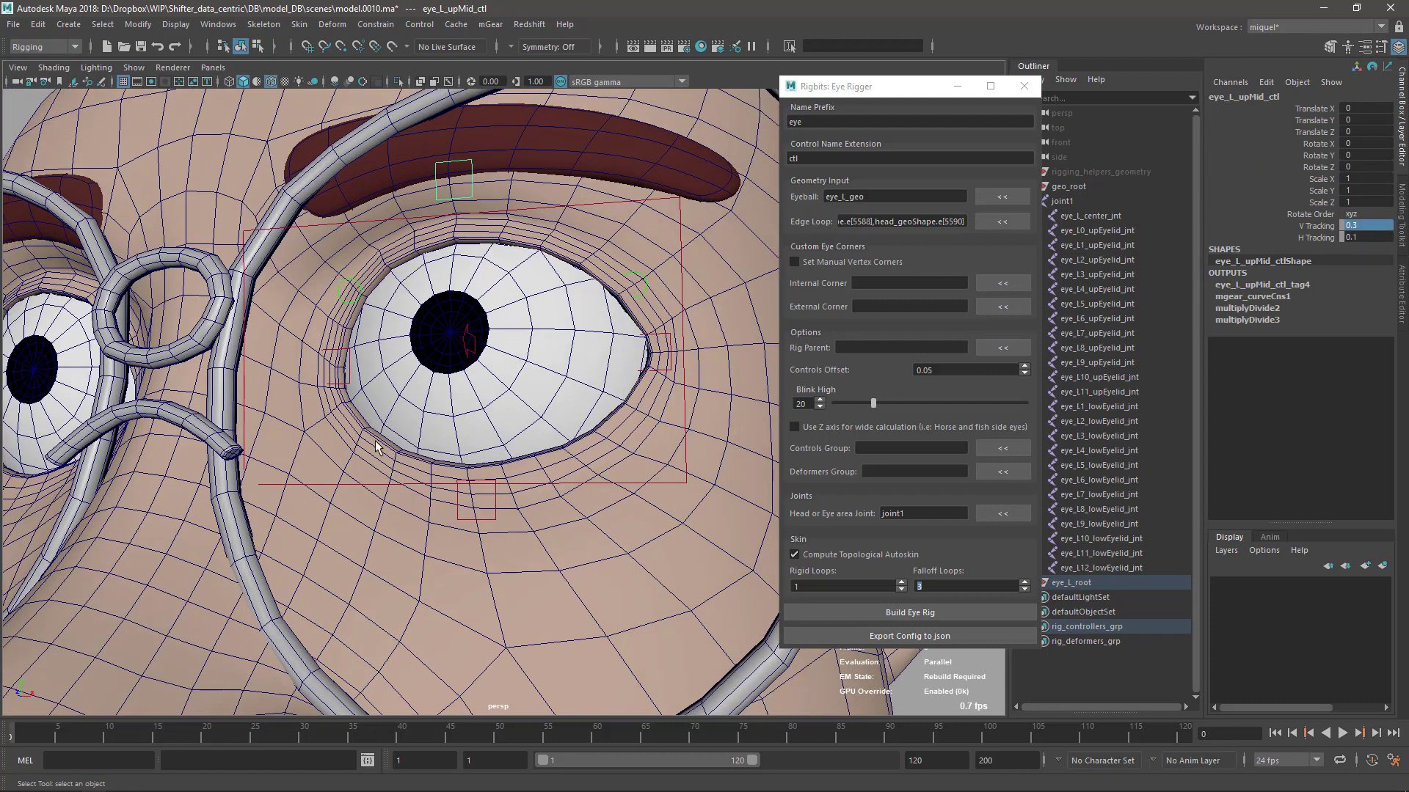
pyautogui.click(445, 367)
pyautogui.moveTo(465, 324)
pyautogui.keyDown('alt'); pyautogui.mouseDown()
pyautogui.moveTo(509, 312)
pyautogui.moveTo(507, 344)
pyautogui.moveTo(514, 309)
pyautogui.moveTo(507, 340)
pyautogui.moveTo(556, 320)
pyautogui.moveTo(521, 355)
pyautogui.moveTo(541, 351)
pyautogui.moveTo(541, 382)
pyautogui.mouseUp(); pyautogui.keyUp('alt')
pyautogui.press('e')
pyautogui.hotkey('alt', '5')
pyautogui.hotkey('alt', '5')
pyautogui.hotkey('ctrl', 'z')
pyautogui.hotkey('ctrl', 'z')
pyautogui.hotkey('ctrl', 'z')
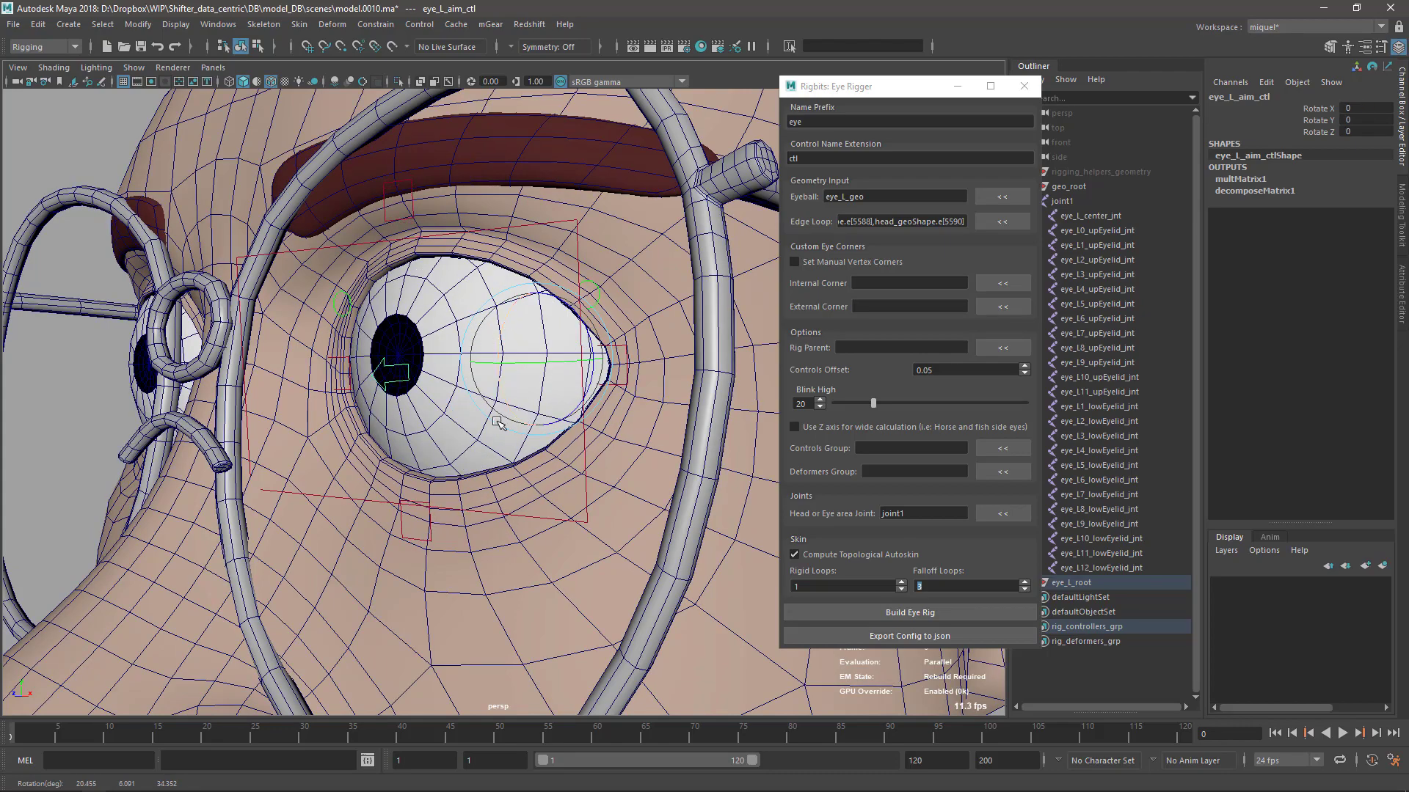
# Step: Move eye_L_outCorner_ctl about -0.85 in X, -0.38 in Y and 0.58 in Z to test the outer eye corner
pyautogui.keyDown('alt'); pyautogui.moveTo(499, 424); pyautogui.dragTo(411, 374, button='right'); pyautogui.keyUp('alt')
pyautogui.keyDown('alt'); pyautogui.moveTo(411, 374); pyautogui.dragTo(494, 350); pyautogui.keyUp('alt')
pyautogui.scroll(-3, 512, 378)
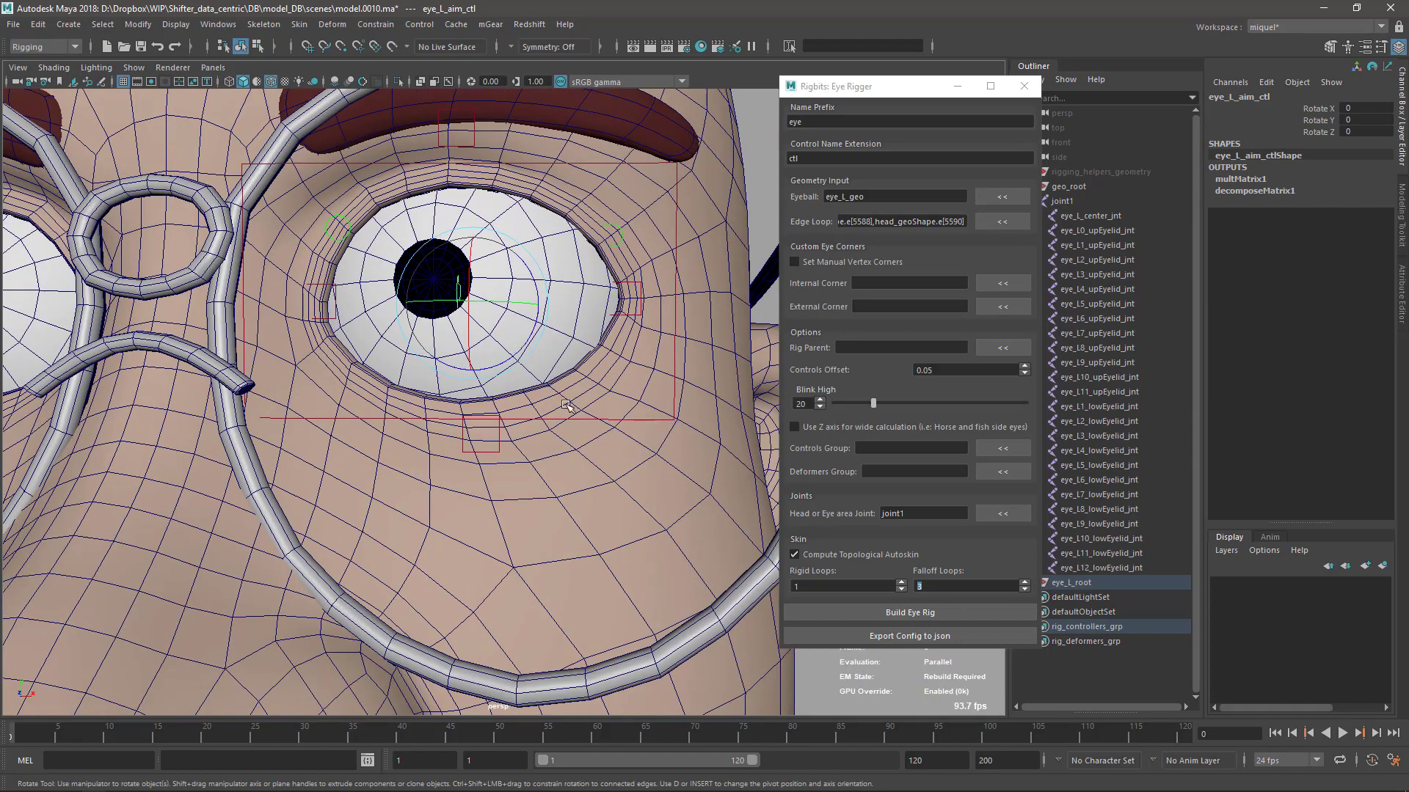
pyautogui.keyDown('alt'); pyautogui.moveTo(476, 399); pyautogui.dragTo(643, 390); pyautogui.keyUp('alt')
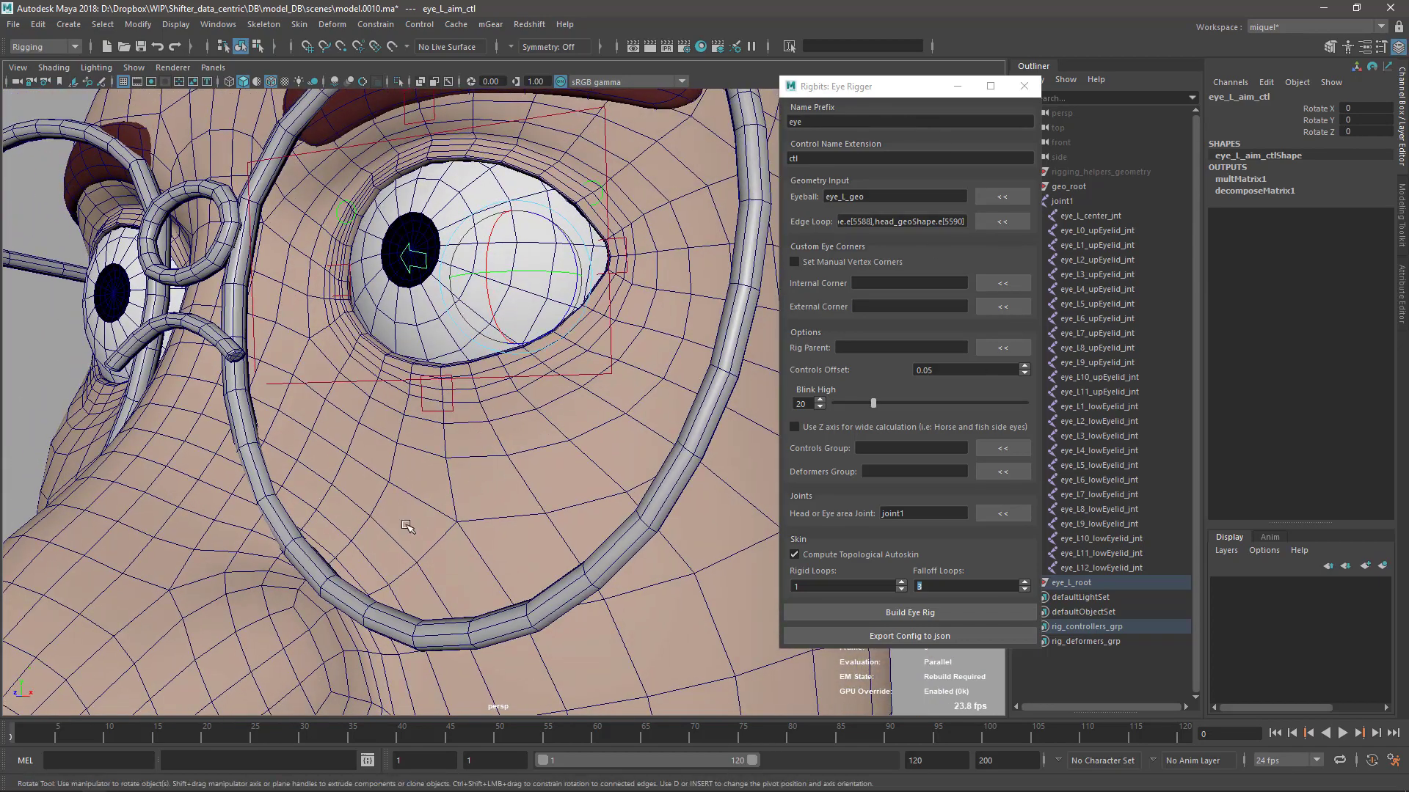
pyautogui.keyDown('alt'); pyautogui.moveTo(406, 526); pyautogui.dragTo(571, 506); pyautogui.keyUp('alt')
pyautogui.press('q')
pyautogui.click(614, 401)
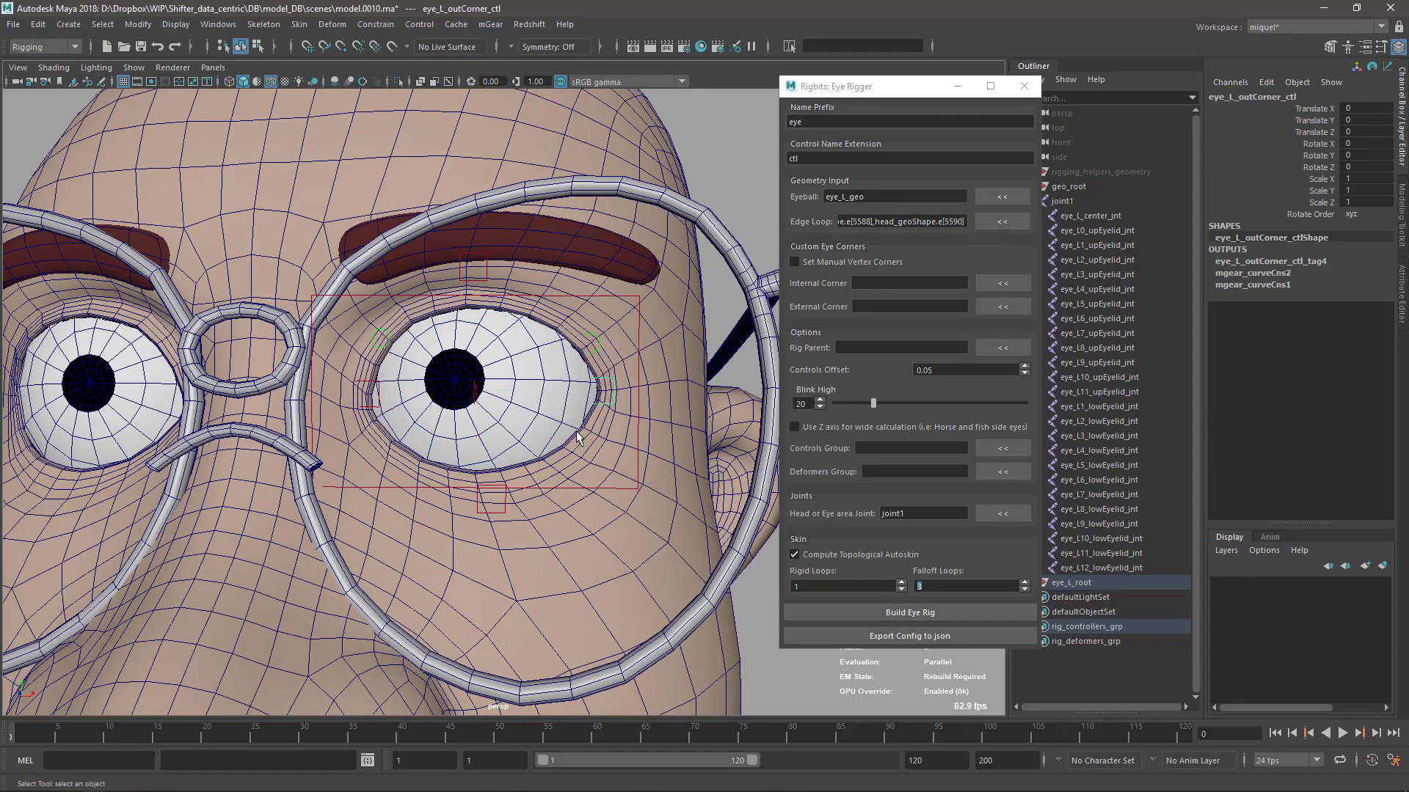
pyautogui.press('w')
pyautogui.moveTo(648, 419)
pyautogui.mouseDown(button='middle')
pyautogui.moveTo(660, 405)
pyautogui.moveTo(633, 433)
pyautogui.mouseUp(button='middle')
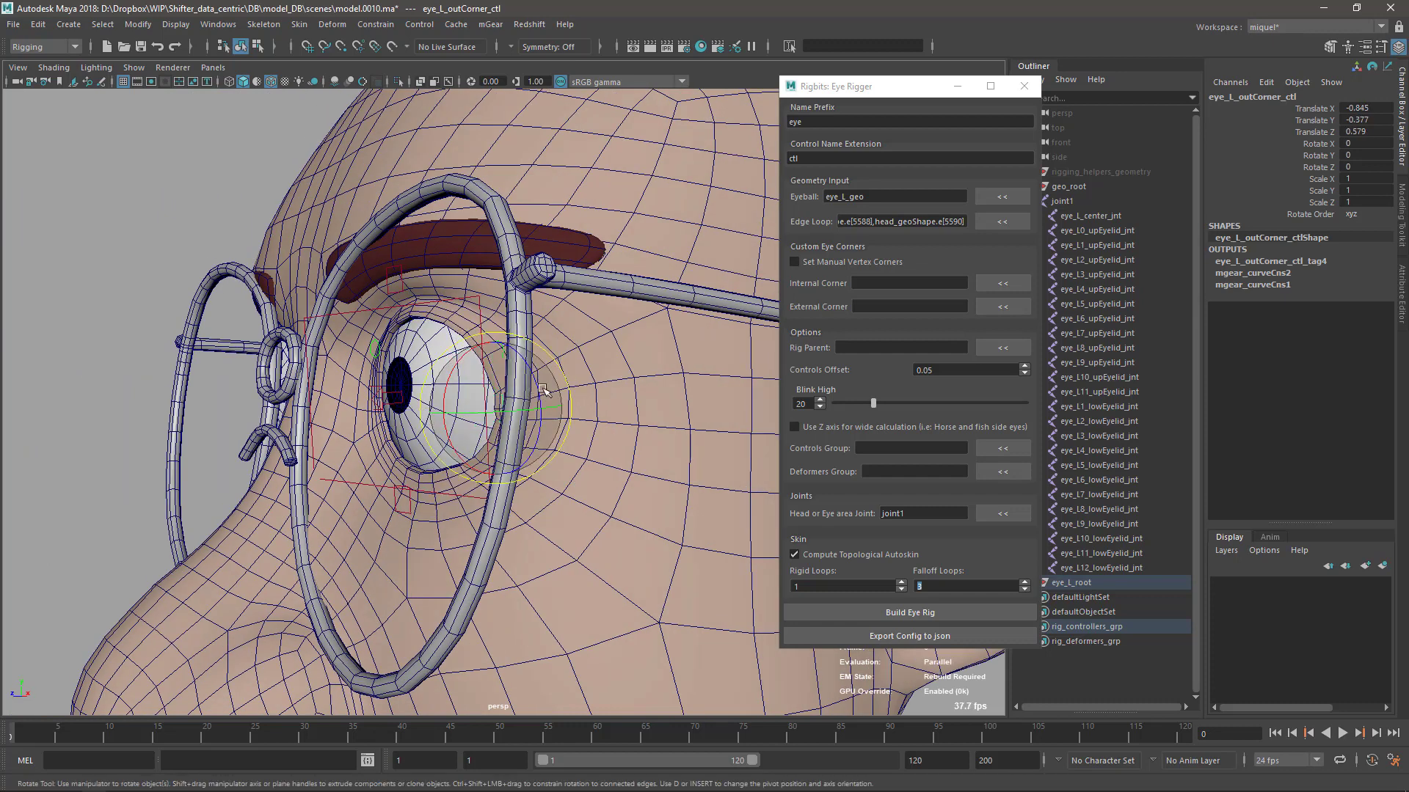
# Step: Rotate eye_L_outCorner_ctl about -14 degrees in Z, try scaling it, and undo the outer corner's changes
pyautogui.moveTo(543, 388); pyautogui.dragTo(536, 429)
pyautogui.moveTo(535, 430); pyautogui.dragTo(534, 437)
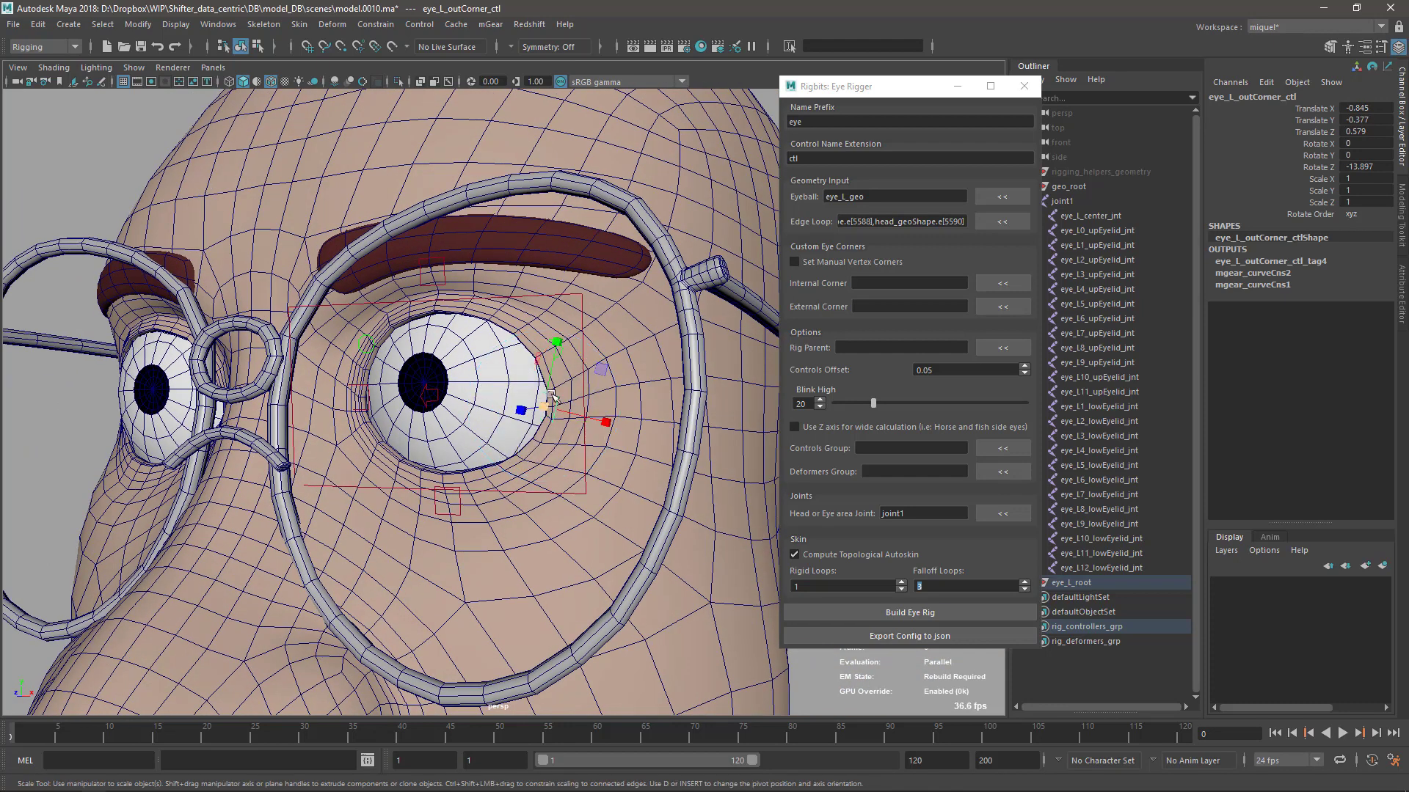
pyautogui.moveTo(555, 344); pyautogui.dragTo(526, 313)
pyautogui.hotkey('ctrl', 'z')
pyautogui.hotkey('ctrl', 'z')
pyautogui.hotkey('ctrl', 'z')
# Step: Move the small upper lid control near the left eye's outer corner to test it, and undo the moves
pyautogui.press('q')
pyautogui.click(584, 340)
pyautogui.press('w')
pyautogui.moveTo(526, 313)
pyautogui.keyDown('alt'); pyautogui.mouseDown()
pyautogui.moveTo(425, 317)
pyautogui.moveTo(505, 317)
pyautogui.mouseUp(); pyautogui.keyUp('alt')
pyautogui.keyDown('alt'); pyautogui.moveTo(254, 424); pyautogui.dragTo(458, 369); pyautogui.keyUp('alt')
pyautogui.moveTo(559, 304); pyautogui.dragTo(560, 404)
pyautogui.hotkey('ctrl', 'z')
pyautogui.hotkey('ctrl', 'z')
pyautogui.hotkey('ctrl', 'z')
# Step: Try scaling and rotating eye_L_lowMid_ctl to test the lower lid, and undo the changes
pyautogui.click(547, 461)
pyautogui.keyDown('alt'); pyautogui.moveTo(549, 465); pyautogui.dragTo(559, 362); pyautogui.keyUp('alt')
pyautogui.press('r')
pyautogui.press('e')
pyautogui.hotkey('ctrl', 'z')
pyautogui.hotkey('ctrl', 'z')
pyautogui.press('q')
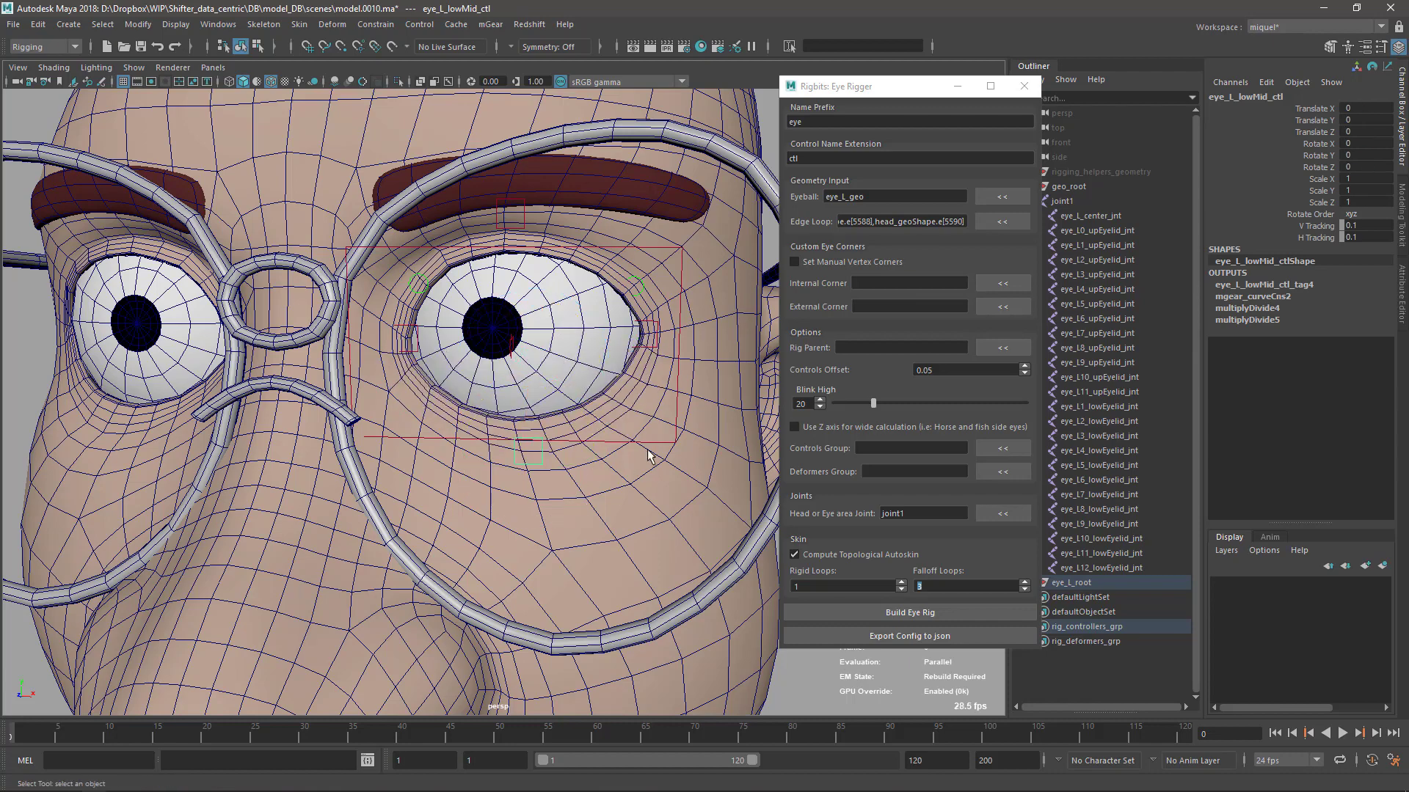
# Step: Rotate eye_L_over_ctl by a few degrees on all axes to test the whole eyelid area, and undo the rotation
pyautogui.click(650, 443)
pyautogui.keyDown('alt'); pyautogui.moveTo(653, 352); pyautogui.dragTo(616, 331, button='right'); pyautogui.keyUp('alt')
pyautogui.keyDown('alt'); pyautogui.moveTo(616, 331); pyautogui.dragTo(639, 323, button='middle'); pyautogui.keyUp('alt')
pyautogui.keyDown('alt'); pyautogui.moveTo(640, 323); pyautogui.dragTo(509, 347); pyautogui.keyUp('alt')
pyautogui.press('w')
pyautogui.press('e')
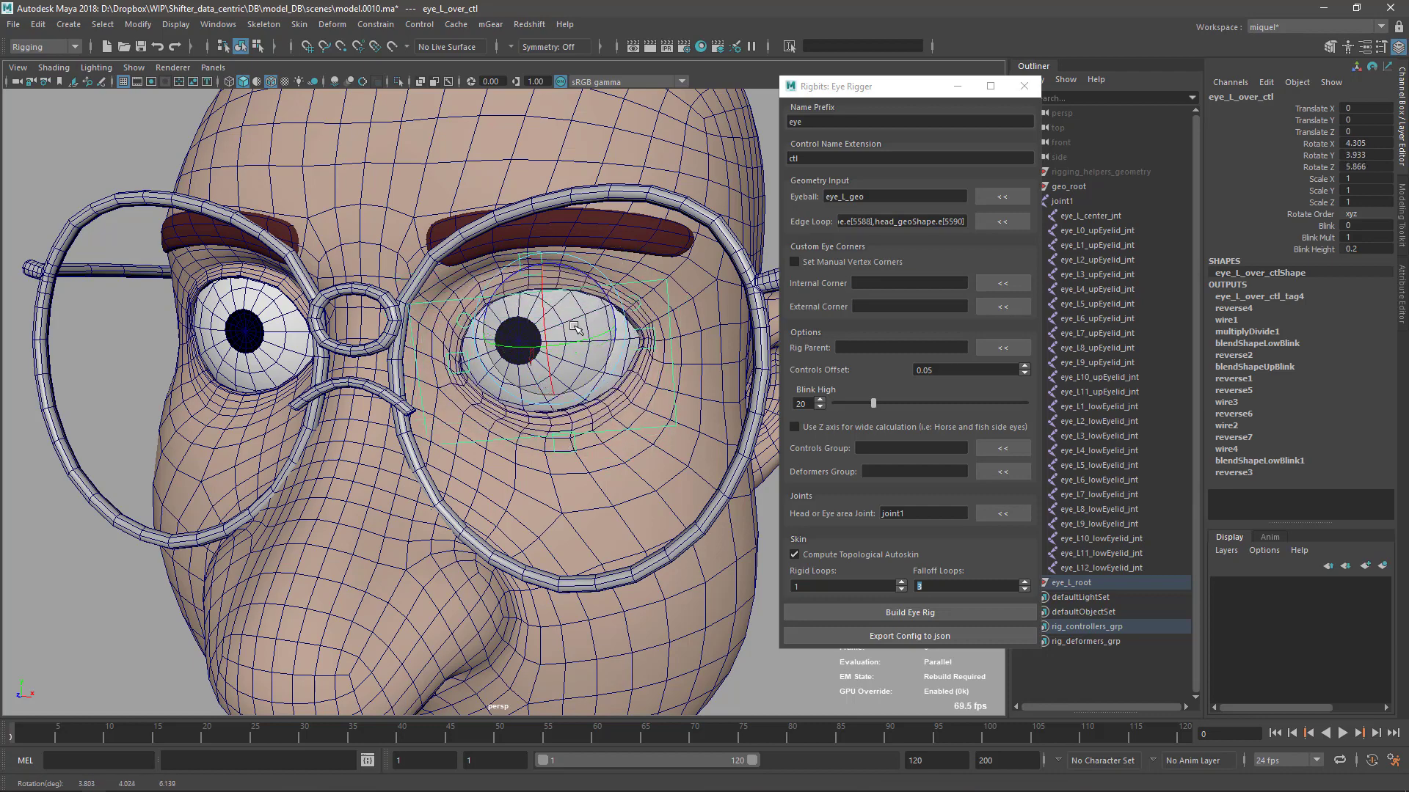
pyautogui.hotkey('ctrl', 'z')
# Step: Scale eye_L_over_ctl to about 0.48 in X and 0.29 in Y, rotate it slightly in Z, and undo these changes
pyautogui.press('r')
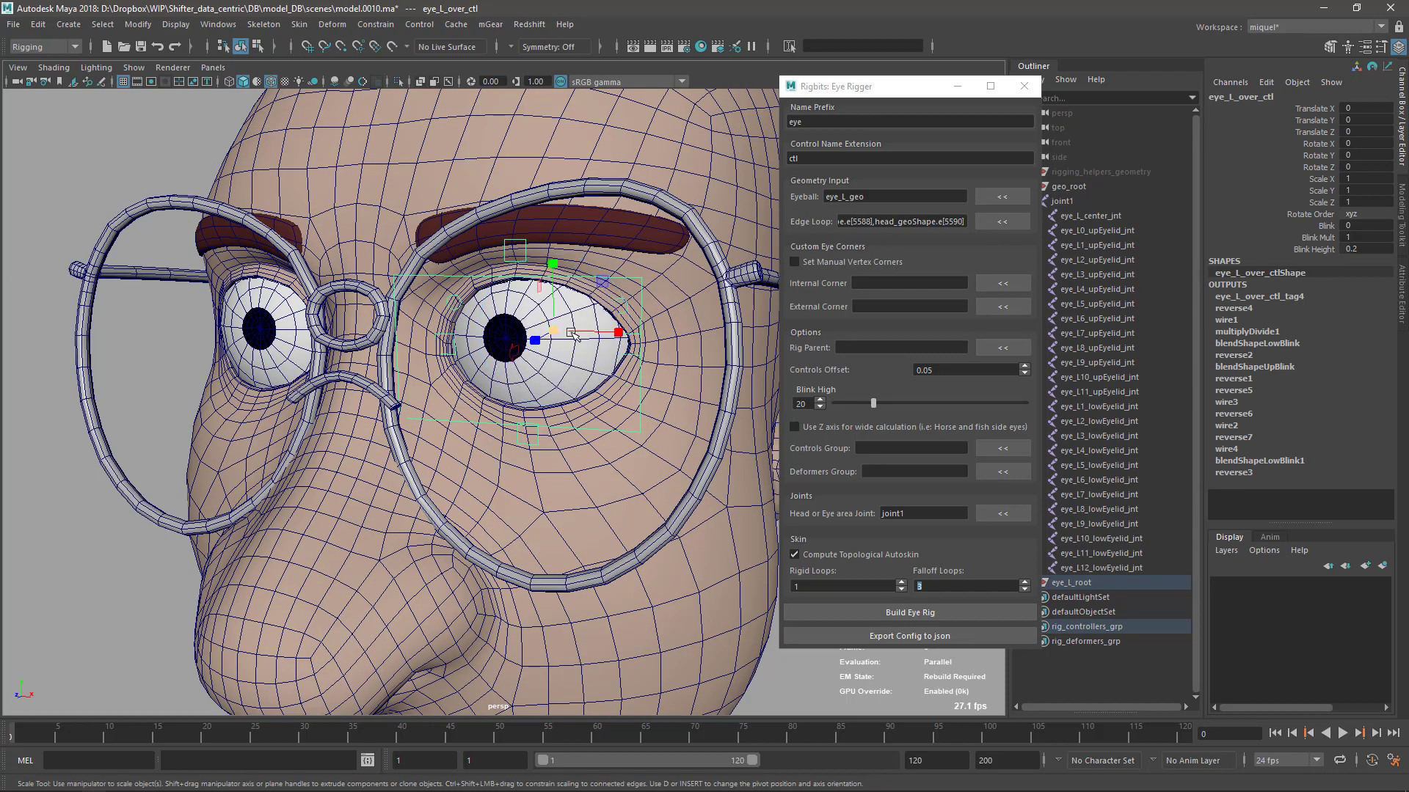
pyautogui.moveTo(556, 287); pyautogui.dragTo(552, 358)
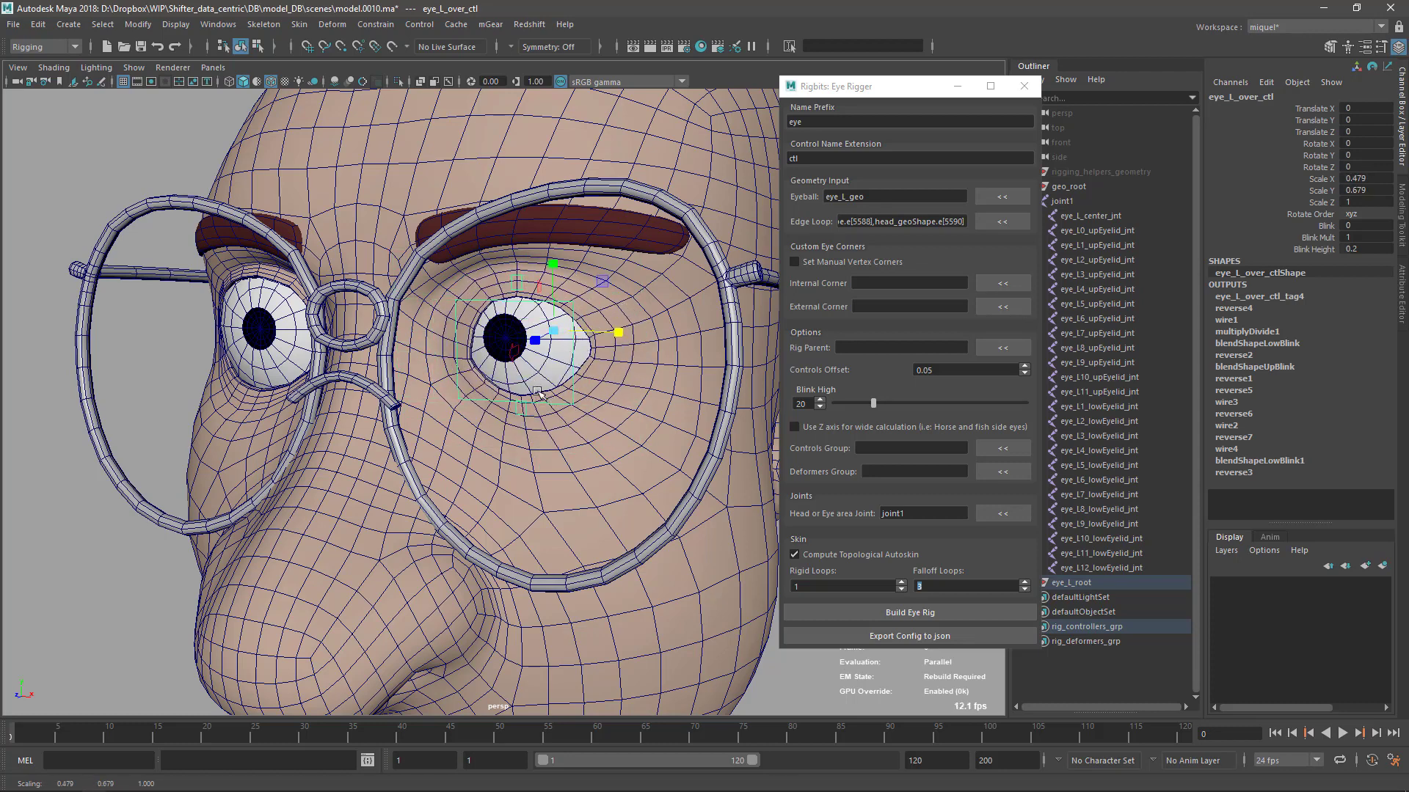
pyautogui.keyDown('alt'); pyautogui.moveTo(538, 394); pyautogui.dragTo(581, 266); pyautogui.keyUp('alt')
pyautogui.press('e')
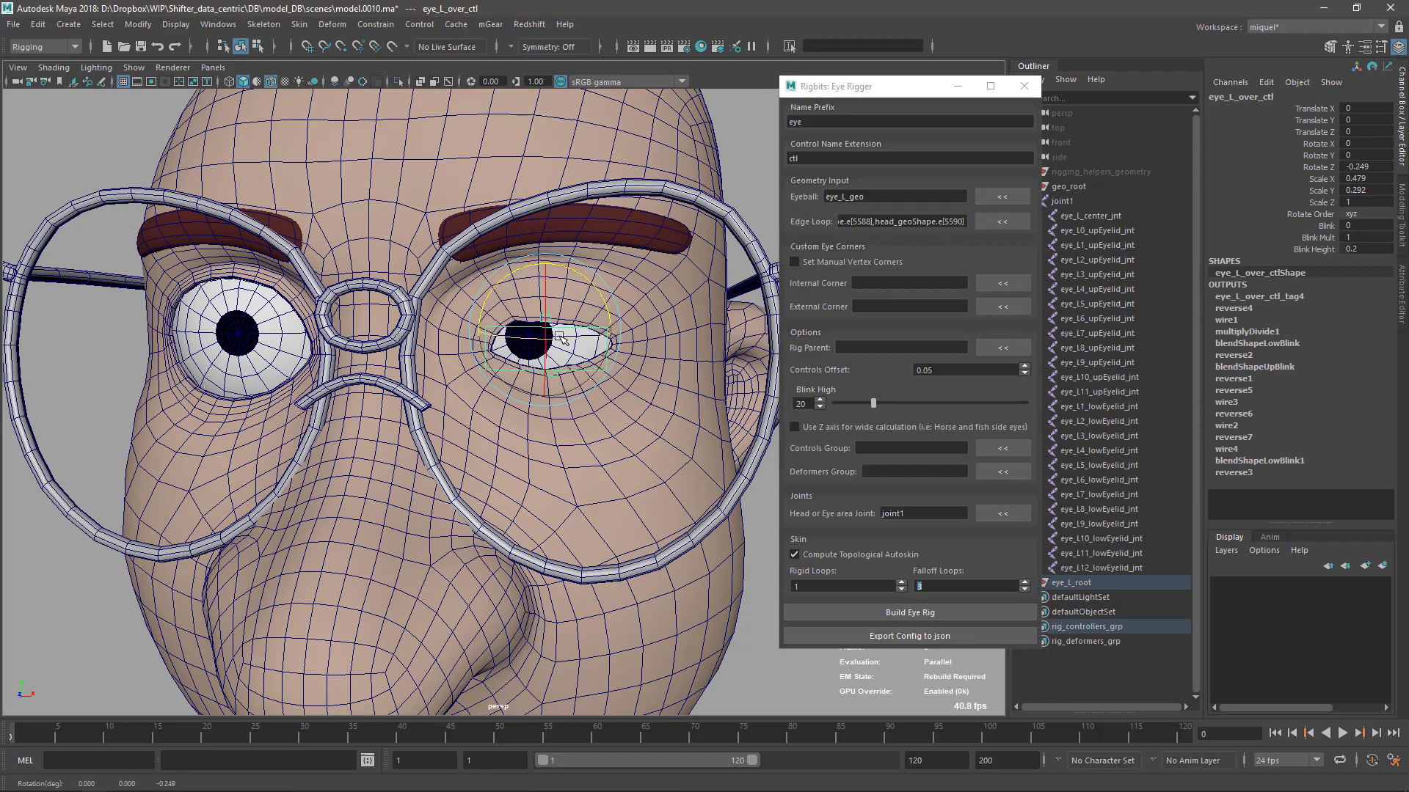
pyautogui.hotkey('ctrl', 'z')
pyautogui.hotkey('ctrl', 'z')
pyautogui.hotkey('ctrl', 'z')
pyautogui.hotkey('ctrl', 'z')
pyautogui.hotkey('ctrl', 'z')
# Step: Examine the left eye's lids and controls from several angles and distances
pyautogui.keyDown('alt'); pyautogui.moveTo(562, 338); pyautogui.dragTo(525, 345); pyautogui.keyUp('alt')
pyautogui.keyDown('alt'); pyautogui.moveTo(525, 345); pyautogui.dragTo(578, 334); pyautogui.keyUp('alt')
pyautogui.keyDown('alt'); pyautogui.moveTo(578, 334); pyautogui.dragTo(599, 315, button='right'); pyautogui.keyUp('alt')
pyautogui.keyDown('alt'); pyautogui.moveTo(599, 315); pyautogui.dragTo(537, 410); pyautogui.keyUp('alt')
pyautogui.keyDown('alt'); pyautogui.moveTo(537, 410); pyautogui.dragTo(561, 458); pyautogui.keyUp('alt')
pyautogui.hotkey('ctrl', 'z')
pyautogui.hotkey('ctrl', 'z')
pyautogui.keyDown('alt'); pyautogui.moveTo(645, 414); pyautogui.dragTo(607, 400, button='right'); pyautogui.keyUp('alt')
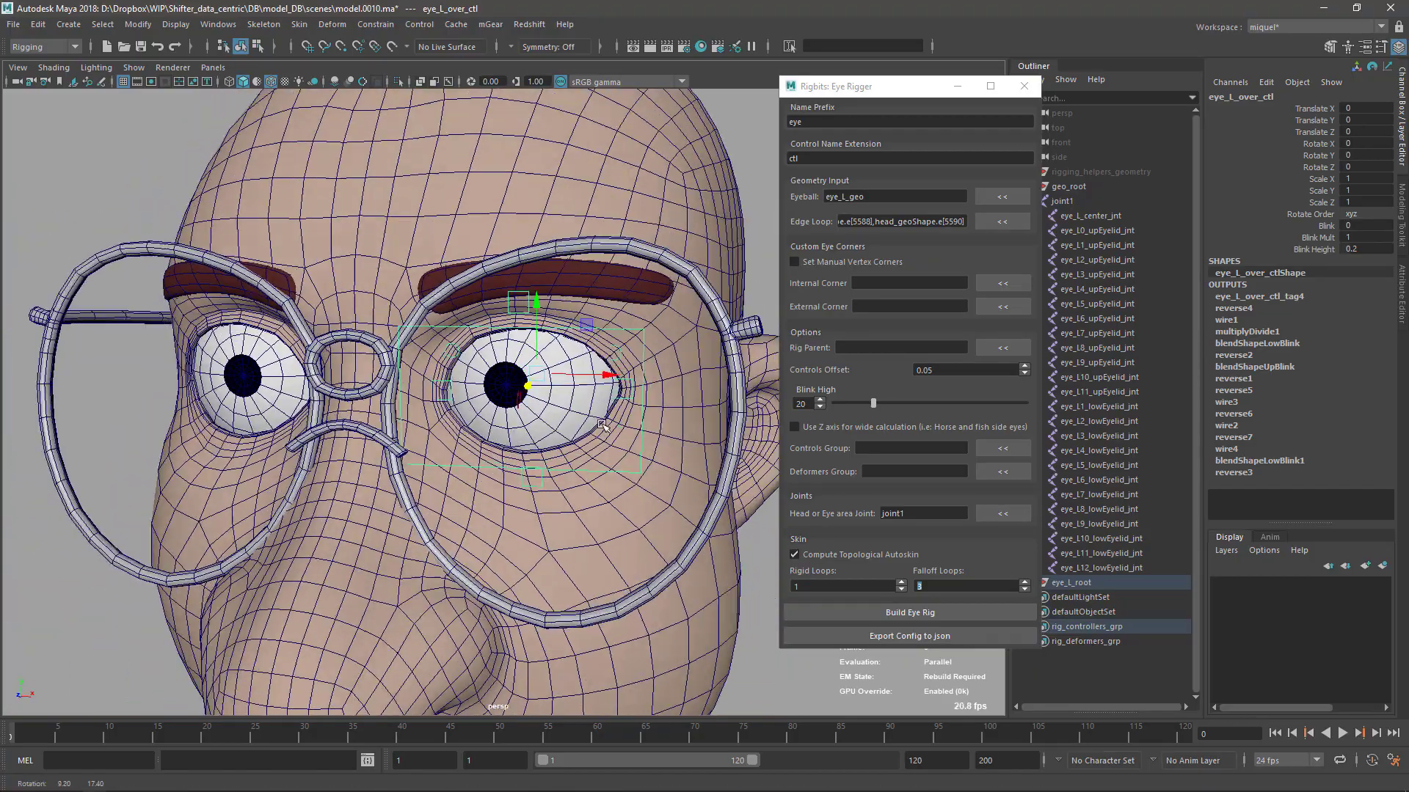
pyautogui.keyDown('alt'); pyautogui.moveTo(675, 403); pyautogui.dragTo(645, 423); pyautogui.keyUp('alt')
pyautogui.keyDown('alt'); pyautogui.moveTo(644, 423); pyautogui.dragTo(658, 421, button='middle'); pyautogui.keyUp('alt')
pyautogui.keyDown('alt'); pyautogui.moveTo(658, 421); pyautogui.dragTo(631, 432); pyautogui.keyUp('alt')
pyautogui.keyDown('alt'); pyautogui.moveTo(514, 440); pyautogui.dragTo(564, 452, button='right'); pyautogui.keyUp('alt')
pyautogui.keyDown('alt'); pyautogui.moveTo(563, 452); pyautogui.dragTo(529, 471, button='middle'); pyautogui.keyUp('alt')
pyautogui.keyDown('alt'); pyautogui.moveTo(530, 471); pyautogui.dragTo(517, 470); pyautogui.keyUp('alt')
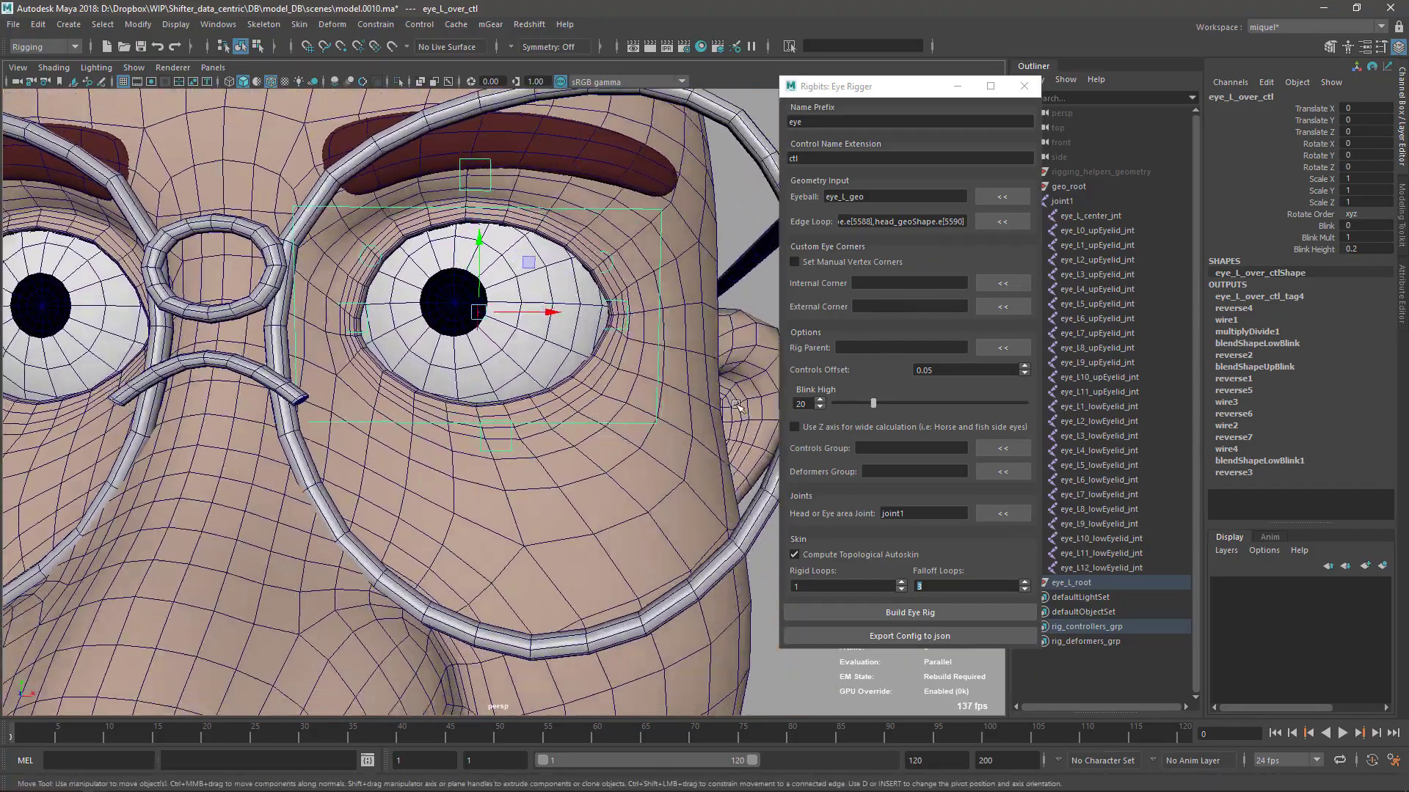
# Step: Close the left eye by setting eye_L_over_ctl's Blink to 1, and set its Blink Height to 0.5
pyautogui.click(1325, 226)
pyautogui.moveTo(485, 403); pyautogui.dragTo(547, 408, button='middle')
pyautogui.moveTo(546, 408)
pyautogui.keyDown('alt'); pyautogui.mouseDown()
pyautogui.moveTo(525, 411)
pyautogui.moveTo(569, 419)
pyautogui.mouseUp(); pyautogui.keyUp('alt')
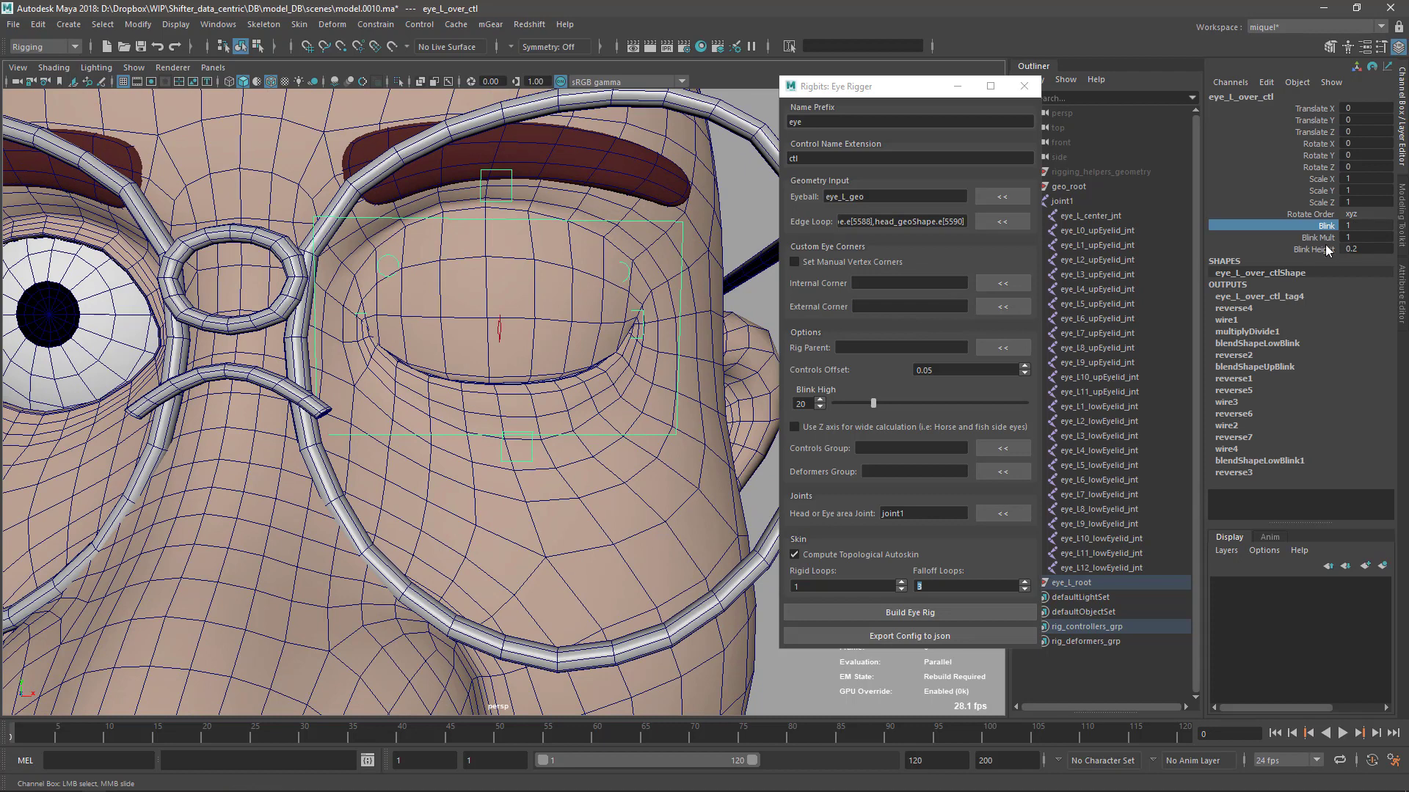
pyautogui.click(1353, 249)
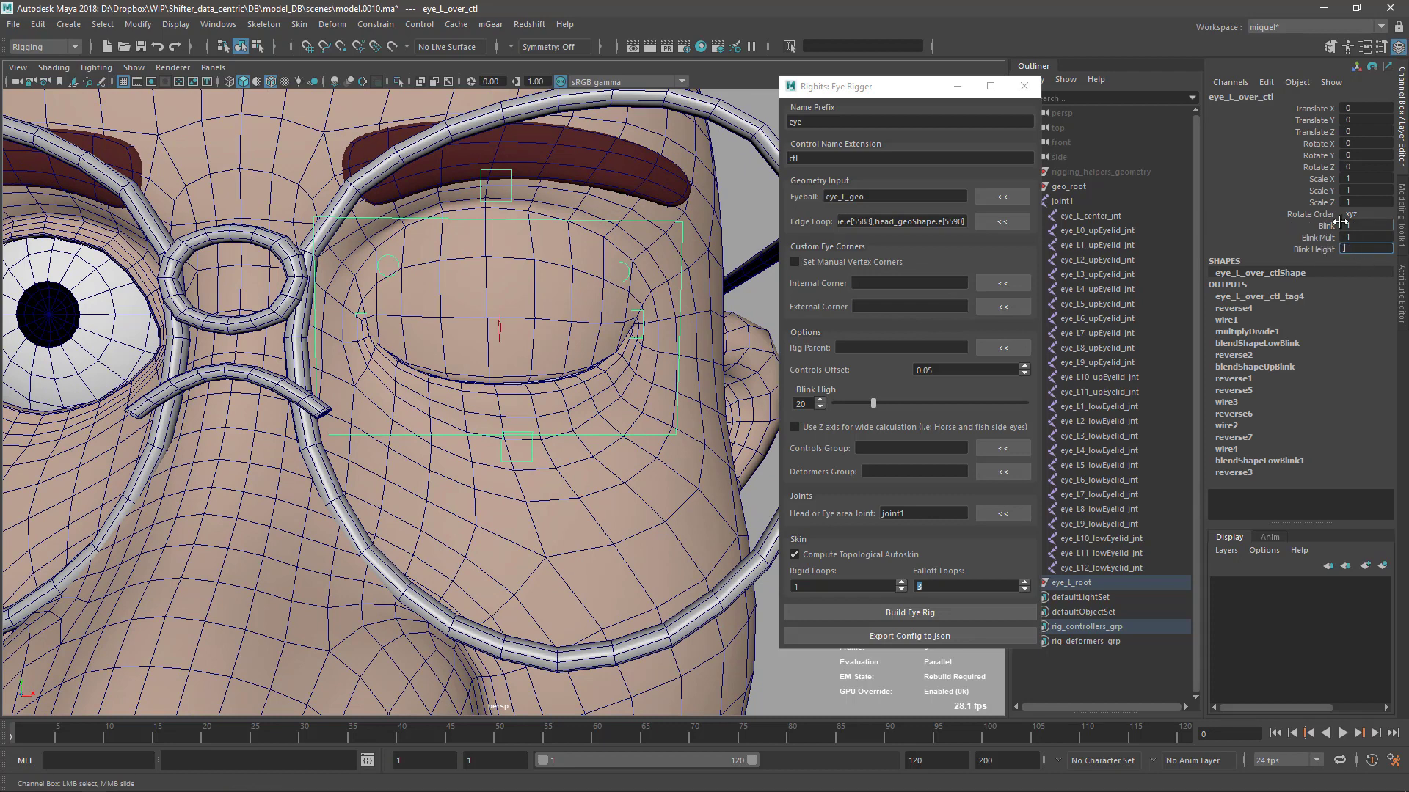
pyautogui.press('Return')
pyautogui.keyDown('alt'); pyautogui.moveTo(424, 345); pyautogui.dragTo(527, 305, button='right'); pyautogui.keyUp('alt')
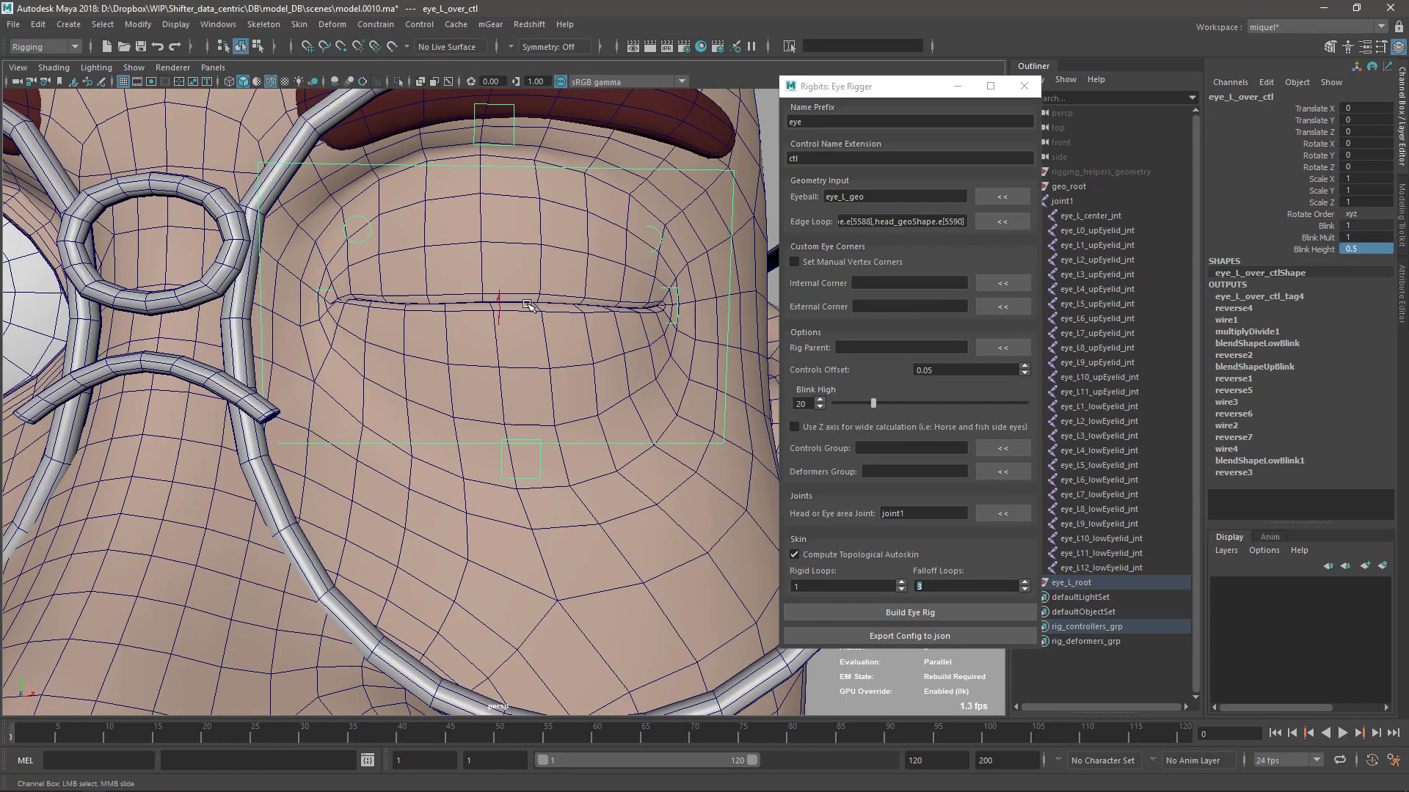
# Step: Scrub eye_L_over_ctl's Blink to inspect the lid corners during the blink, and return it to 0
pyautogui.click(1328, 226)
pyautogui.click(1327, 226)
pyautogui.moveTo(537, 396); pyautogui.dragTo(441, 381, button='middle')
pyautogui.scroll(3, 441, 378)
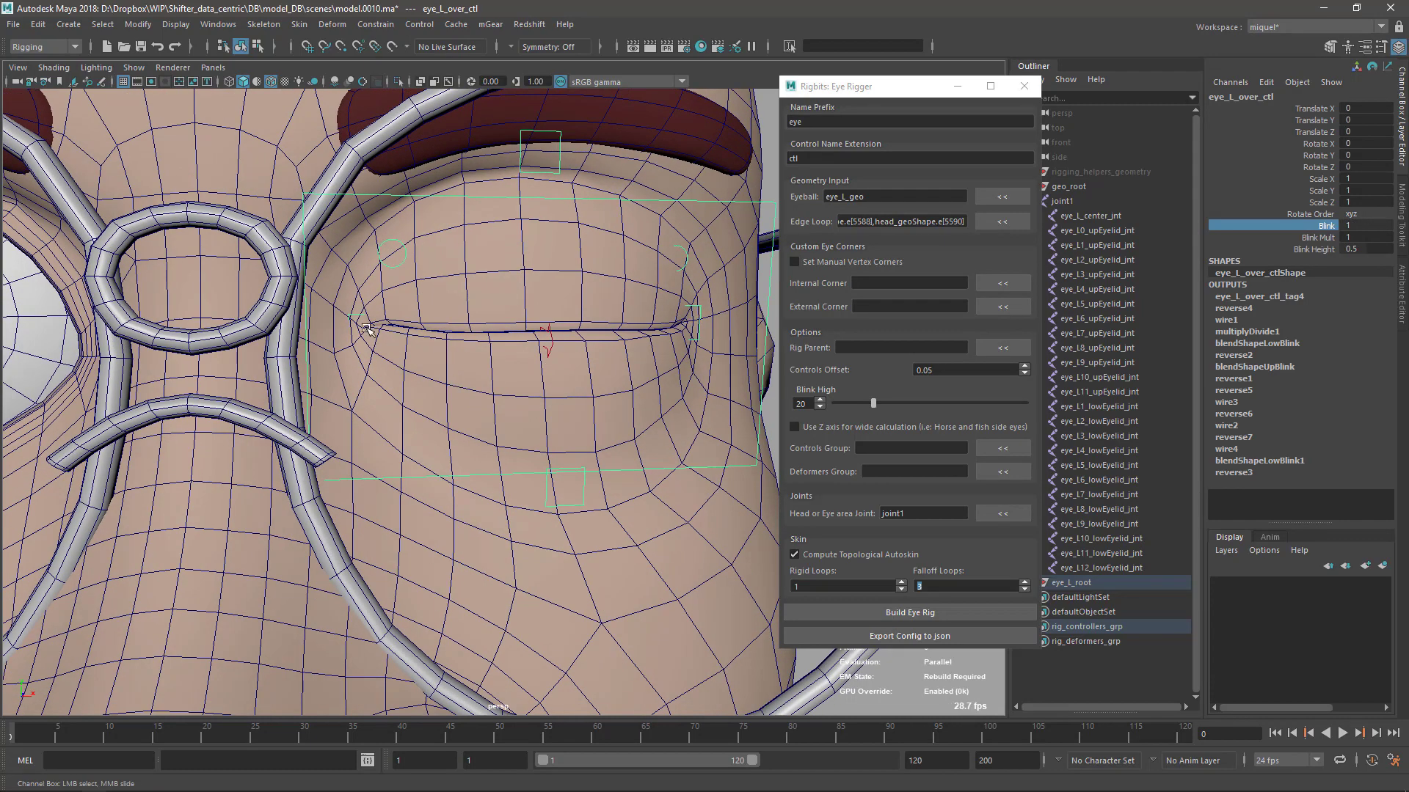
pyautogui.keyDown('alt'); pyautogui.moveTo(665, 340); pyautogui.dragTo(595, 339); pyautogui.keyUp('alt')
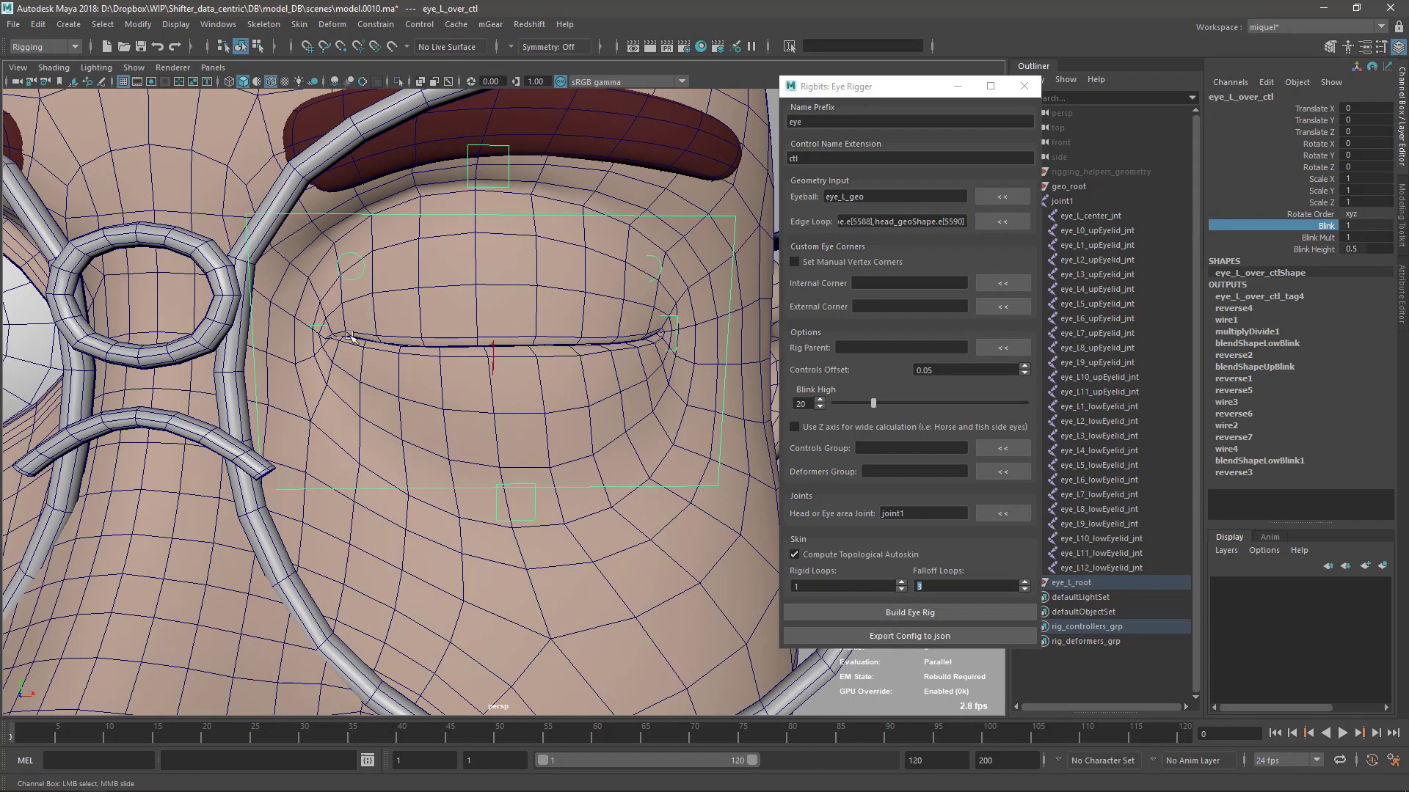
pyautogui.moveTo(581, 392); pyautogui.dragTo(323, 351, button='middle')
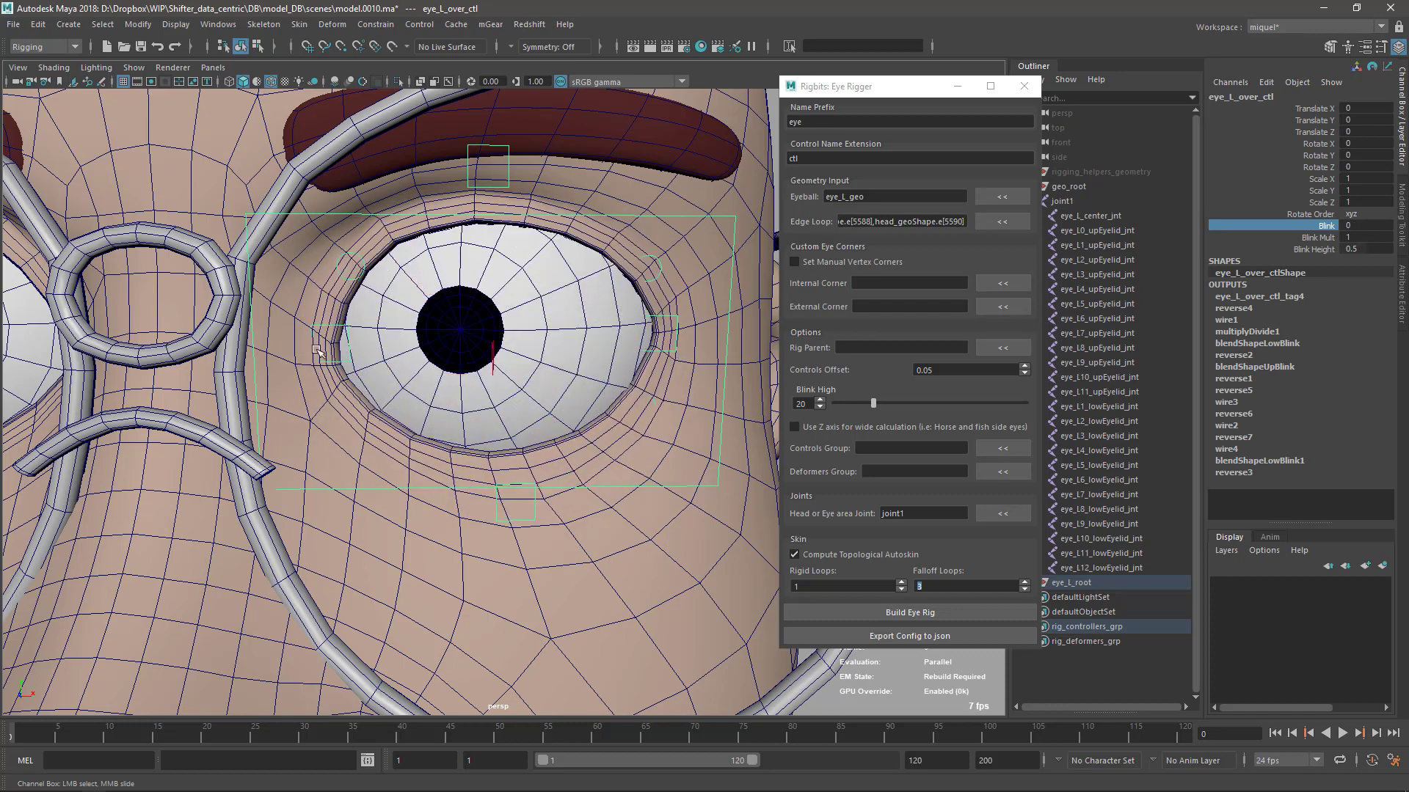
pyautogui.hotkey('alt', 'Tab')
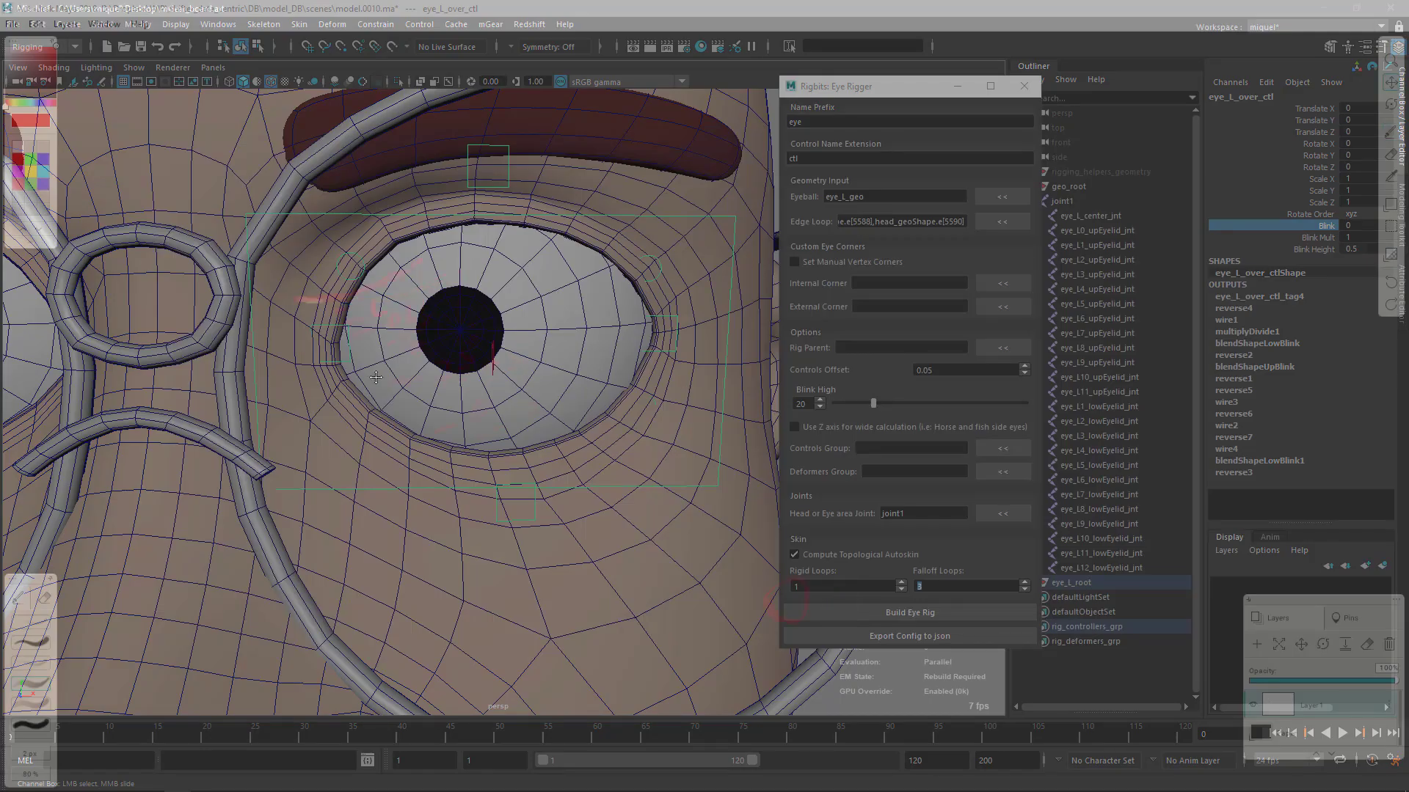
pyautogui.press('b')
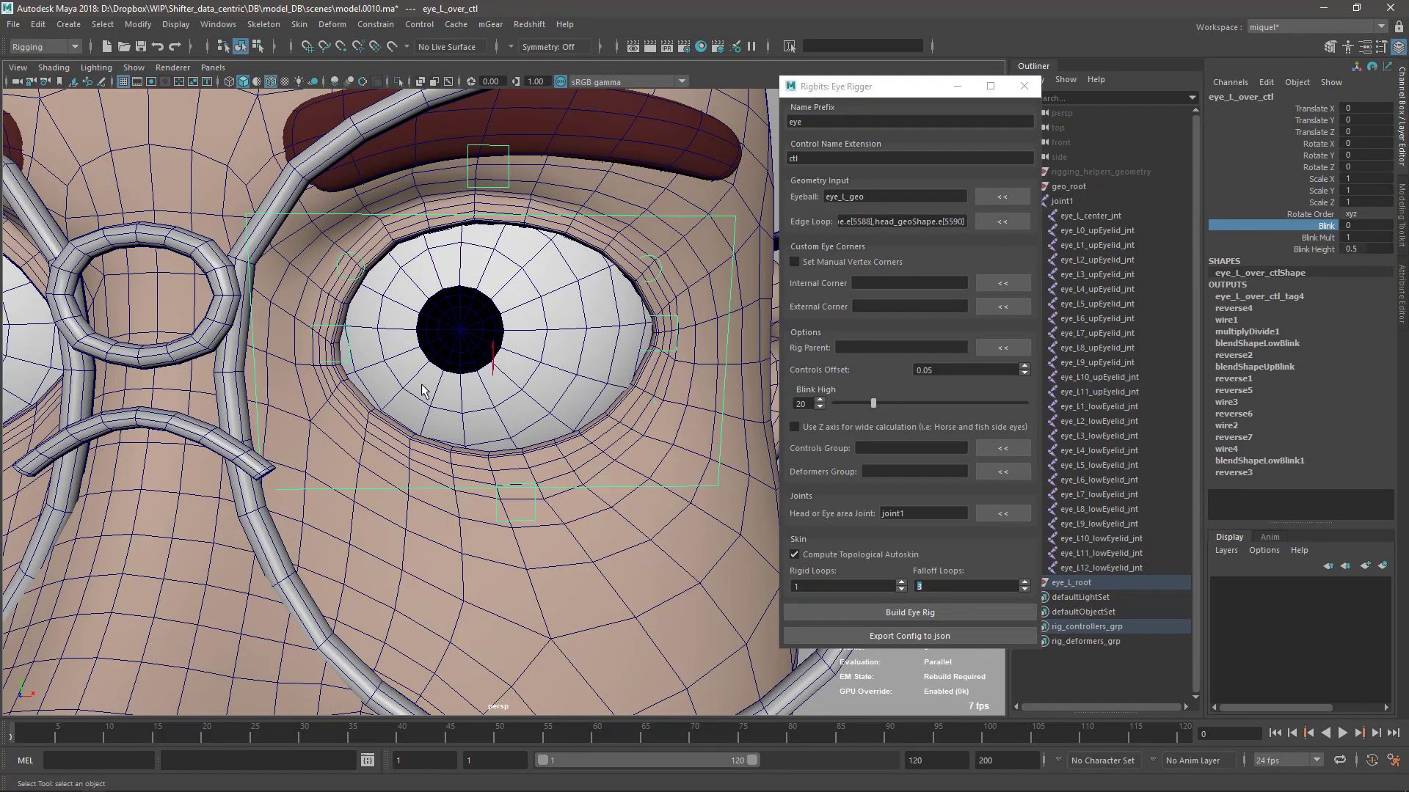
# Step: Partly close the left eye with Blink at about 0.8 to check the corners, and set Blink back to 0
pyautogui.moveTo(440, 357); pyautogui.dragTo(409, 364, button='middle')
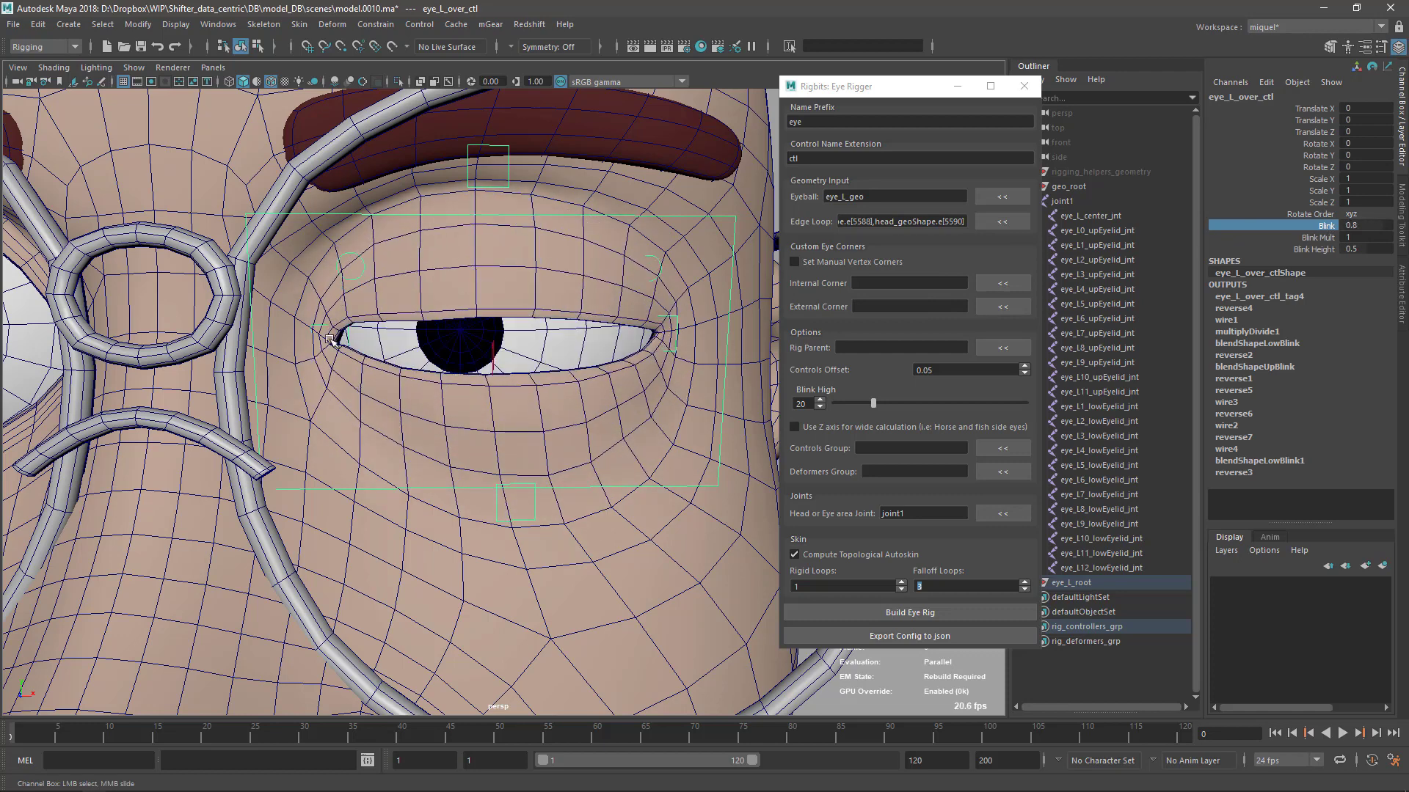
pyautogui.moveTo(633, 345); pyautogui.dragTo(354, 346, button='middle')
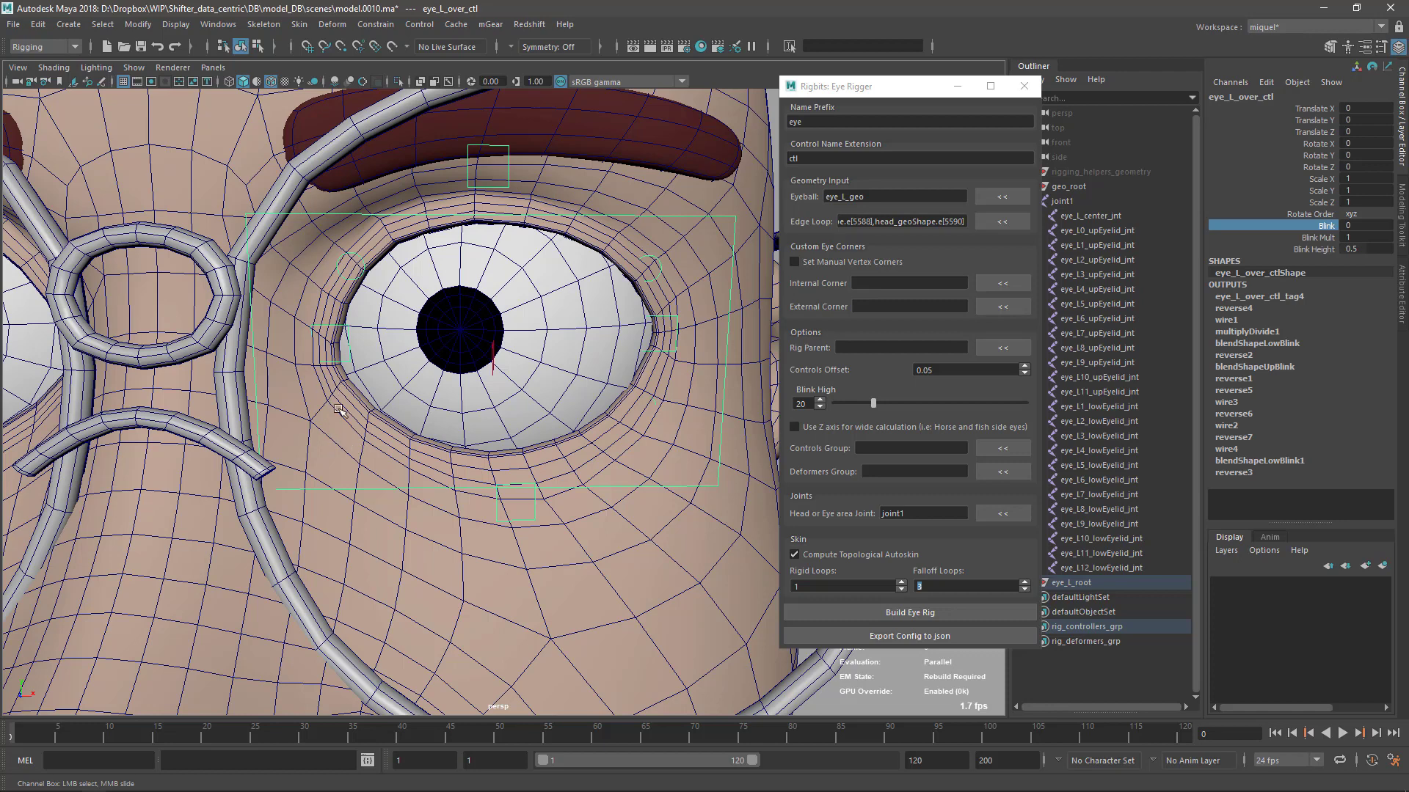
pyautogui.keyDown('alt'); pyautogui.moveTo(428, 380); pyautogui.dragTo(404, 341); pyautogui.keyUp('alt')
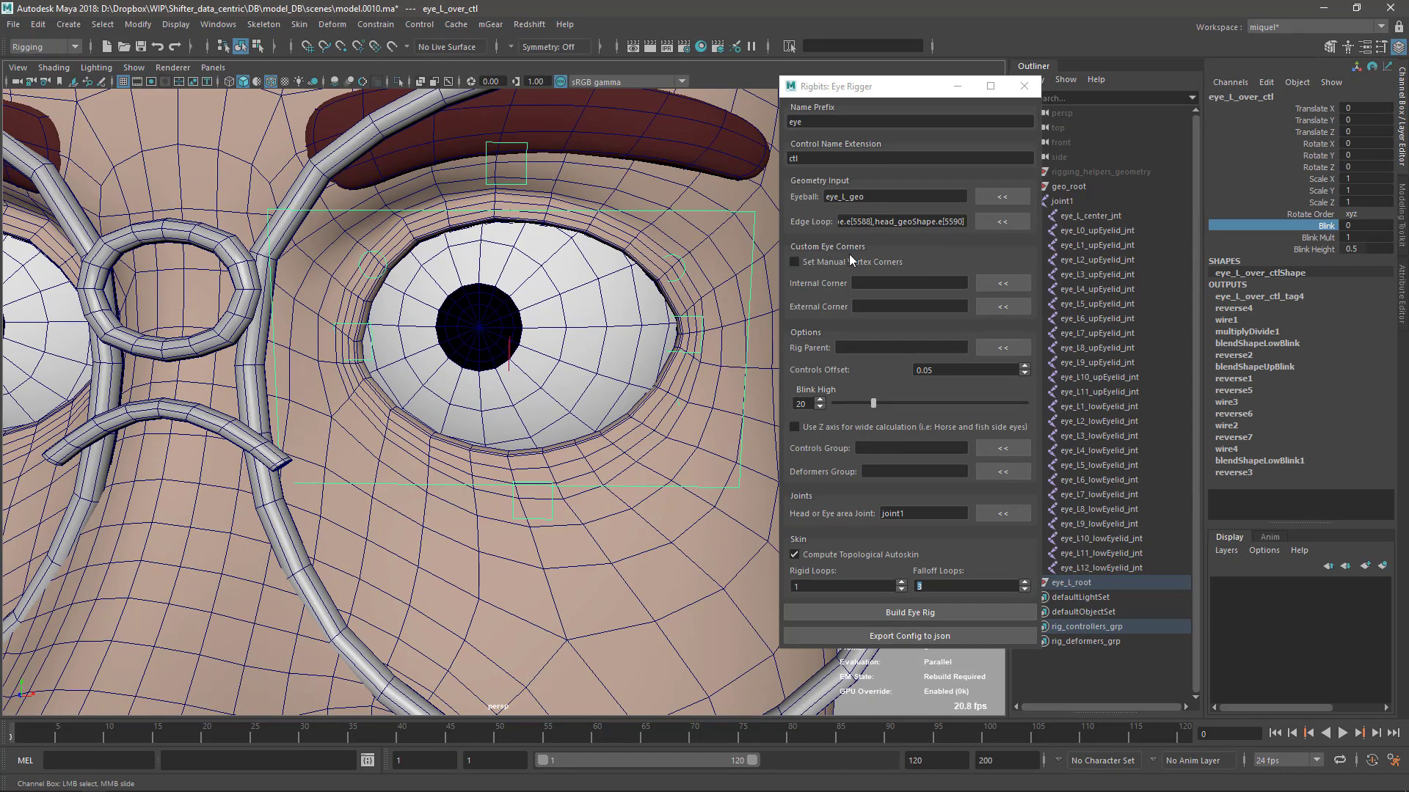
# Step: Unbind the skin from head_geo and eye_L_geo, and move the Eye Rigger window clear of the Outliner
pyautogui.click(538, 292)
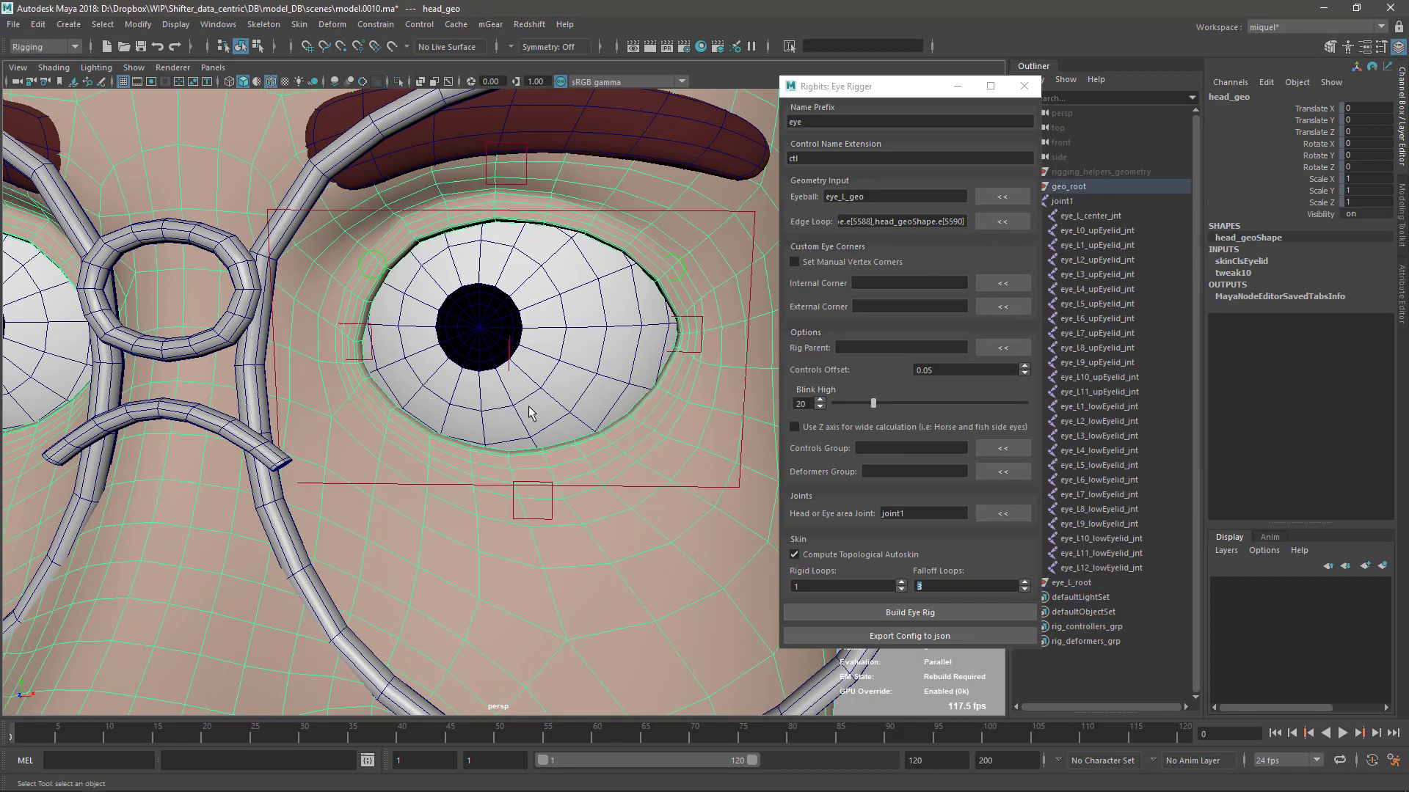
pyautogui.click(576, 372)
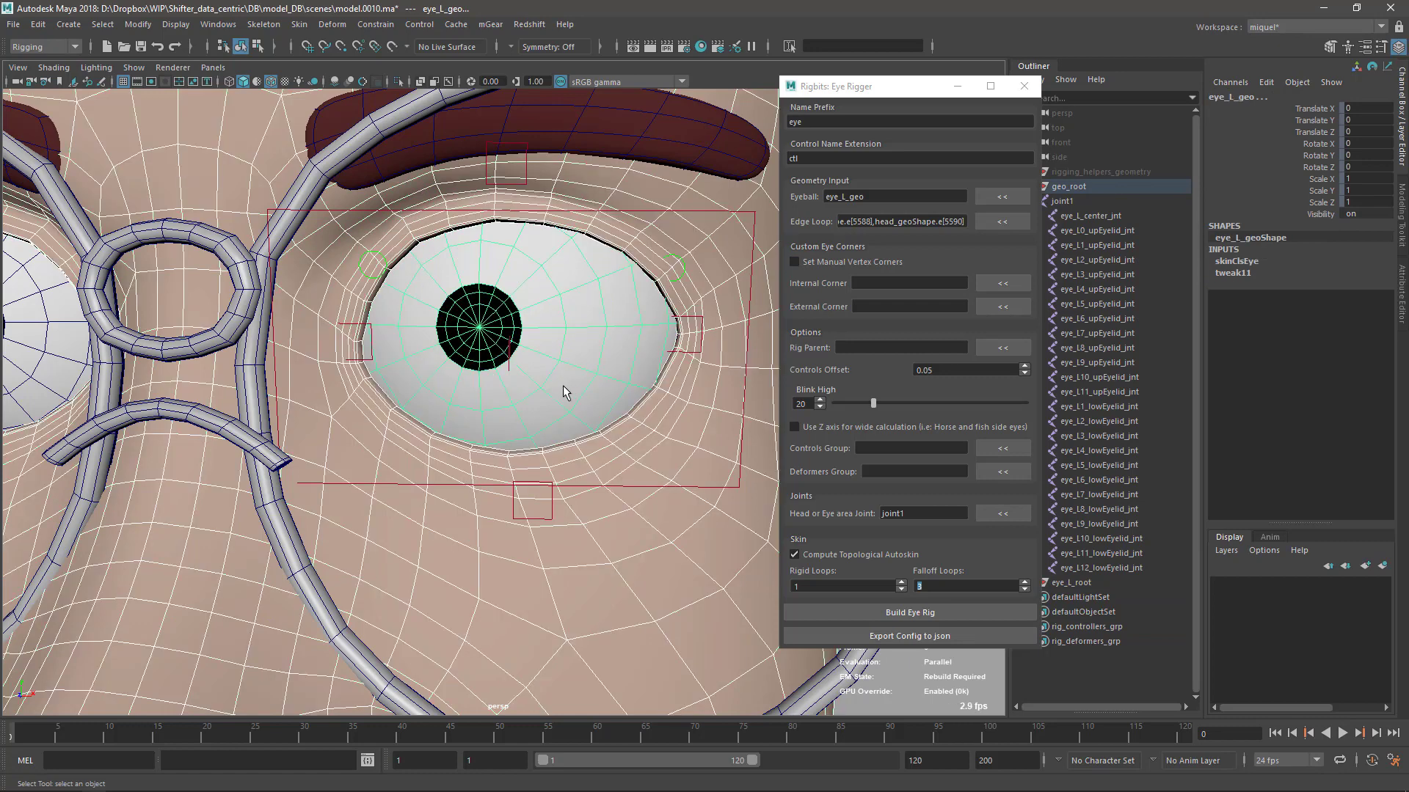
pyautogui.click(299, 29)
pyautogui.click(336, 89)
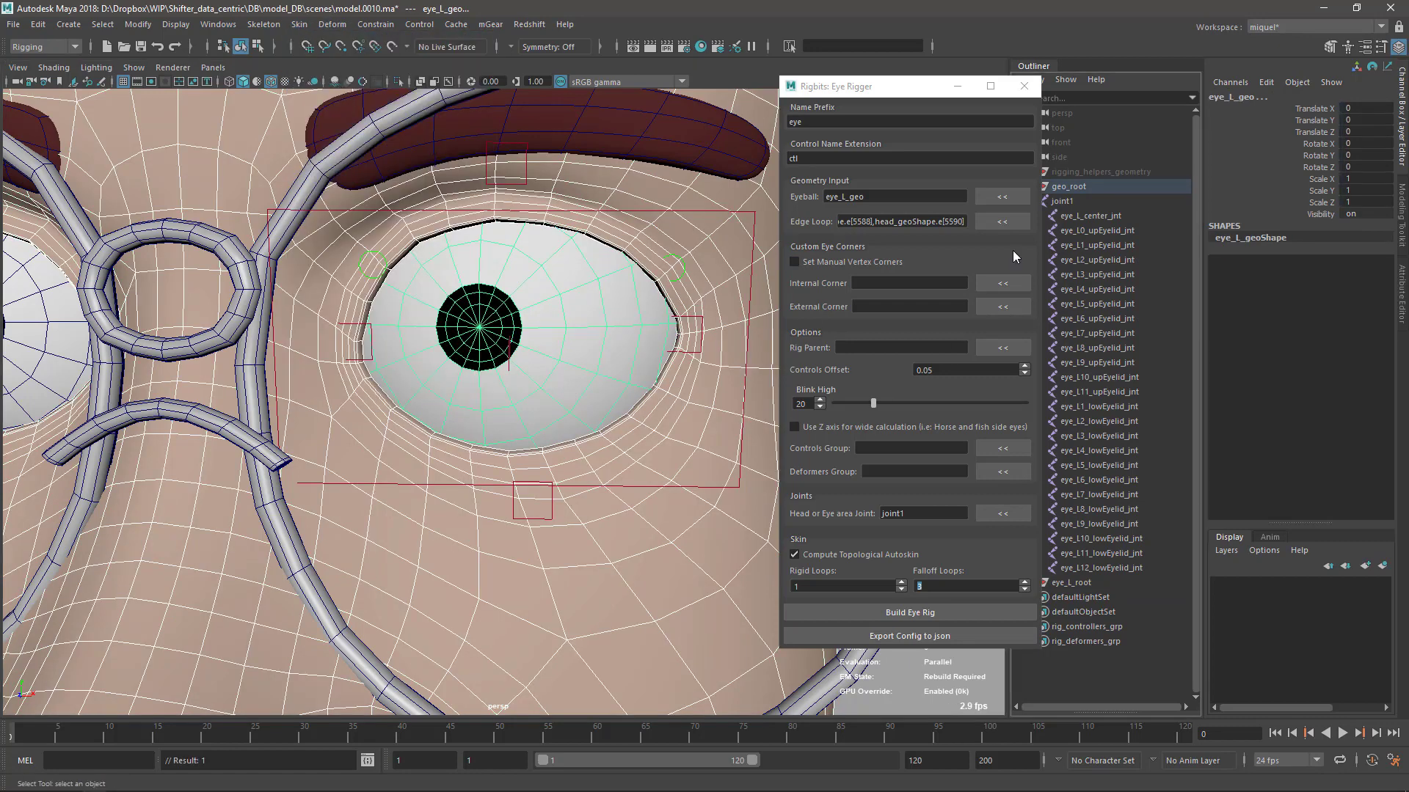
pyautogui.moveTo(915, 94); pyautogui.dragTo(850, 85)
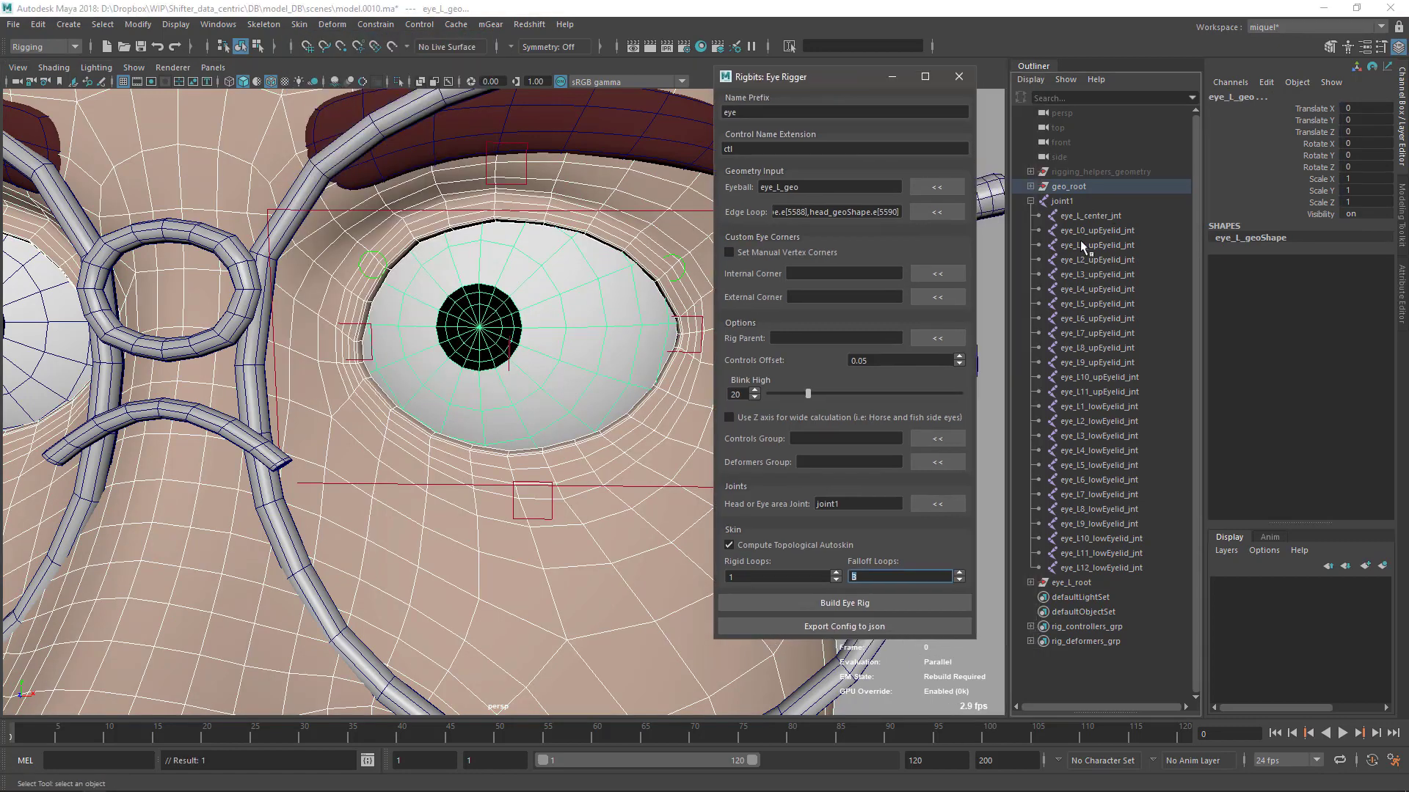
# Step: Delete the joint1 hierarchy and the eye_L_root rig group from the scene
pyautogui.click(1031, 201)
pyautogui.click(1063, 203)
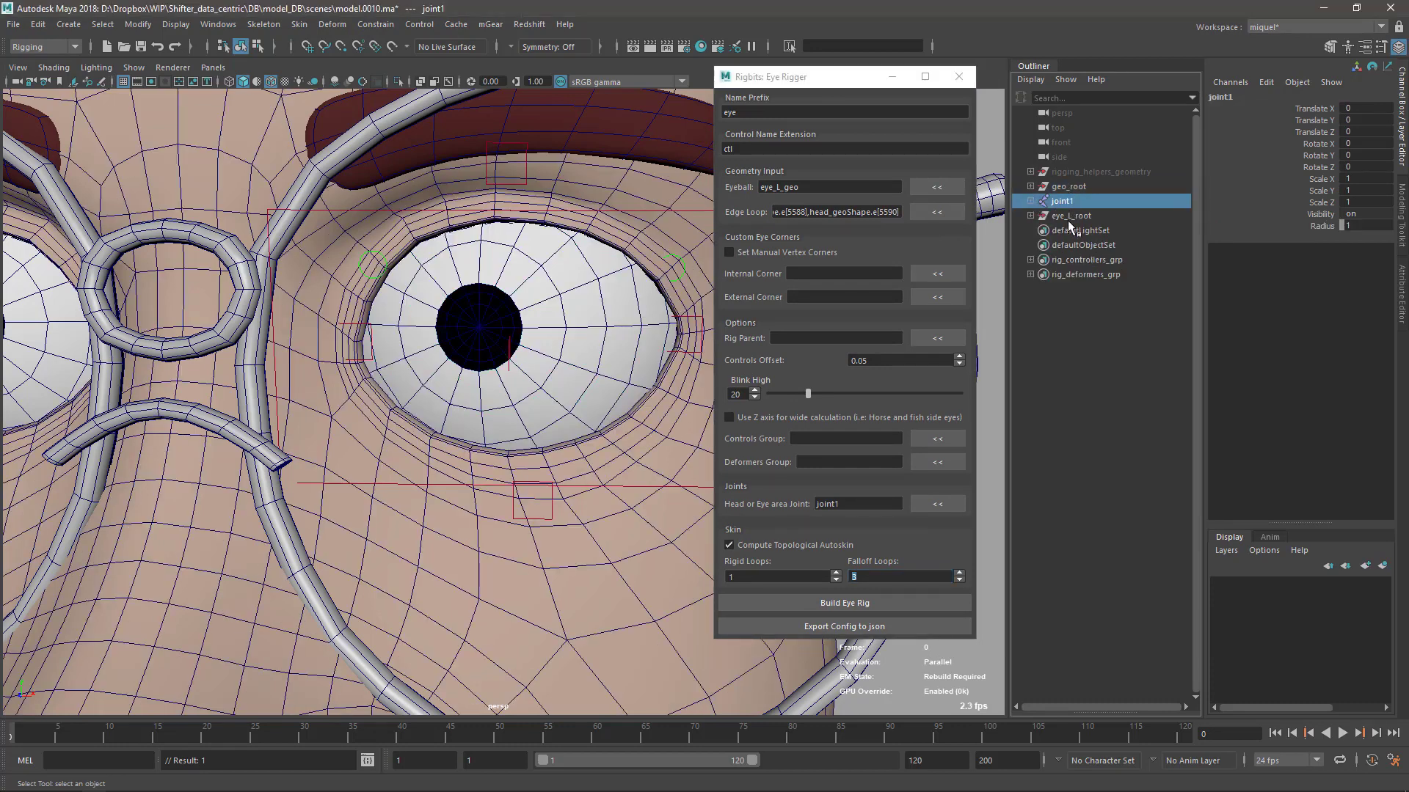
pyautogui.keyDown('shift'); pyautogui.click(1063, 219); pyautogui.keyUp('shift')
pyautogui.press('Delete')
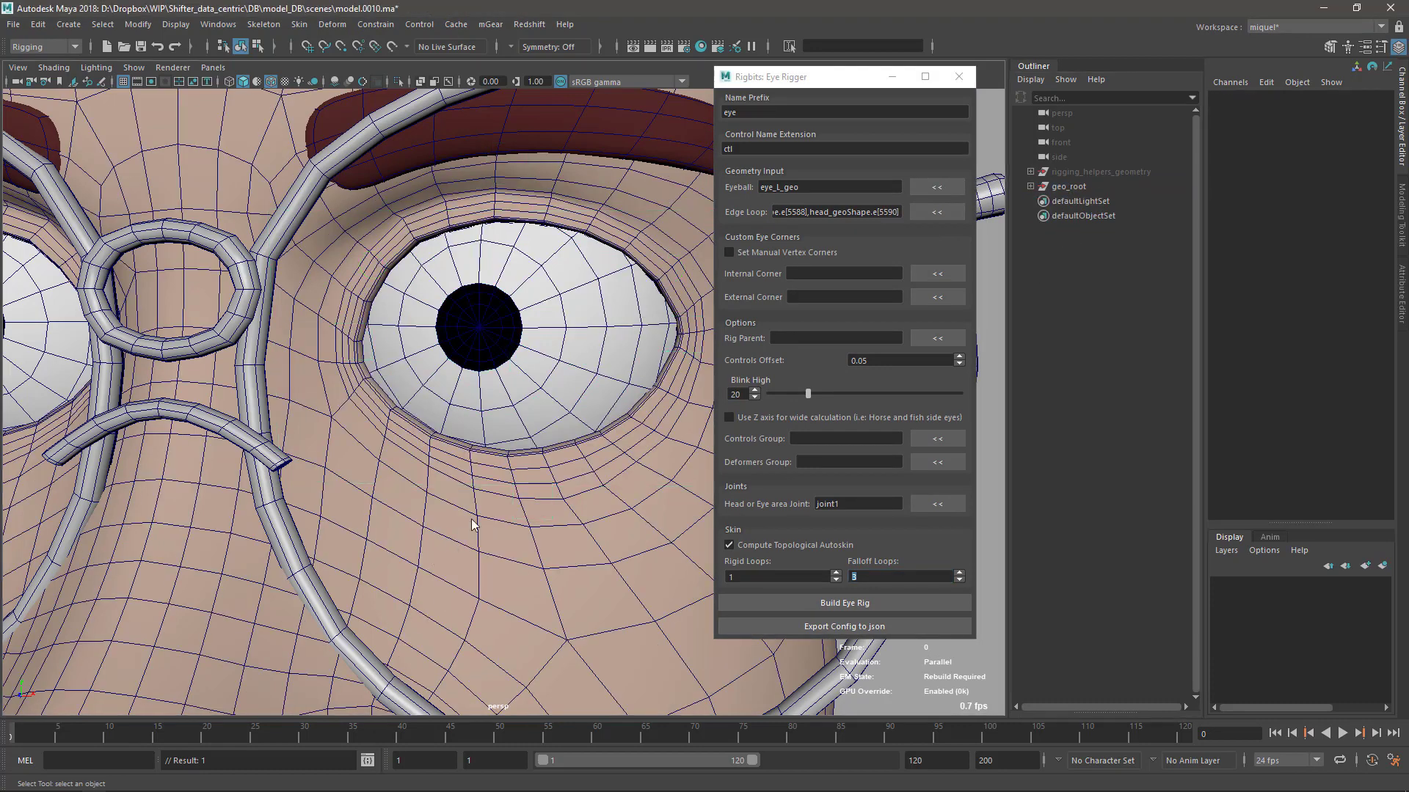
# Step: Create a new joint for the head or eye area, and move the Eye Rigger window closer to the Outliner
pyautogui.press('Tab')
pyautogui.write('joint')
pyautogui.press('Return')
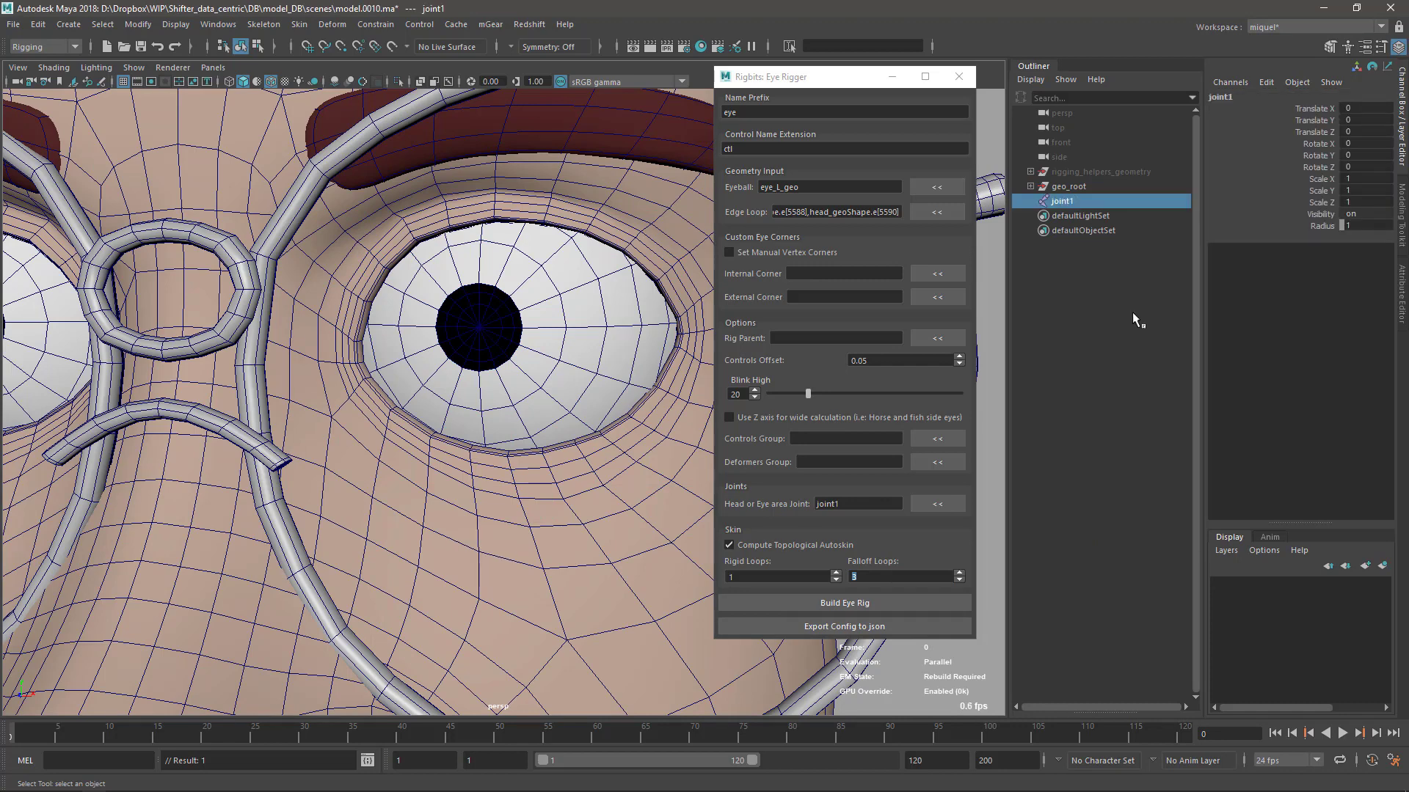
pyautogui.moveTo(817, 77); pyautogui.dragTo(851, 74)
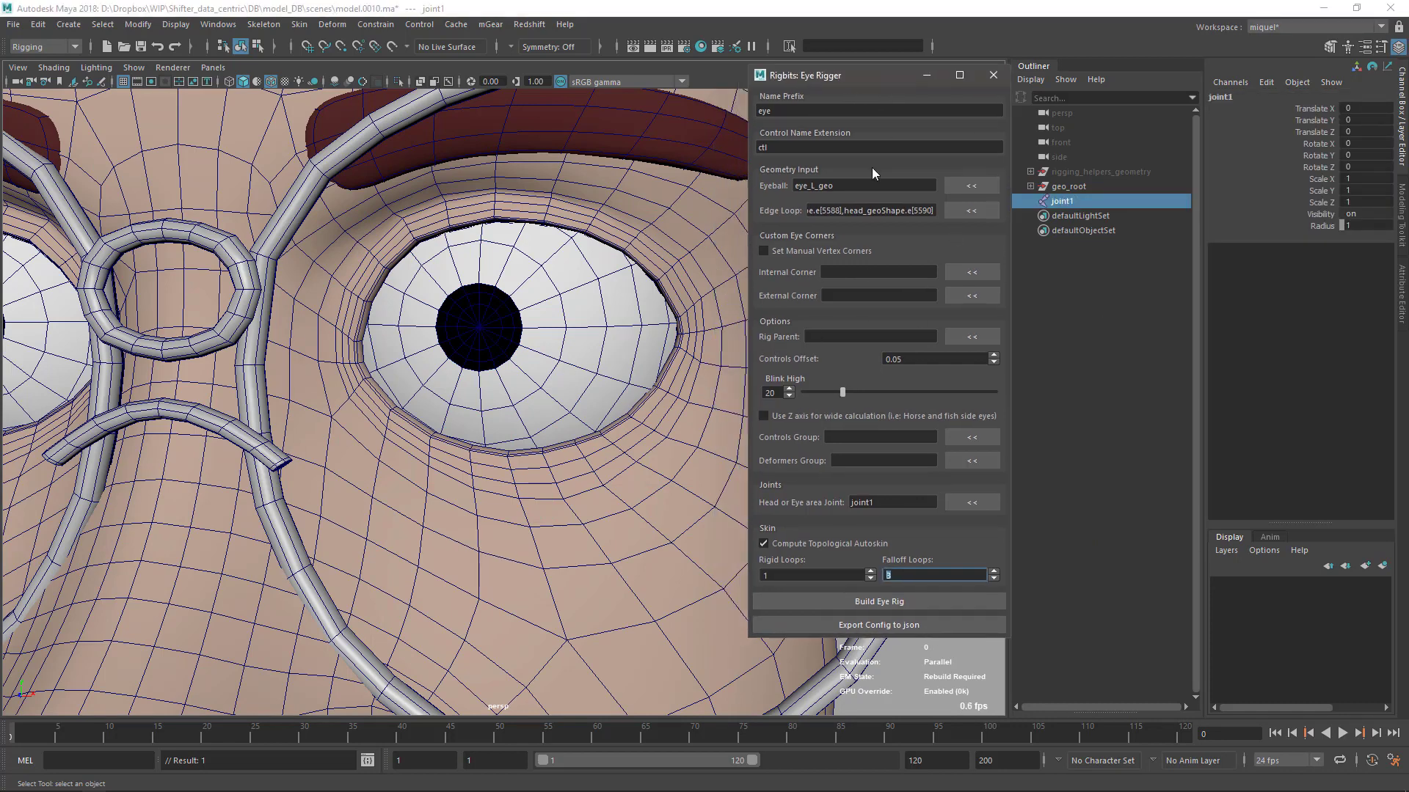
# Step: Set the left eye's External Corner in the Eye Rigger to head_geo vertex 2375 on the outer lid edge
pyautogui.scroll(5, 605, 451)
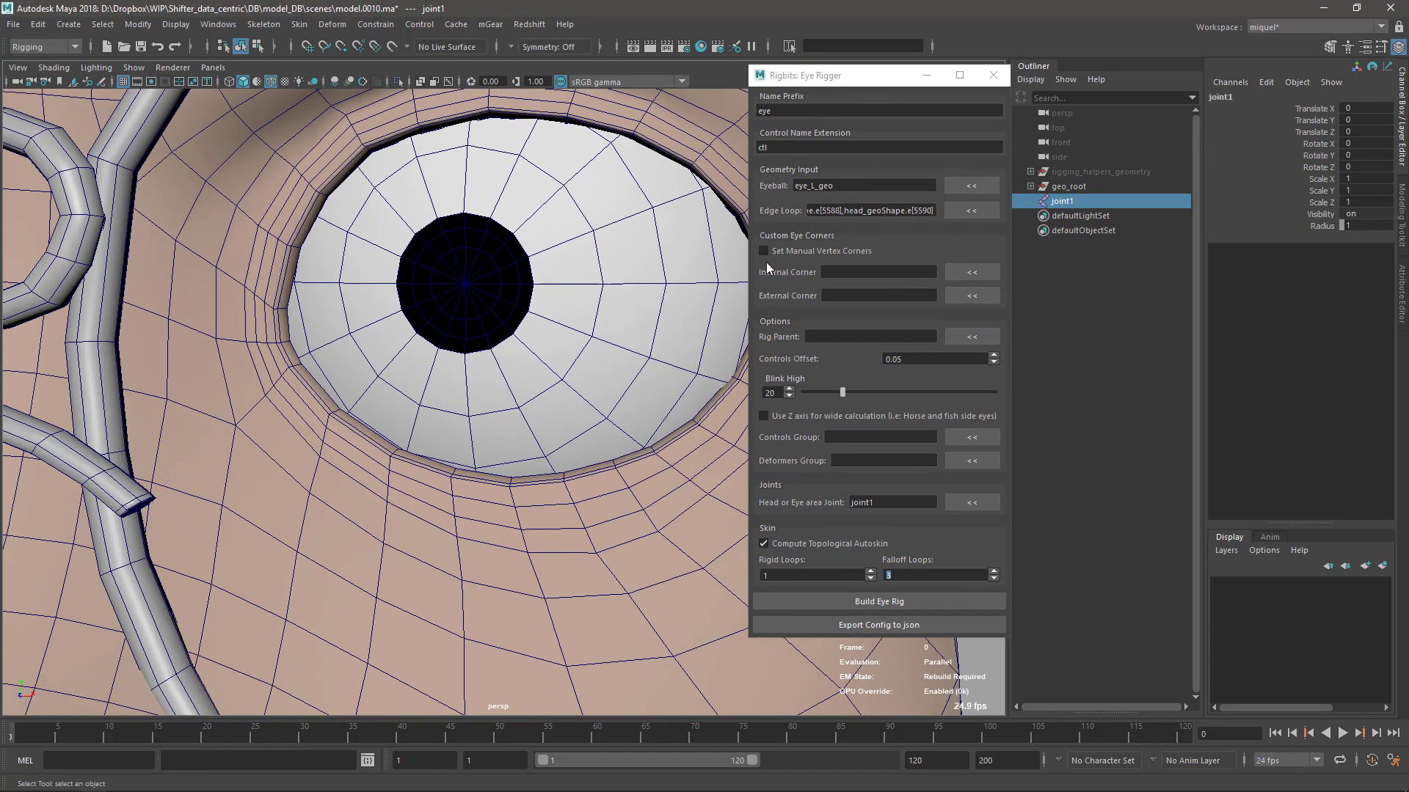
pyautogui.click(569, 425)
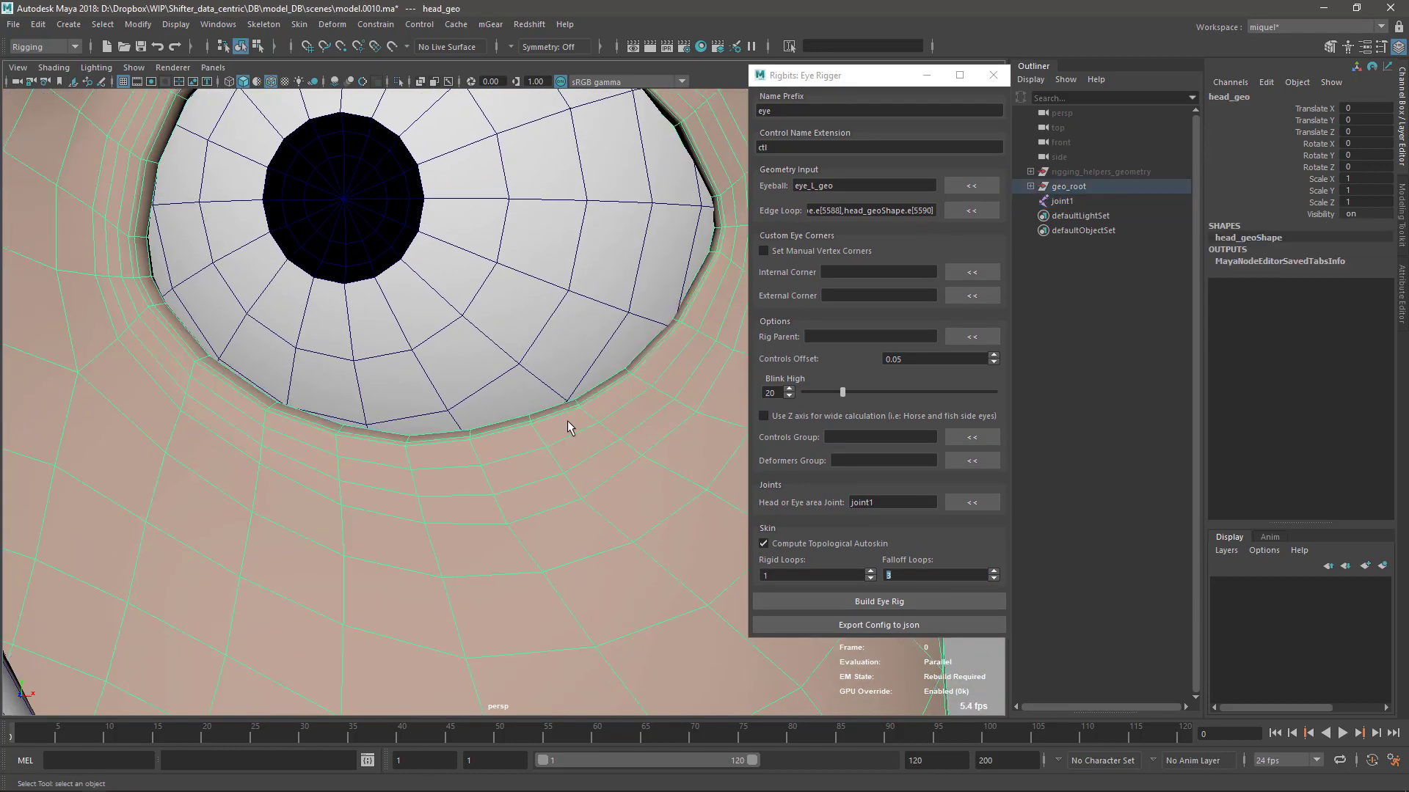
pyautogui.press('F10')
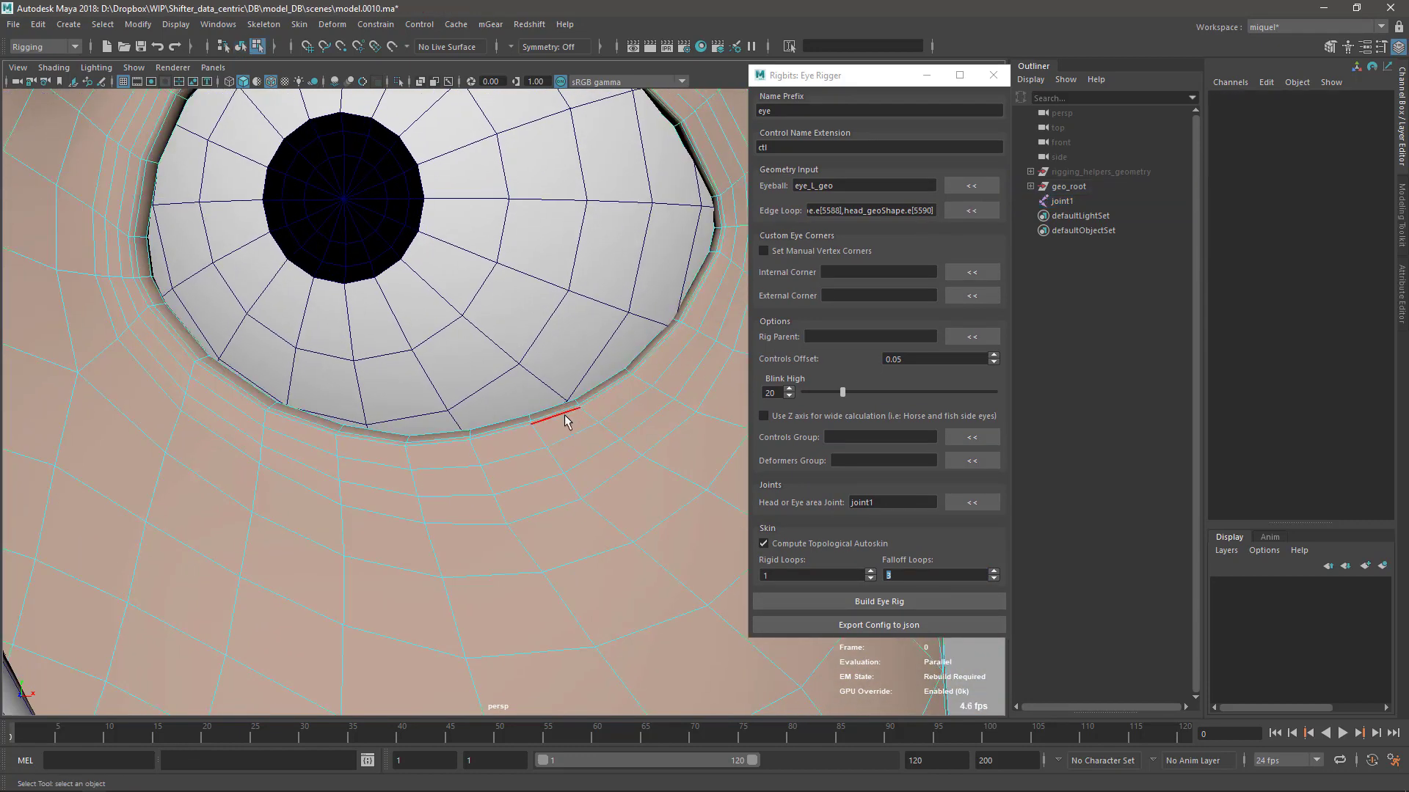
pyautogui.press('F9')
pyautogui.click(725, 229)
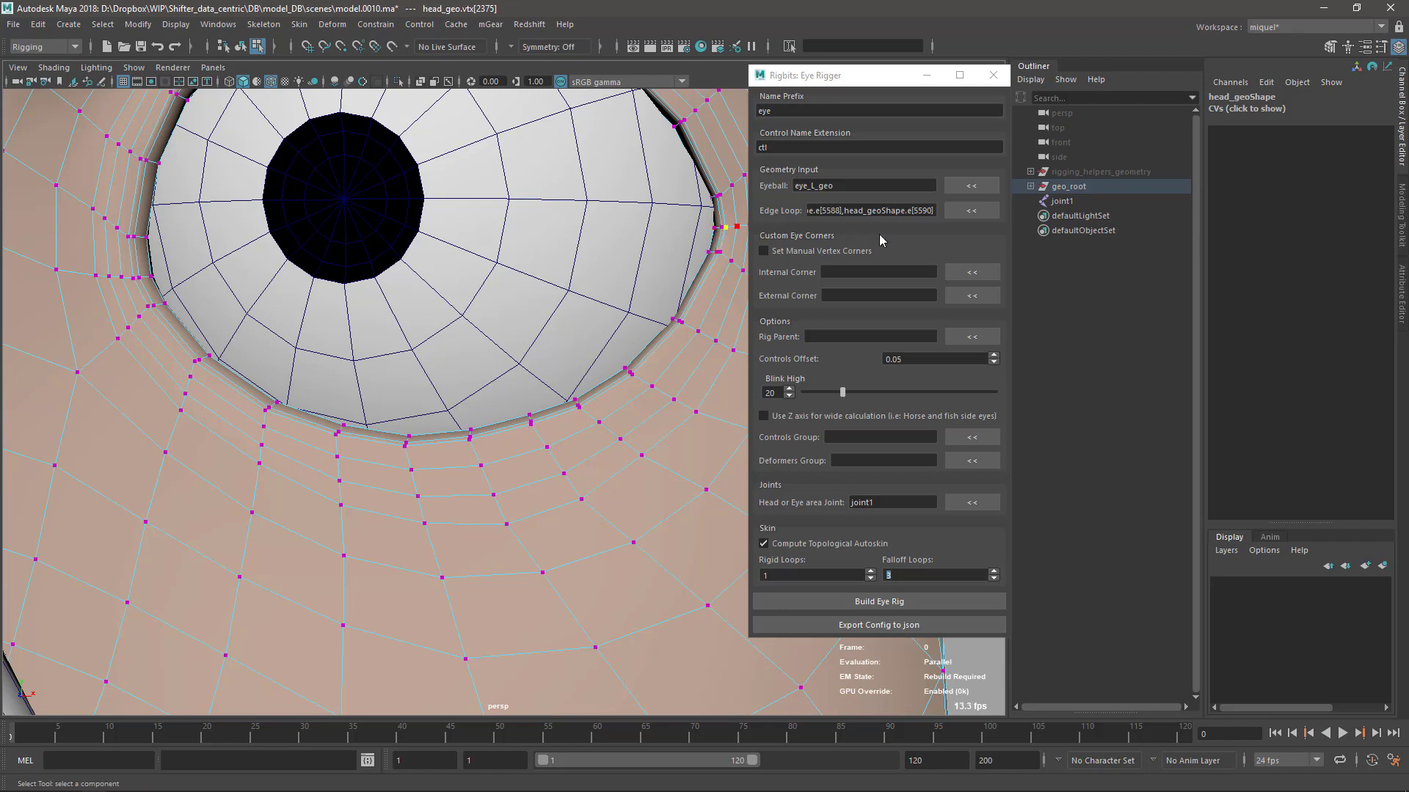
pyautogui.click(972, 296)
# Step: Set the left eye's Internal Corner to head_geo vertex 2378, and enable Set Manual Vertex Corners
pyautogui.keyDown('alt'); pyautogui.moveTo(320, 278); pyautogui.dragTo(477, 308, button='middle'); pyautogui.keyUp('alt')
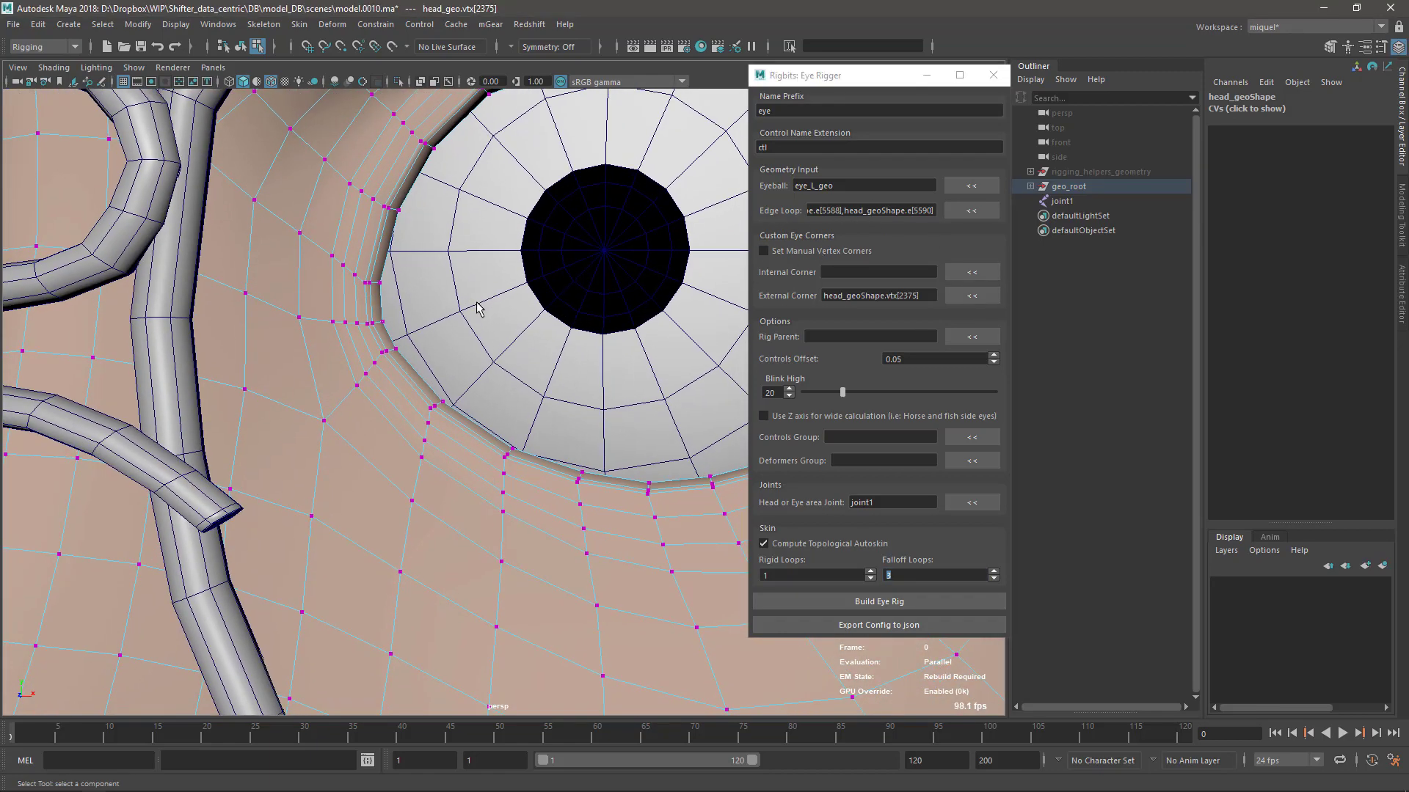
pyautogui.click(368, 323)
pyautogui.click(972, 272)
pyautogui.click(764, 252)
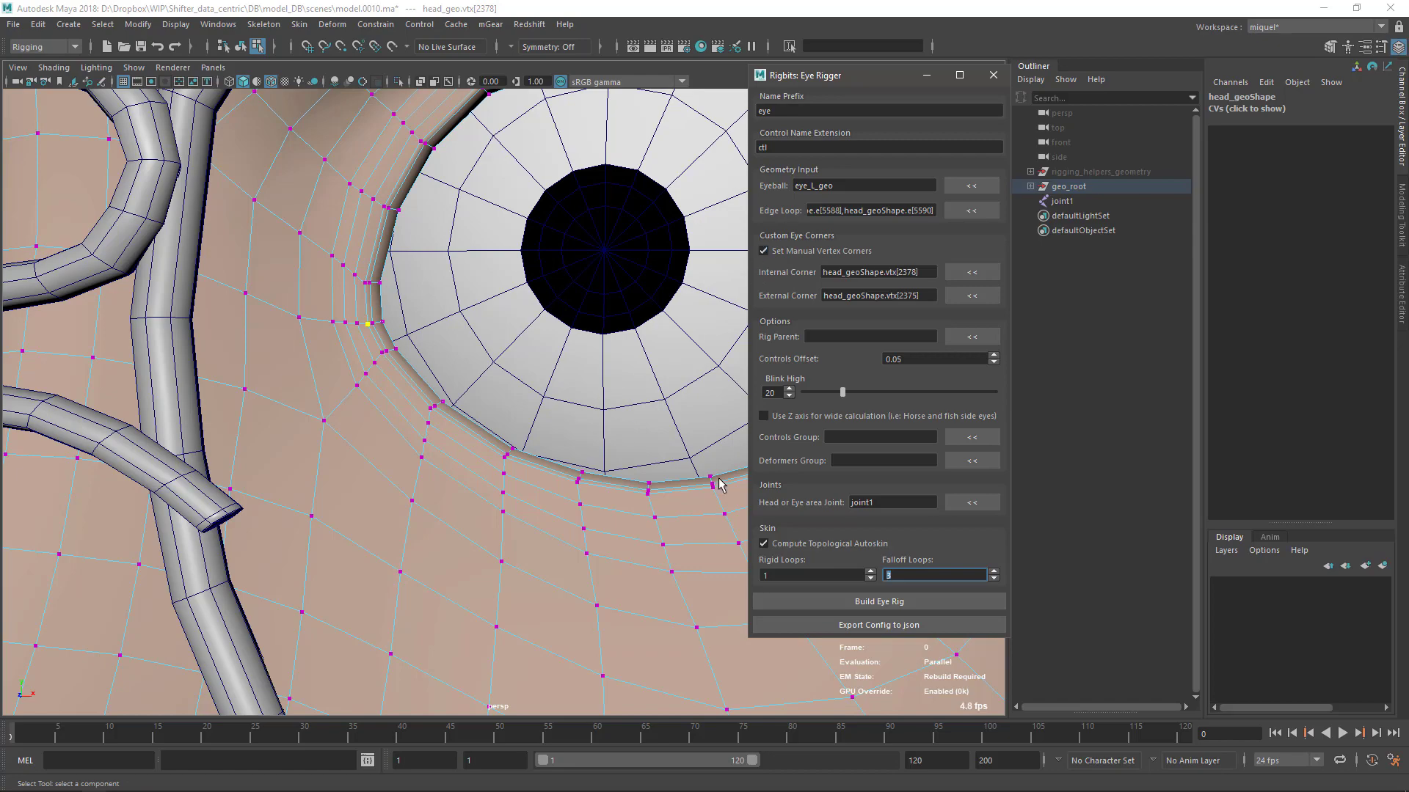
# Step: Return to object mode with nothing selected, build the left eye rig, and move the Eye Rigger window off the face
pyautogui.keyDown('alt'); pyautogui.moveTo(716, 482); pyautogui.dragTo(594, 452, button='right'); pyautogui.keyUp('alt')
pyautogui.keyDown('alt'); pyautogui.moveTo(595, 452); pyautogui.dragTo(496, 410, button='middle'); pyautogui.keyUp('alt')
pyautogui.keyDown('alt'); pyautogui.moveTo(496, 411); pyautogui.dragTo(441, 398, button='right'); pyautogui.keyUp('alt')
pyautogui.press('F8')
pyautogui.click(716, 641)
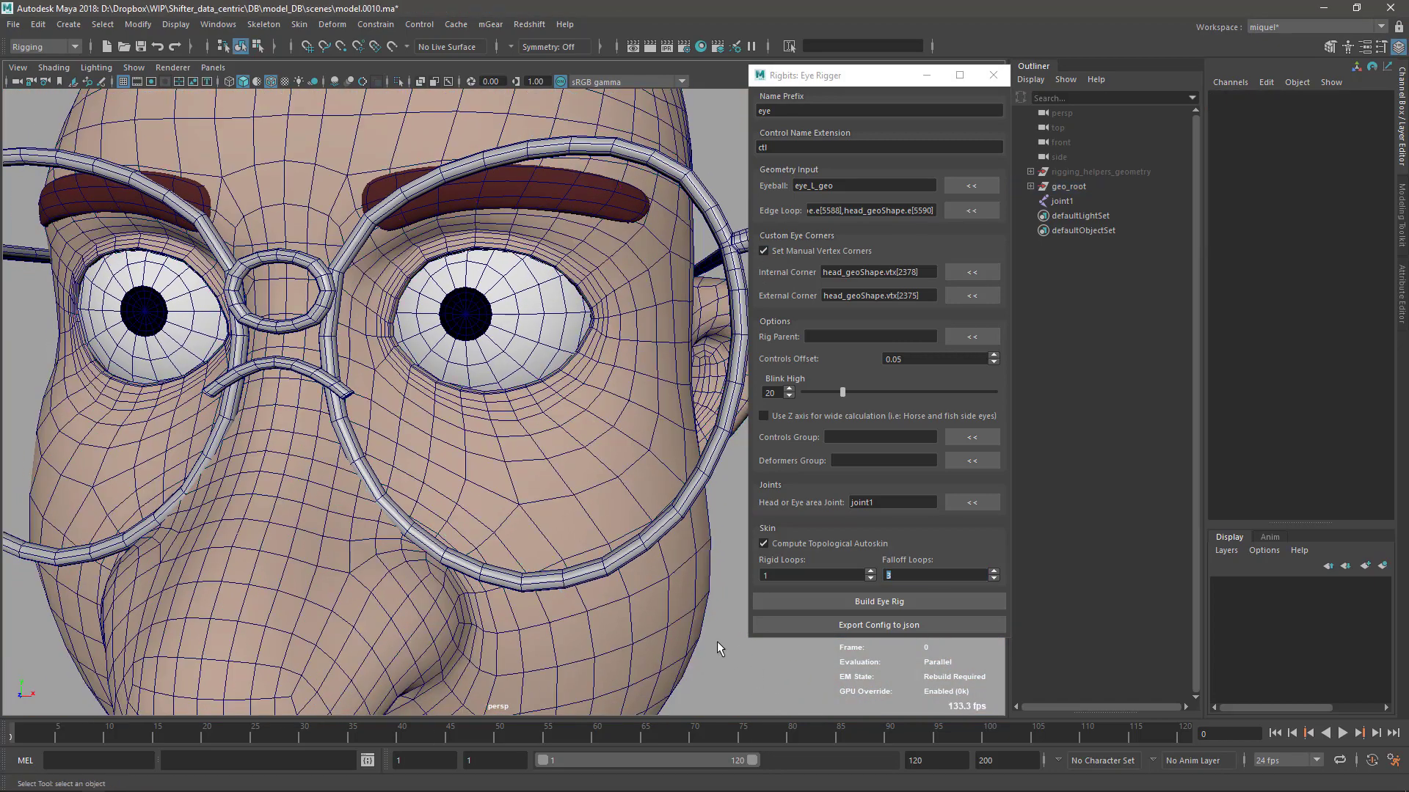
pyautogui.keyDown('alt'); pyautogui.moveTo(570, 405); pyautogui.dragTo(579, 392, button='middle'); pyautogui.keyUp('alt')
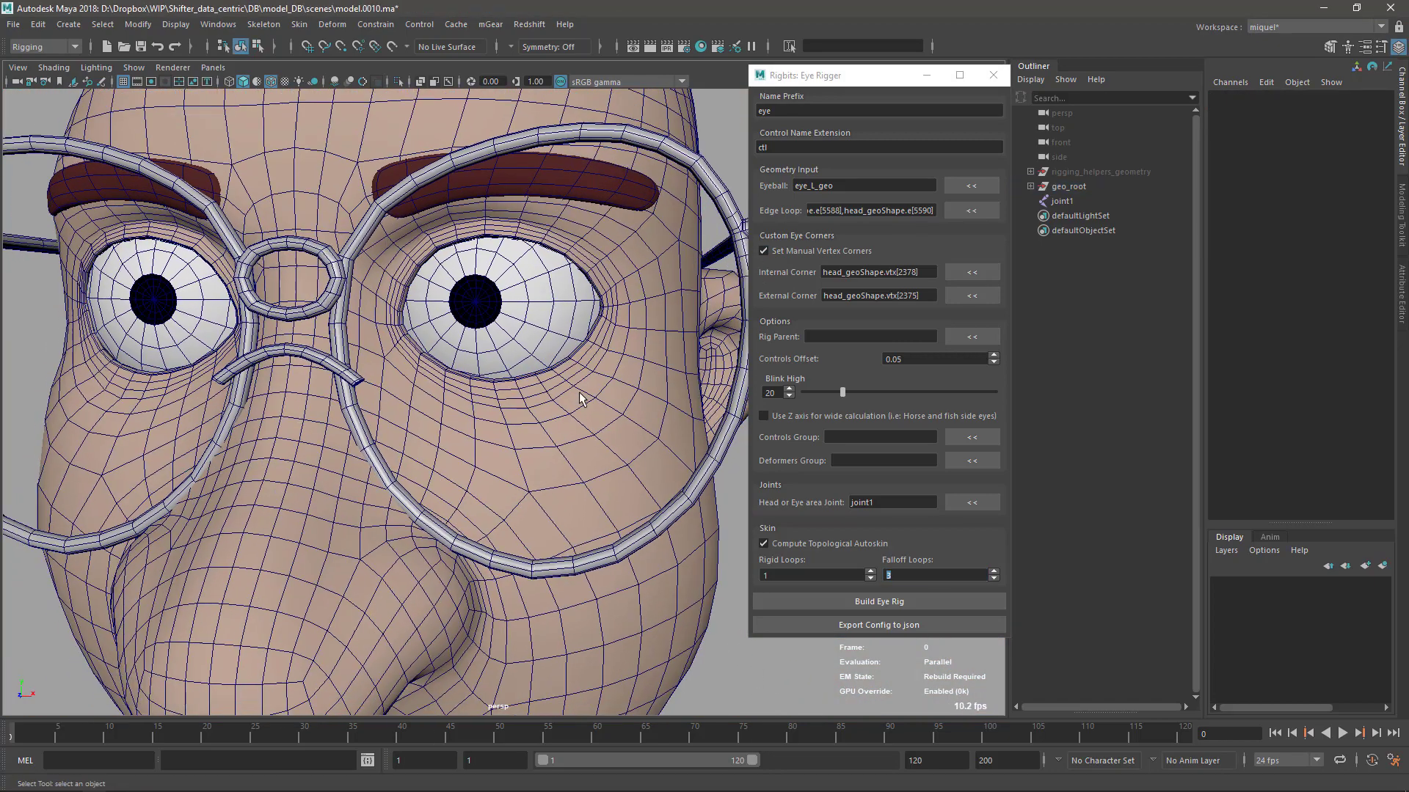
pyautogui.click(856, 604)
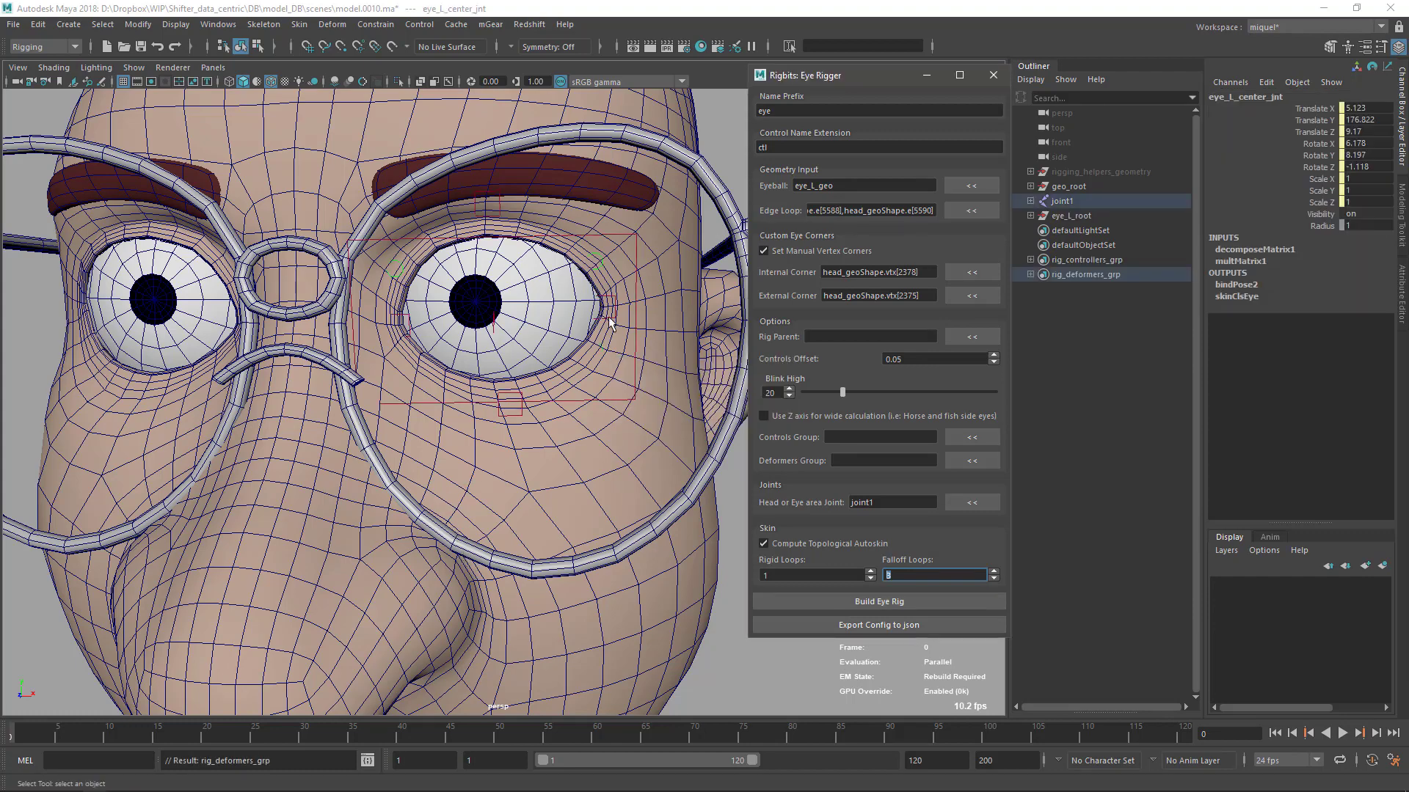
pyautogui.scroll(5, 510, 388)
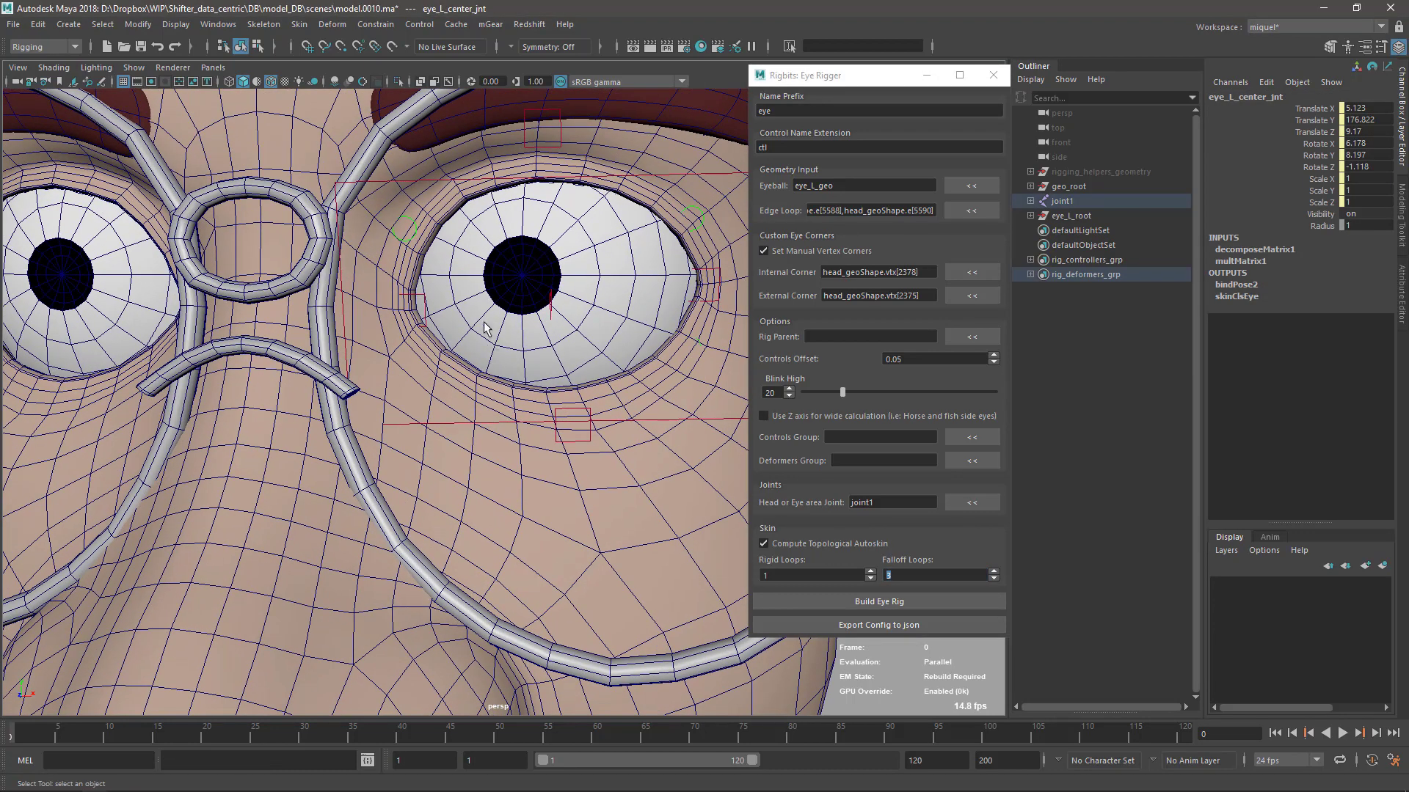
pyautogui.keyDown('alt'); pyautogui.moveTo(674, 398); pyautogui.dragTo(574, 383); pyautogui.keyUp('alt')
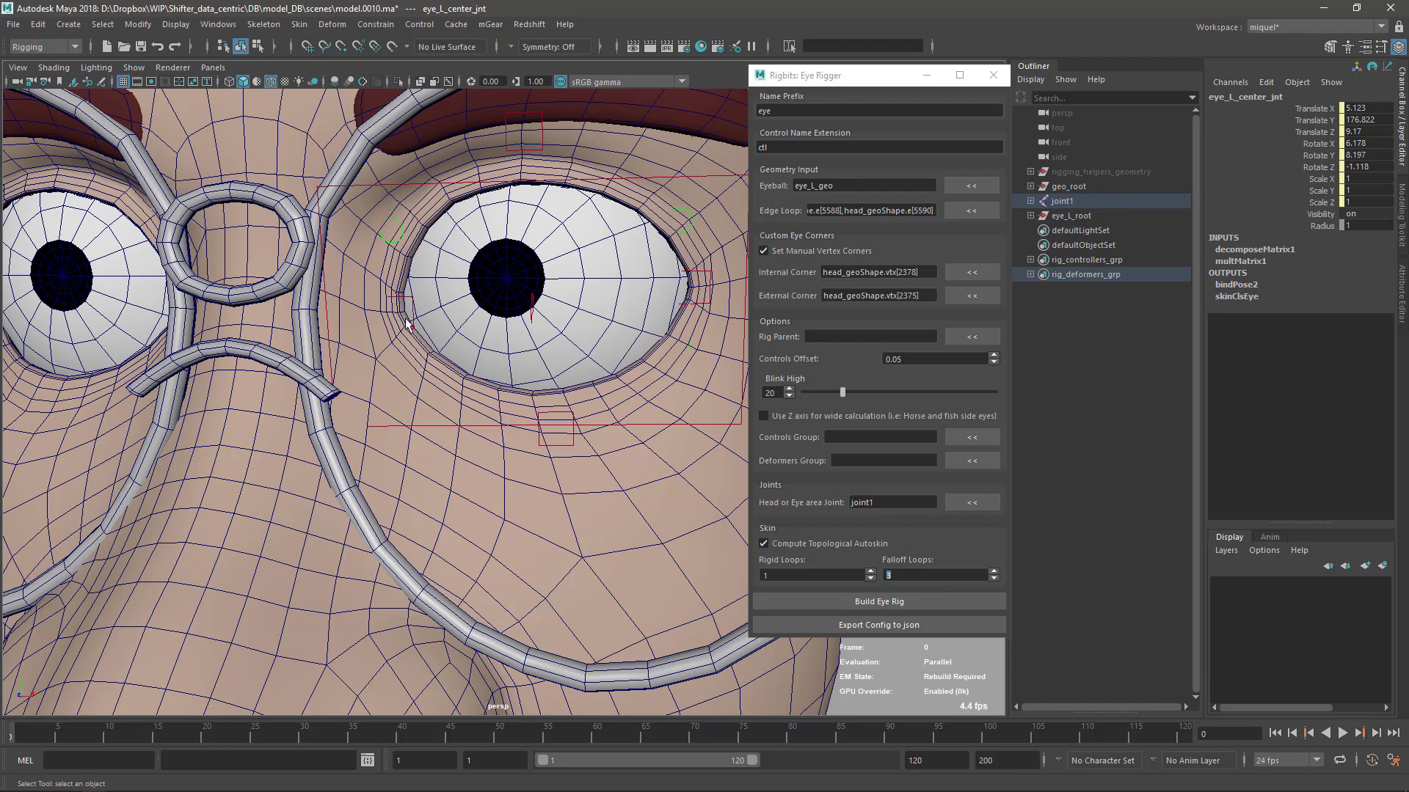
pyautogui.moveTo(874, 89); pyautogui.dragTo(996, 99)
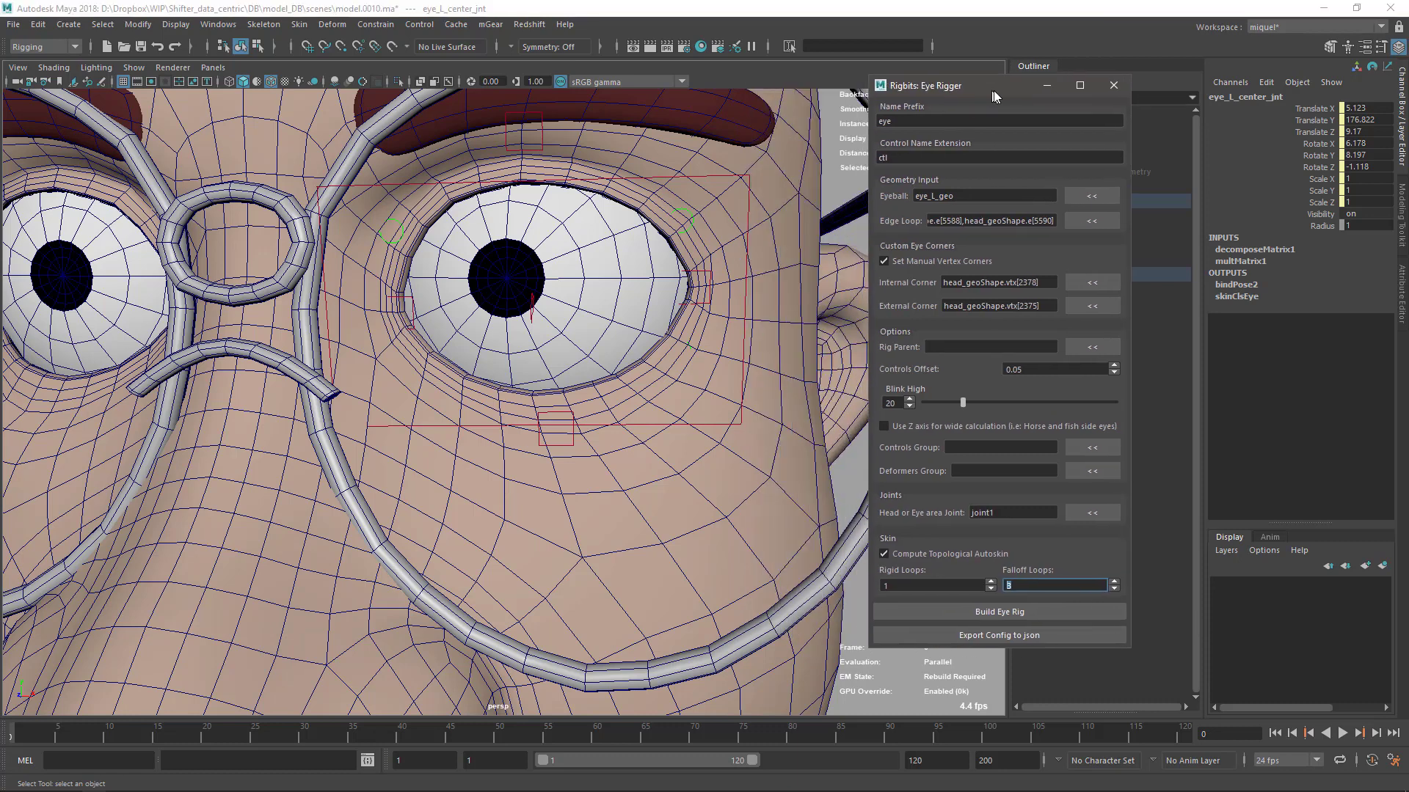
# Step: Close the left eye by setting eye_L_over_ctl's Blink to 1 and Blink Height to 0.5, and check the lid corners
pyautogui.click(630, 179)
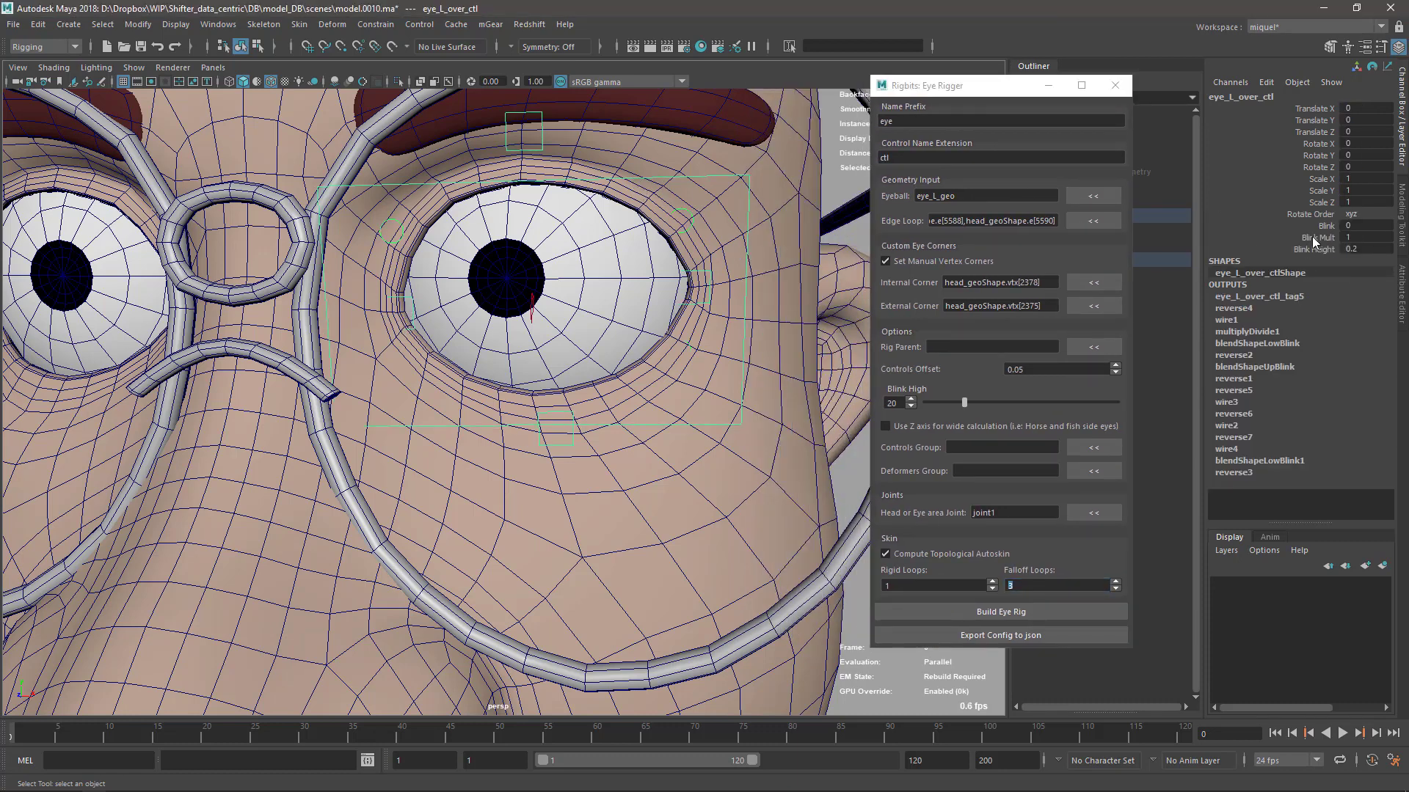
pyautogui.click(1320, 226)
pyautogui.moveTo(552, 366); pyautogui.dragTo(571, 367, button='middle')
pyautogui.moveTo(638, 408); pyautogui.dragTo(648, 398, button='middle')
pyautogui.click(1366, 250)
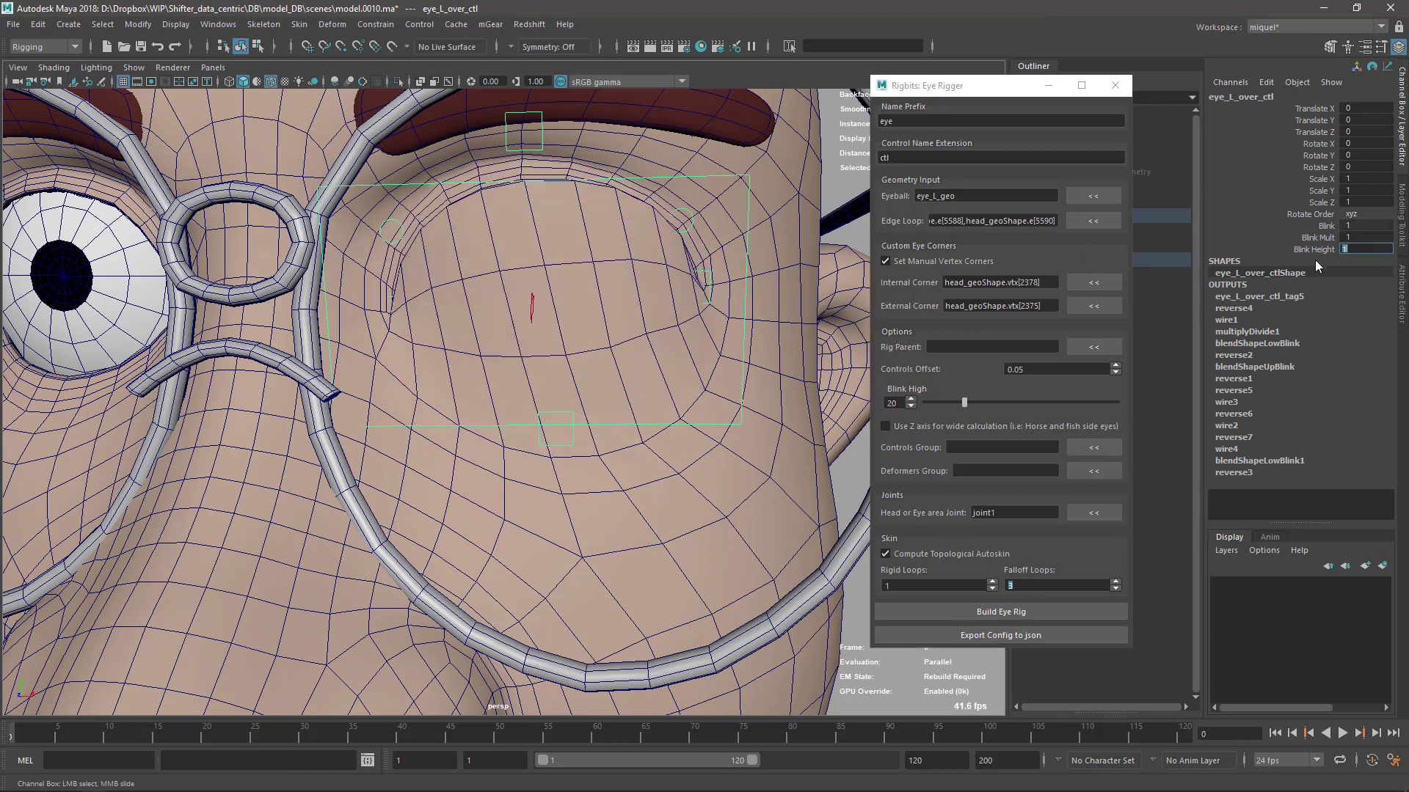
pyautogui.write('0.5')
pyautogui.press('Return')
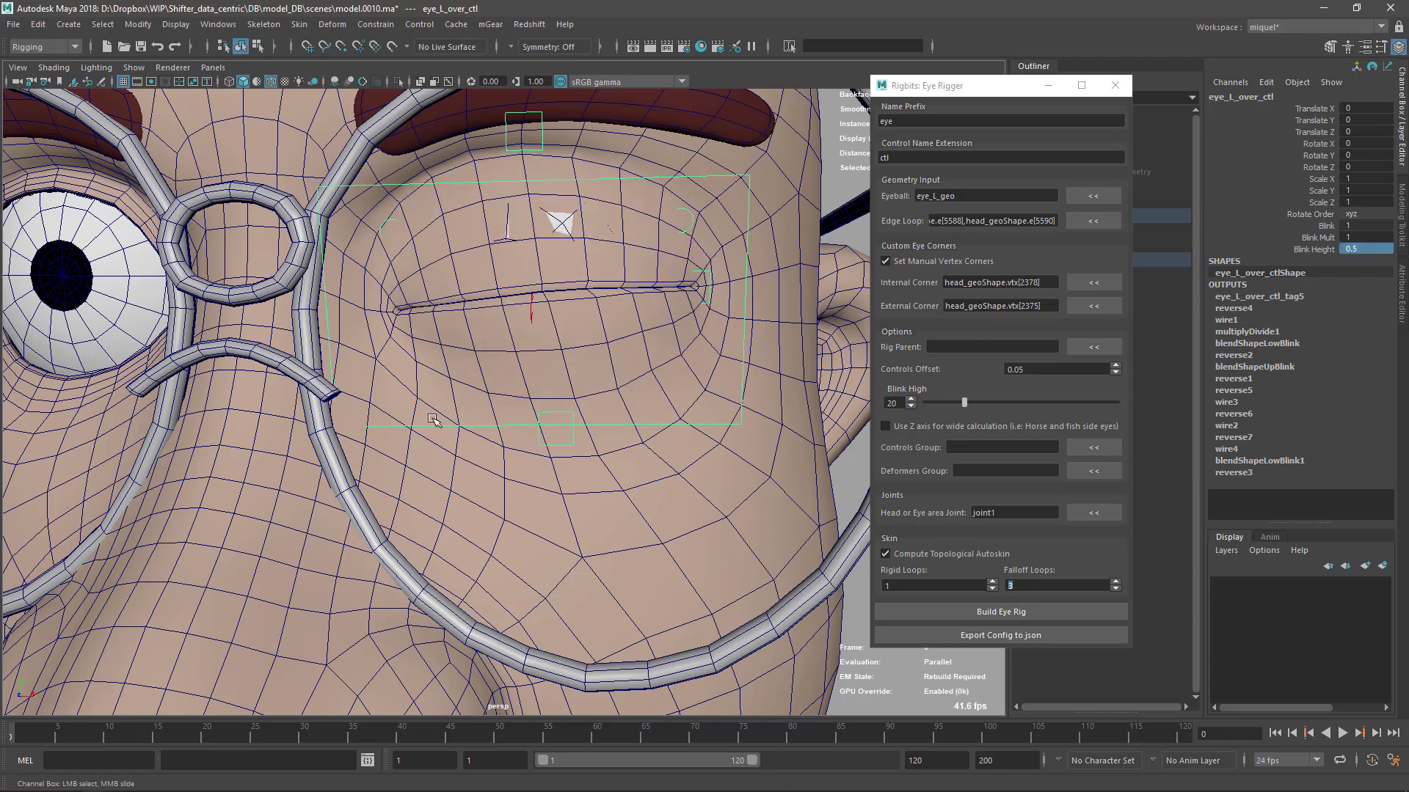
pyautogui.keyDown('alt'); pyautogui.moveTo(494, 391); pyautogui.dragTo(447, 389); pyautogui.keyUp('alt')
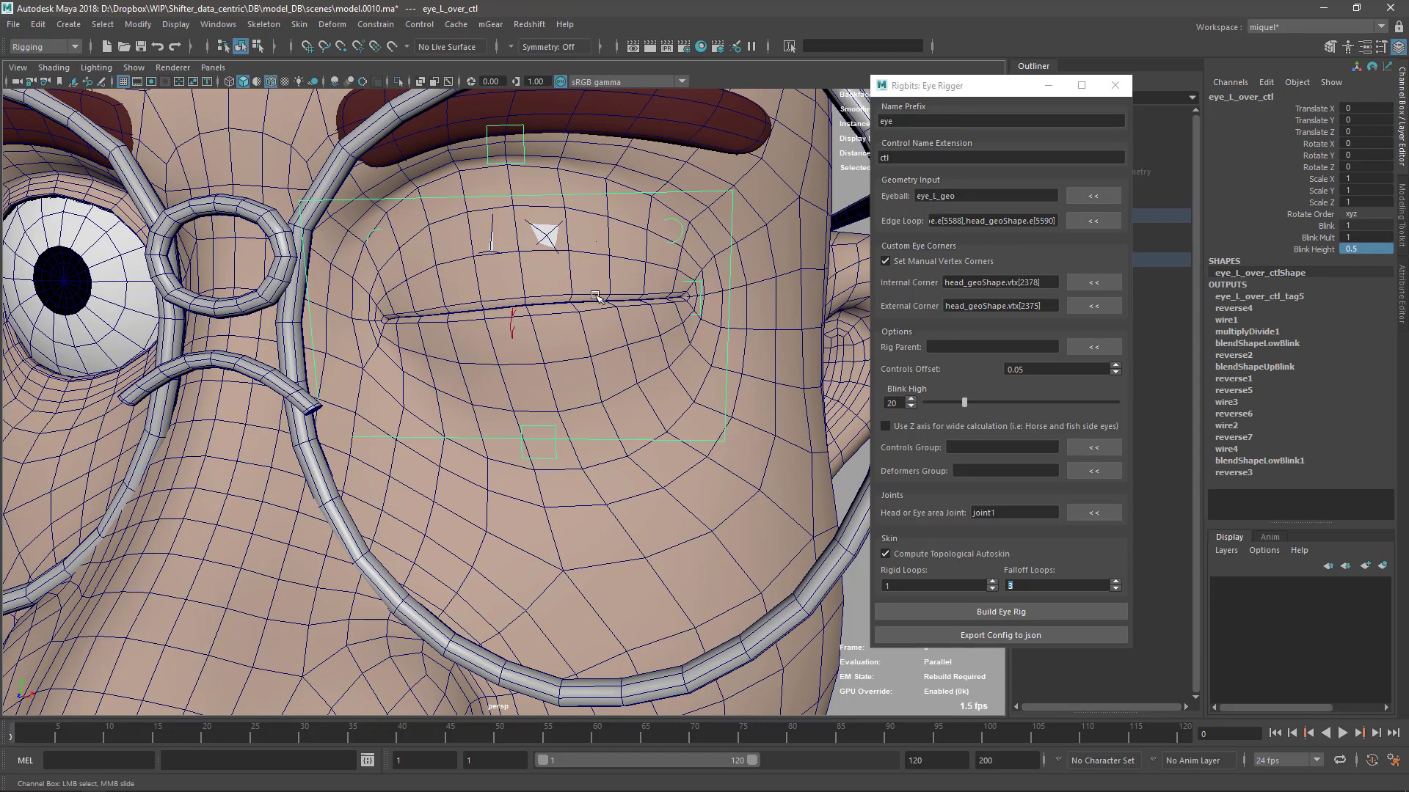
# Step: Change the Skinning Method of head_geo's skinClsEyelid to Dual Quaternion
pyautogui.click(790, 487)
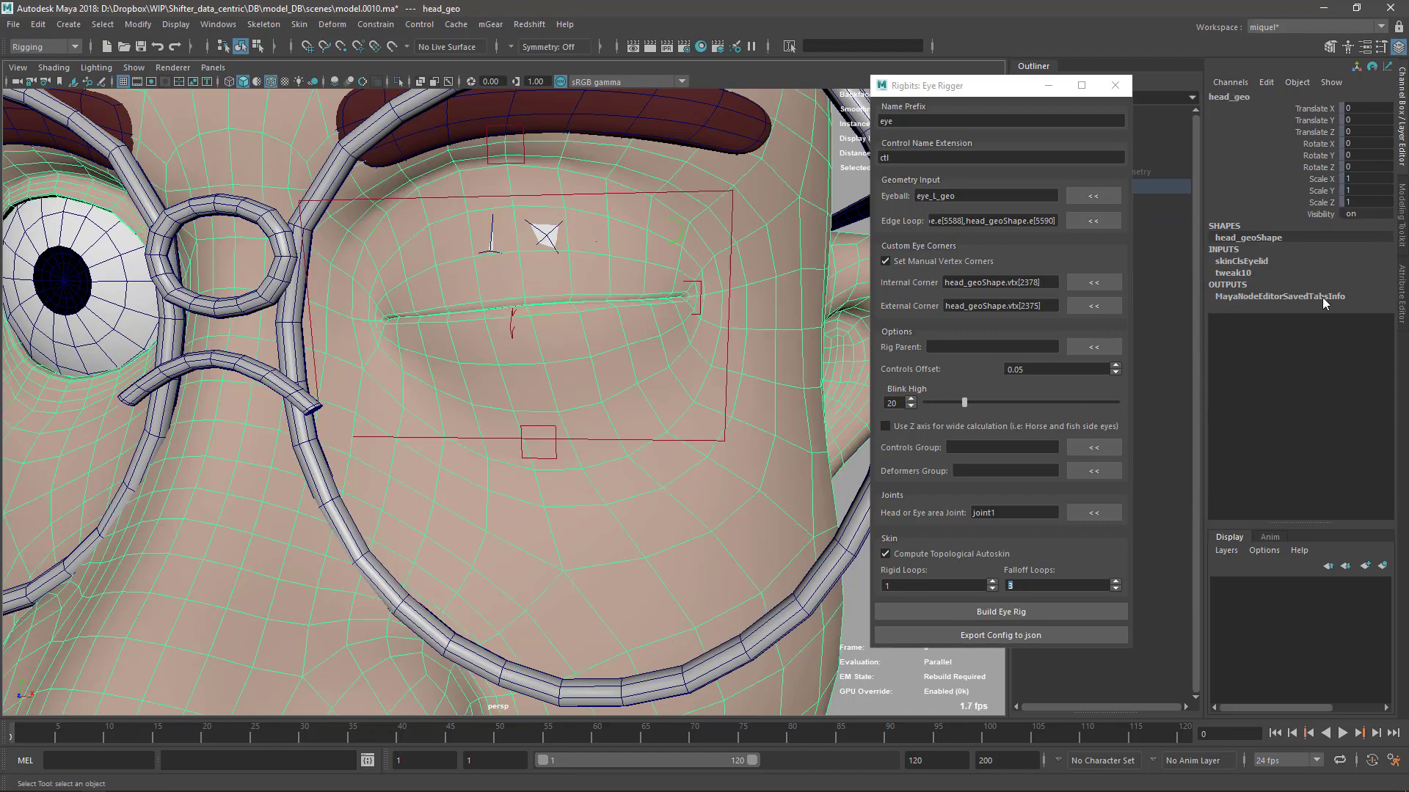
pyautogui.click(1245, 261)
pyautogui.click(1364, 286)
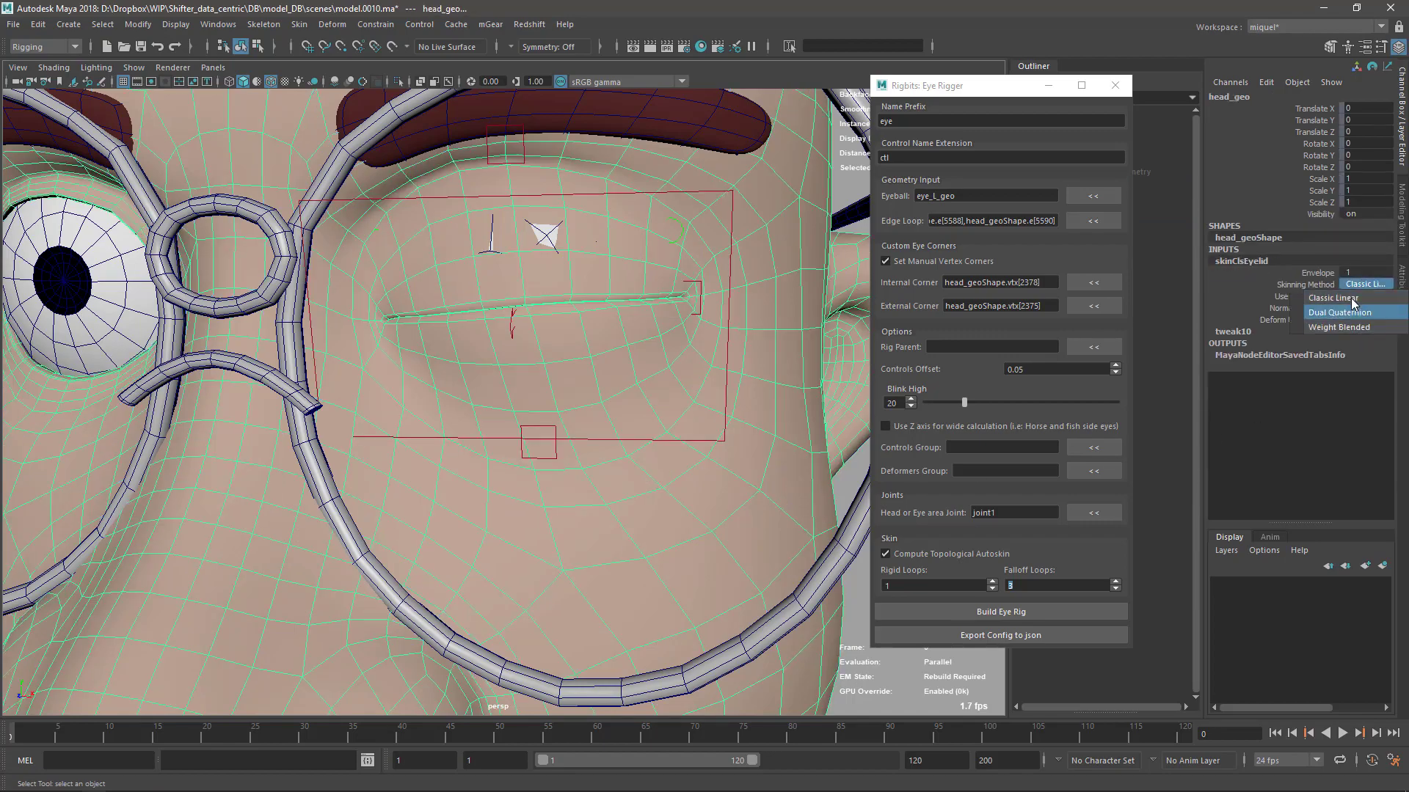
pyautogui.click(1362, 315)
pyautogui.keyDown('alt'); pyautogui.moveTo(658, 441); pyautogui.dragTo(628, 418); pyautogui.keyUp('alt')
# Step: Reopen the left eye by scrubbing eye_L_over_ctl's Blink back to 0
pyautogui.click(644, 430)
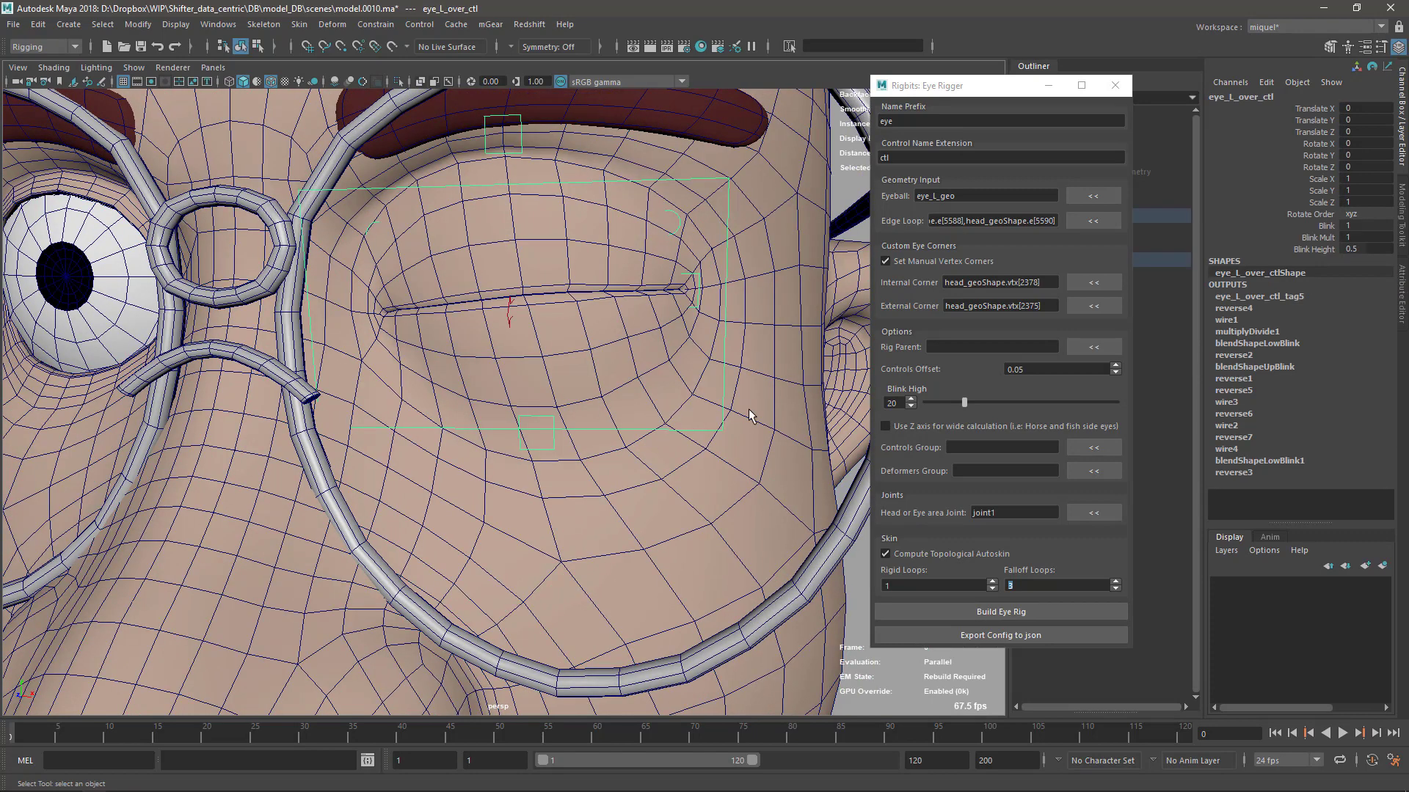
pyautogui.click(1327, 227)
pyautogui.moveTo(647, 380); pyautogui.dragTo(548, 362, button='middle')
# Step: Assign eye_R_geo as the Eyeball in the Eye Rigger
pyautogui.keyDown('alt'); pyautogui.moveTo(354, 361); pyautogui.dragTo(425, 362); pyautogui.keyUp('alt')
pyautogui.keyDown('alt'); pyautogui.moveTo(294, 371); pyautogui.dragTo(515, 348, button='middle'); pyautogui.keyUp('alt')
pyautogui.click(502, 358)
pyautogui.click(1093, 197)
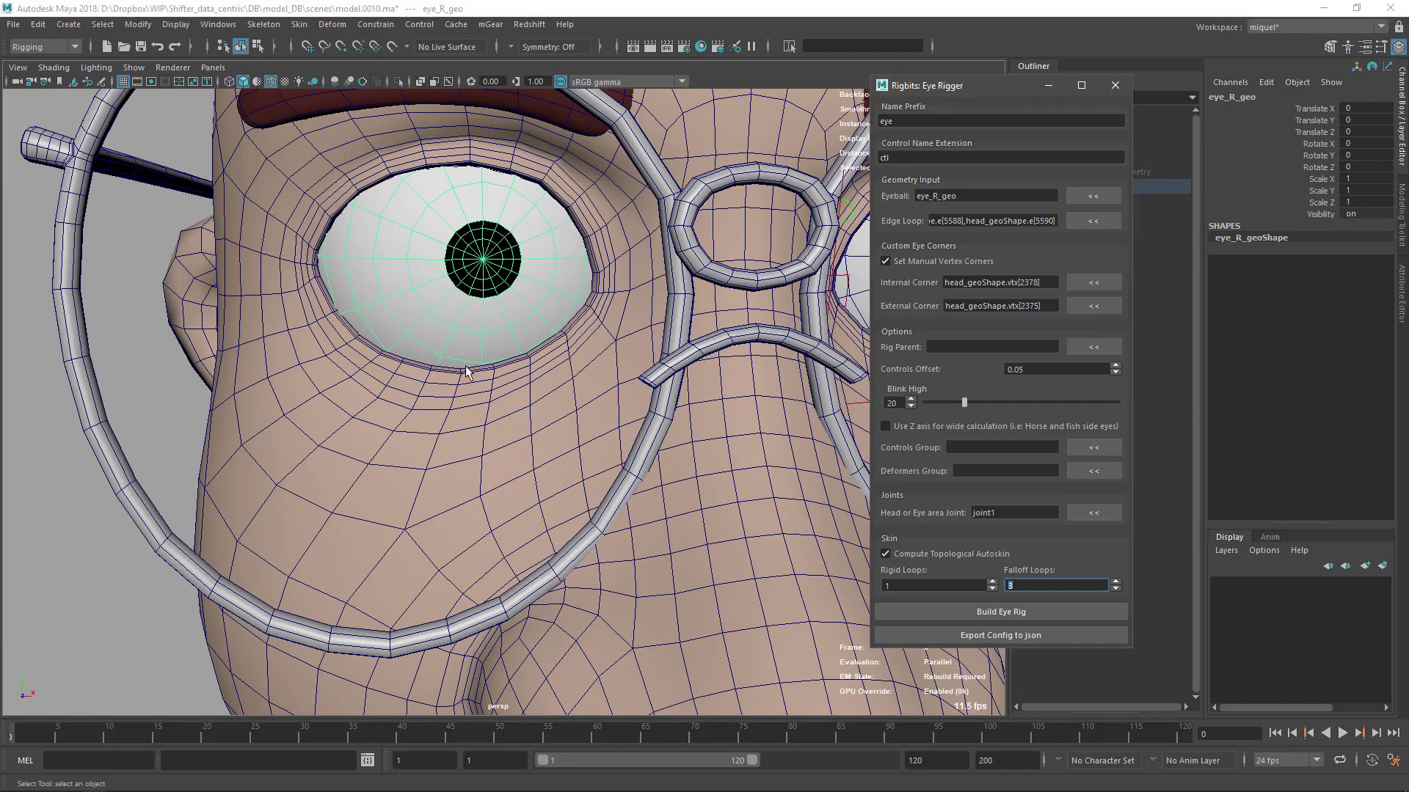
# Step: Select the edge loop of head_geo around the right eye's lid opening and load it as the Edge Loop
pyautogui.keyDown('alt'); pyautogui.moveTo(562, 400); pyautogui.dragTo(518, 378, button='right'); pyautogui.keyUp('alt')
pyautogui.keyDown('shift'); pyautogui.click(515, 379); pyautogui.keyUp('shift')
pyautogui.press('F10')
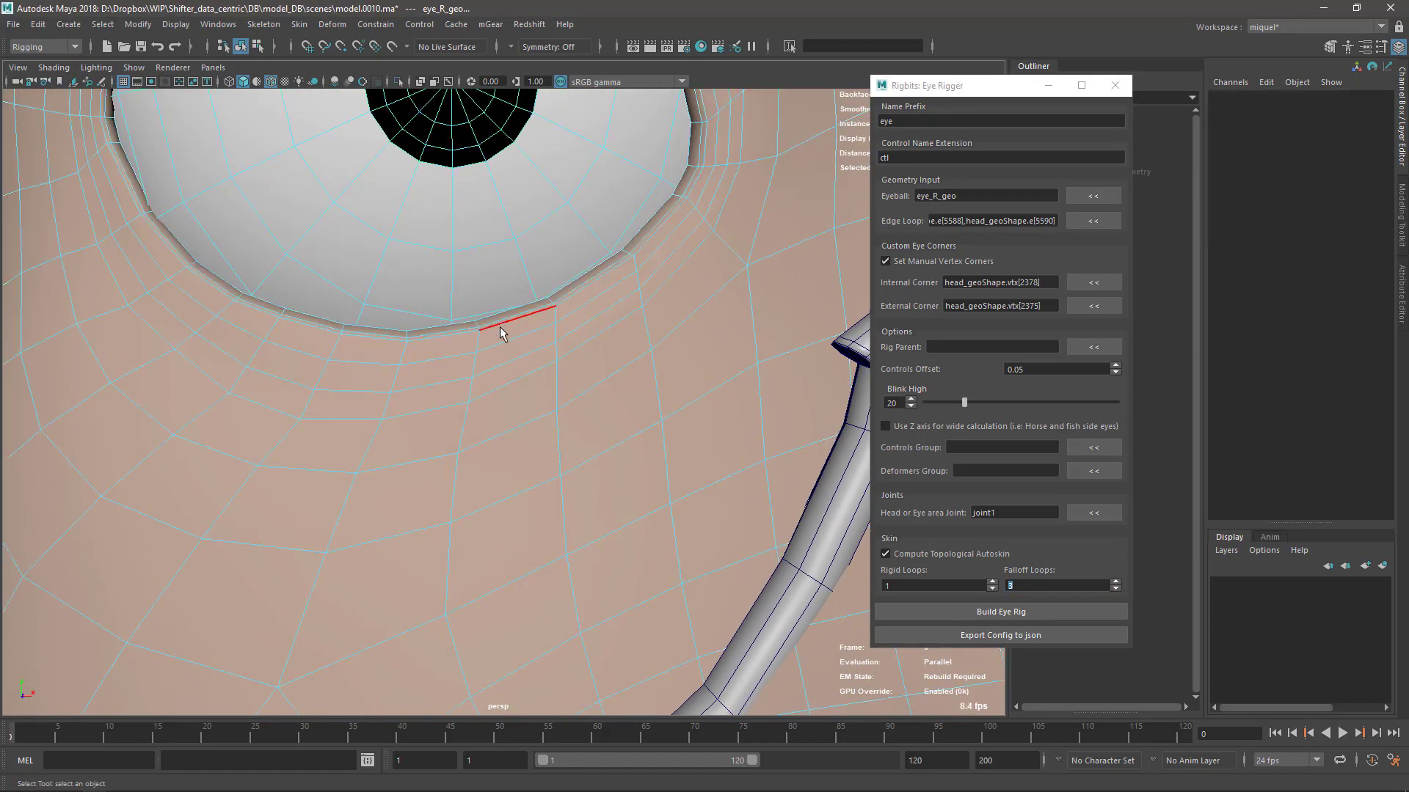
pyautogui.press('F8')
pyautogui.click(540, 438)
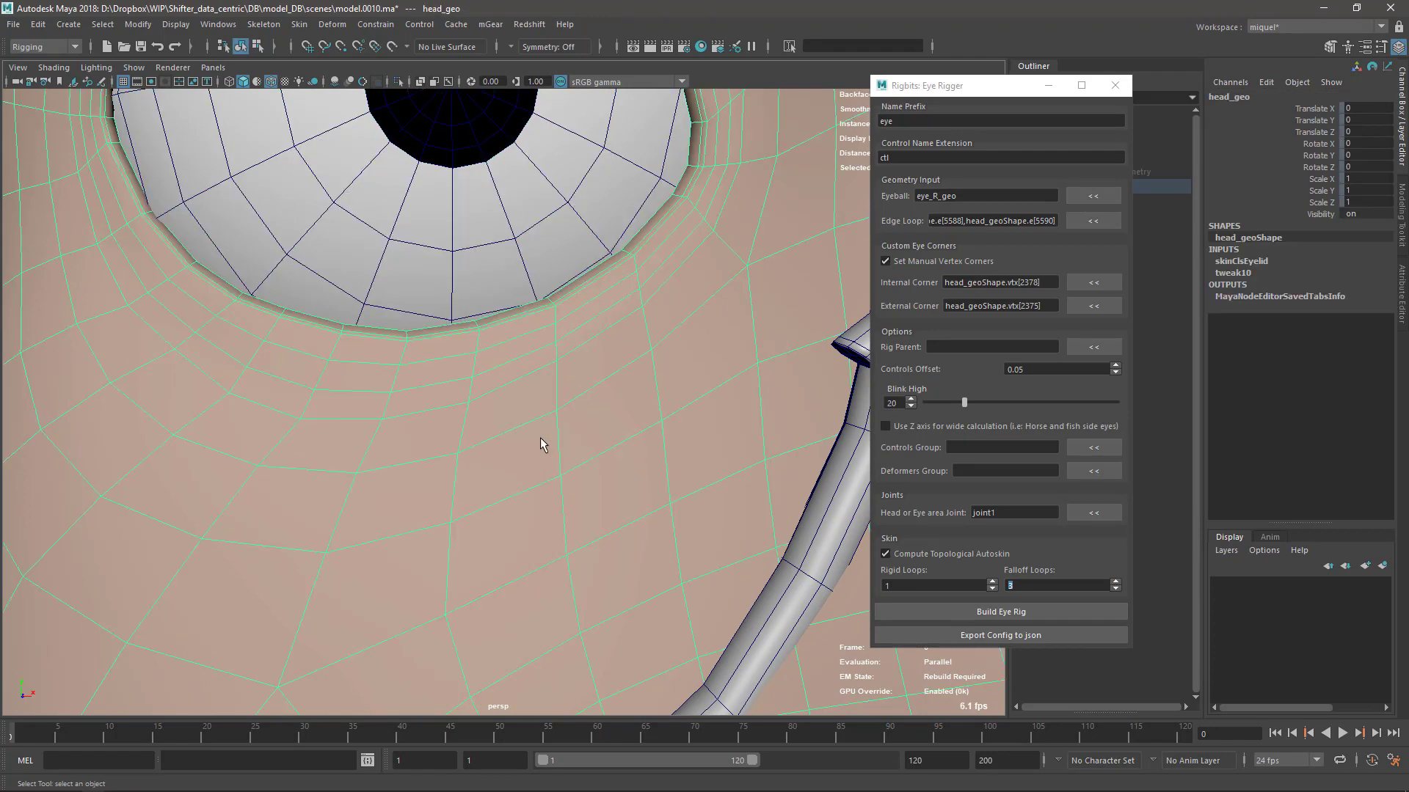
pyautogui.press('F10')
pyautogui.doubleClick(515, 319)
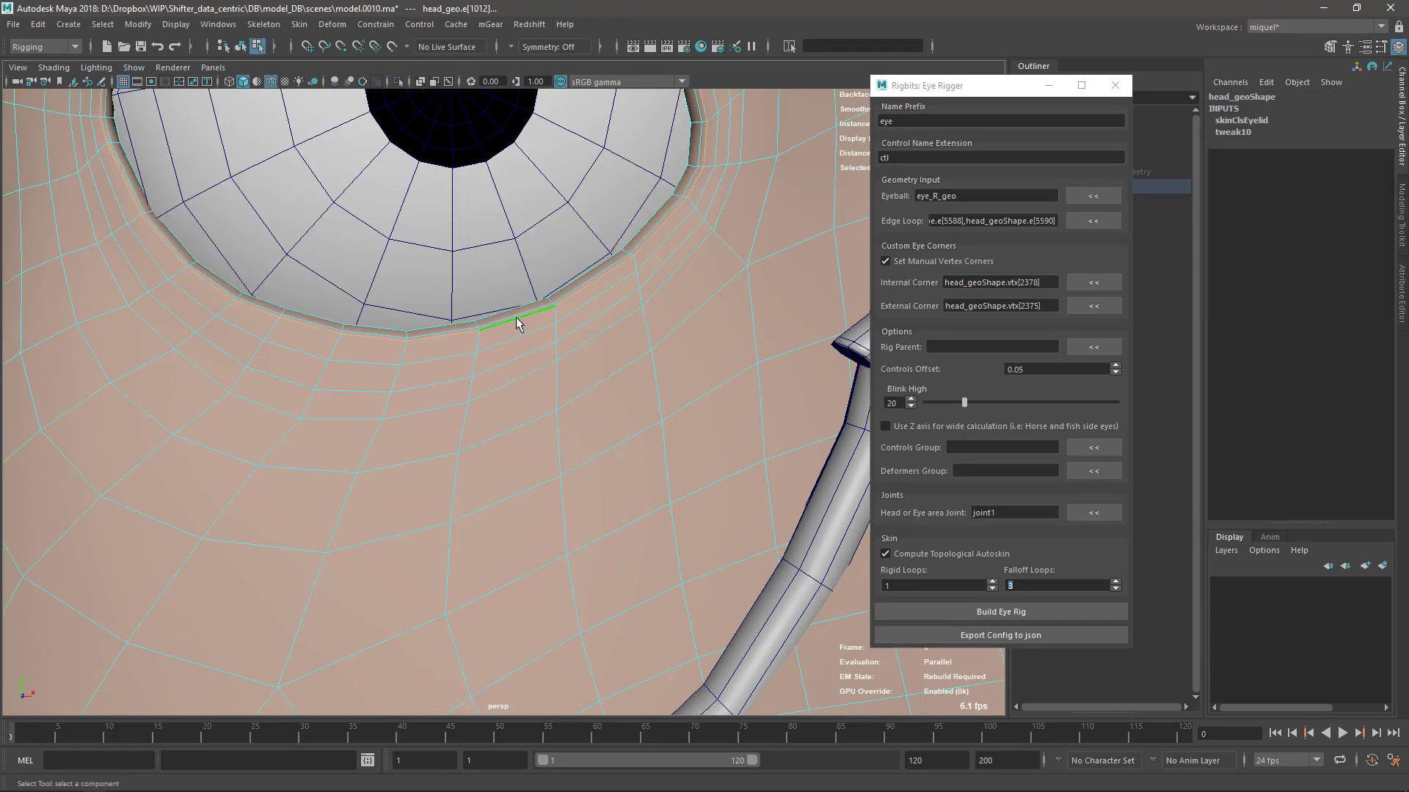
pyautogui.keyDown('alt'); pyautogui.moveTo(662, 502); pyautogui.dragTo(635, 321, button='right'); pyautogui.keyUp('alt')
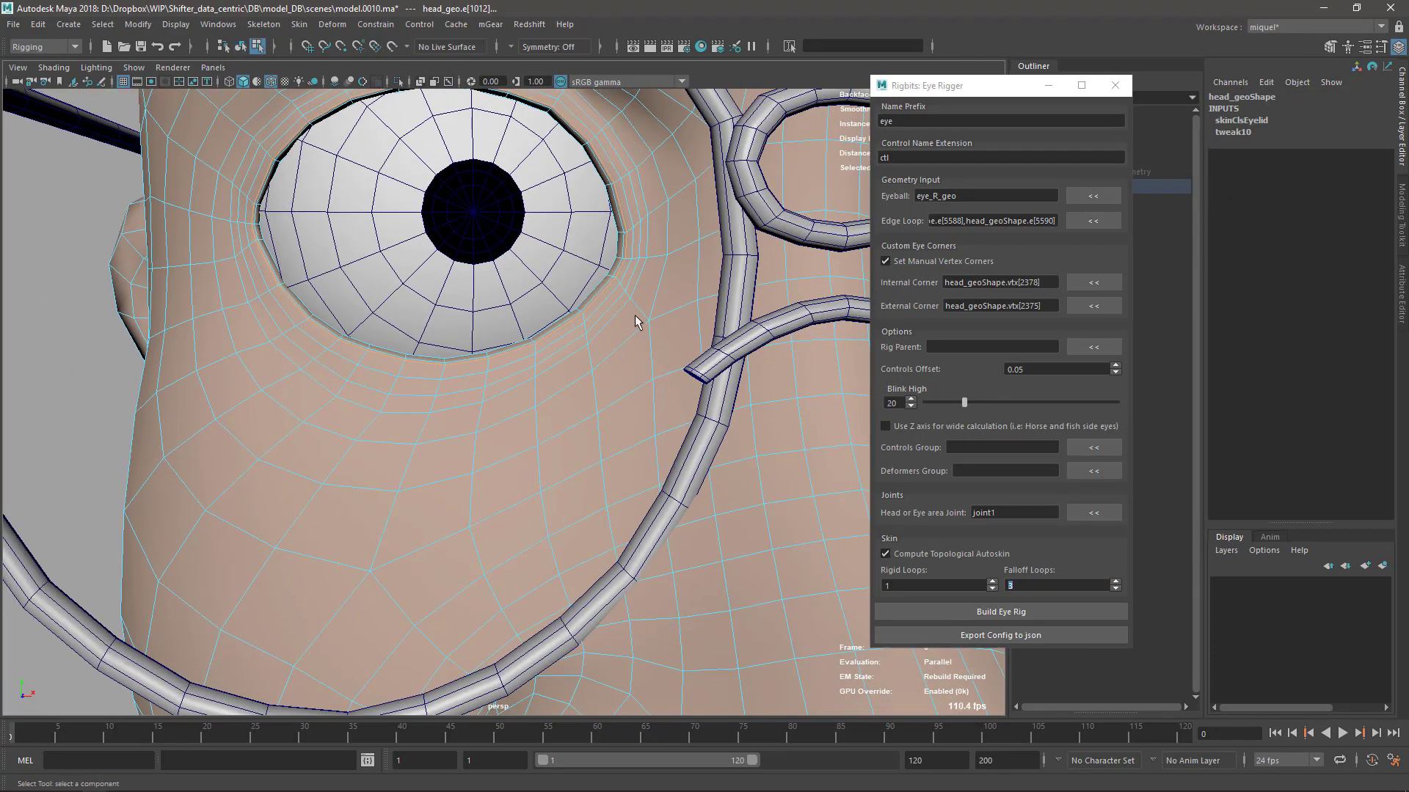
pyautogui.click(1087, 220)
# Step: Examine the lid topology around the right eye's outer and inner corners for suitable corner vertices
pyautogui.keyDown('alt'); pyautogui.moveTo(643, 334); pyautogui.dragTo(646, 414, button='middle'); pyautogui.keyUp('alt')
pyautogui.keyDown('alt'); pyautogui.moveTo(646, 415); pyautogui.dragTo(622, 421); pyautogui.keyUp('alt')
pyautogui.keyDown('alt'); pyautogui.moveTo(623, 425); pyautogui.dragTo(678, 397, button='right'); pyautogui.keyUp('alt')
pyautogui.keyDown('alt'); pyautogui.moveTo(489, 447); pyautogui.dragTo(540, 449, button='right'); pyautogui.keyUp('alt')
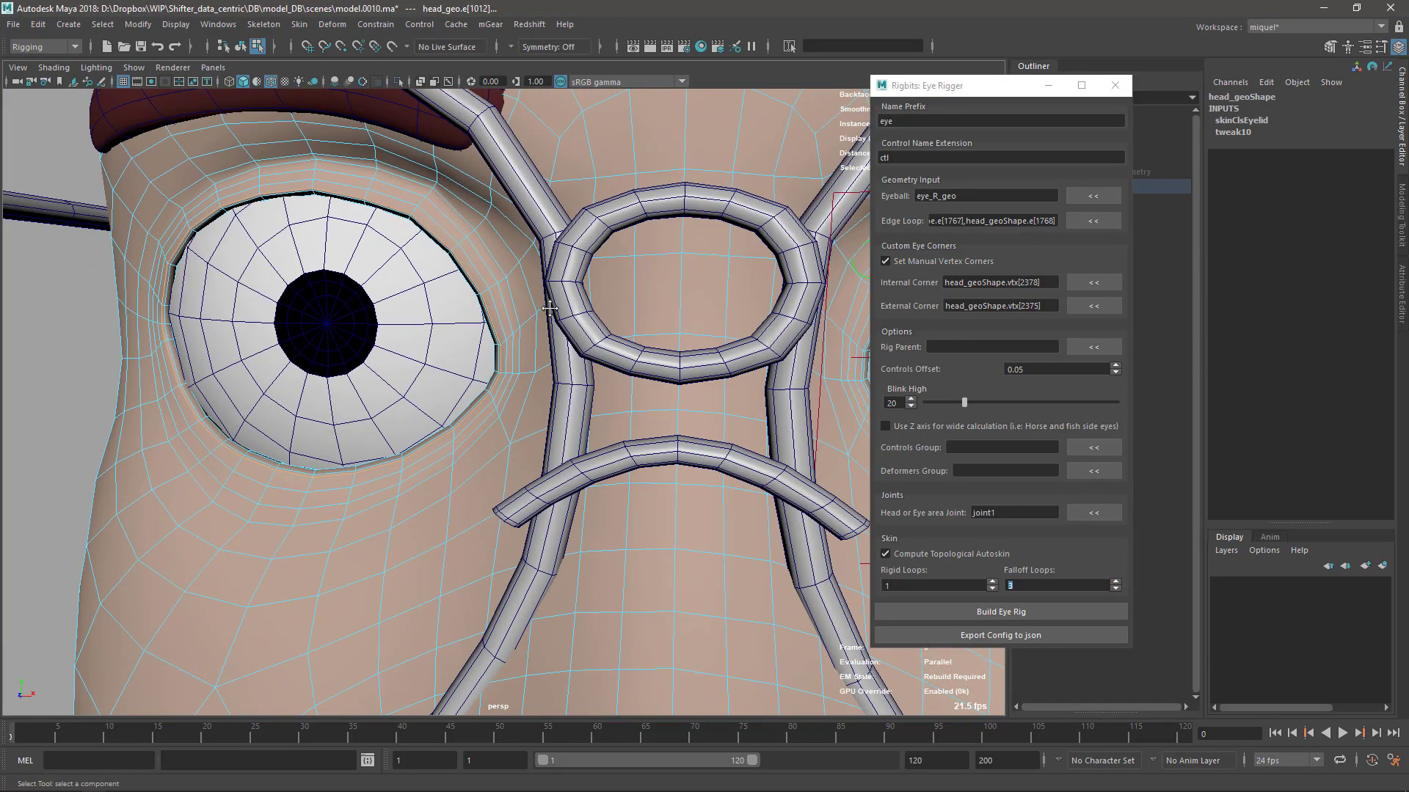
pyautogui.keyDown('alt'); pyautogui.moveTo(448, 385); pyautogui.dragTo(544, 450, button='middle'); pyautogui.keyUp('alt')
pyautogui.keyDown('alt'); pyautogui.moveTo(544, 452); pyautogui.dragTo(558, 452); pyautogui.keyUp('alt')
pyautogui.scroll(6, 587, 410)
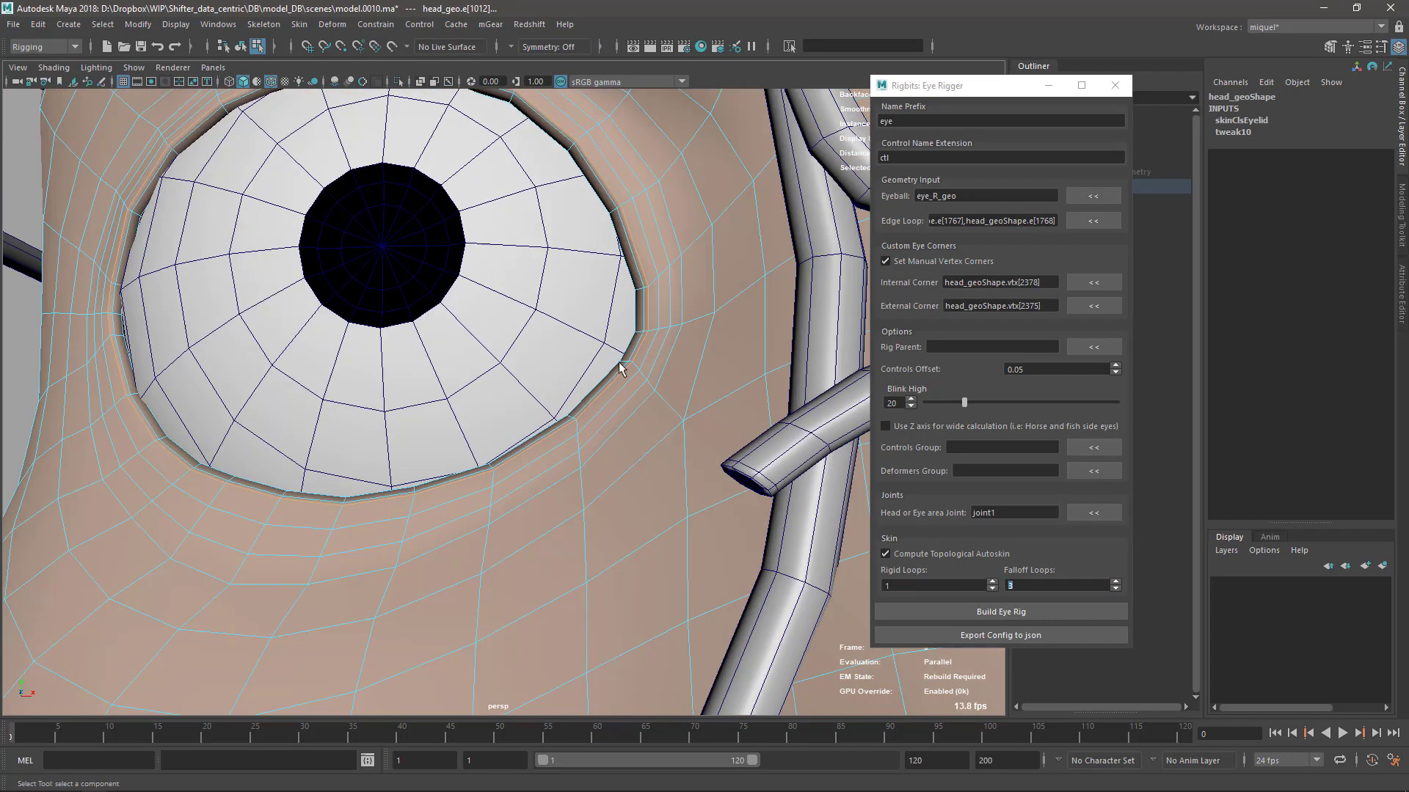
pyautogui.keyDown('alt'); pyautogui.moveTo(146, 348); pyautogui.dragTo(188, 353, button='middle'); pyautogui.keyUp('alt')
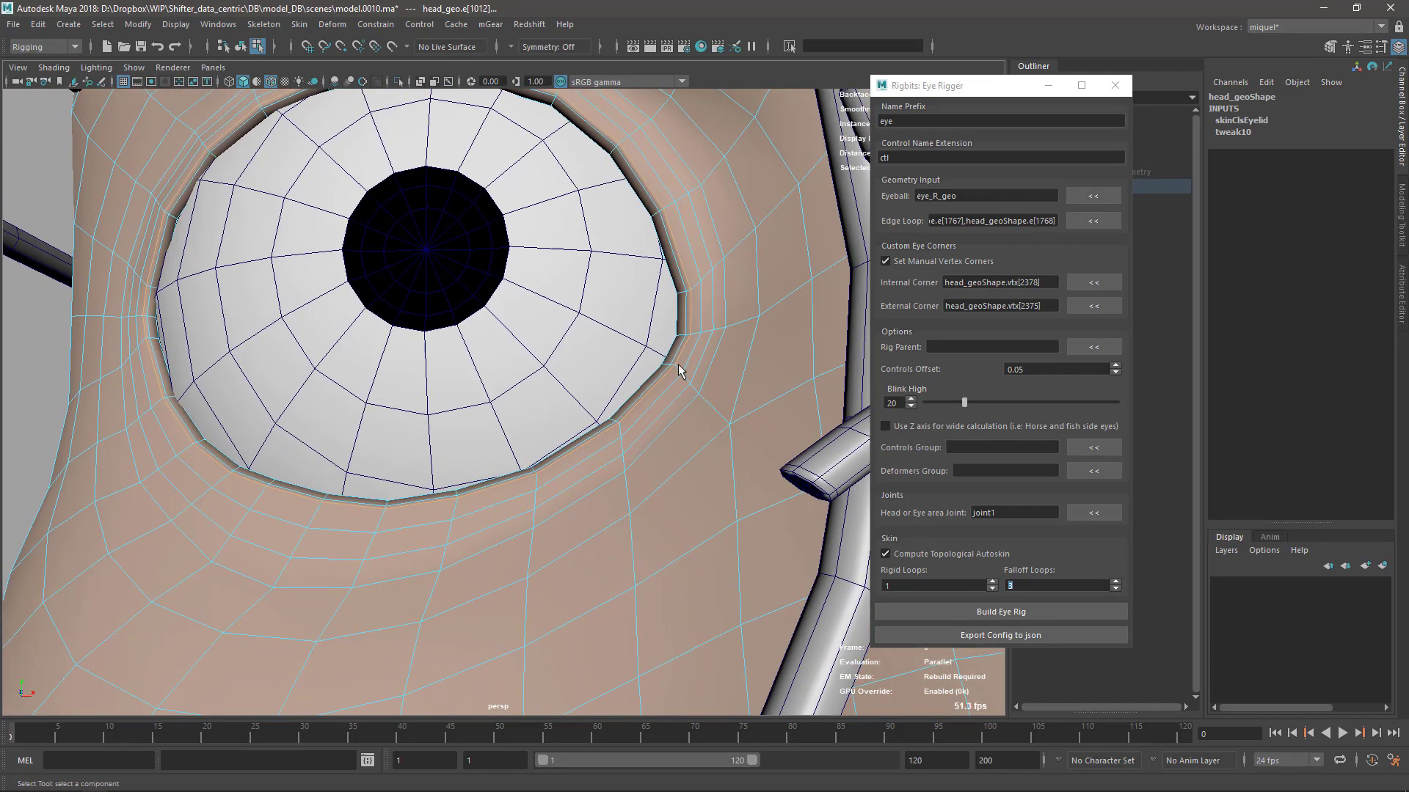
pyautogui.keyDown('alt'); pyautogui.moveTo(669, 365); pyautogui.dragTo(665, 309, button='right'); pyautogui.keyUp('alt')
pyautogui.keyDown('alt'); pyautogui.moveTo(480, 398); pyautogui.dragTo(539, 432); pyautogui.keyUp('alt')
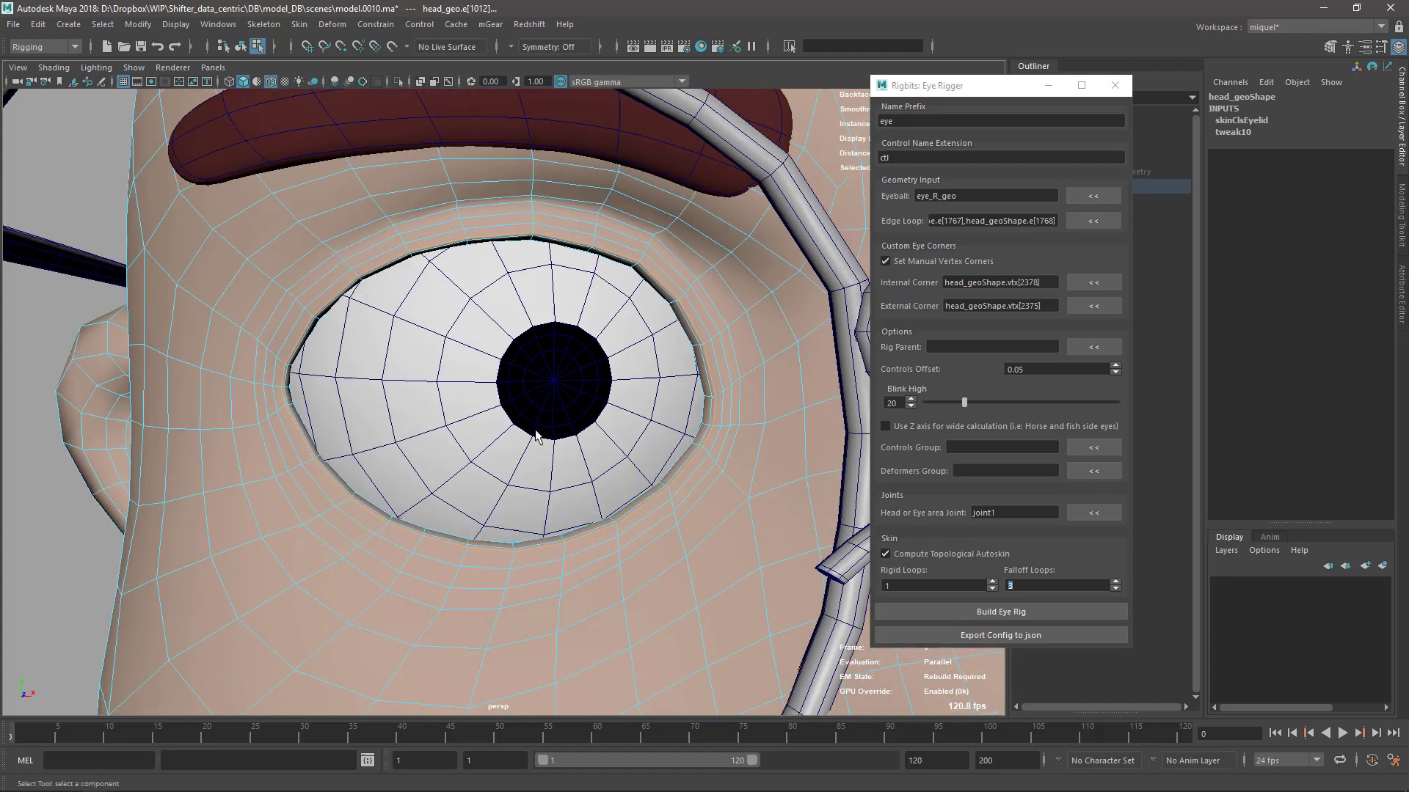
pyautogui.keyDown('alt'); pyautogui.moveTo(434, 459); pyautogui.dragTo(421, 362, button='right'); pyautogui.keyUp('alt')
pyautogui.keyDown('alt'); pyautogui.moveTo(421, 360); pyautogui.dragTo(447, 311, button='middle'); pyautogui.keyUp('alt')
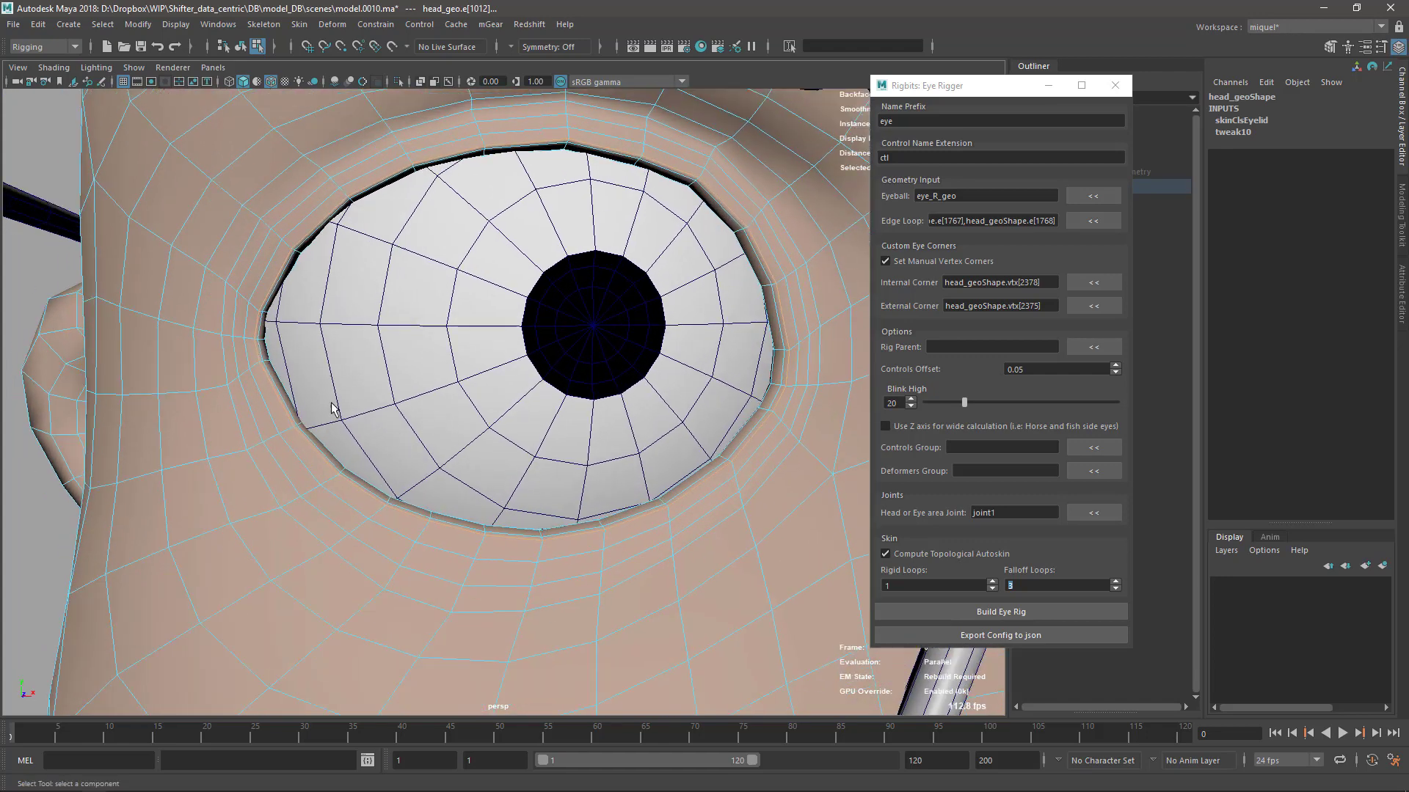
pyautogui.keyDown('alt'); pyautogui.moveTo(651, 470); pyautogui.dragTo(638, 368); pyautogui.keyUp('alt')
pyautogui.keyDown('alt'); pyautogui.moveTo(394, 356); pyautogui.dragTo(411, 380, button='middle'); pyautogui.keyUp('alt')
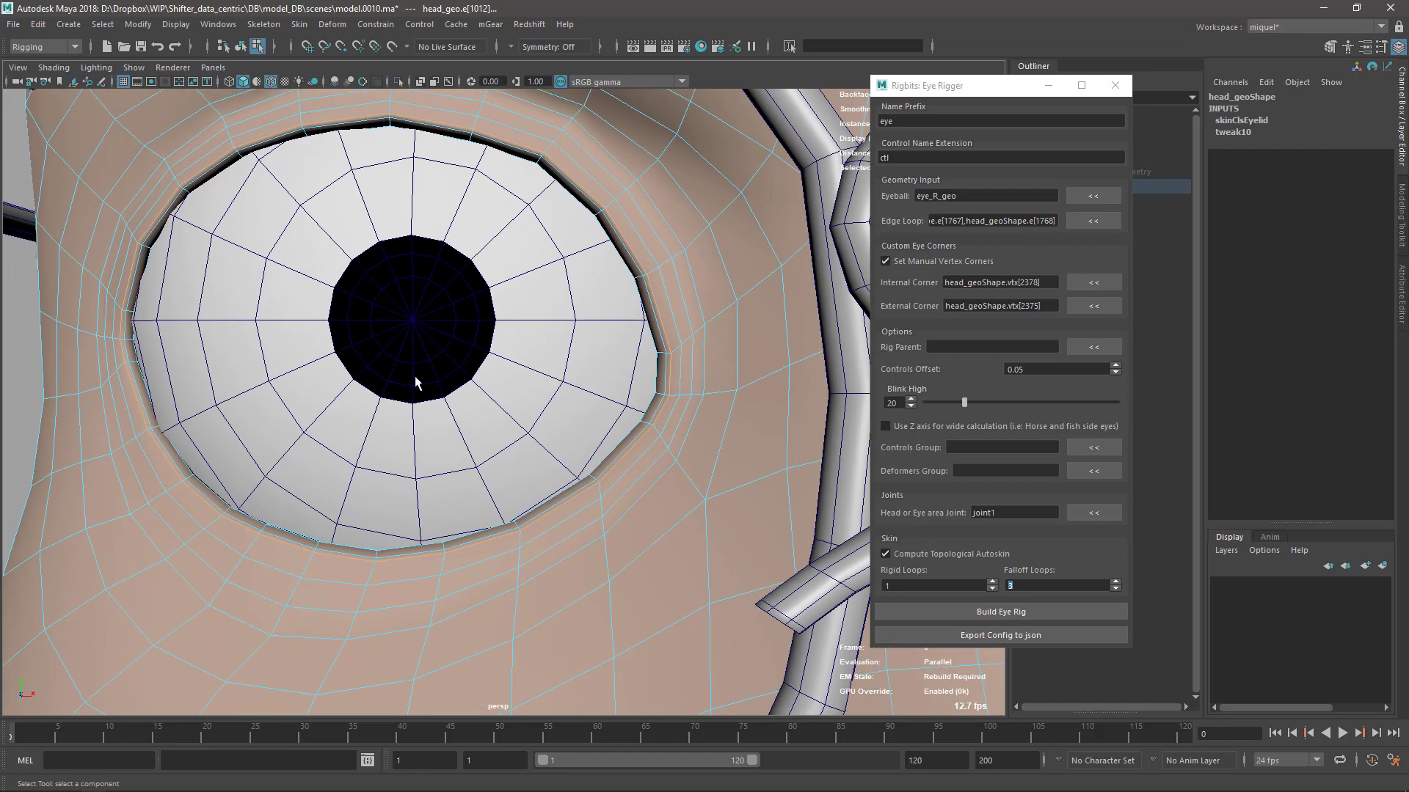
pyautogui.scroll(4, 700, 341)
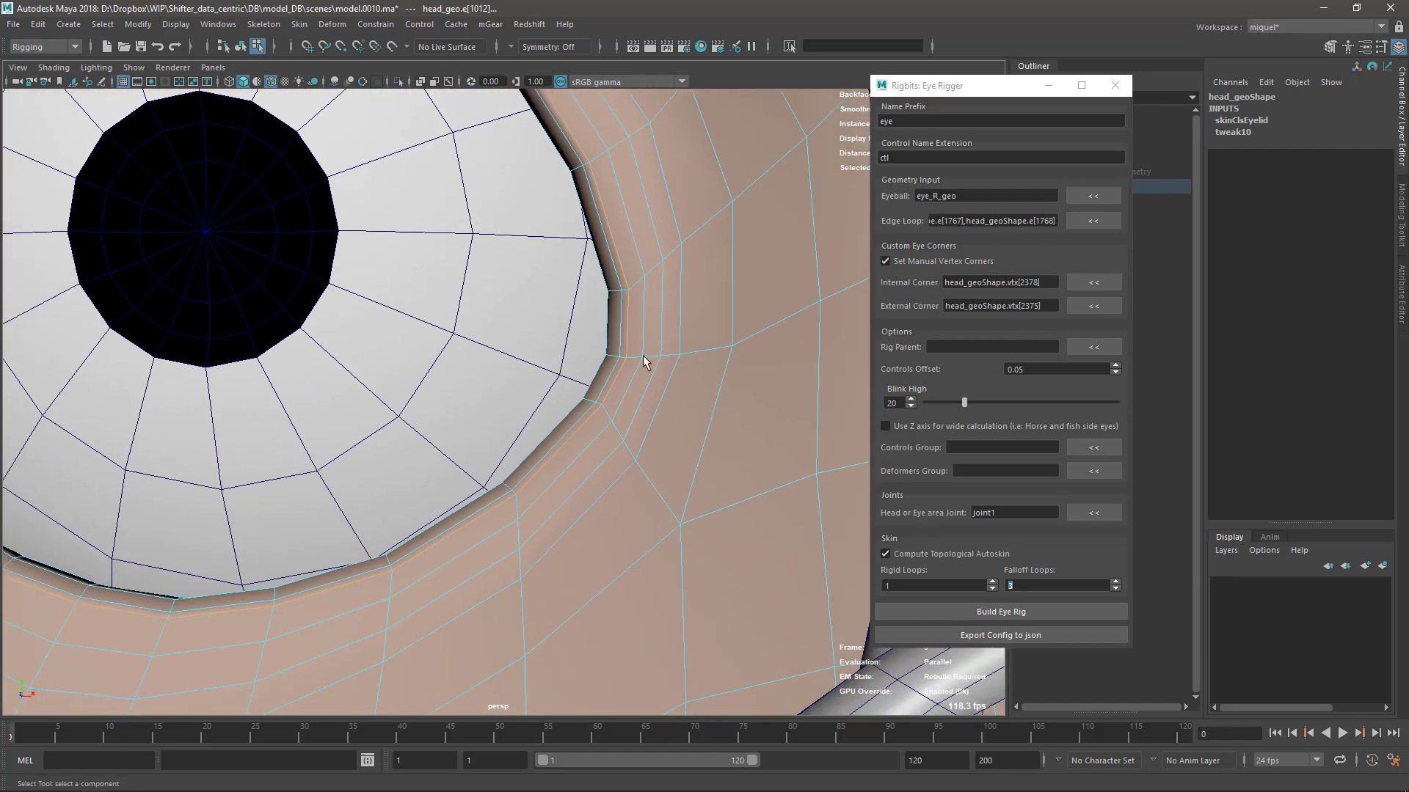
# Step: Load head_geo vertex 504 as the right eye's Internal Corner and vertex 501 as its External Corner
pyautogui.press('F9')
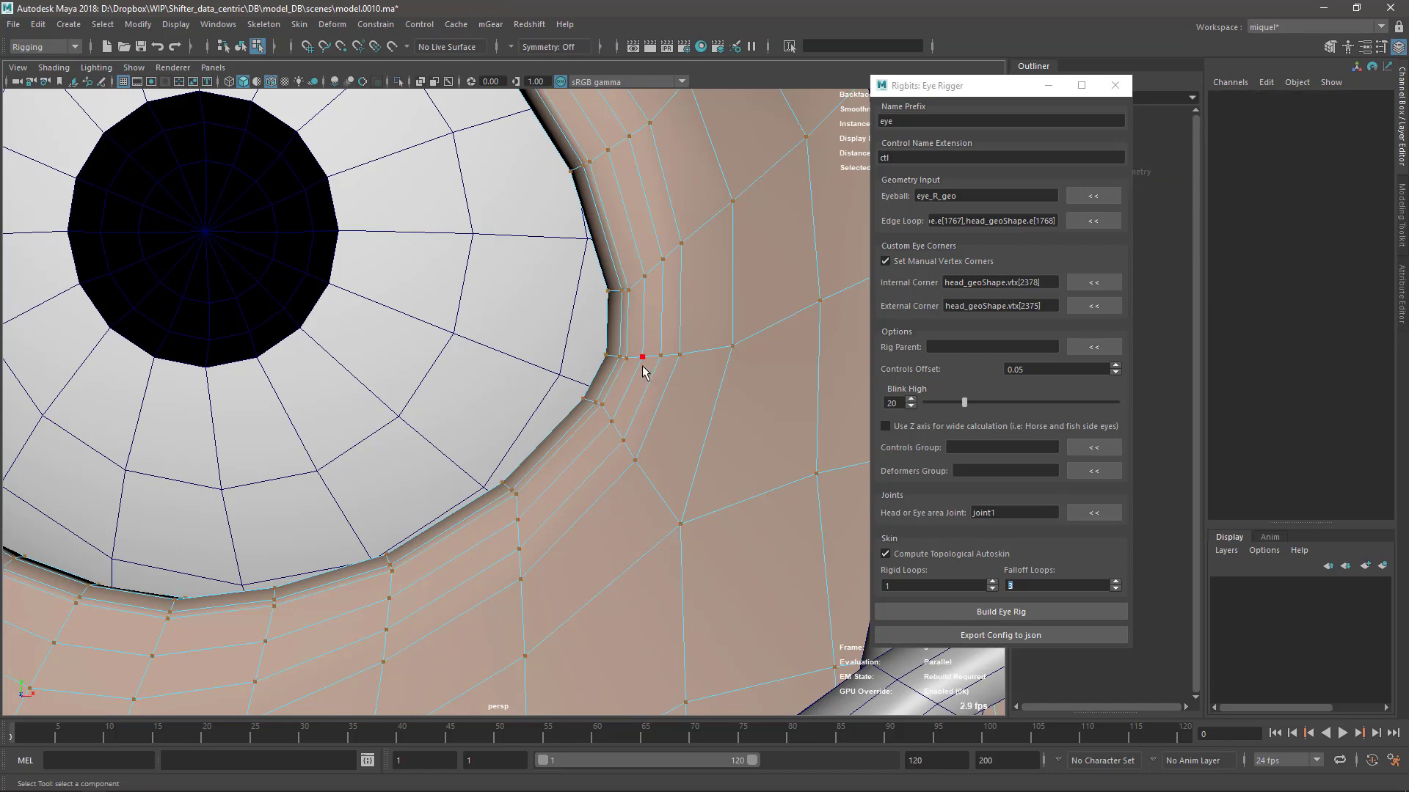
pyautogui.click(626, 359)
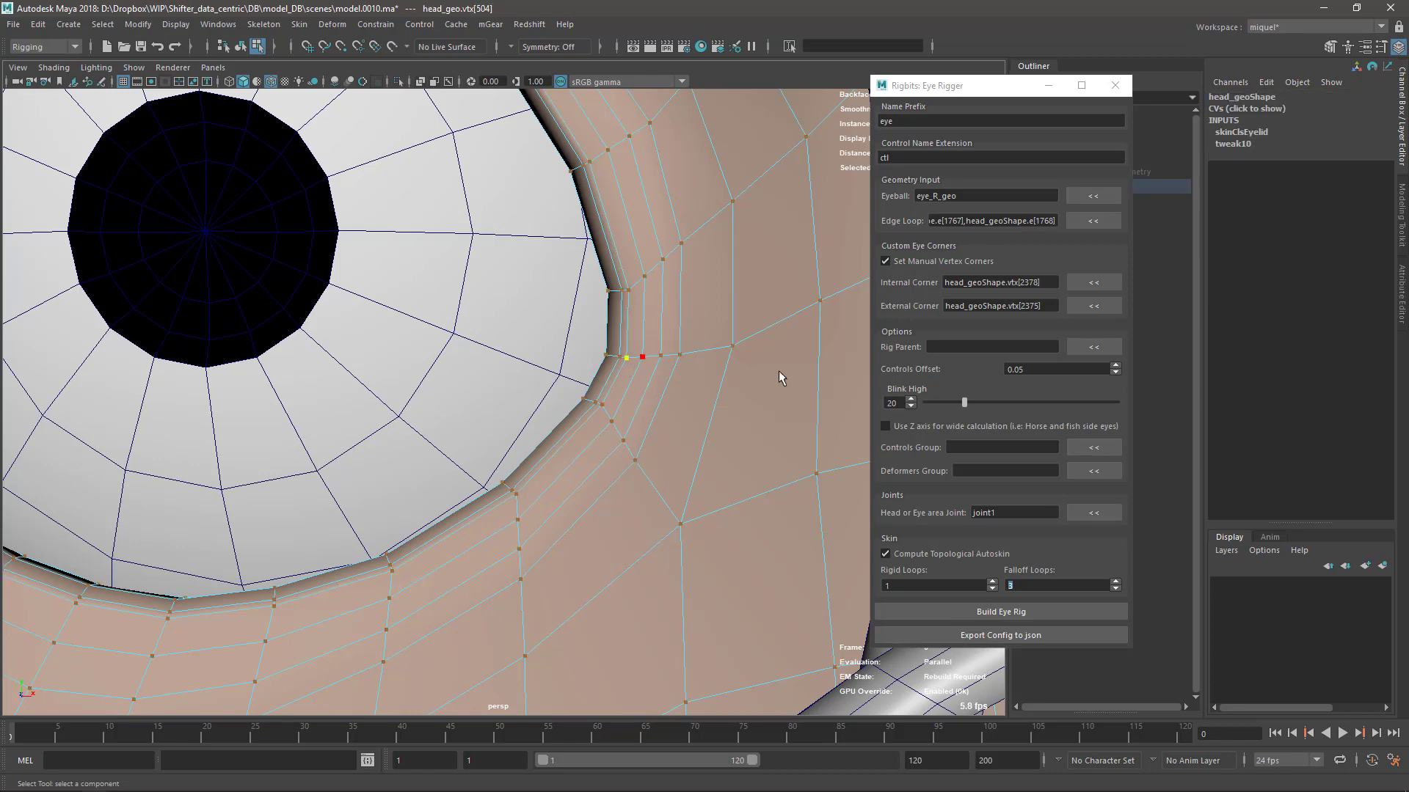
pyautogui.click(1109, 286)
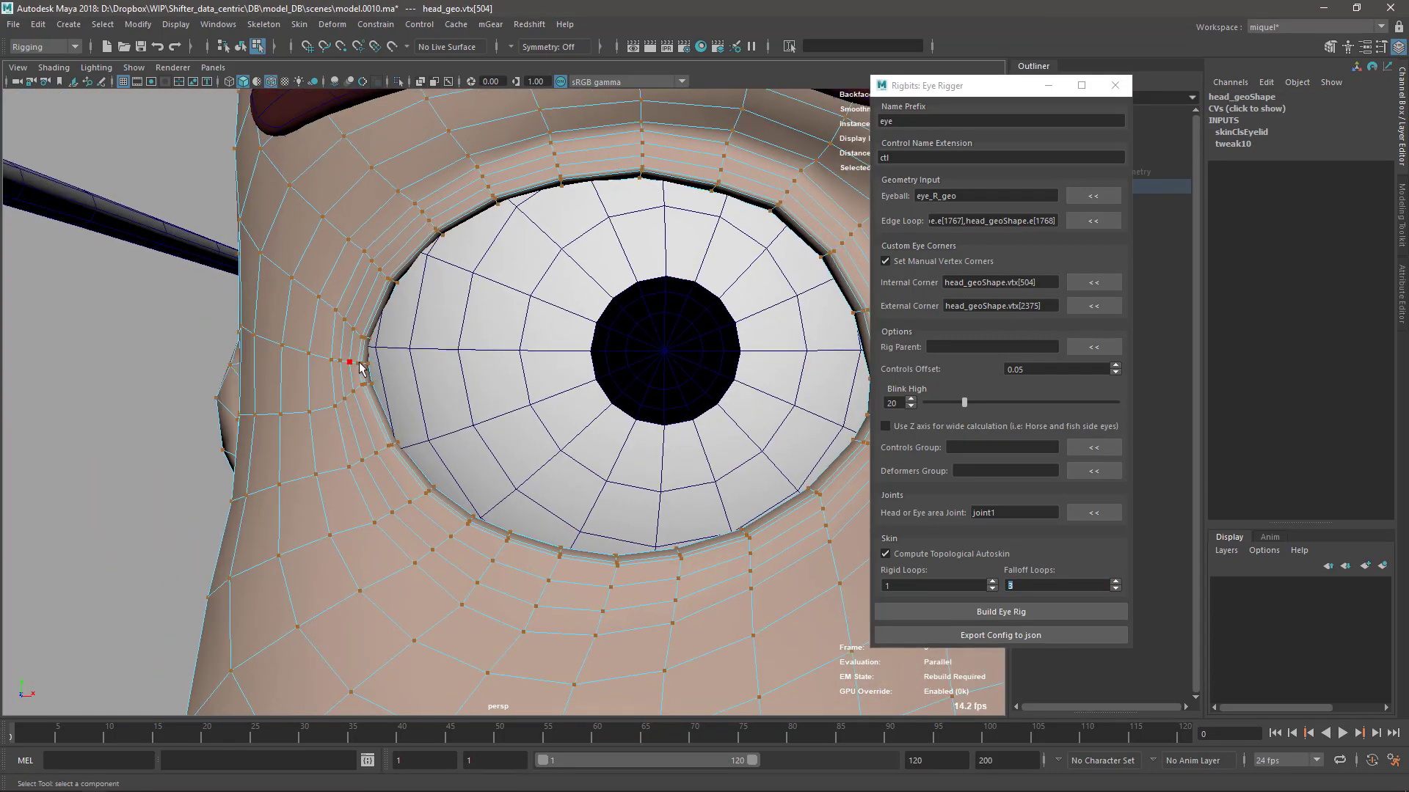
pyautogui.click(358, 364)
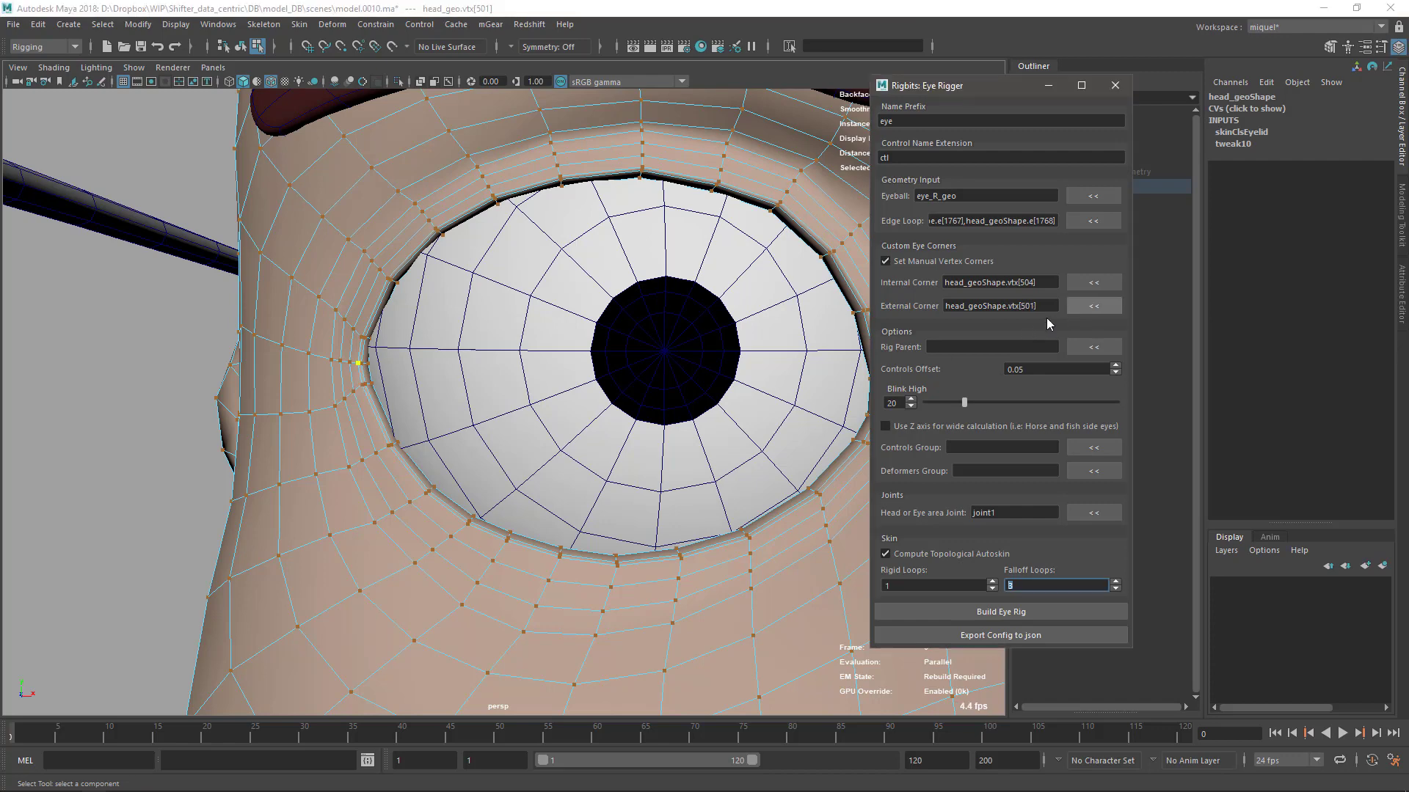
pyautogui.click(1093, 305)
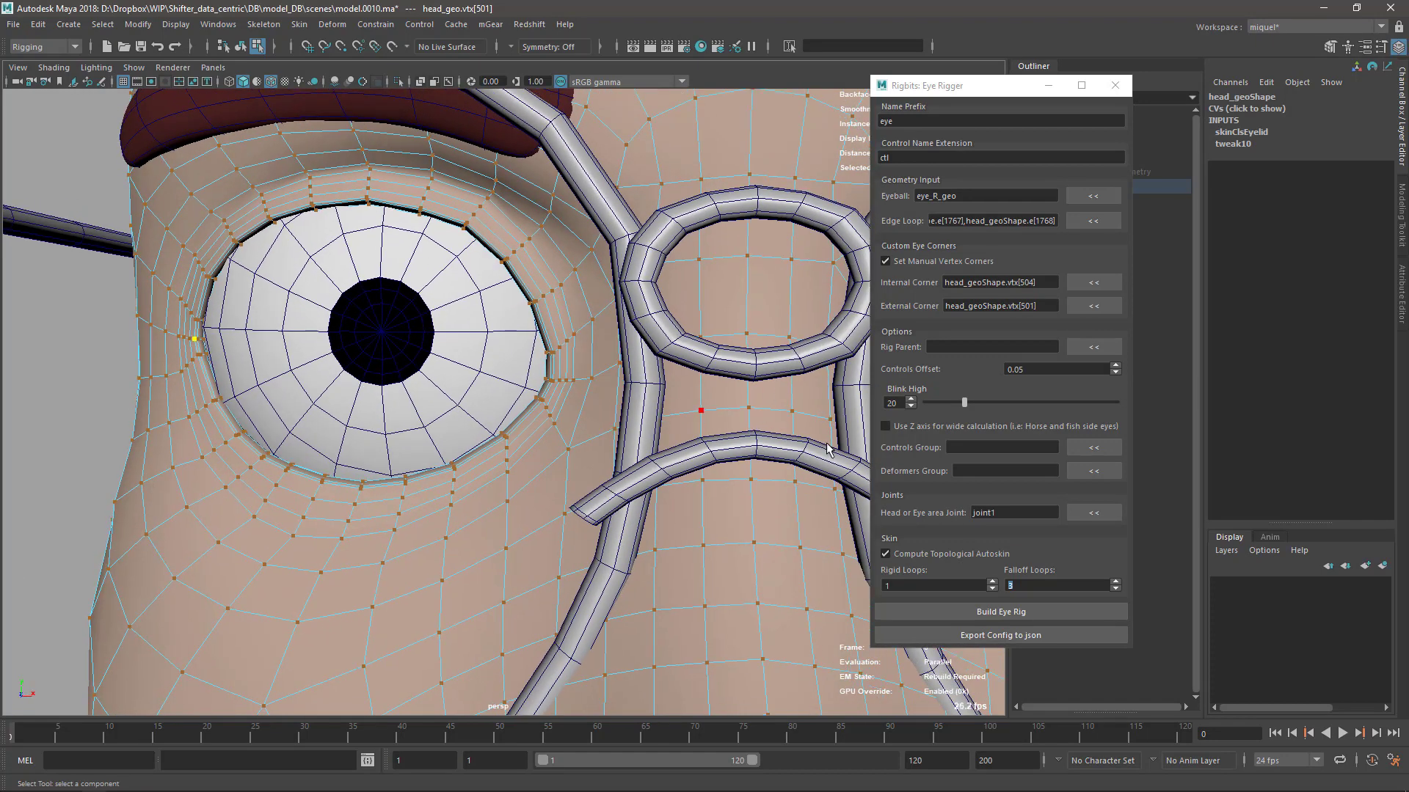
# Step: Build the right eye rig from the loaded eyeball, edge loop and corner vertices
pyautogui.keyDown('alt'); pyautogui.moveTo(622, 440); pyautogui.dragTo(567, 448); pyautogui.keyUp('alt')
pyautogui.click(68, 404)
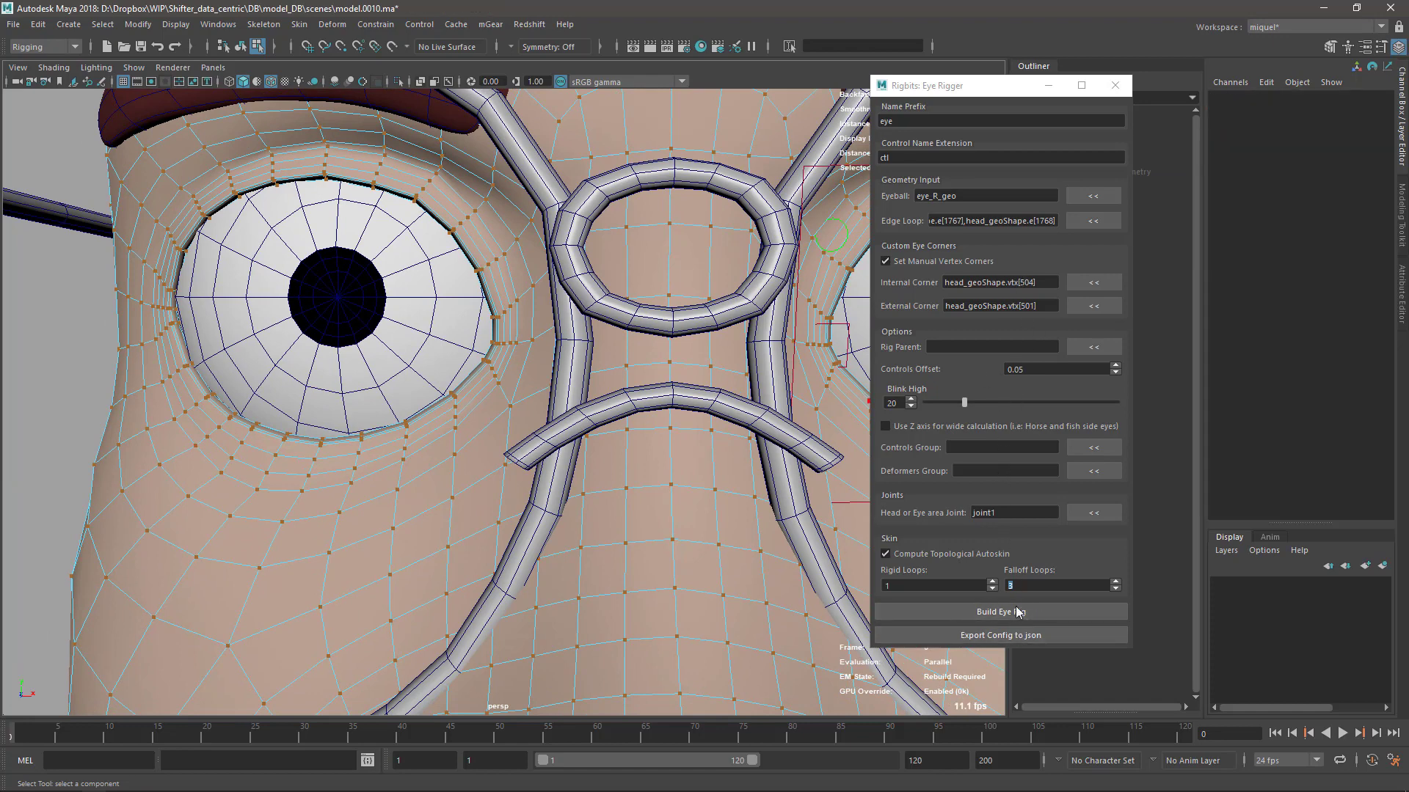
pyautogui.click(981, 615)
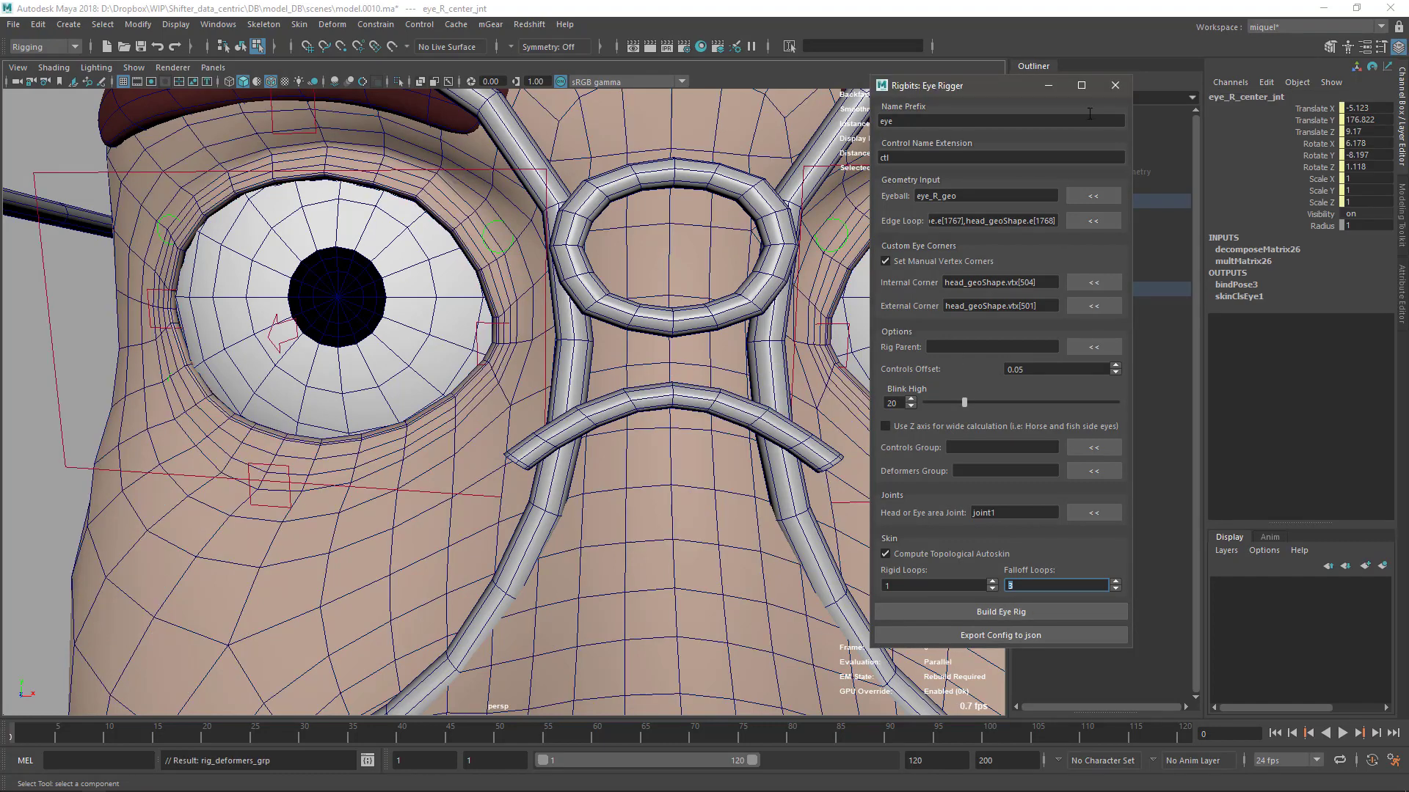
# Step: Minimize the Eye Rigger and test the right eyelid by scrubbing the Blink attribute of eye_R_over_ctl
pyautogui.click(1050, 86)
pyautogui.keyDown('alt'); pyautogui.moveTo(464, 335); pyautogui.dragTo(370, 295, button='middle'); pyautogui.keyUp('alt')
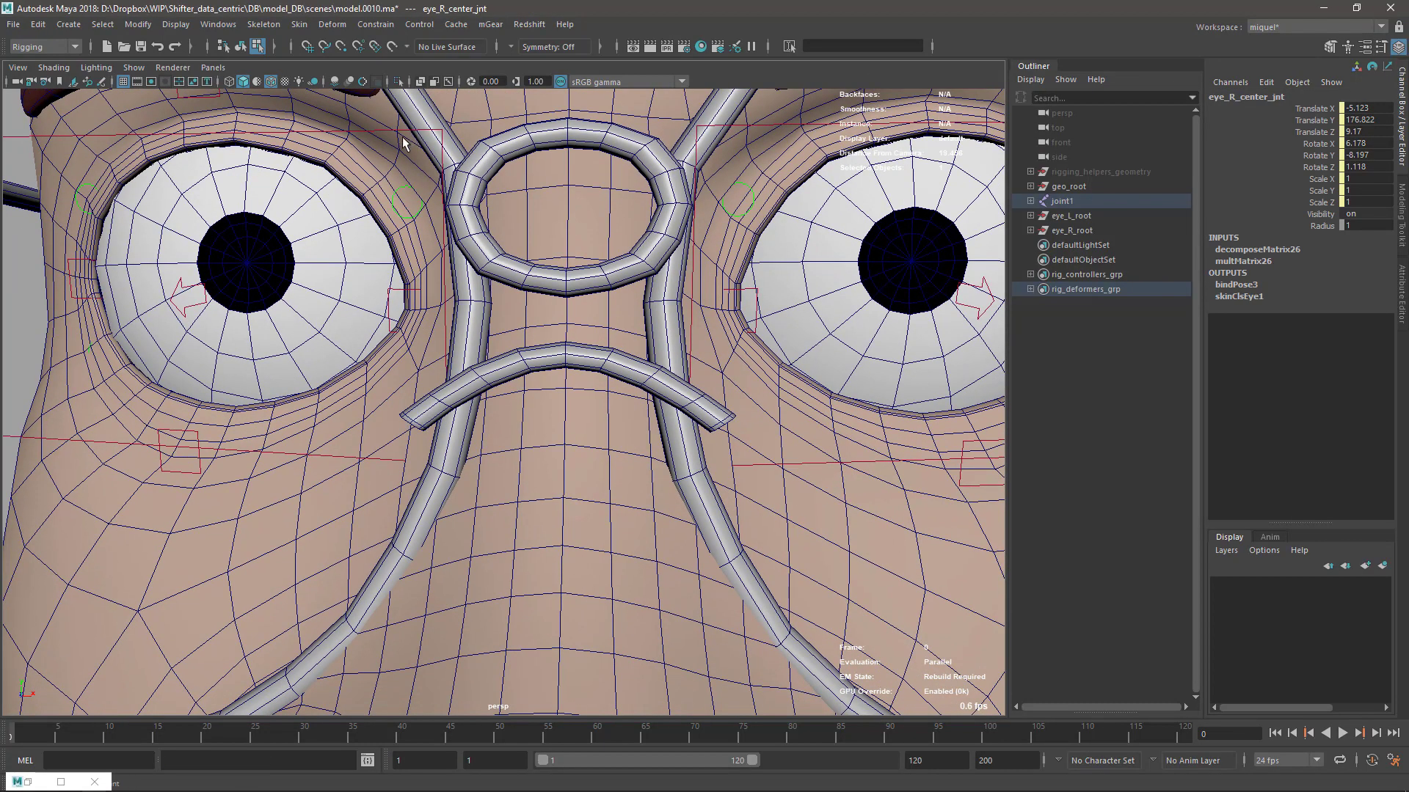
pyautogui.click(399, 129)
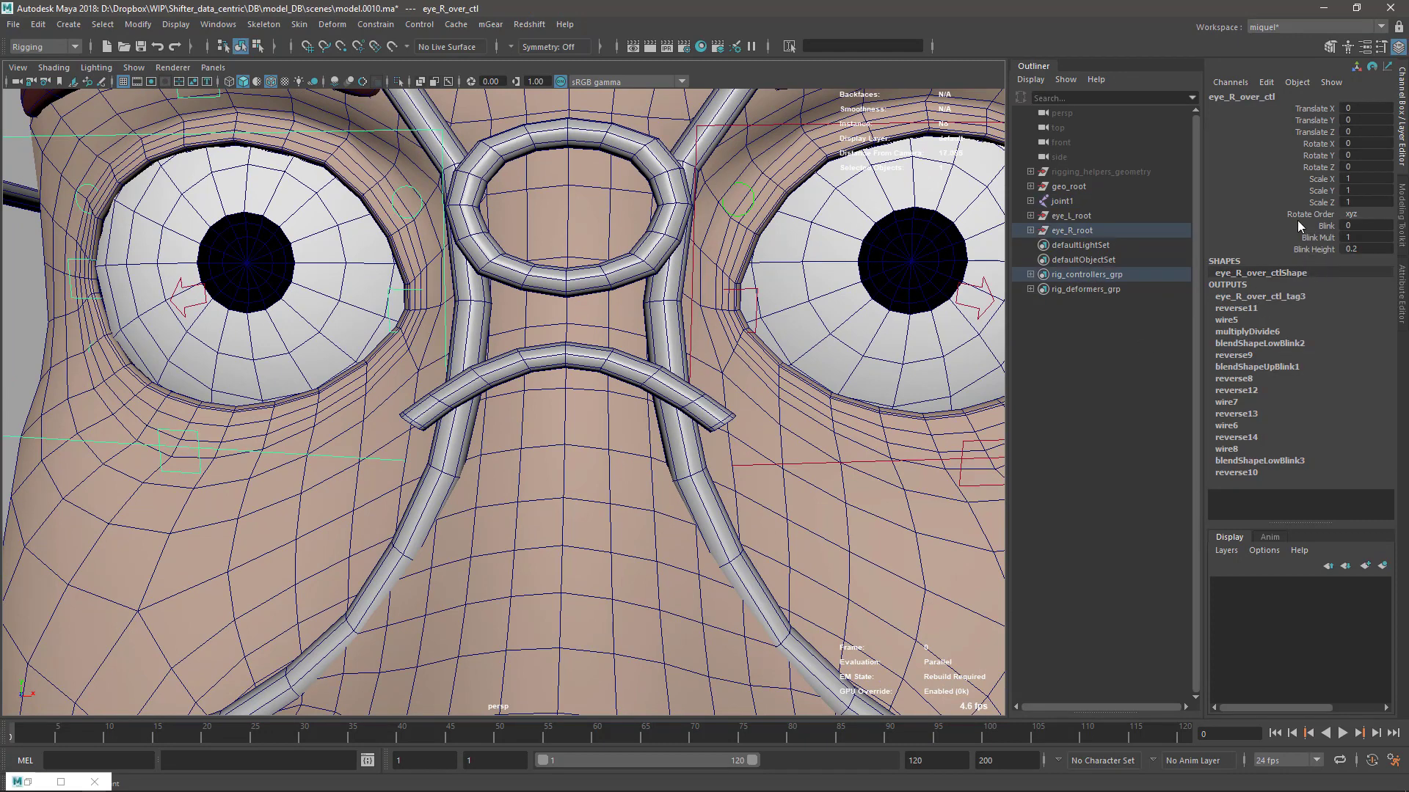
pyautogui.click(1319, 226)
pyautogui.moveTo(589, 380); pyautogui.dragTo(595, 334, button='middle')
# Step: Set eye_R_over_ctl's Blink Height to 0.5 and scrub its Blink again to check the lid closure
pyautogui.click(1356, 248)
pyautogui.write('.5')
pyautogui.press('Return')
pyautogui.click(1313, 213)
pyautogui.click(1324, 226)
pyautogui.moveTo(494, 392); pyautogui.dragTo(555, 346, button='middle')
# Step: Select eye_L_over_ctl and eye_R_over_ctl together and scrub their Blink to test both eyes at once
pyautogui.keyDown('shift'); pyautogui.click(697, 270); pyautogui.keyUp('shift')
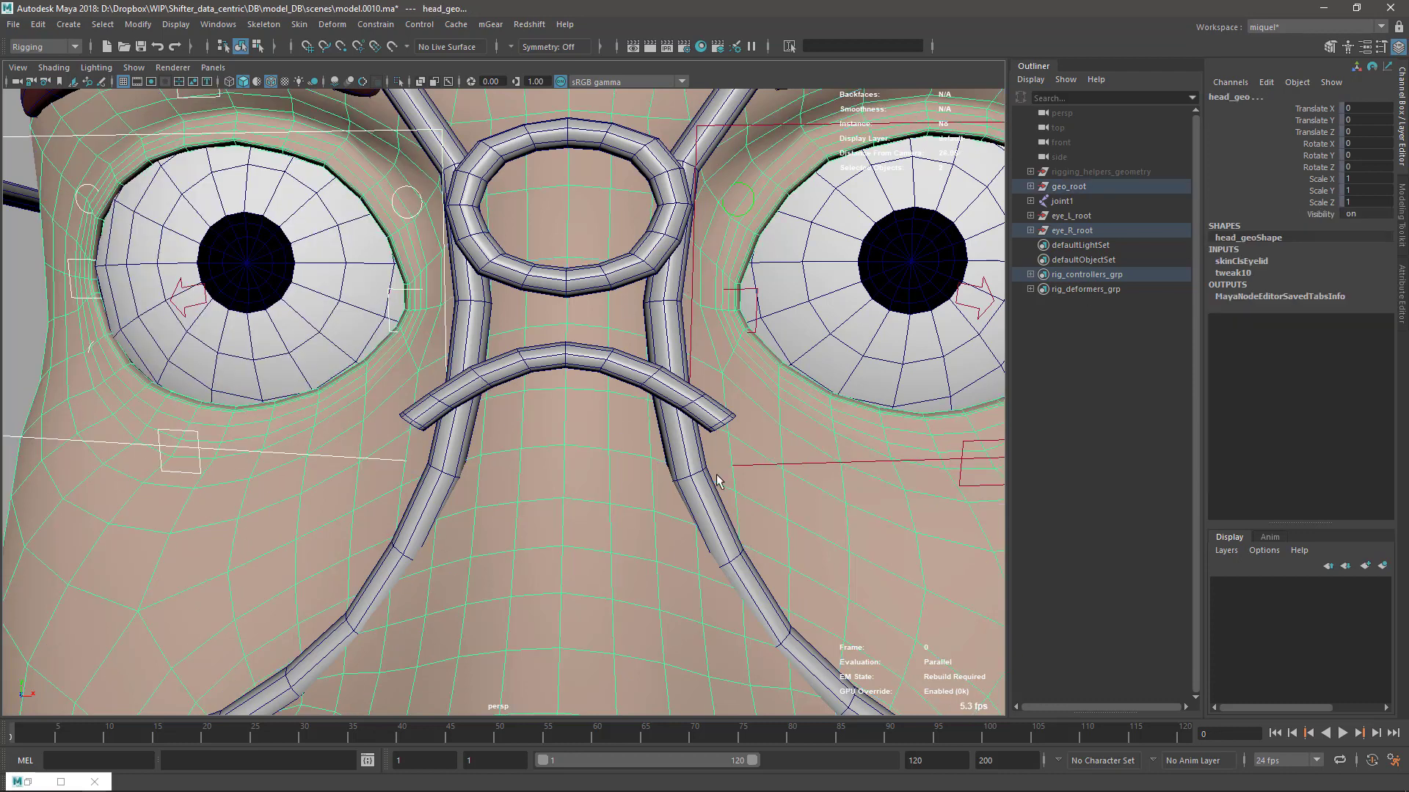
pyautogui.click(750, 464)
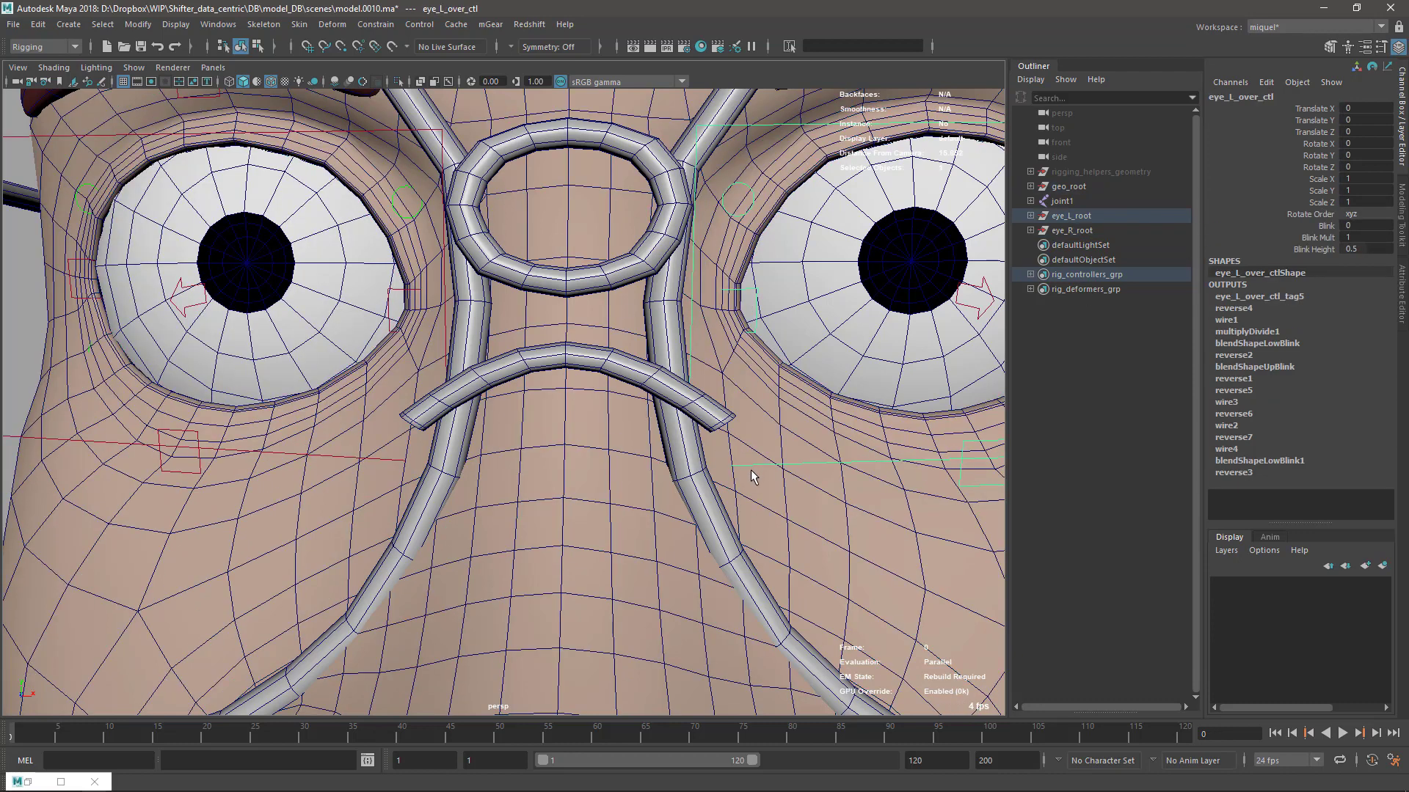
pyautogui.keyDown('shift'); pyautogui.click(300, 461); pyautogui.keyUp('shift')
pyautogui.press('f')
pyautogui.click(1325, 227)
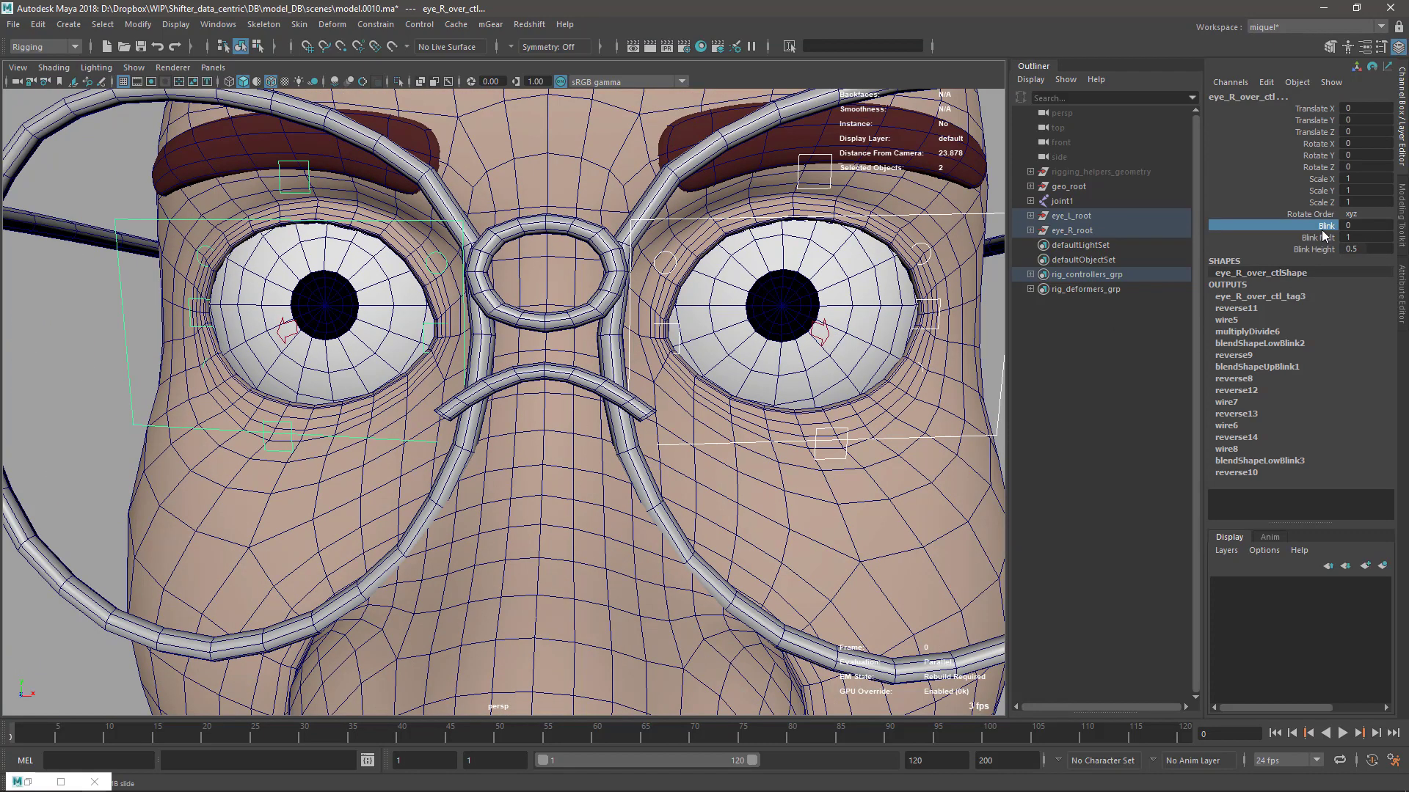
pyautogui.moveTo(618, 390)
pyautogui.mouseDown(button='middle')
pyautogui.moveTo(623, 378)
pyautogui.moveTo(609, 377)
pyautogui.moveTo(639, 379)
pyautogui.mouseUp(button='middle')
# Step: Restore the minimized Eye Rigger window and arrange it beside the character's face with both eyes in view
pyautogui.scroll(-4, 665, 451)
pyautogui.moveTo(686, 422)
pyautogui.keyDown('alt'); pyautogui.mouseDown()
pyautogui.moveTo(620, 455)
pyautogui.moveTo(675, 432)
pyautogui.mouseUp(); pyautogui.keyUp('alt')
pyautogui.scroll(-5, 672, 431)
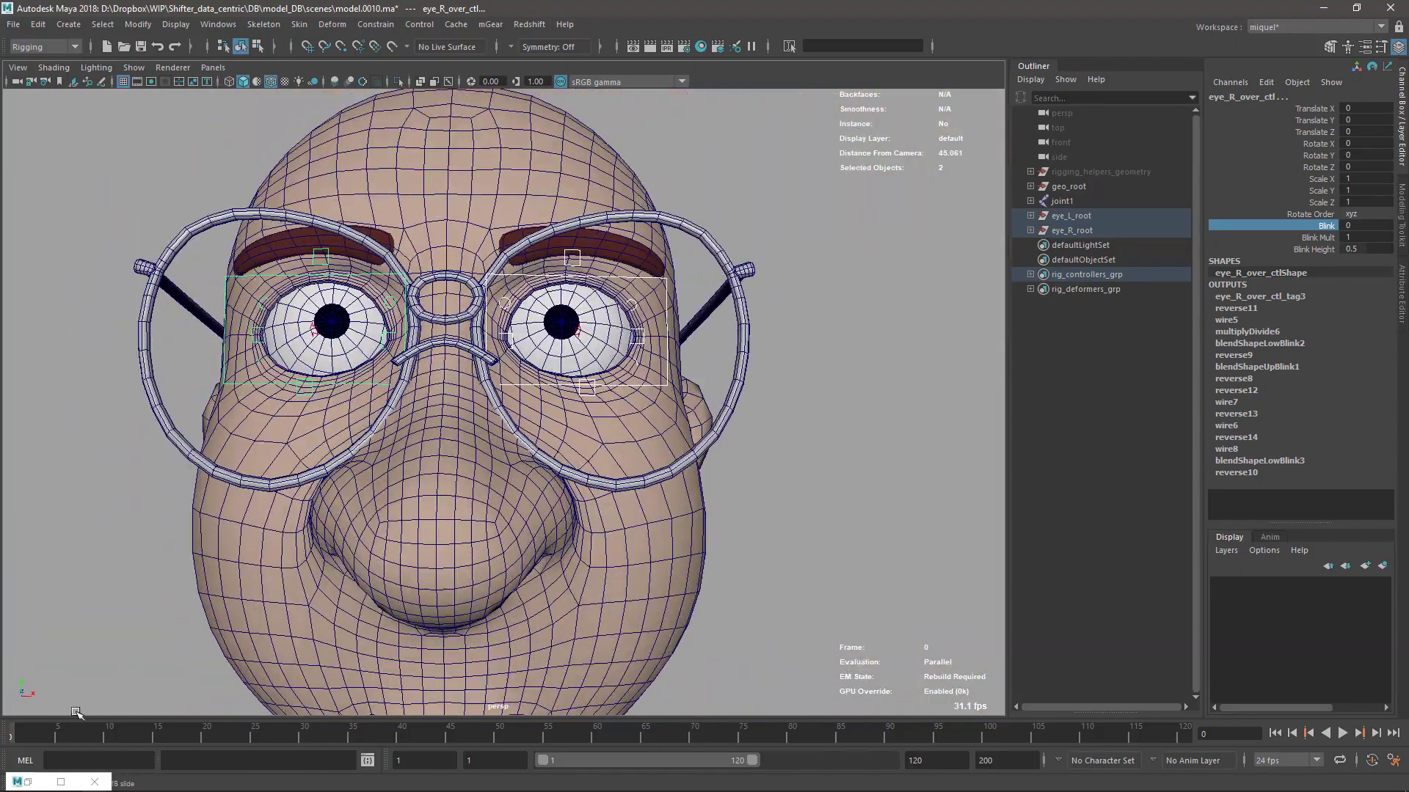
pyautogui.click(29, 782)
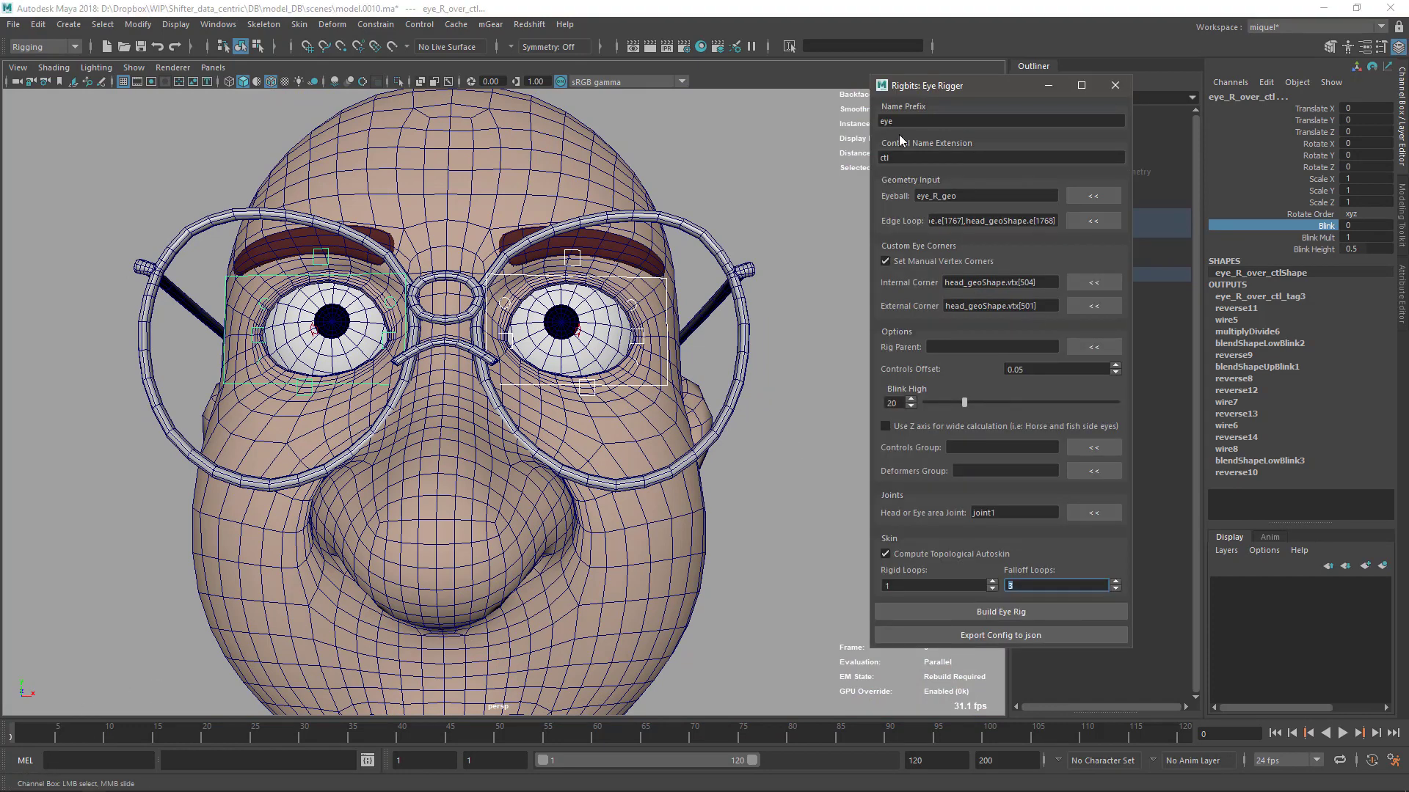
pyautogui.moveTo(942, 90); pyautogui.dragTo(738, 103)
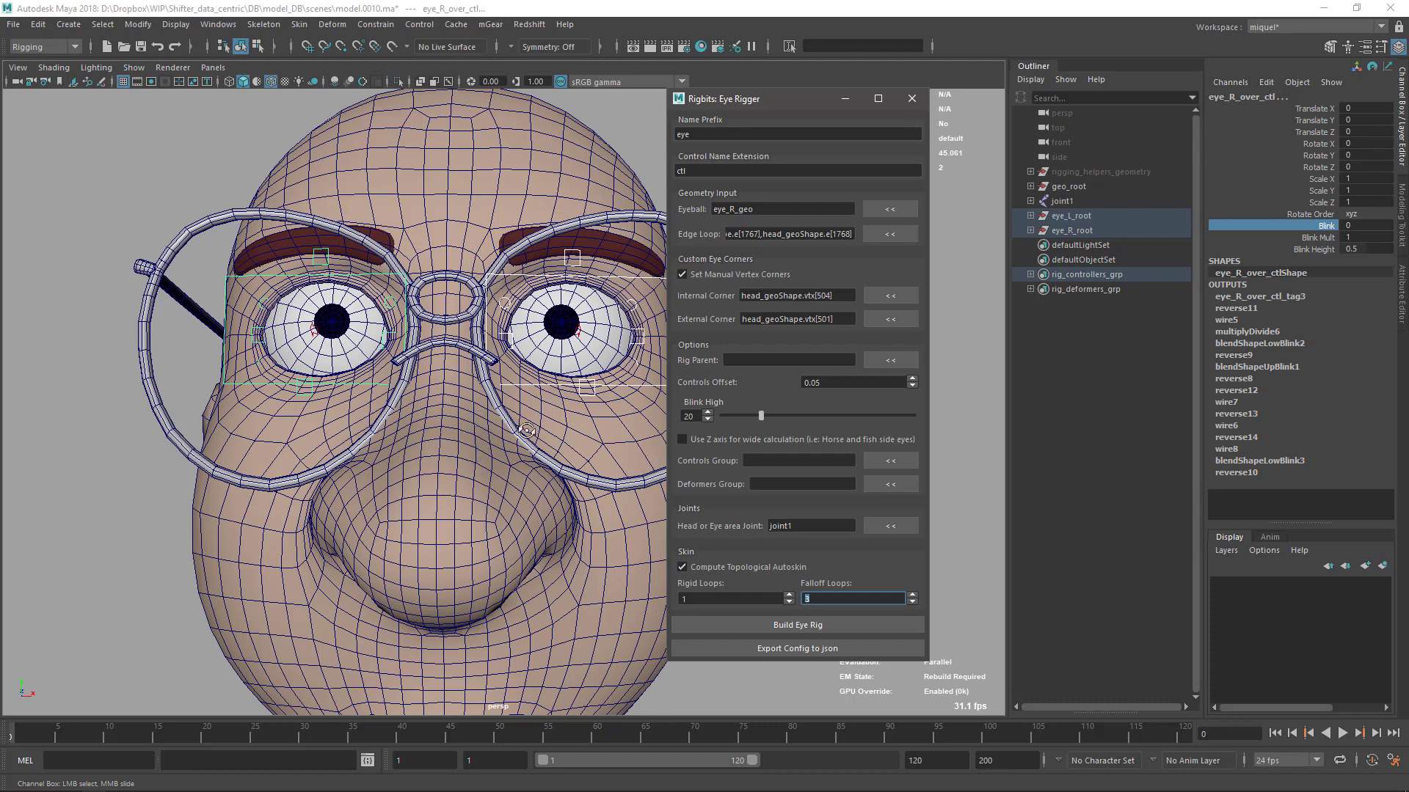
pyautogui.keyDown('alt'); pyautogui.moveTo(526, 427); pyautogui.dragTo(556, 399); pyautogui.keyUp('alt')
pyautogui.moveTo(774, 102); pyautogui.dragTo(850, 100)
pyautogui.keyDown('alt'); pyautogui.moveTo(484, 301); pyautogui.dragTo(376, 349); pyautogui.keyUp('alt')
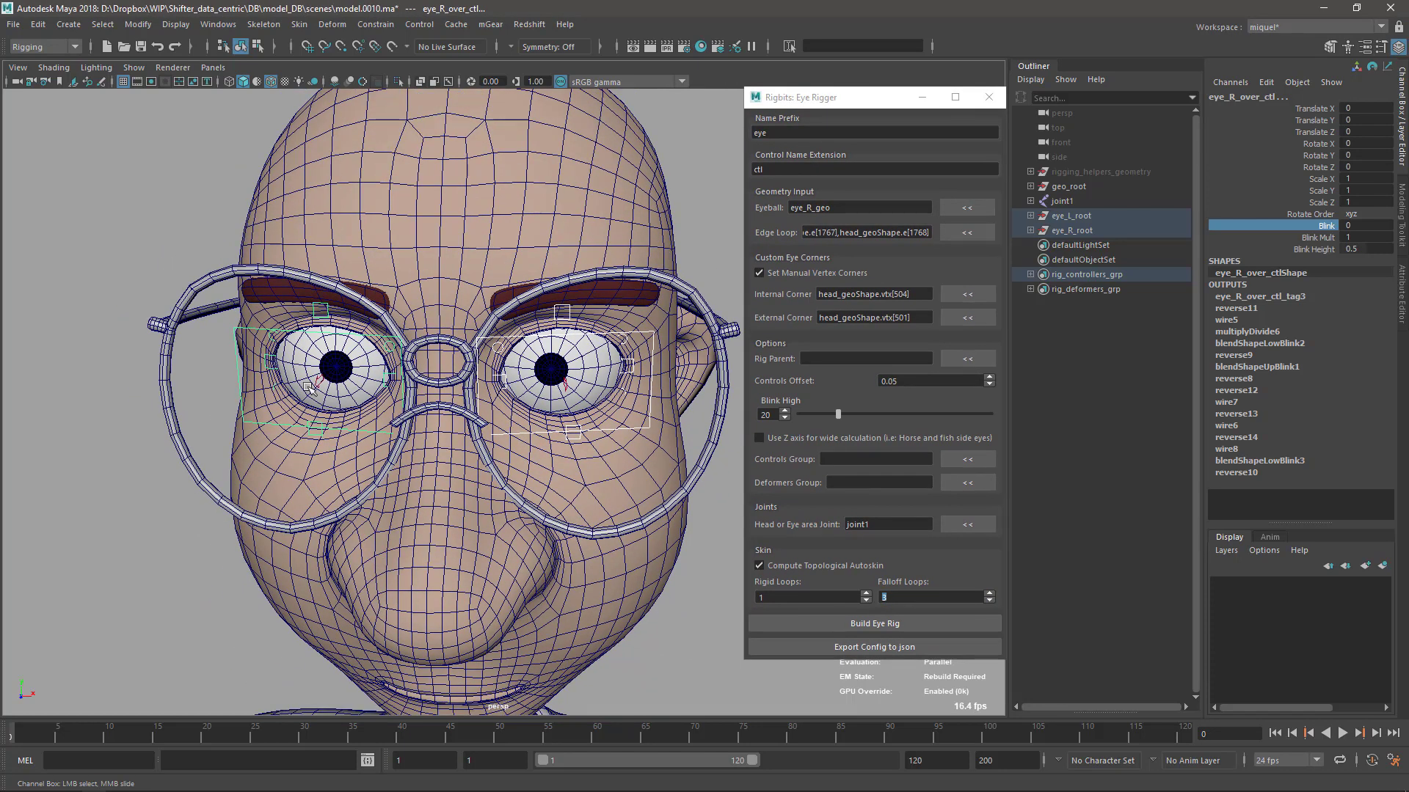
pyautogui.keyDown('alt'); pyautogui.moveTo(481, 418); pyautogui.dragTo(416, 410, button='middle'); pyautogui.keyUp('alt')
pyautogui.keyDown('alt'); pyautogui.moveTo(534, 436); pyautogui.dragTo(526, 419, button='middle'); pyautogui.keyUp('alt')
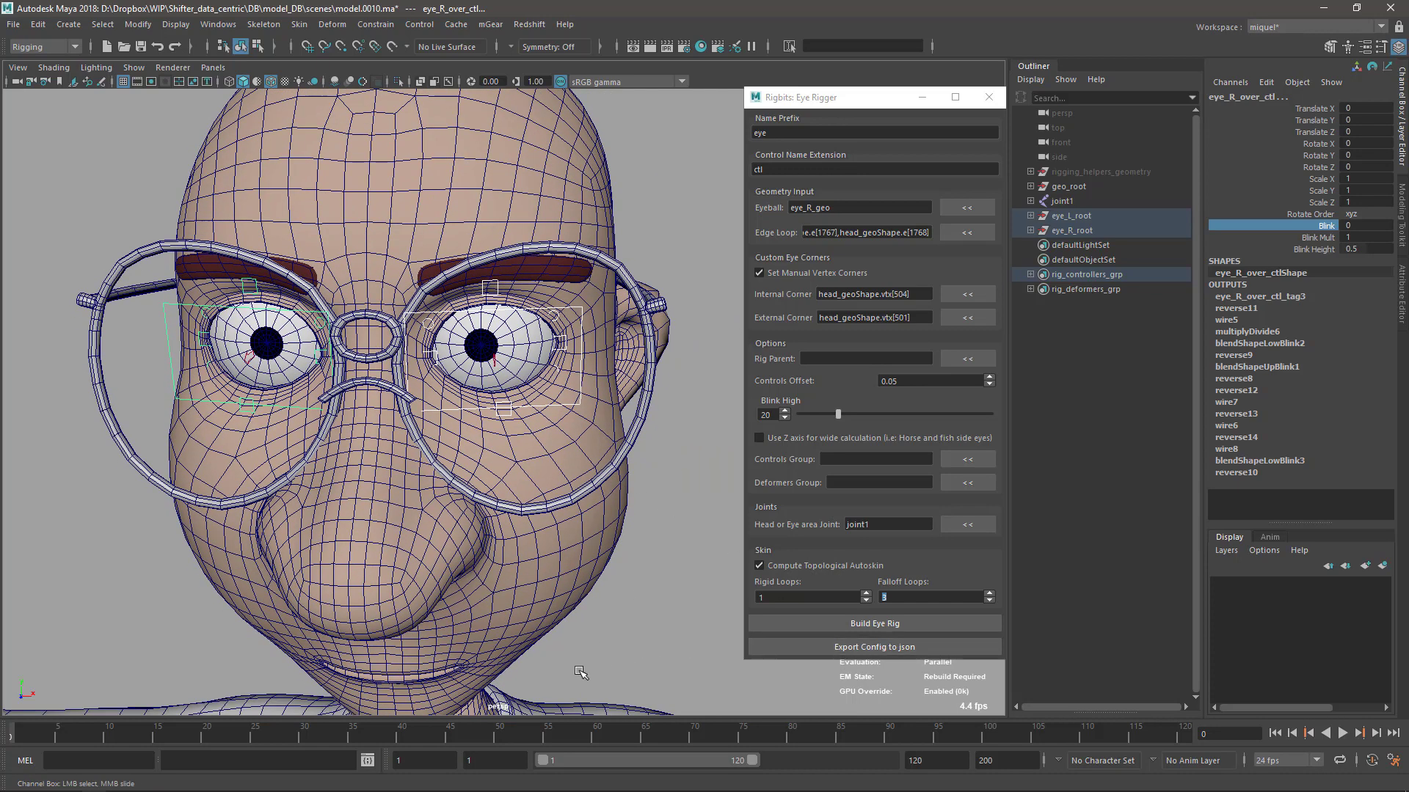
# Step: Export the right eye's rig configuration to the Desktop as eye_R
pyautogui.click(858, 648)
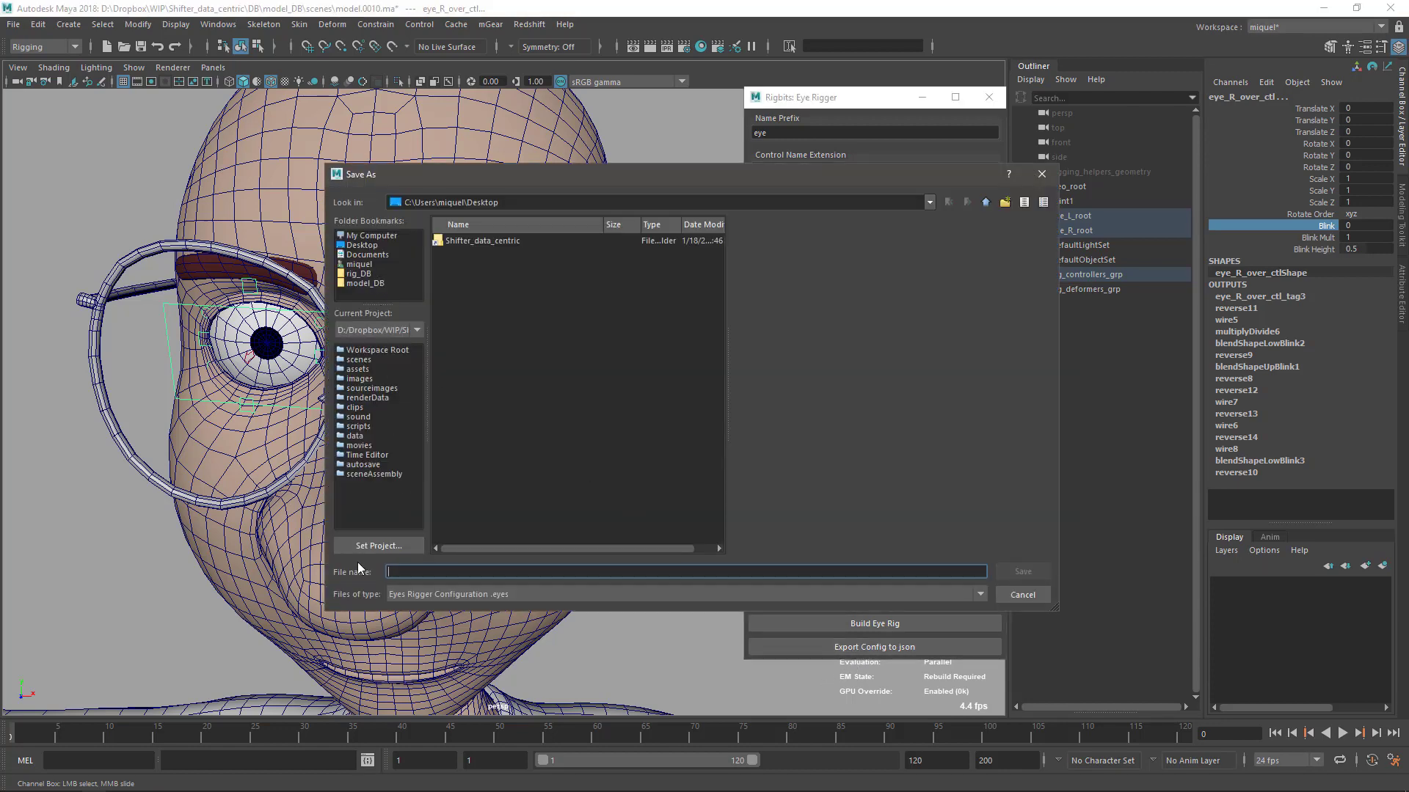
pyautogui.write('eye_R')
pyautogui.click(1027, 571)
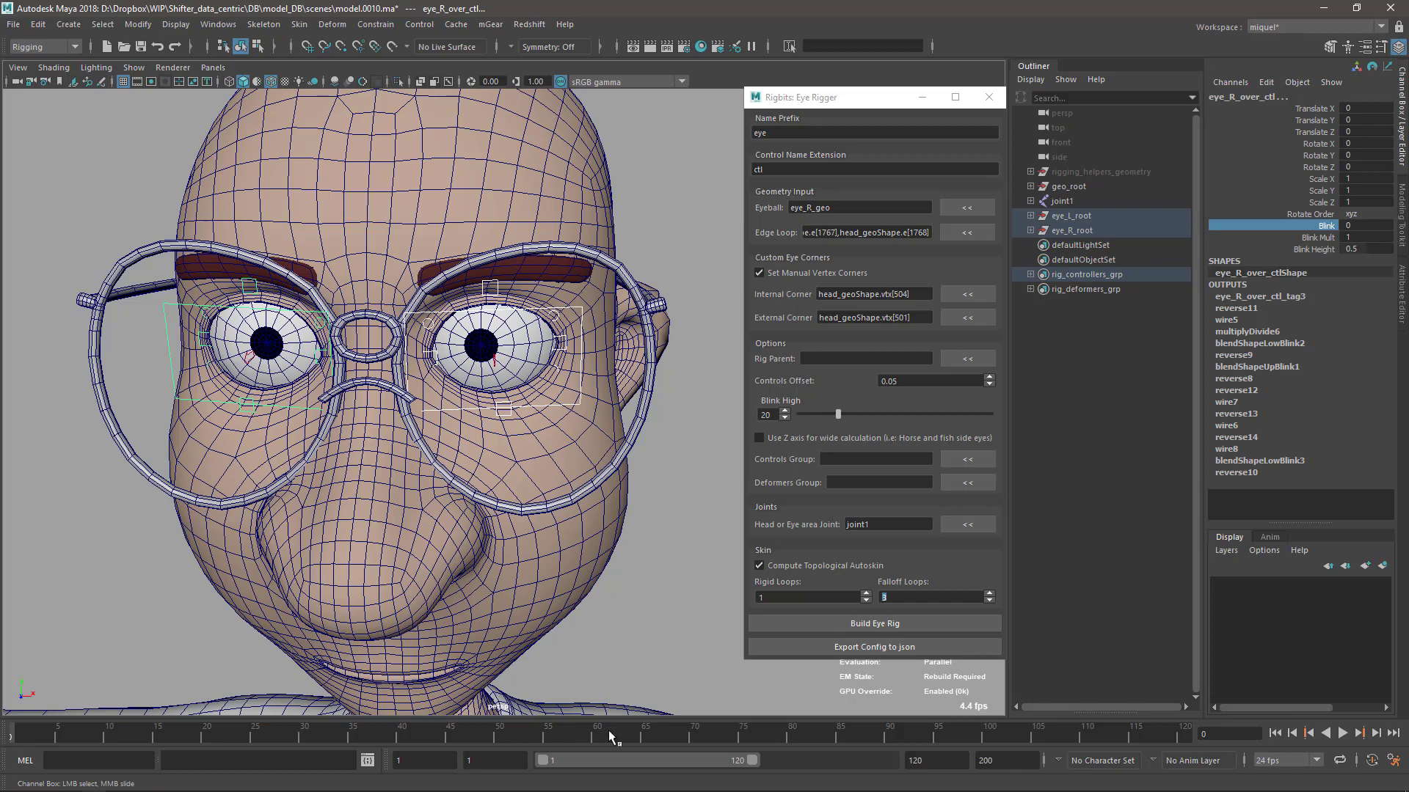
pyautogui.moveTo(798, 101); pyautogui.dragTo(760, 111)
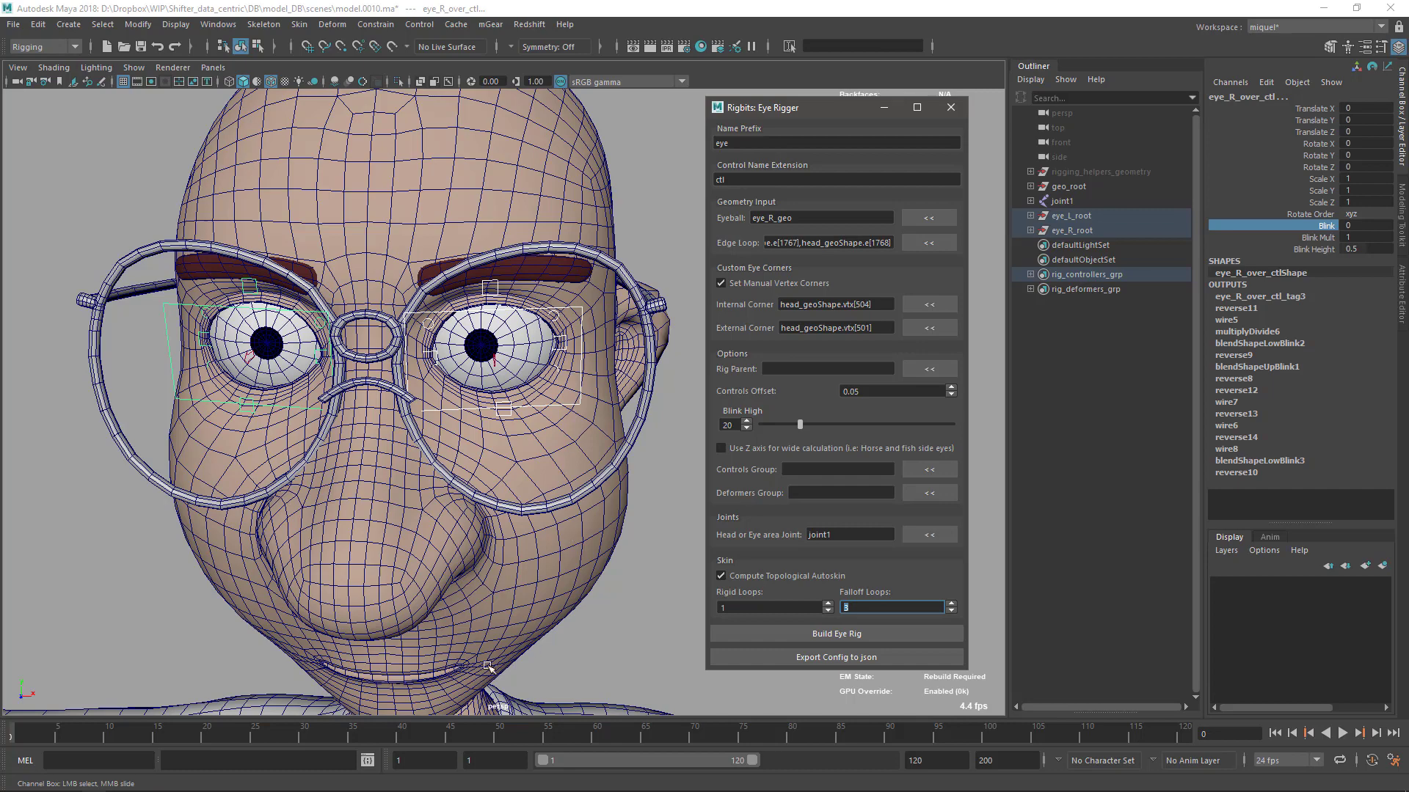
pyautogui.keyDown('alt'); pyautogui.moveTo(531, 565); pyautogui.dragTo(507, 460, button='middle'); pyautogui.keyUp('alt')
pyautogui.keyDown('alt'); pyautogui.moveTo(506, 459); pyautogui.dragTo(469, 563, button='right'); pyautogui.keyUp('alt')
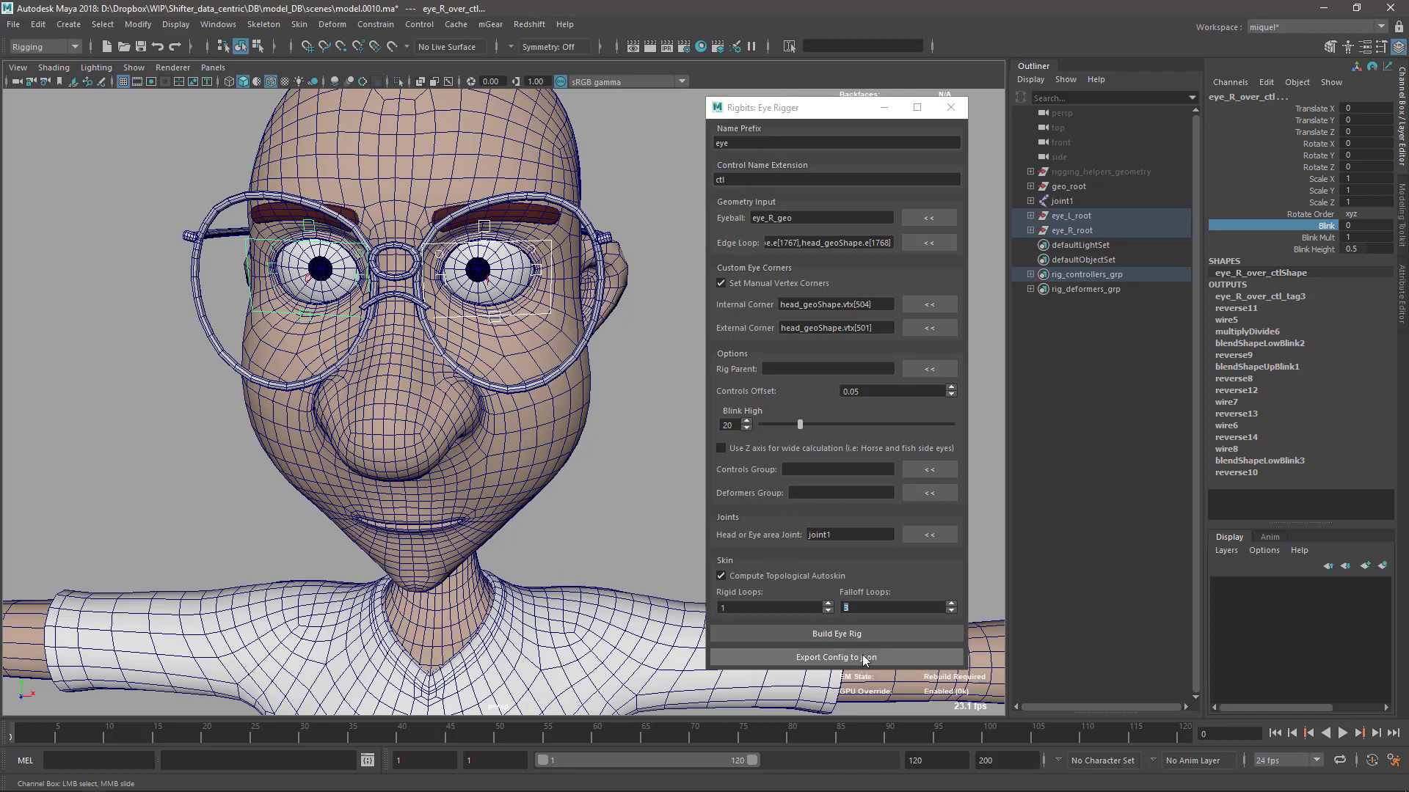
pyautogui.click(801, 658)
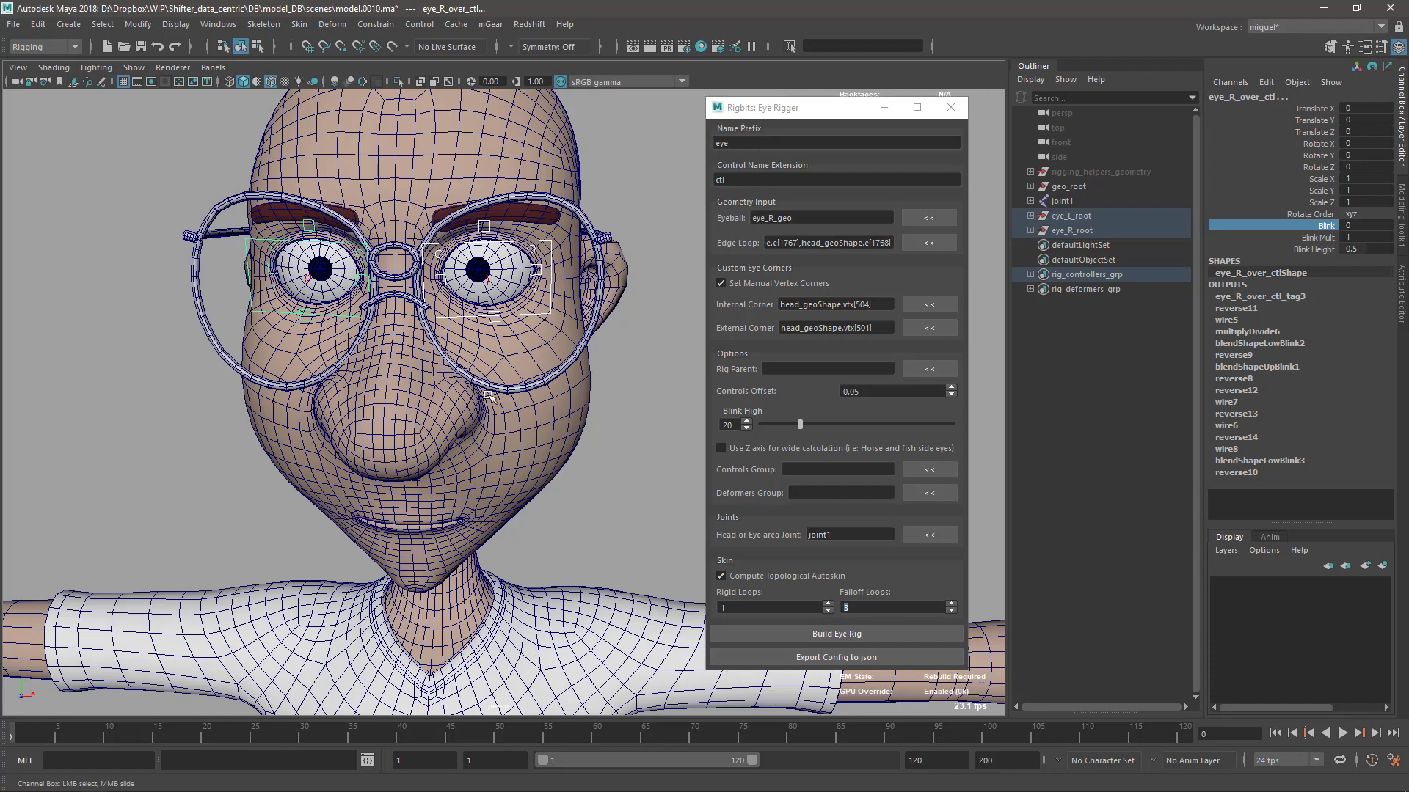
pyautogui.keyDown('alt'); pyautogui.moveTo(365, 228); pyautogui.dragTo(388, 248, button='middle'); pyautogui.keyUp('alt')
pyautogui.keyDown('alt'); pyautogui.moveTo(389, 248); pyautogui.dragTo(496, 327, button='right'); pyautogui.keyUp('alt')
pyautogui.keyDown('alt'); pyautogui.moveTo(497, 328); pyautogui.dragTo(520, 315, button='middle'); pyautogui.keyUp('alt')
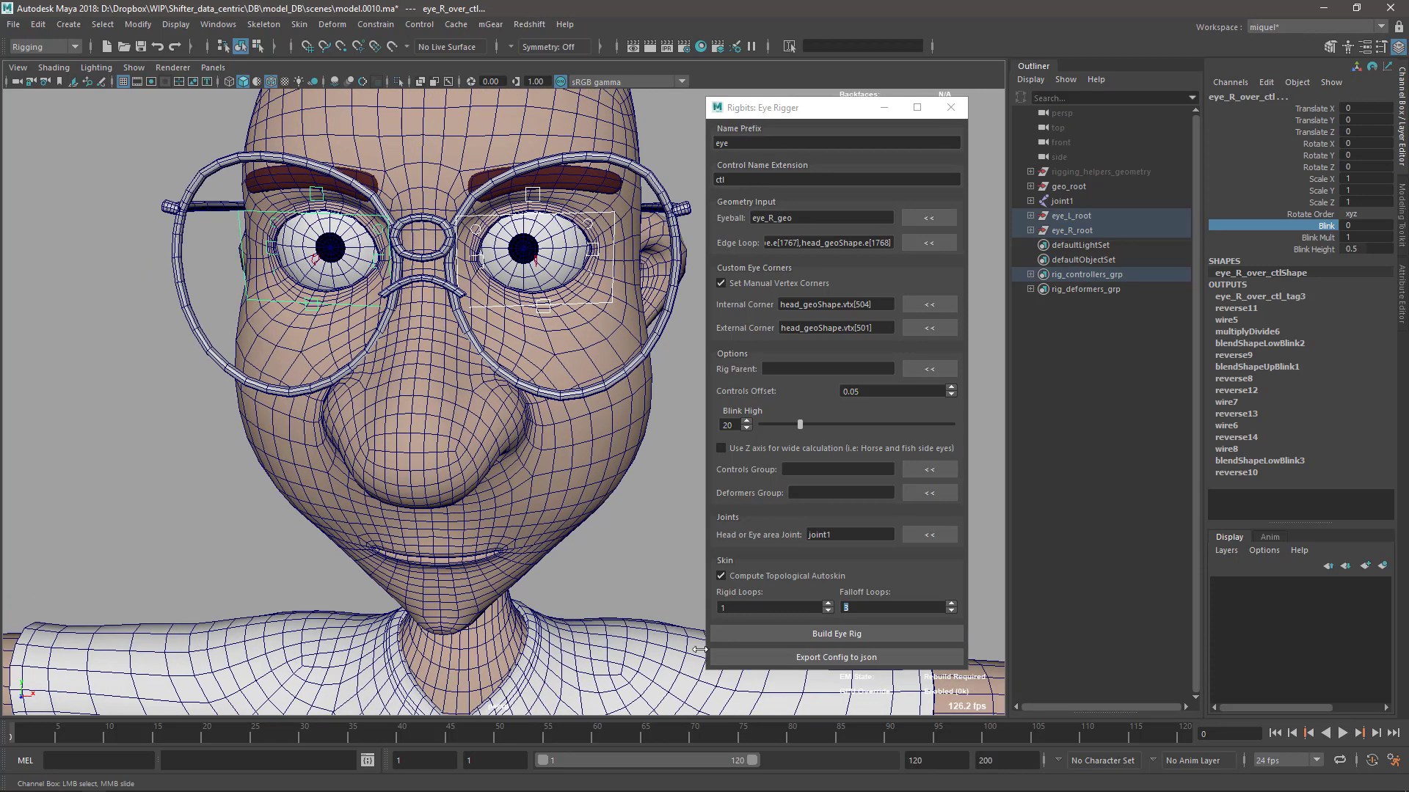